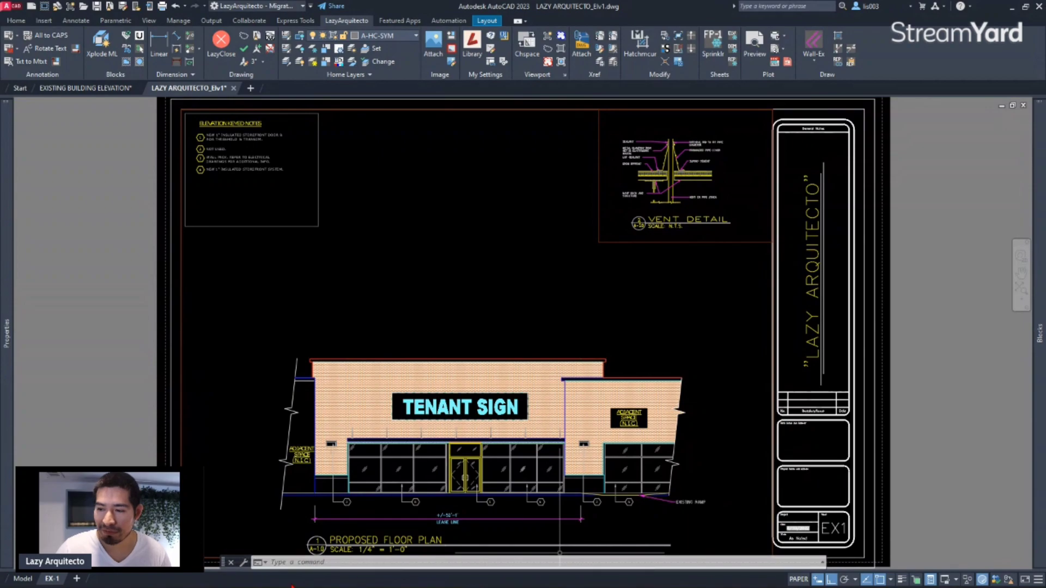
Step: Examine the floor plan title's underline on the EX-1 layout by selecting its two separate extension lines, and clear the selection
scroll(391, 520, up, 5)
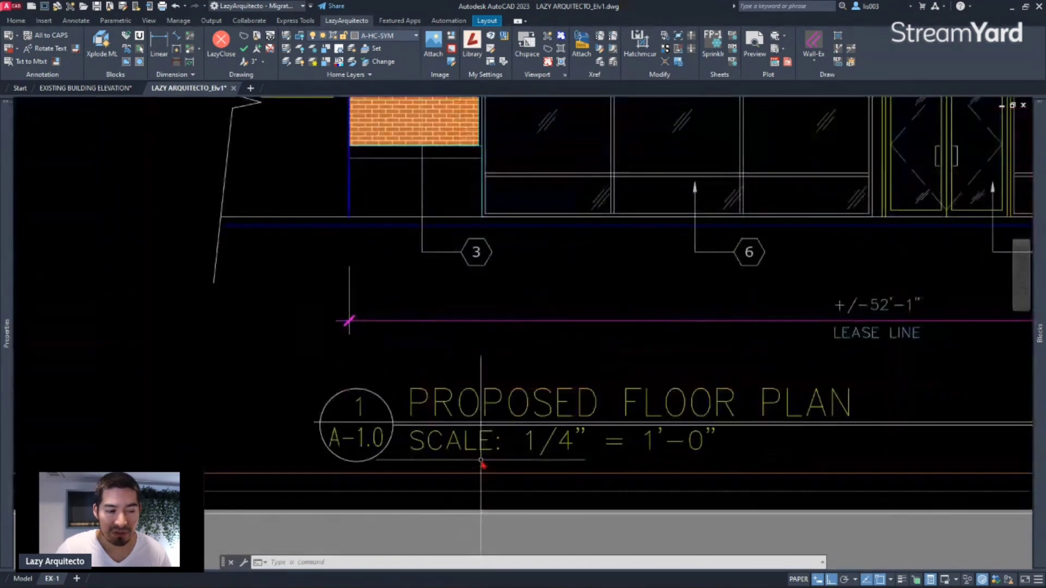
middle_drag(558, 435, 565, 446)
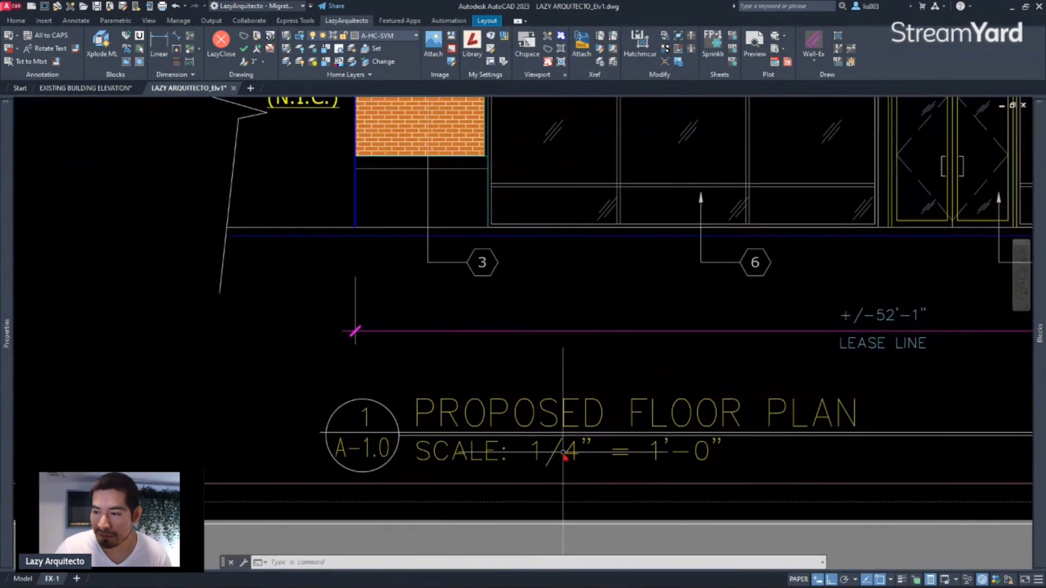
middle_drag(683, 453, 543, 446)
middle_drag(727, 450, 629, 450)
click(744, 425)
click(744, 424)
click(742, 426)
scroll(754, 431, up, 3)
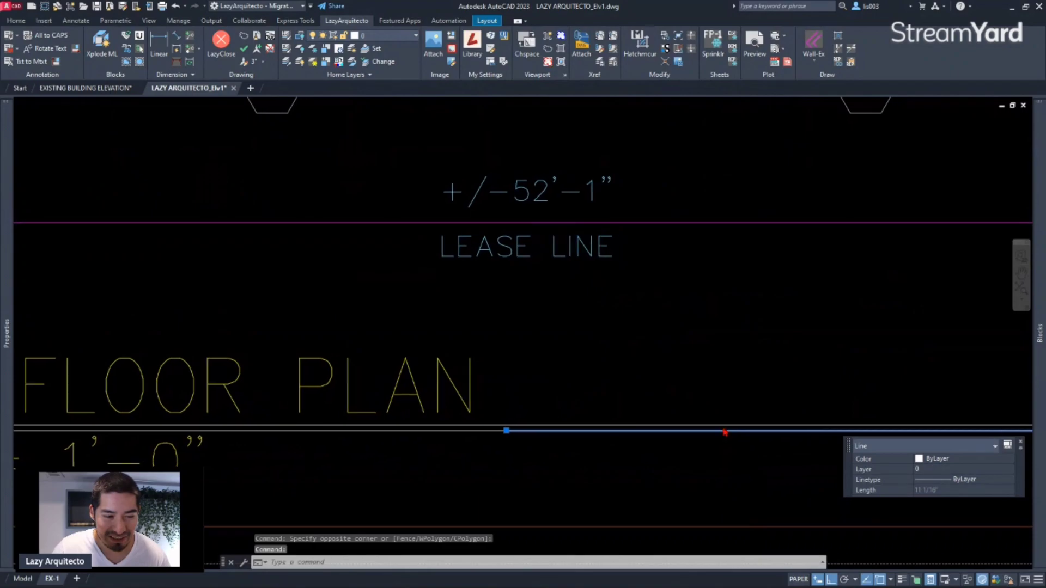
scroll(583, 443, down, 3)
click(591, 439)
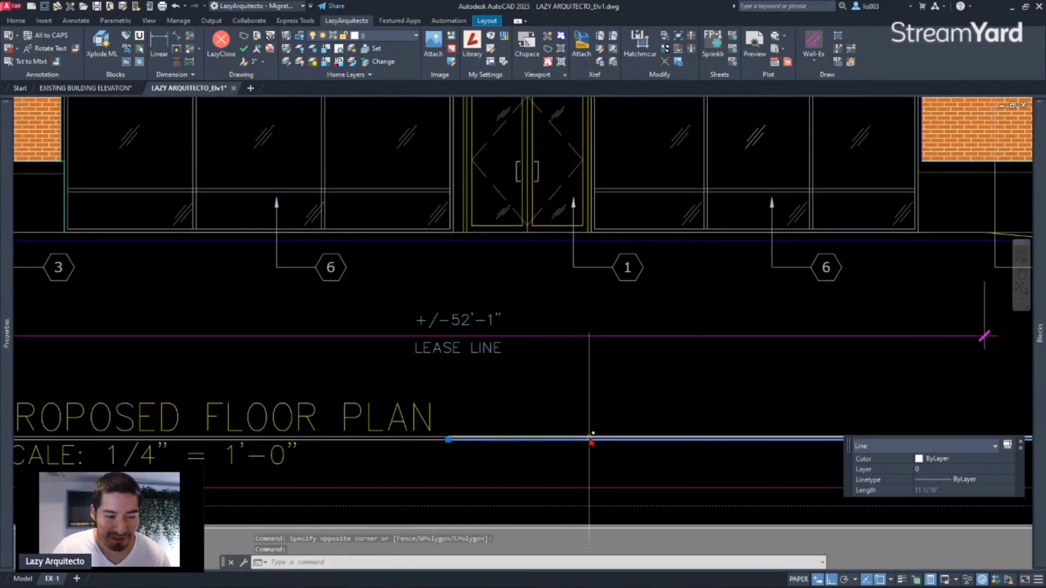
scroll(611, 409, down, 3)
middle_drag(625, 453, 607, 458)
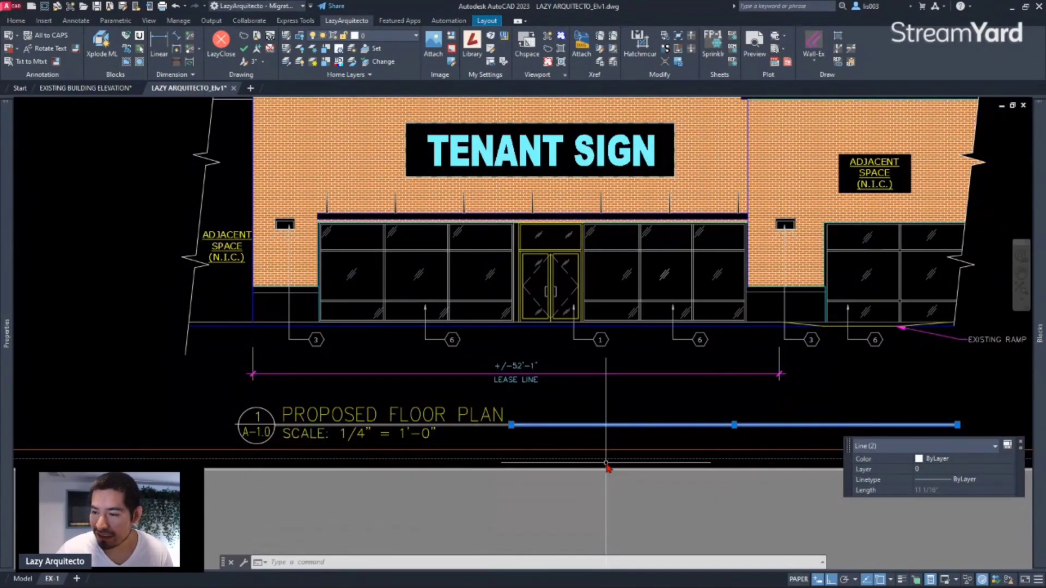
scroll(452, 428, up, 3)
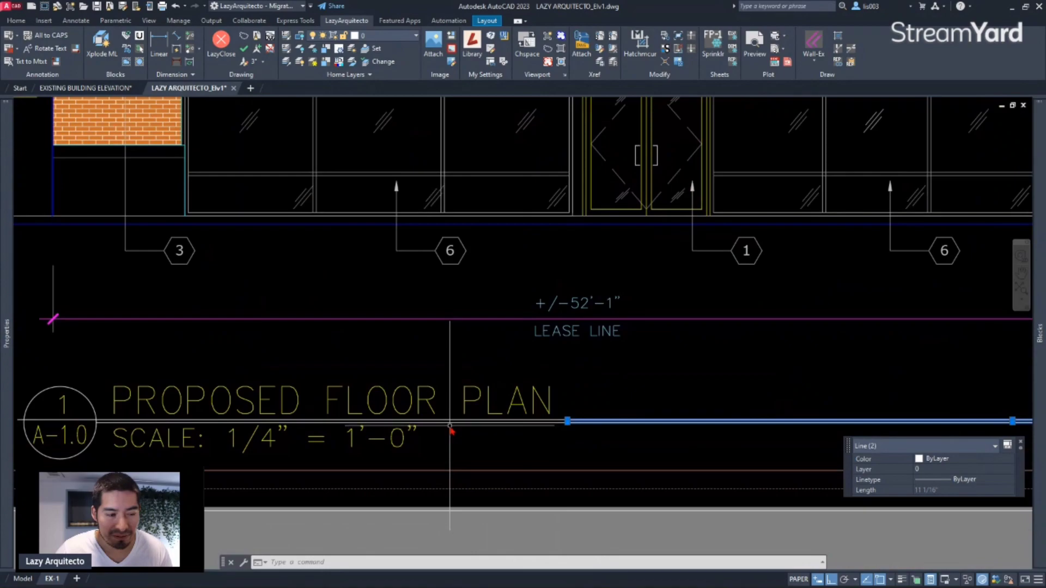
key(Escape)
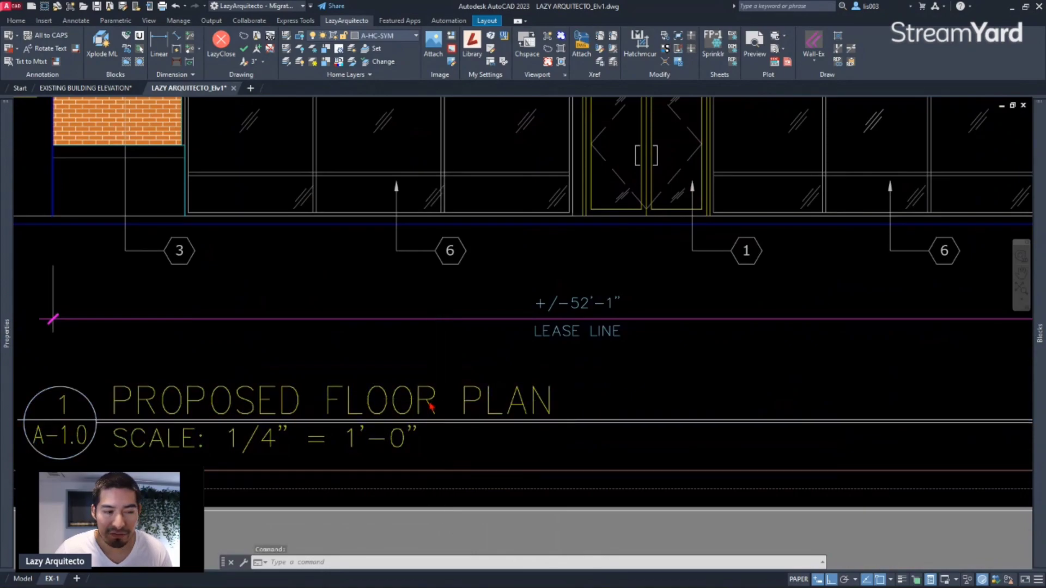
Step: Review the attribute values of the PROPOSED FLOOR PLAN title block and close the attribute editor
double_click(432, 407)
click(534, 267)
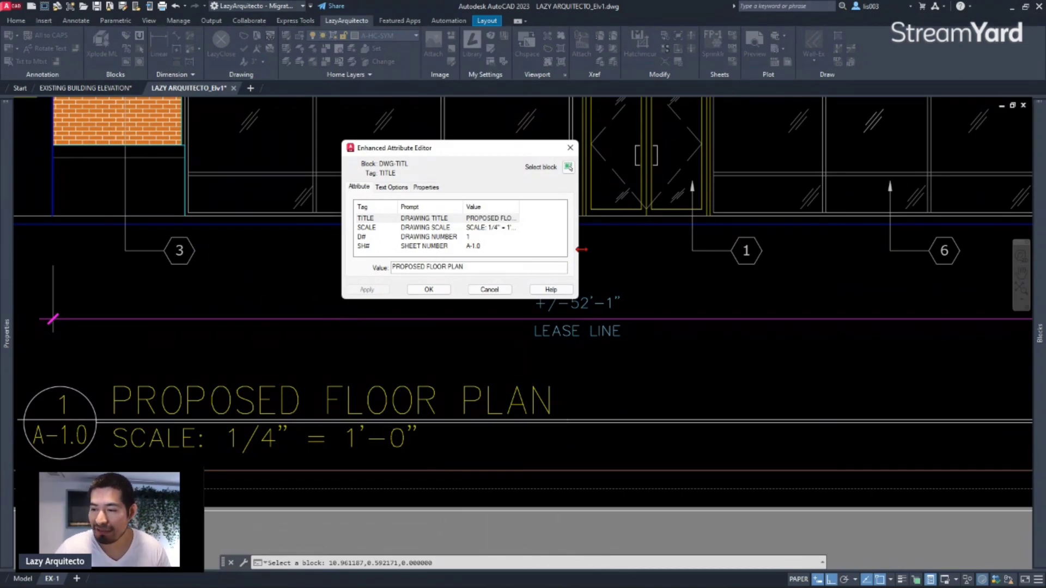
key(Return)
scroll(581, 250, down, 3)
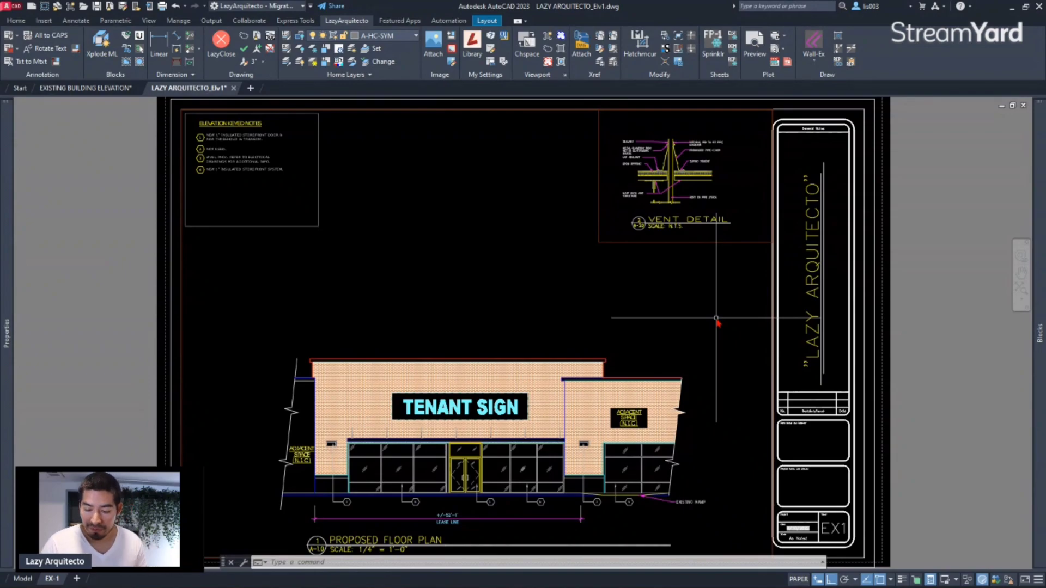
Step: Set the X, Y and Z scale of the PROPOSED FLOOR PLAN title block to 1
scroll(528, 461, up, 8)
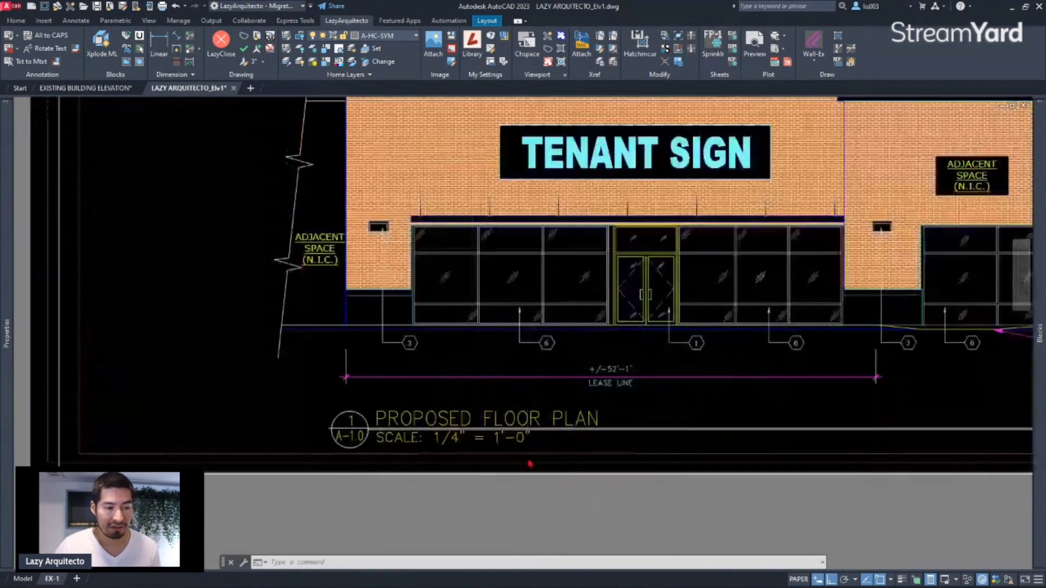
scroll(527, 461, down, 3)
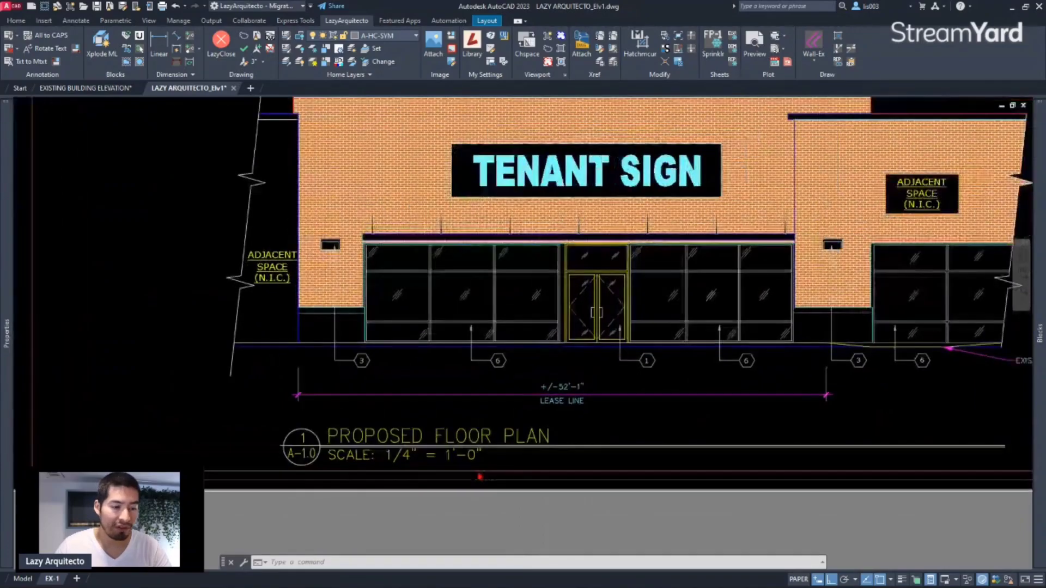
click(472, 445)
middle_drag(383, 480, 507, 443)
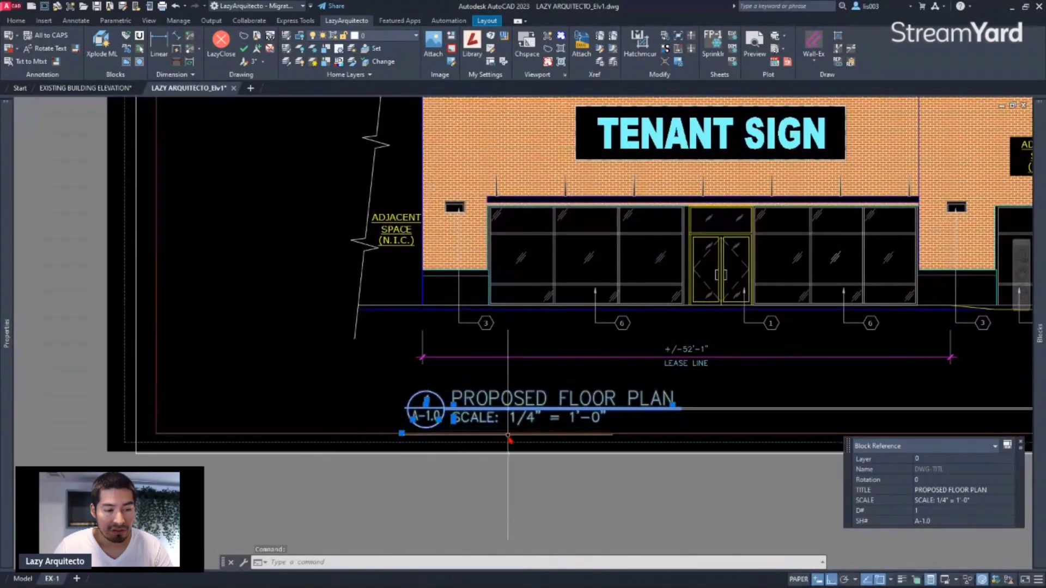
scroll(507, 442, up, 3)
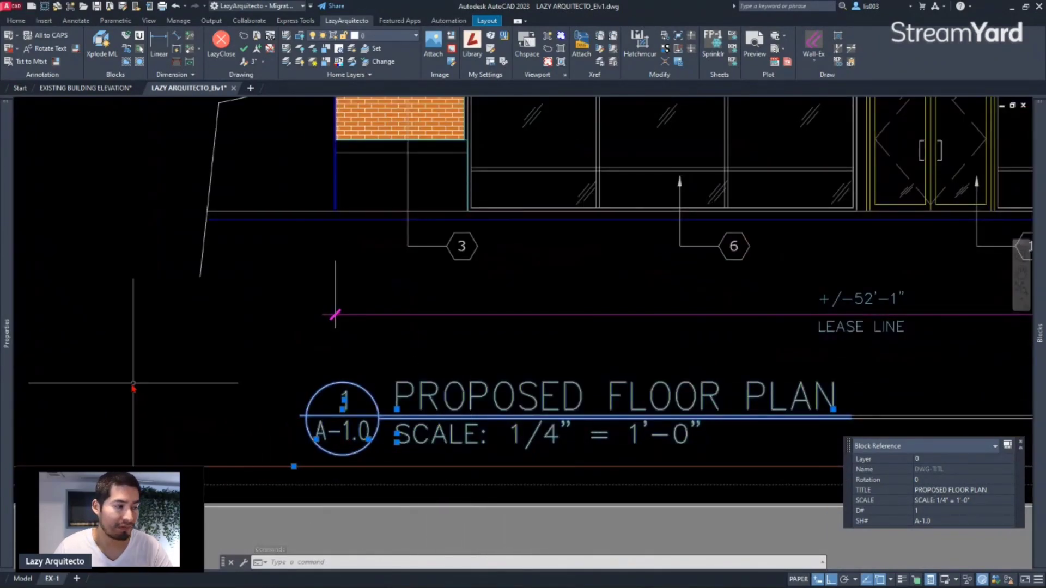
mouse_move(7, 338)
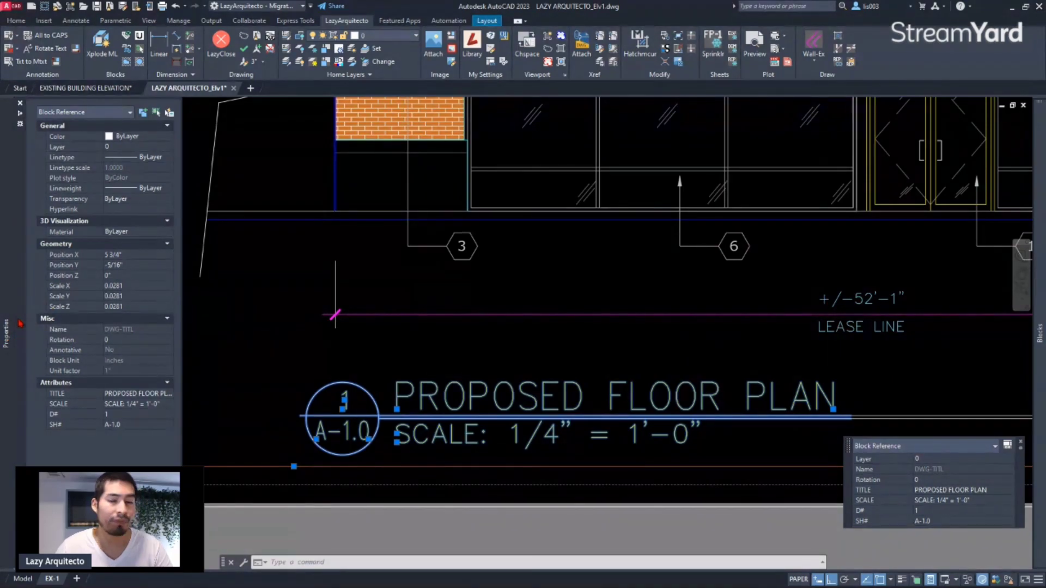
click(132, 285)
text(1)
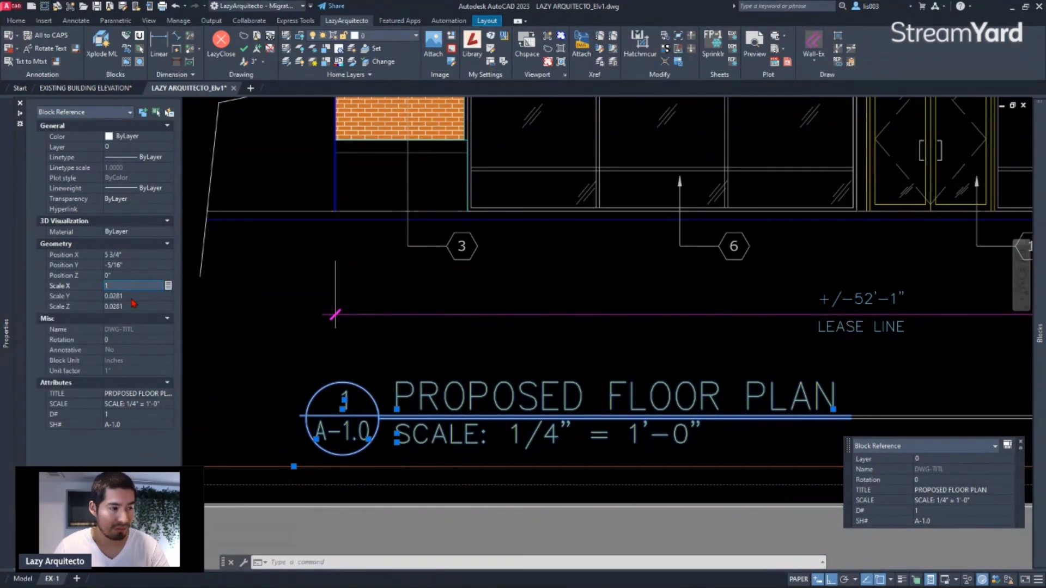
key(Return)
click(128, 306)
text(1)
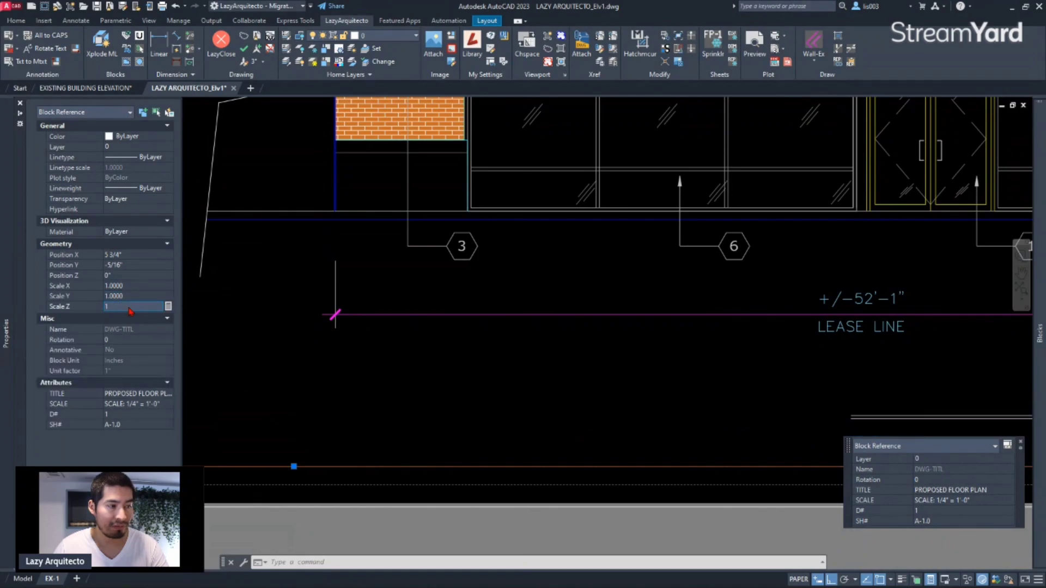
key(Return)
Step: Compare the rescaled title block's size with the sheet and check the elevation viewport's scale, returning to paper space
scroll(359, 370, down, 6)
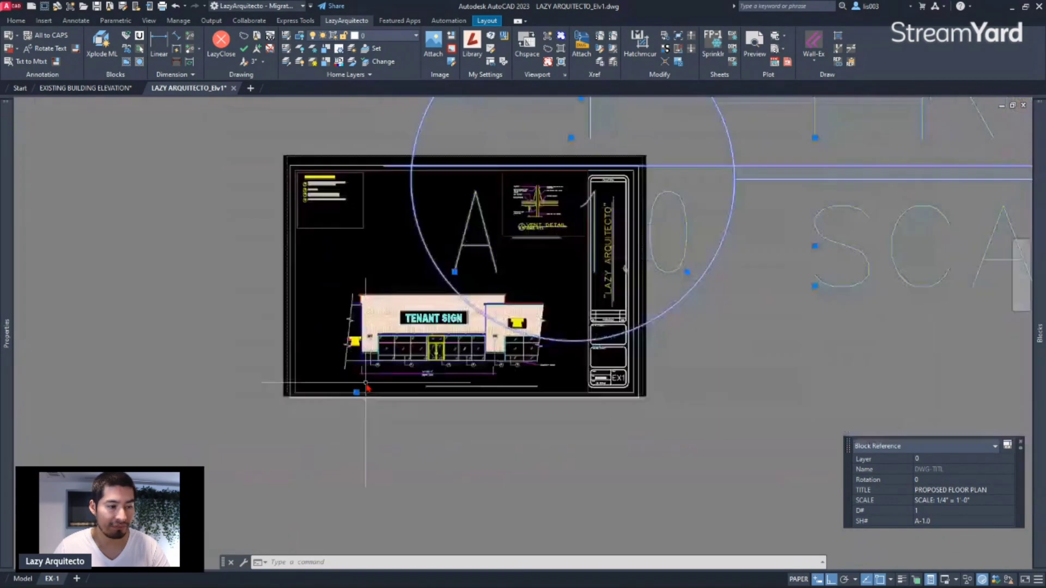
middle_drag(534, 337, 361, 391)
scroll(361, 392, down, 3)
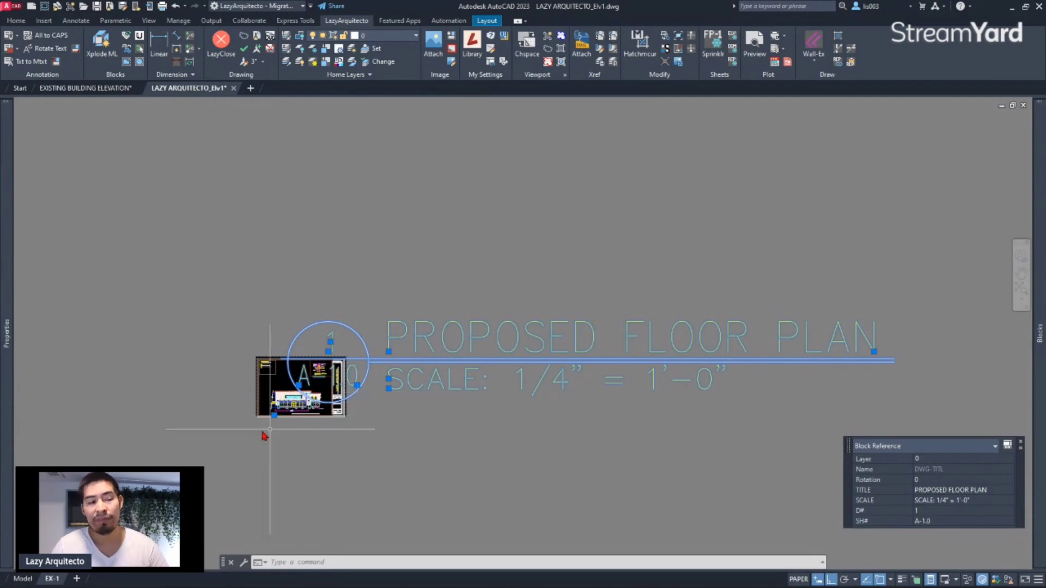
scroll(305, 419, up, 8)
middle_drag(352, 426, 411, 454)
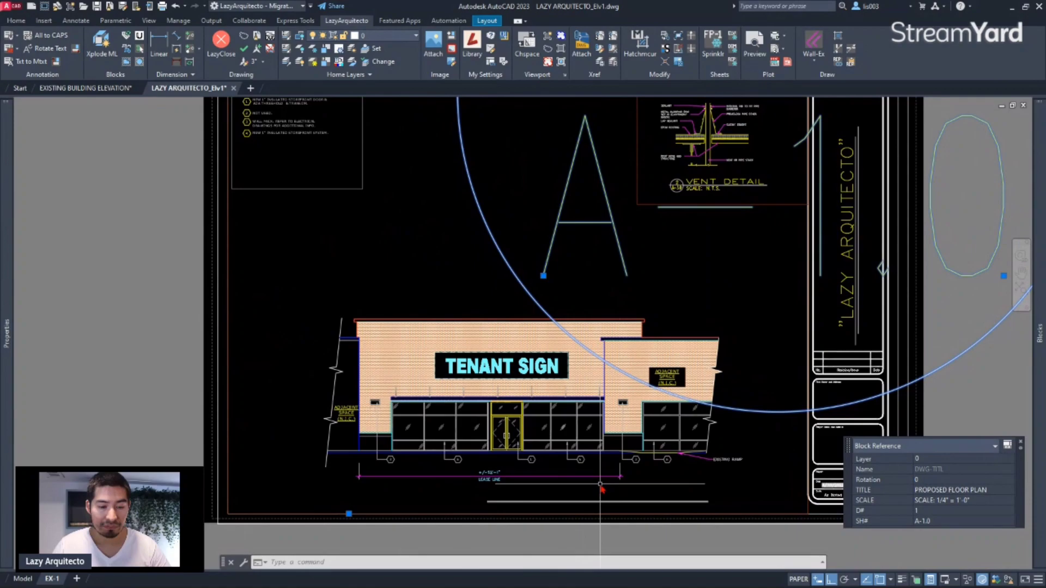
double_click(650, 489)
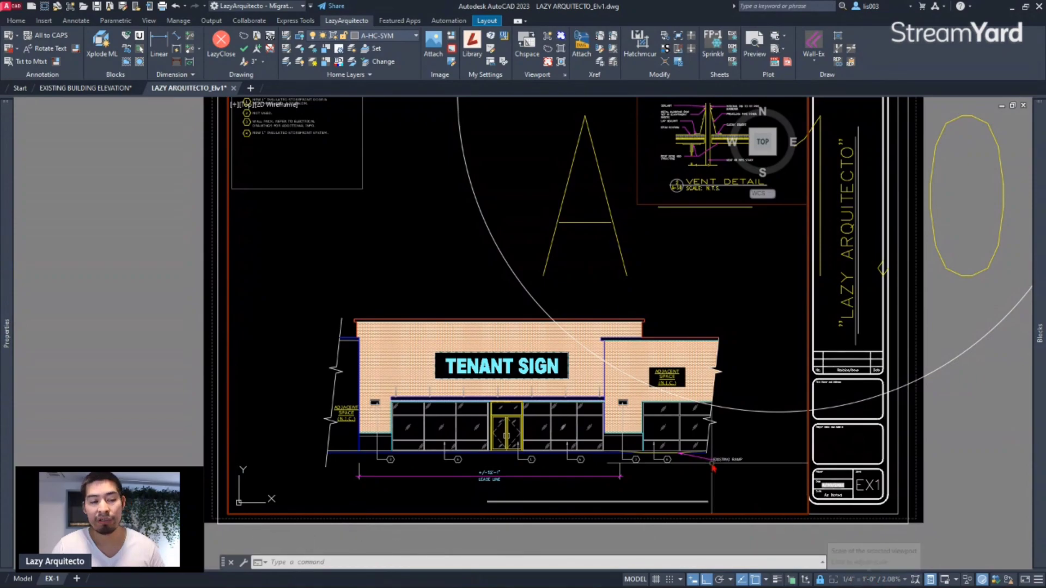
scroll(464, 415, down, 3)
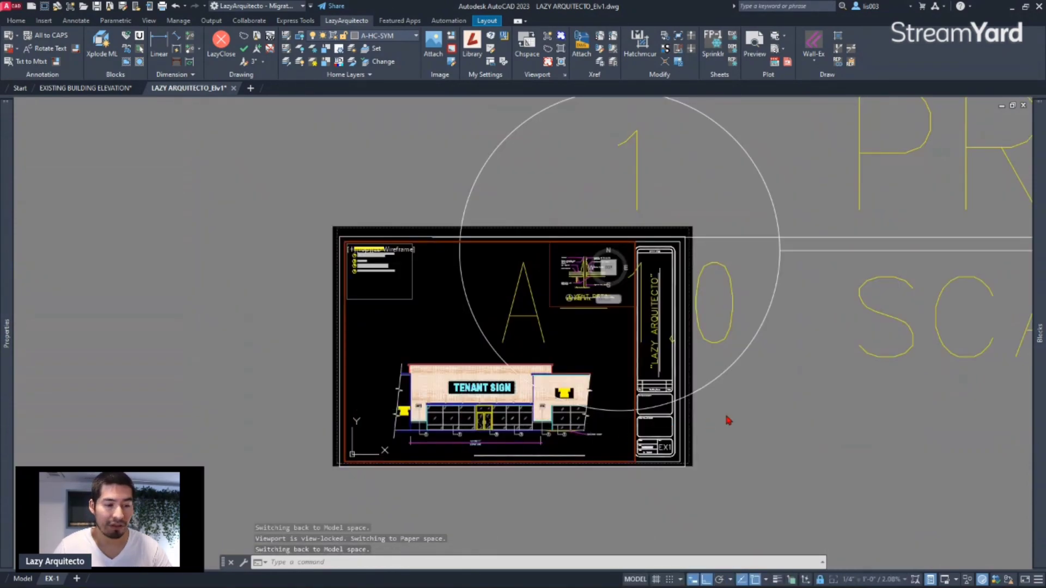
double_click(752, 415)
scroll(757, 419, down, 2)
middle_drag(757, 420, 622, 434)
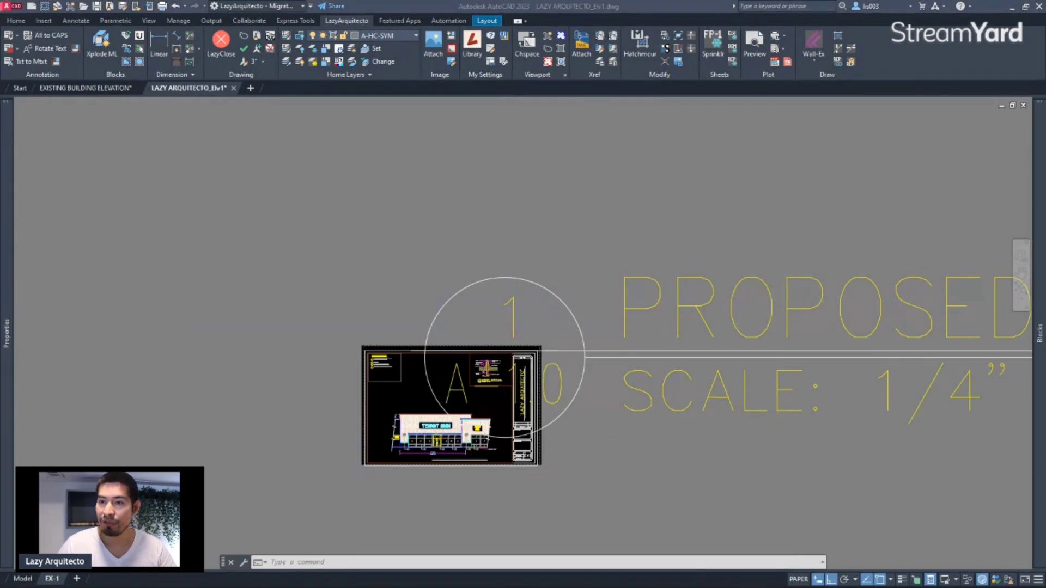
Step: Consult the architectural and civil scale factors in Scale Factors-Autocad.pdf in Adobe Acrobat, and switch back to AutoCAD
mouse_move(1045, 166)
mouse_down()
mouse_move(693, 202)
mouse_move(584, 172)
mouse_up()
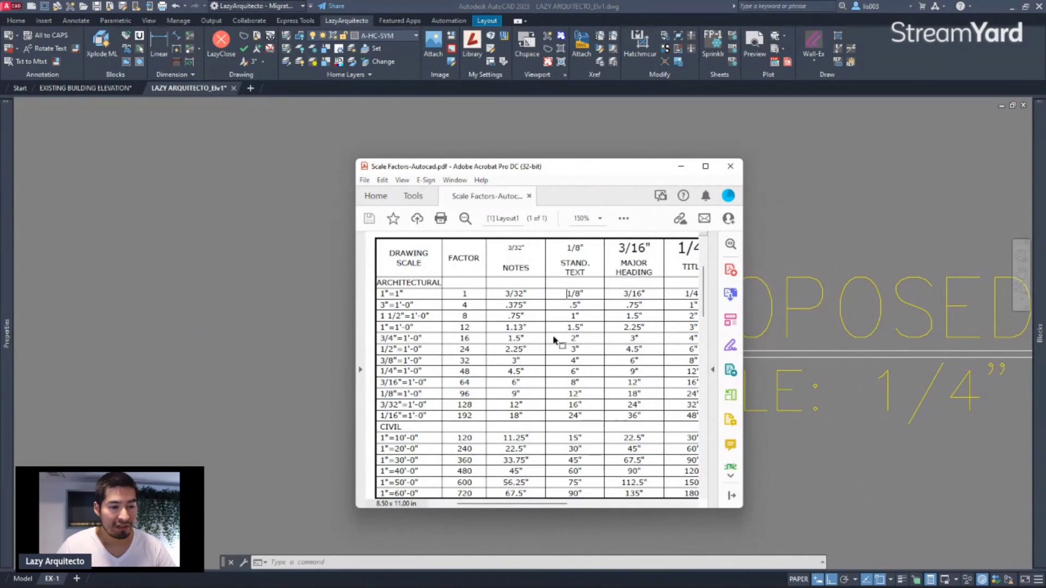
drag(746, 355, 773, 354)
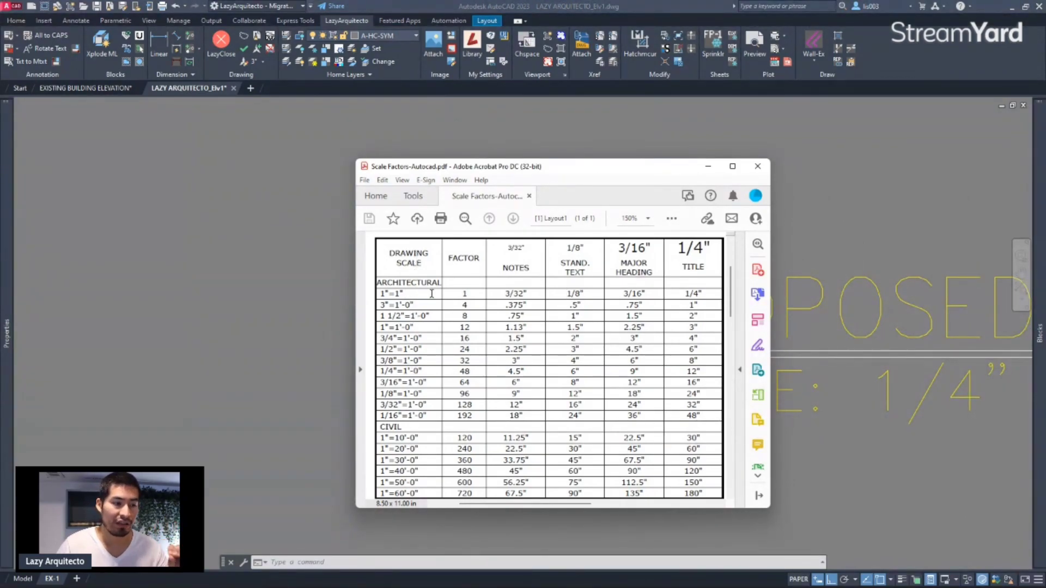
drag(404, 431, 380, 427)
click(400, 450)
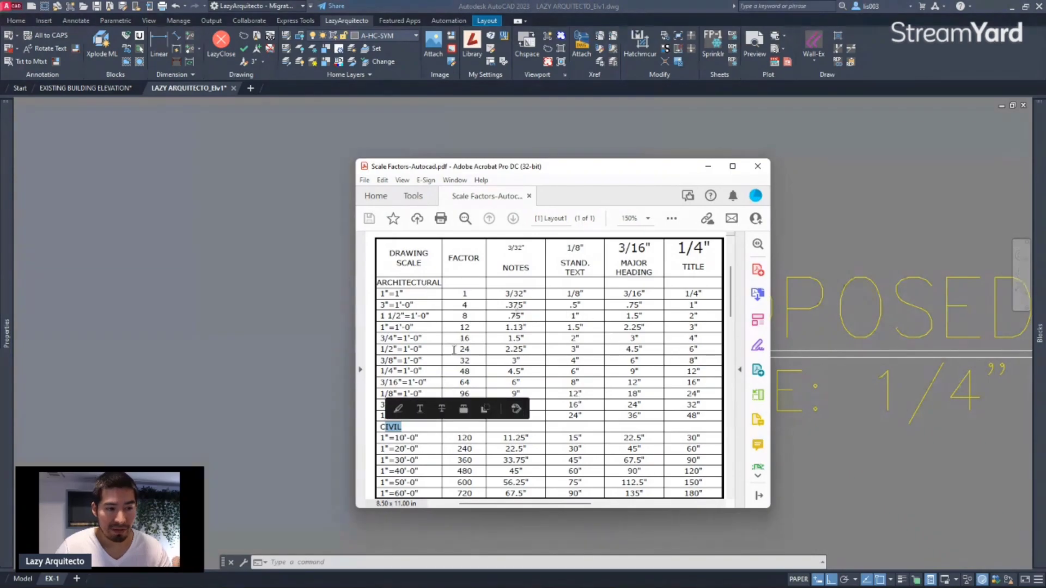
drag(533, 171, 1045, 172)
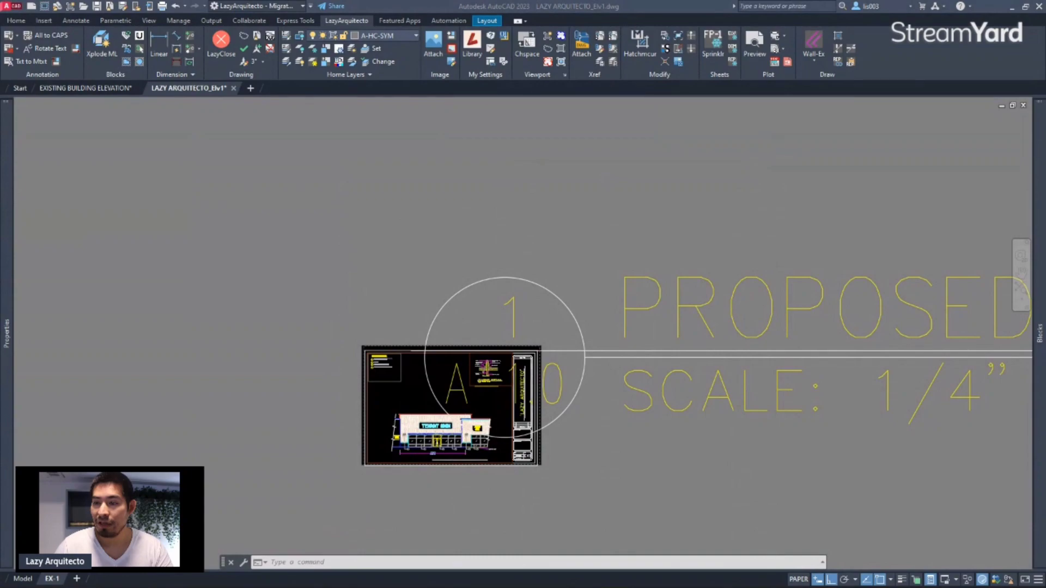
click(800, 188)
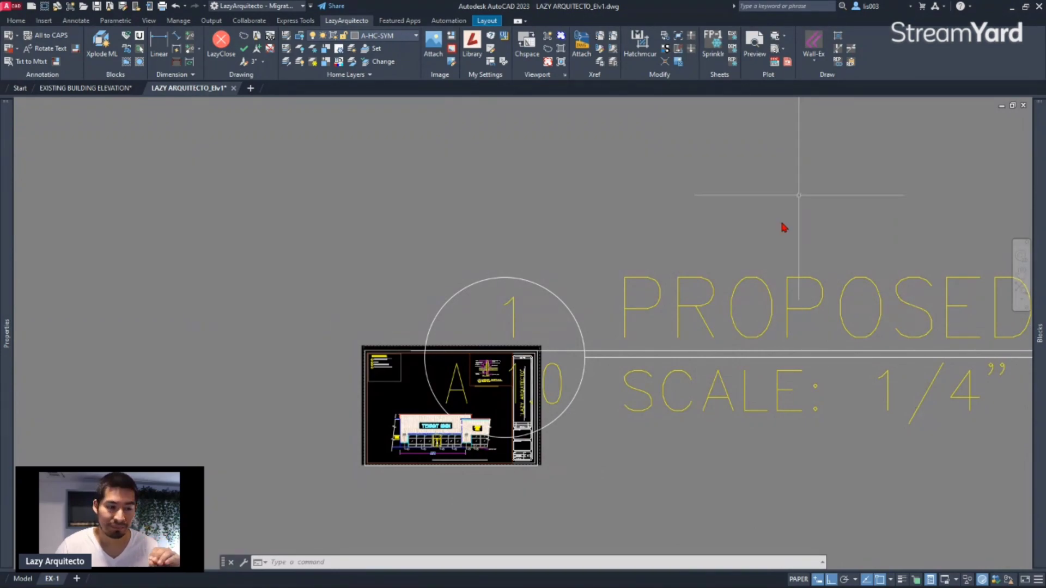
Step: Check the title block's scale properties and open the DWG-TITL block in the Block Editor
middle_drag(609, 380, 510, 379)
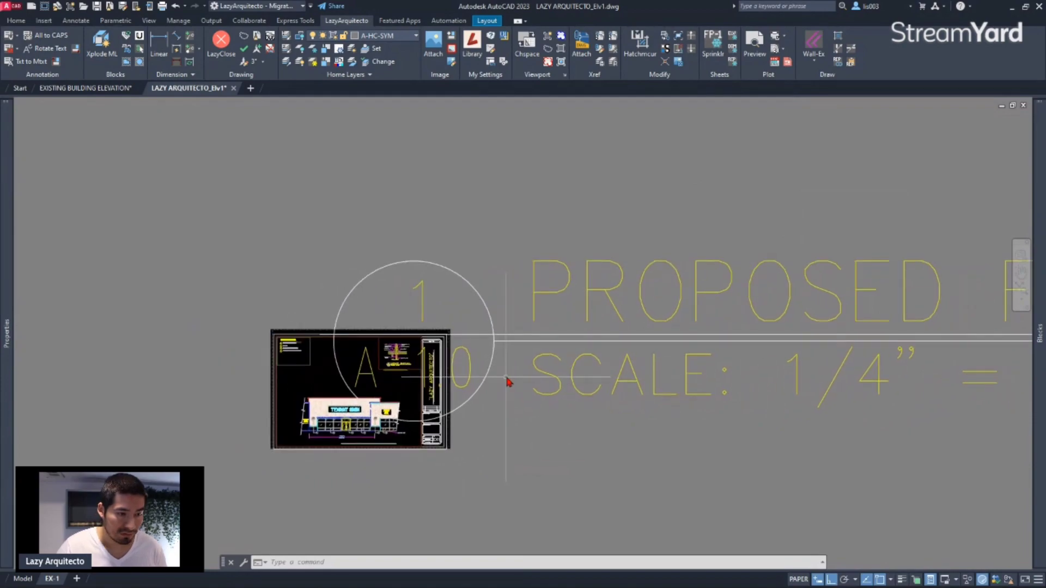
click(566, 292)
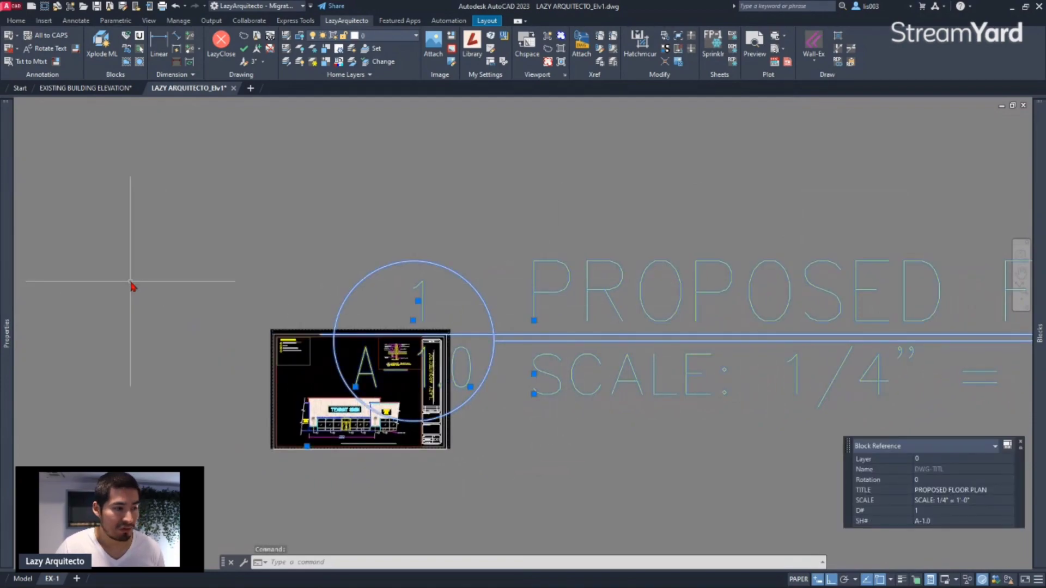
mouse_move(6, 318)
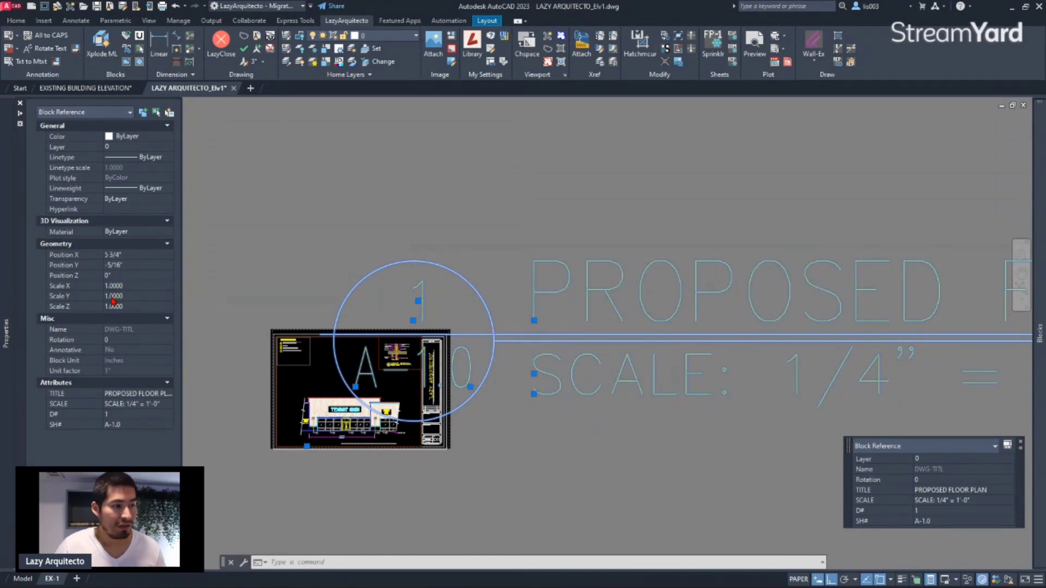
middle_drag(572, 292, 512, 305)
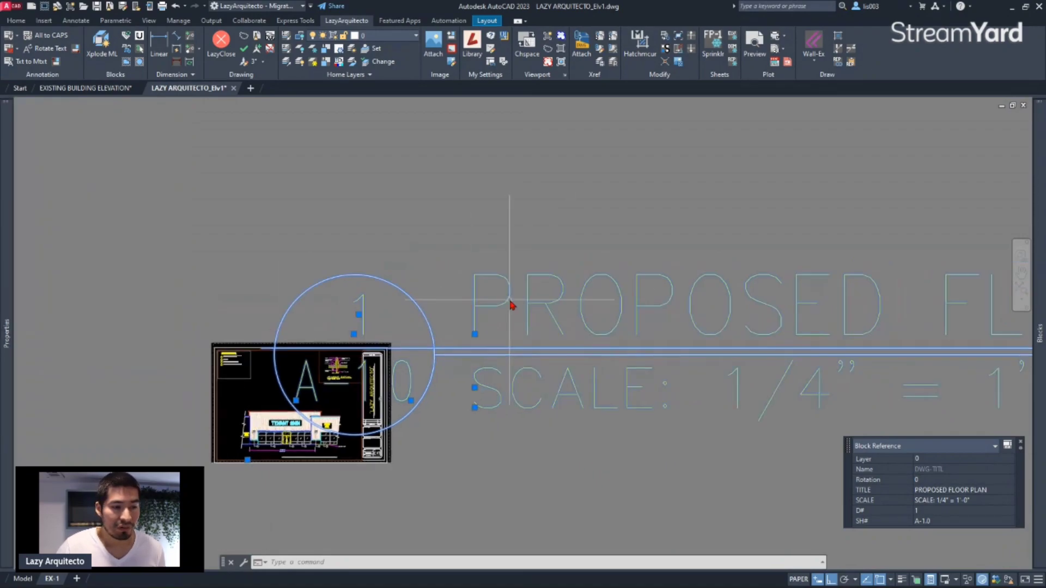
right_click(511, 303)
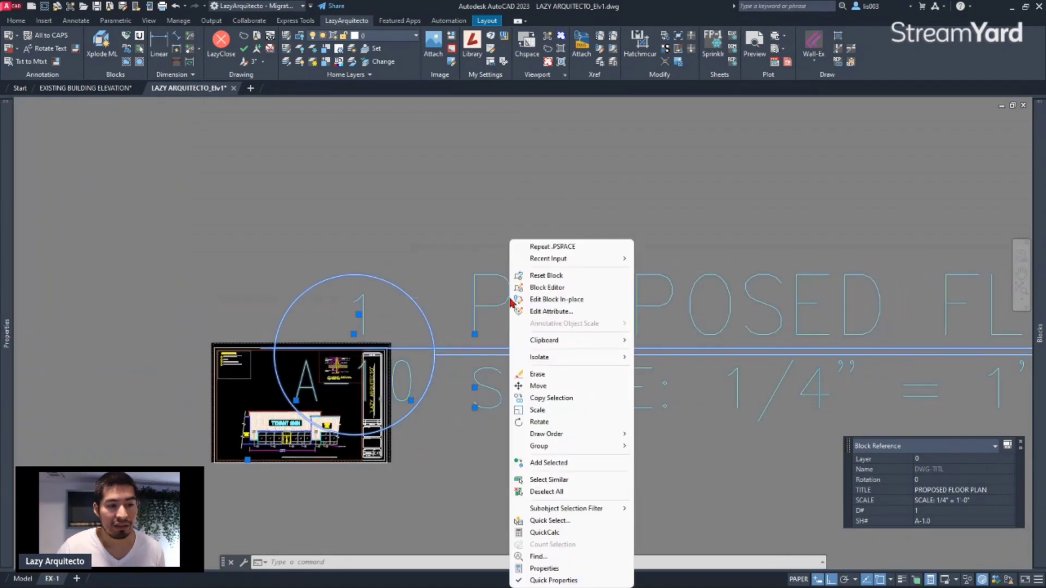
click(543, 288)
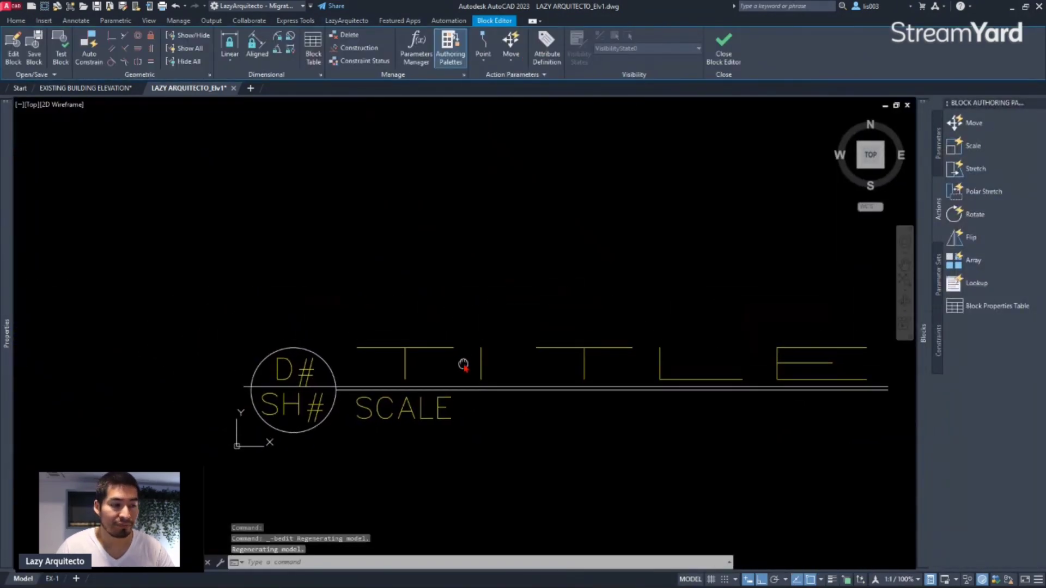
Step: Select the TITLE attribute in the block and check its text height in the full properties
middle_drag(476, 364, 429, 338)
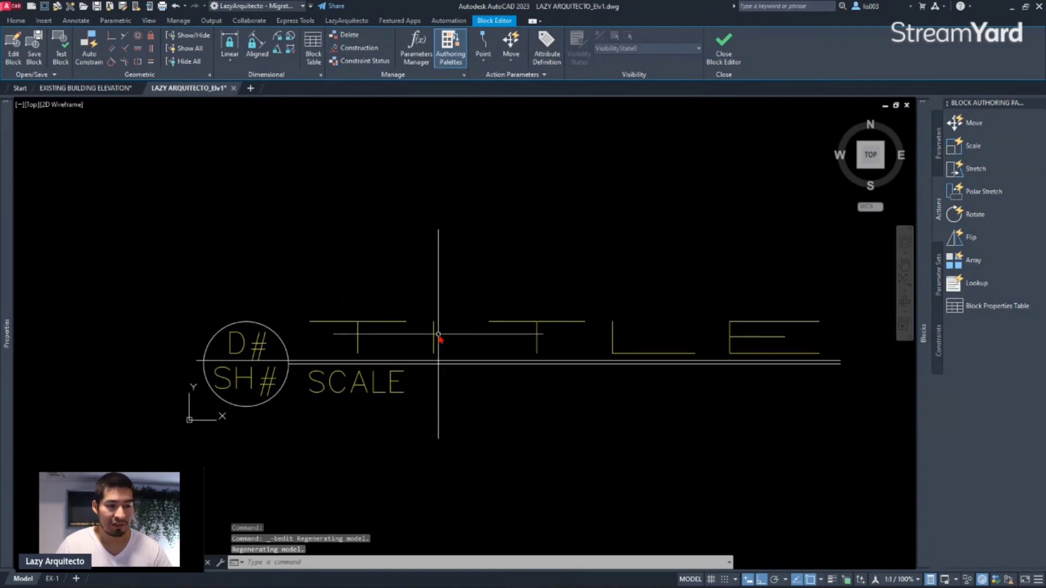
click(439, 335)
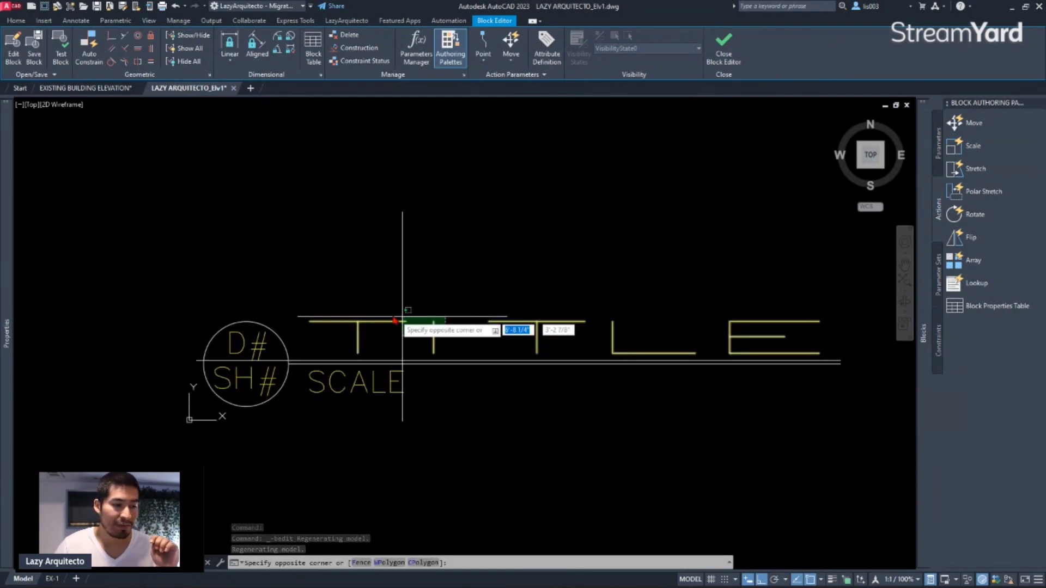
click(368, 306)
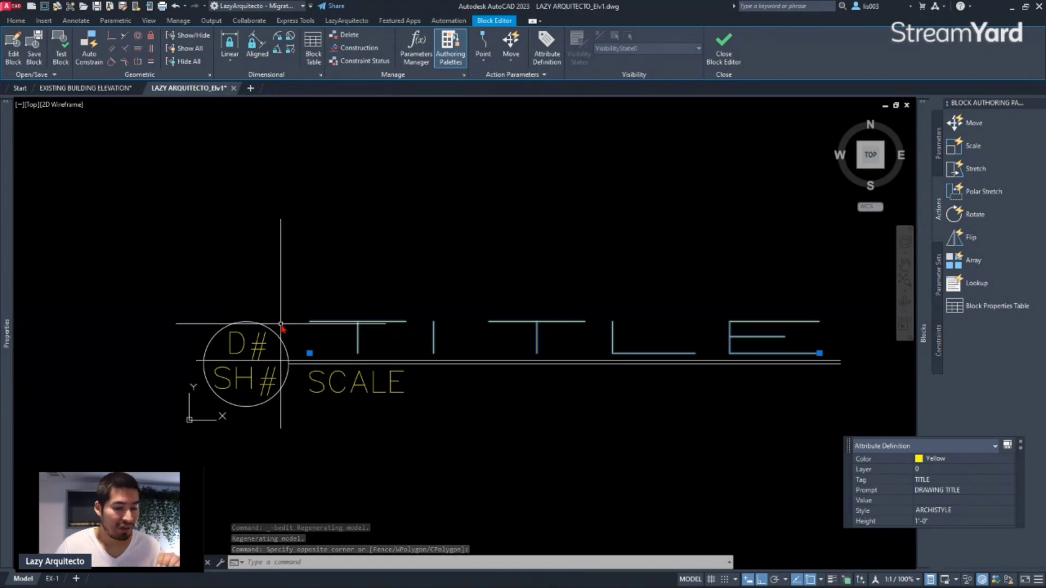
mouse_move(6, 344)
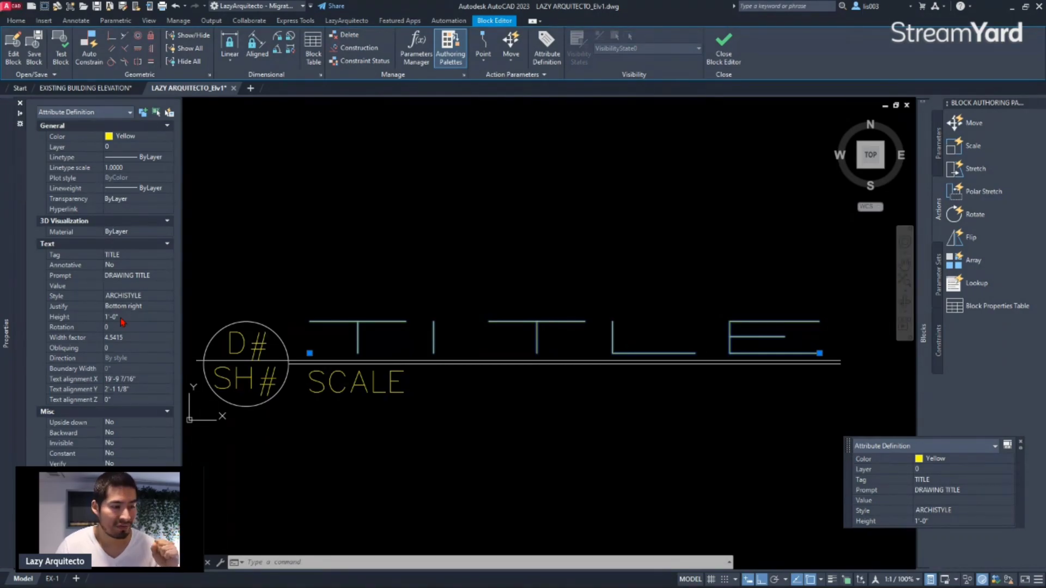
key(ctrl+1)
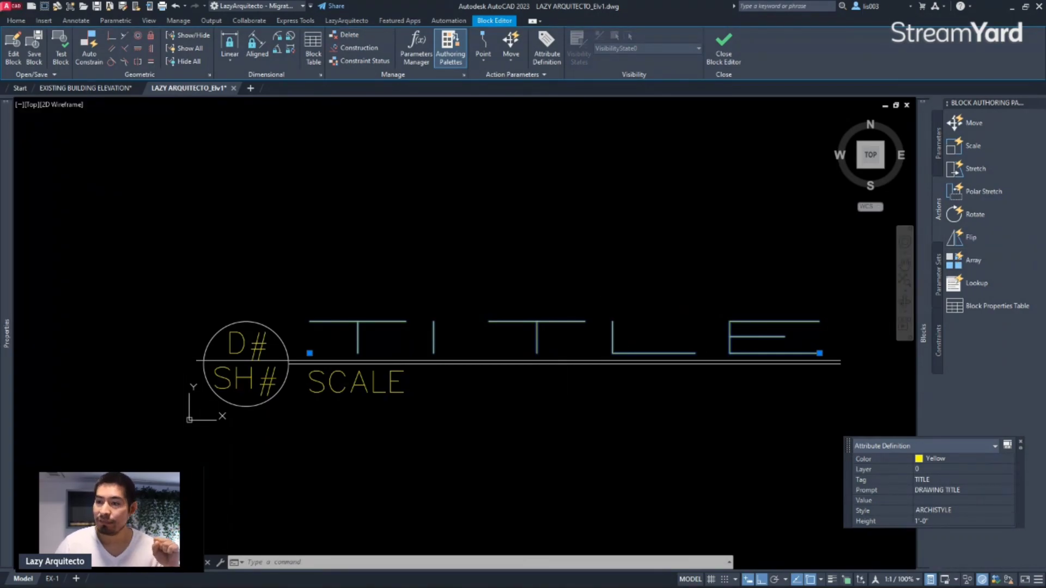
Step: Switch to Scale Factors-Autocad.pdf in Adobe Acrobat and look up the factor and title text height for the 1"=1" scale
drag(1045, 216, 377, 122)
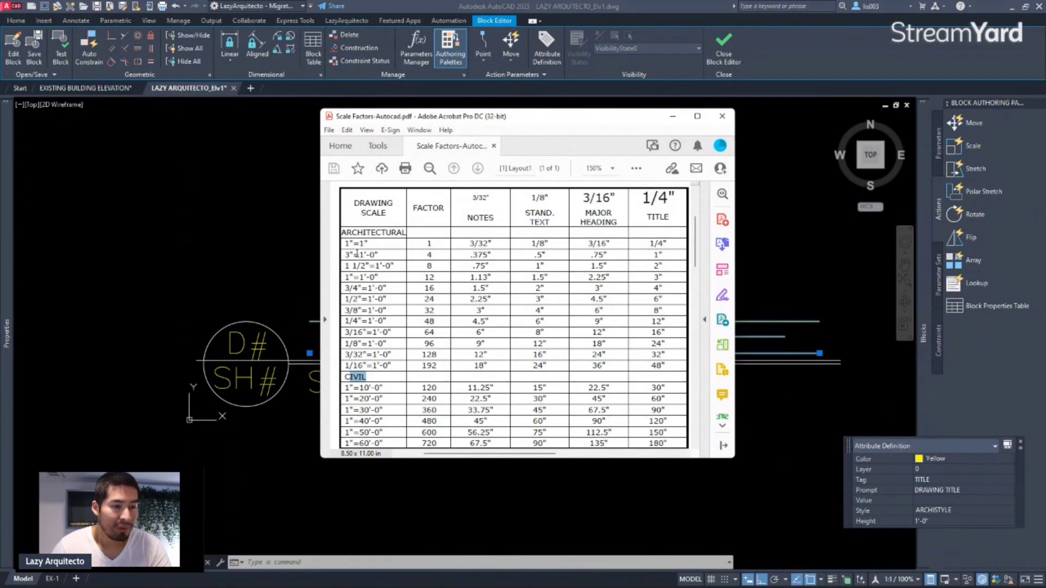
drag(344, 243, 370, 246)
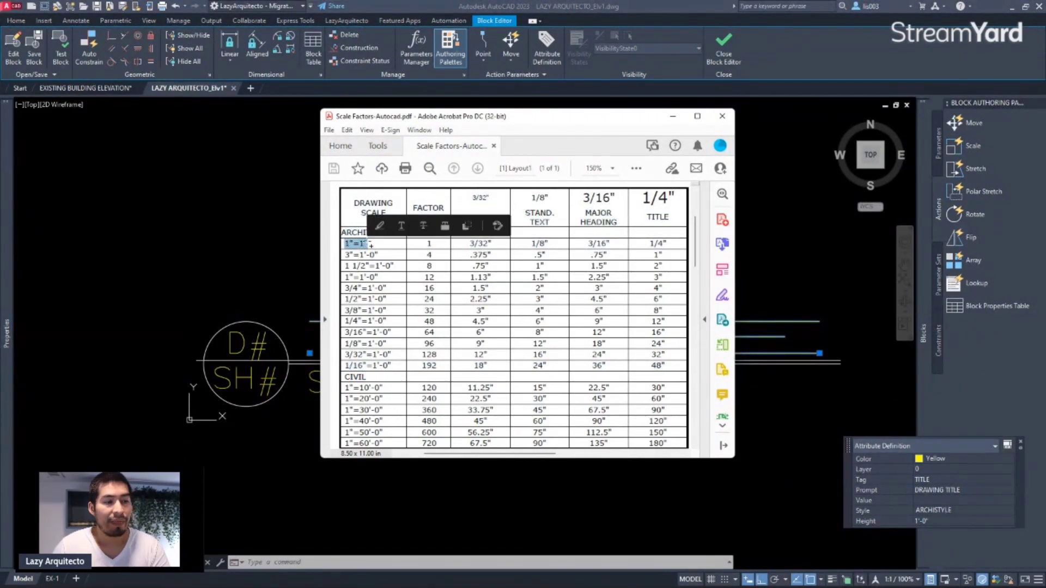
double_click(430, 244)
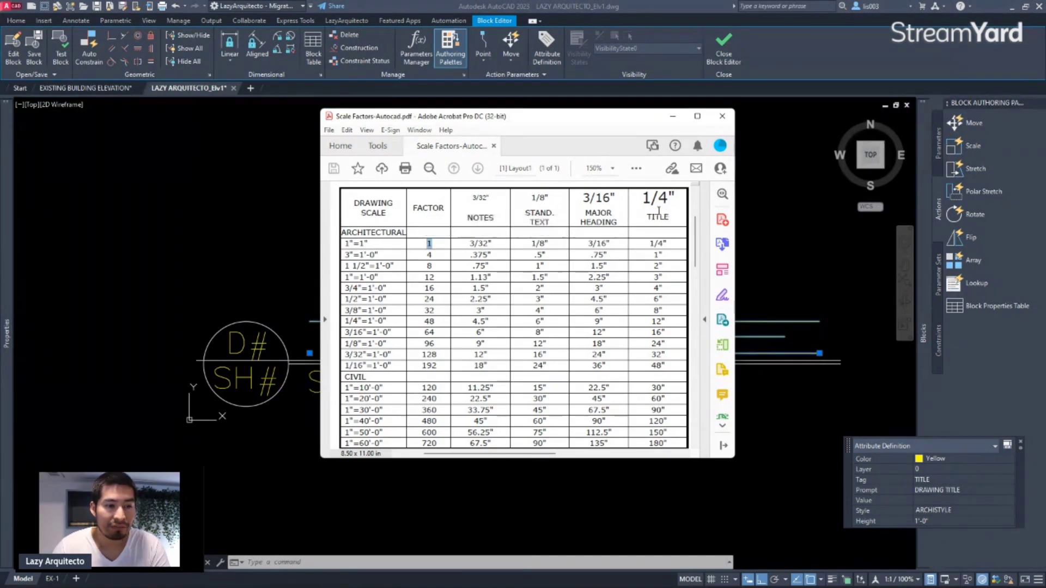
double_click(655, 244)
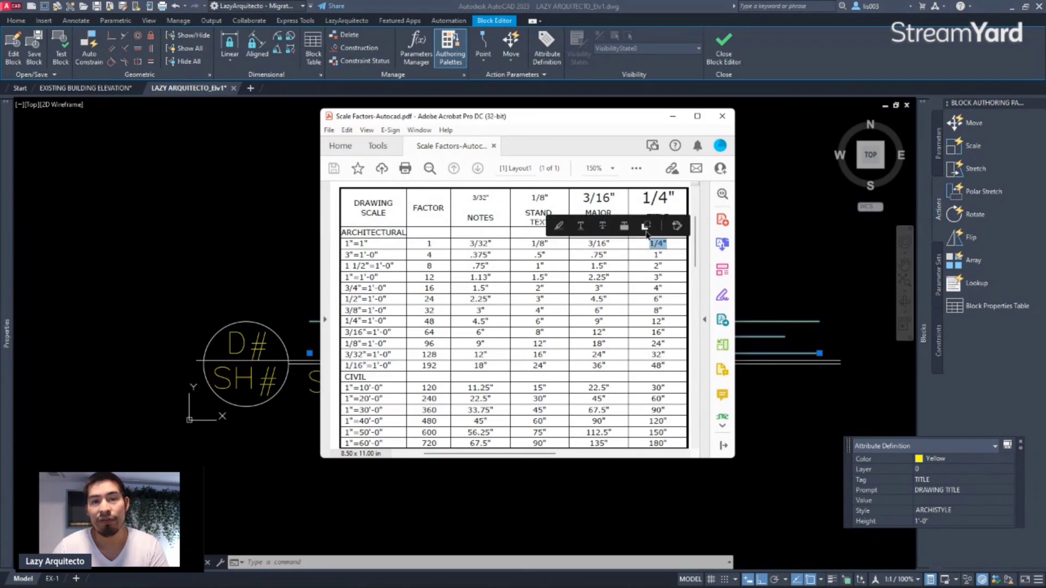
click(646, 231)
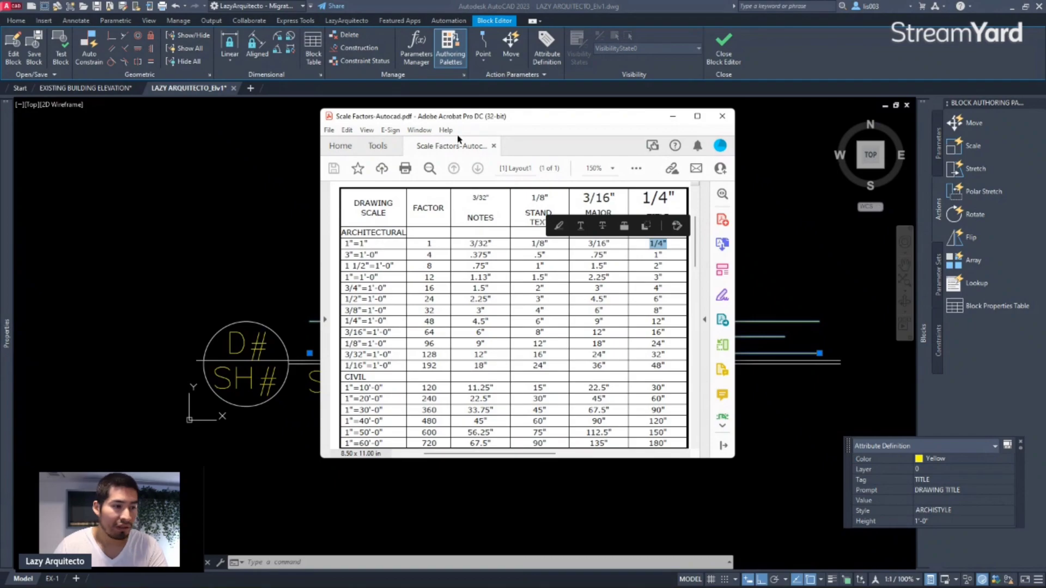
mouse_move(440, 120)
mouse_down()
mouse_move(761, 136)
mouse_move(719, 136)
mouse_up()
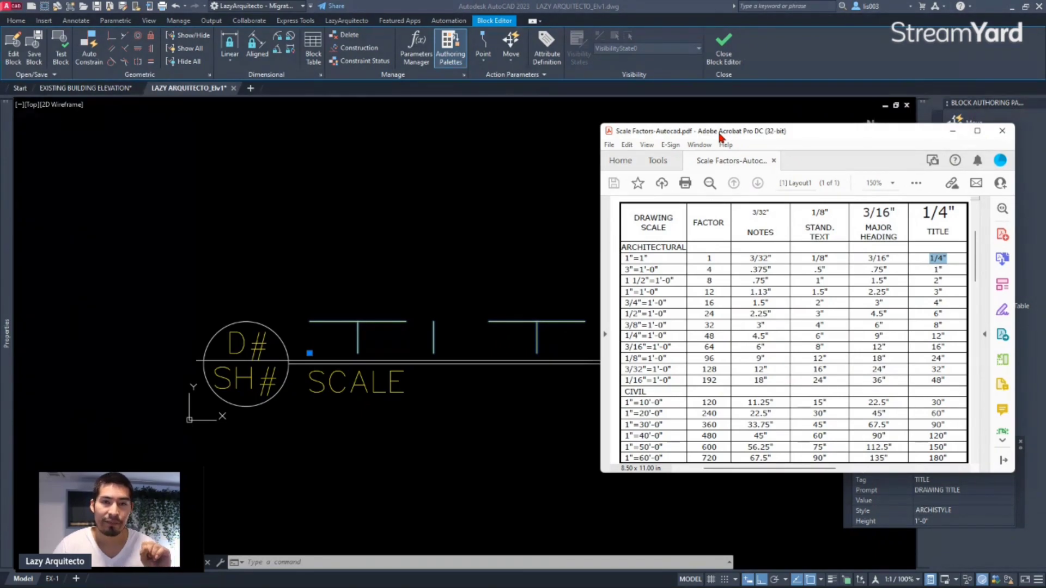
drag(719, 135, 686, 134)
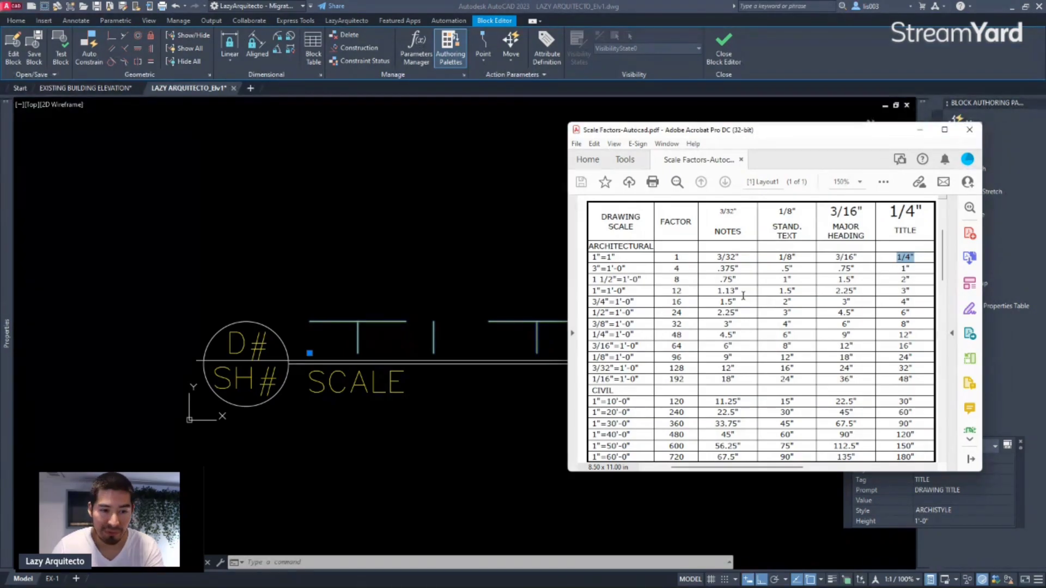
Step: Compare the title height and factor of the 1/4"=1'-0" scale with the 1"=1" row, and return to AutoCAD
click(904, 270)
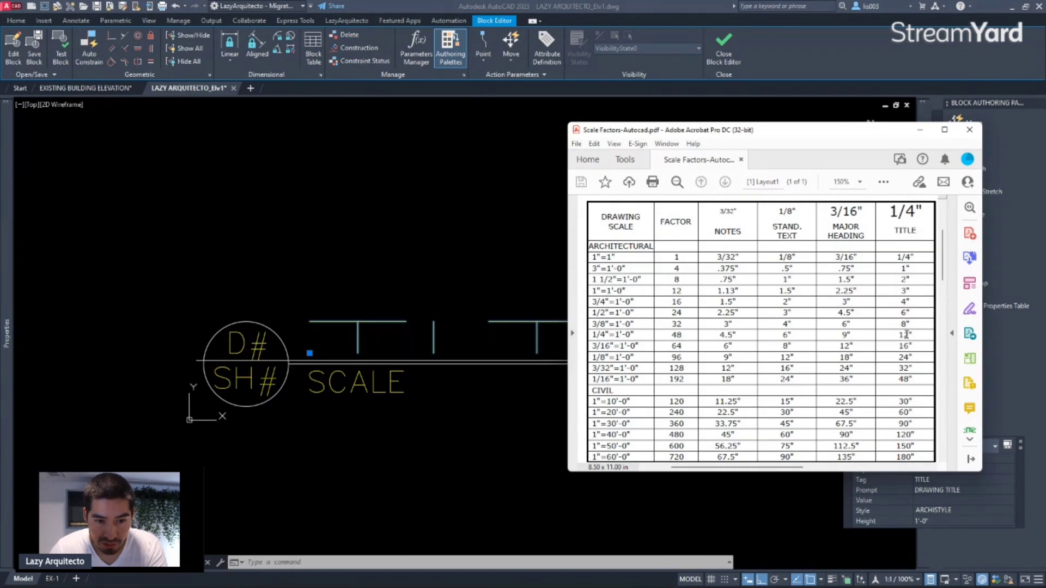
drag(915, 335, 897, 335)
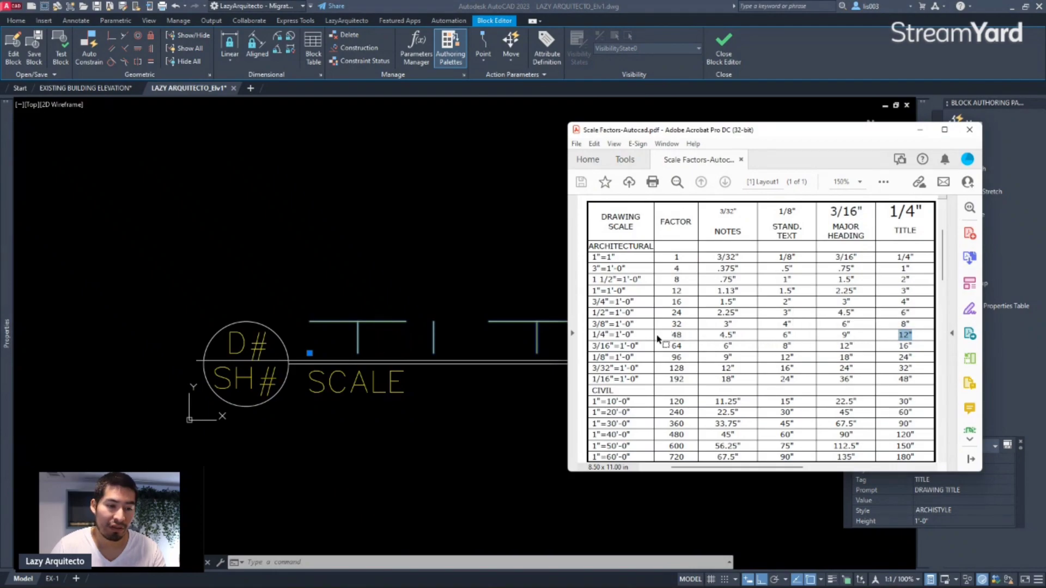
click(591, 335)
drag(591, 335, 613, 335)
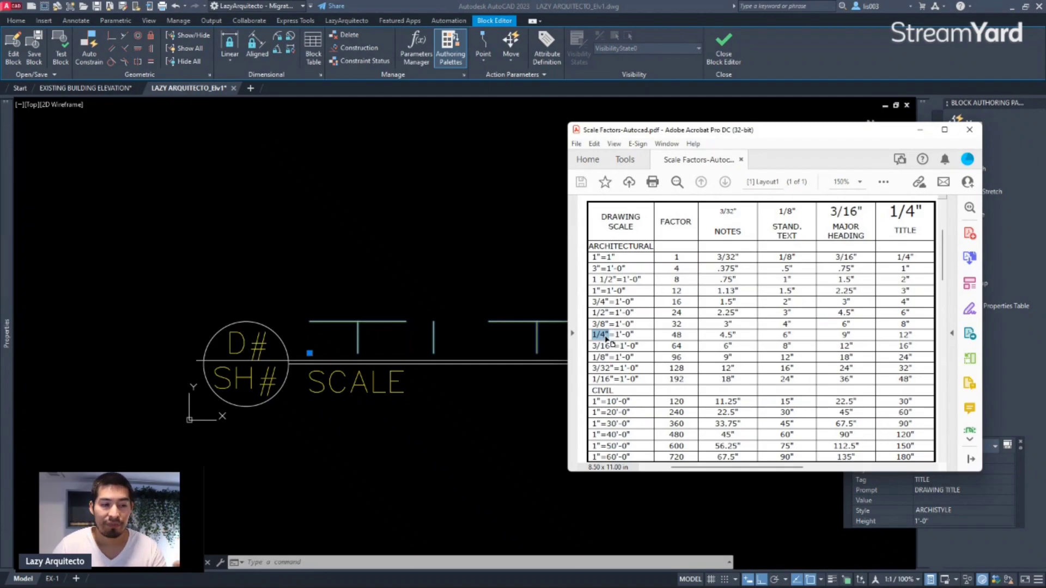
drag(683, 336, 671, 335)
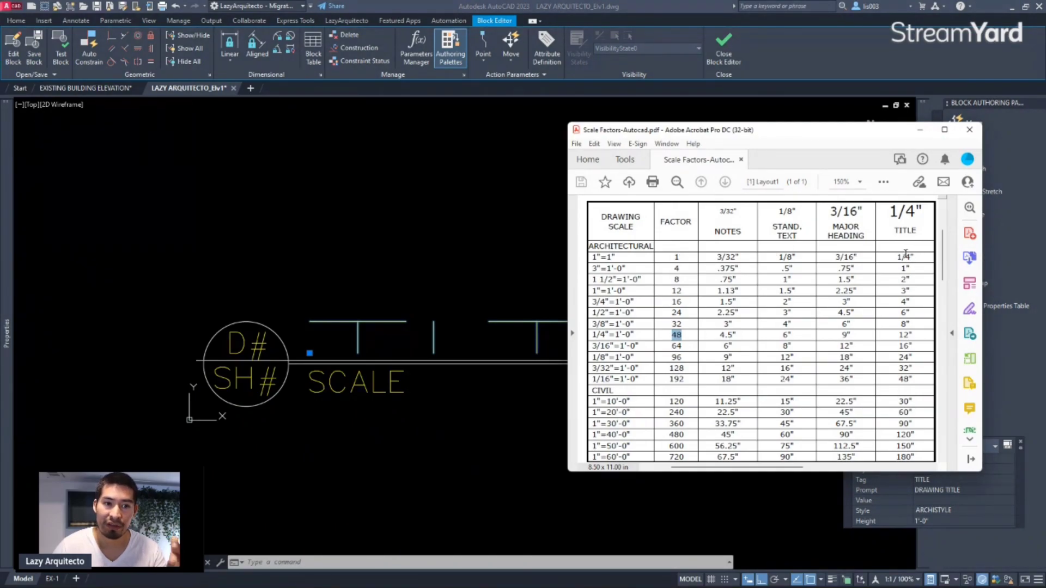
click(683, 336)
drag(682, 335, 672, 335)
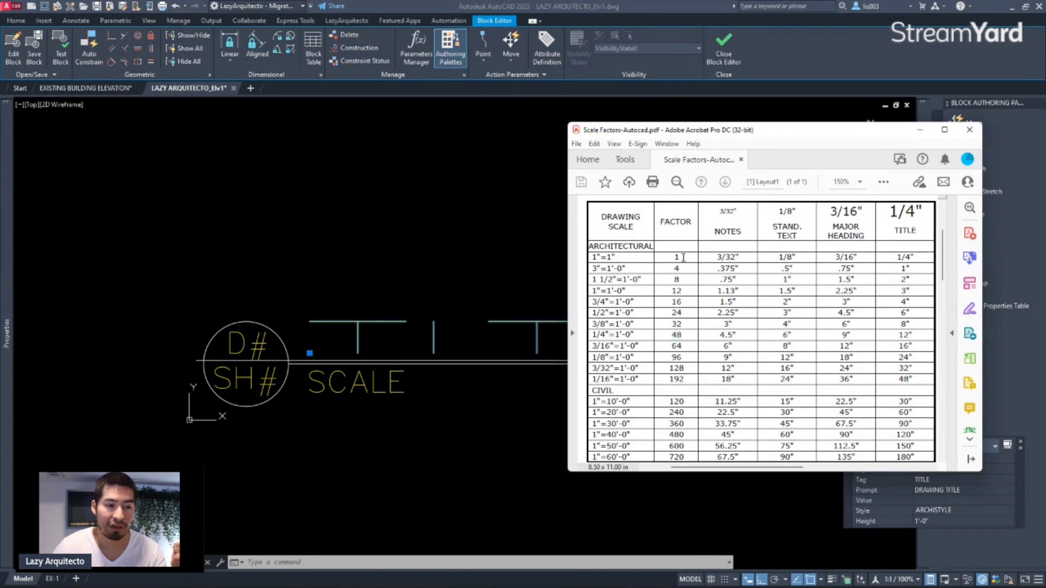
drag(685, 258, 674, 258)
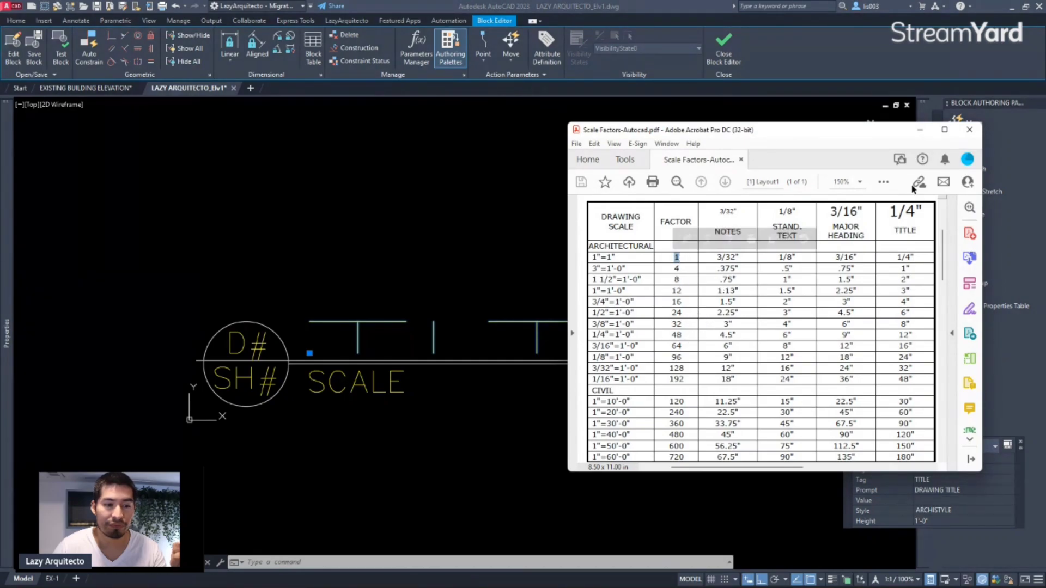
drag(805, 135, 1045, 204)
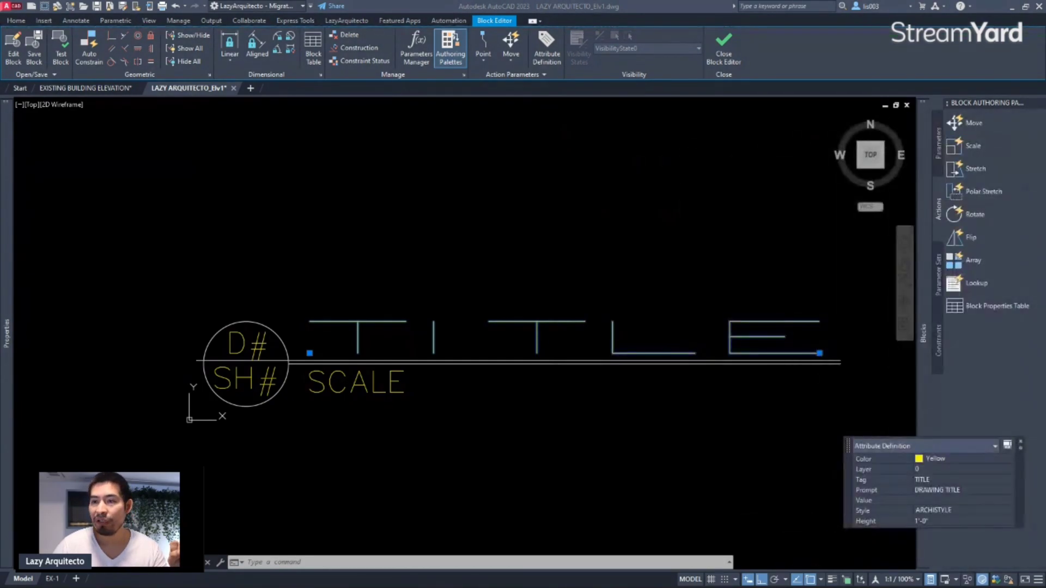
Step: Scale all of the title block's geometry and attributes by a factor of 1/48 about base point 0,0,0
click(623, 426)
key(Escape)
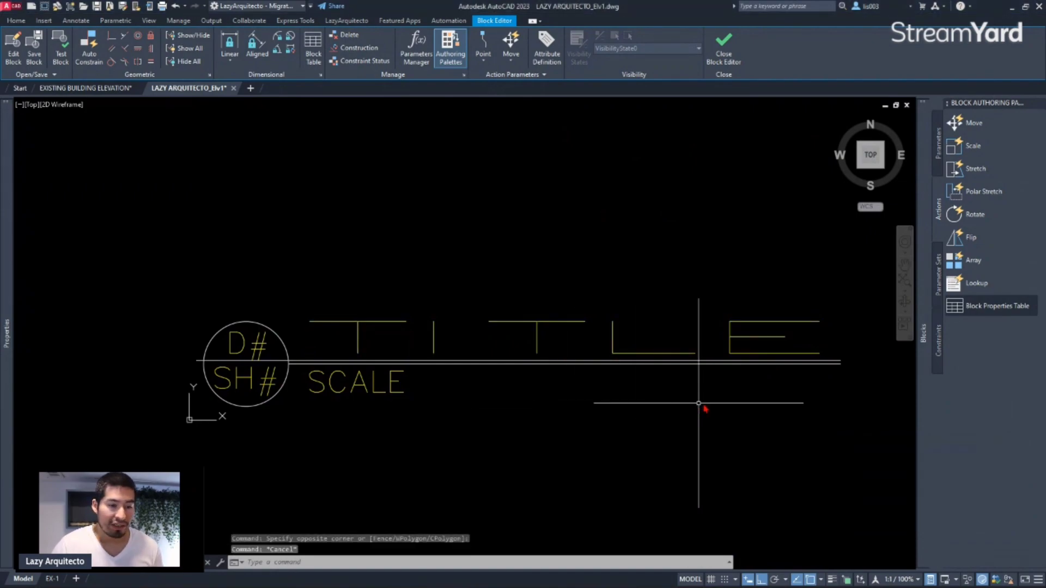
click(853, 406)
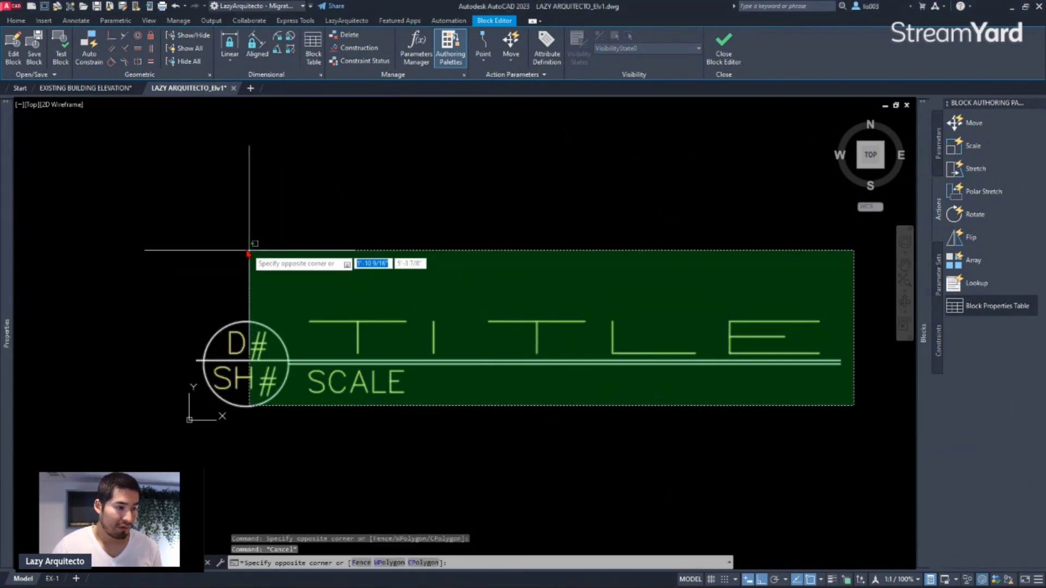
click(208, 224)
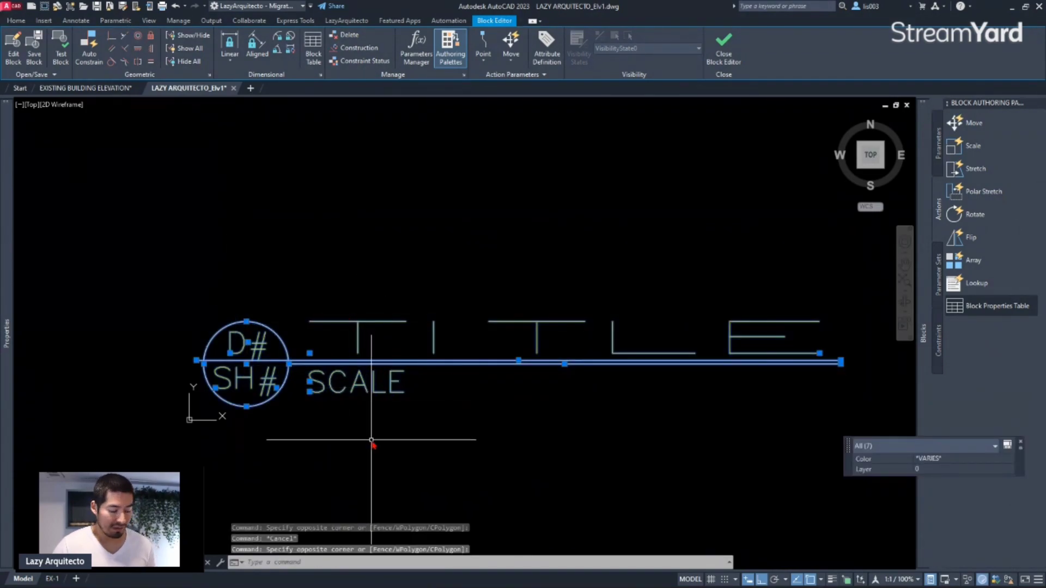
text(s)
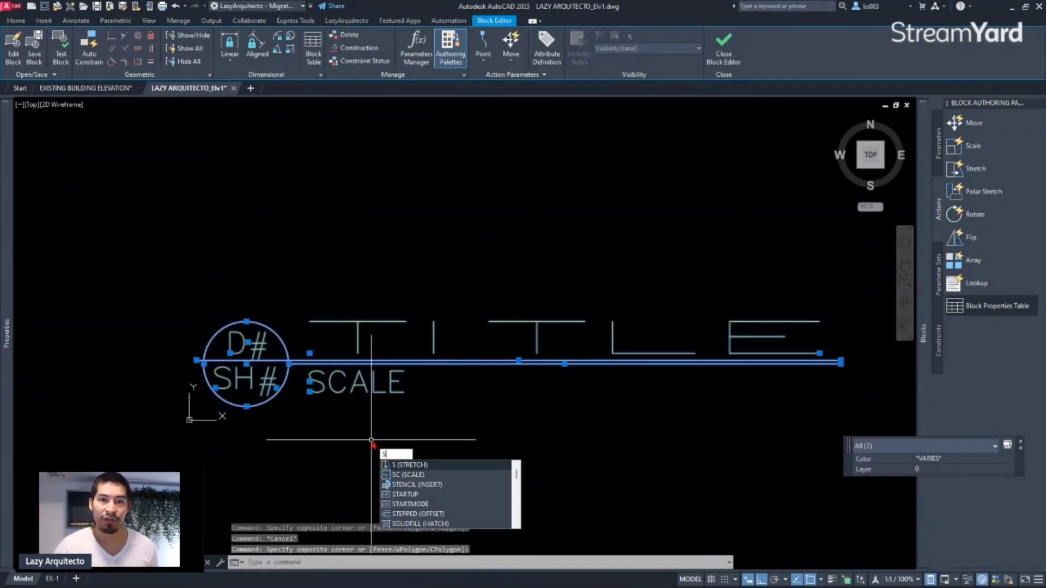
text(c)
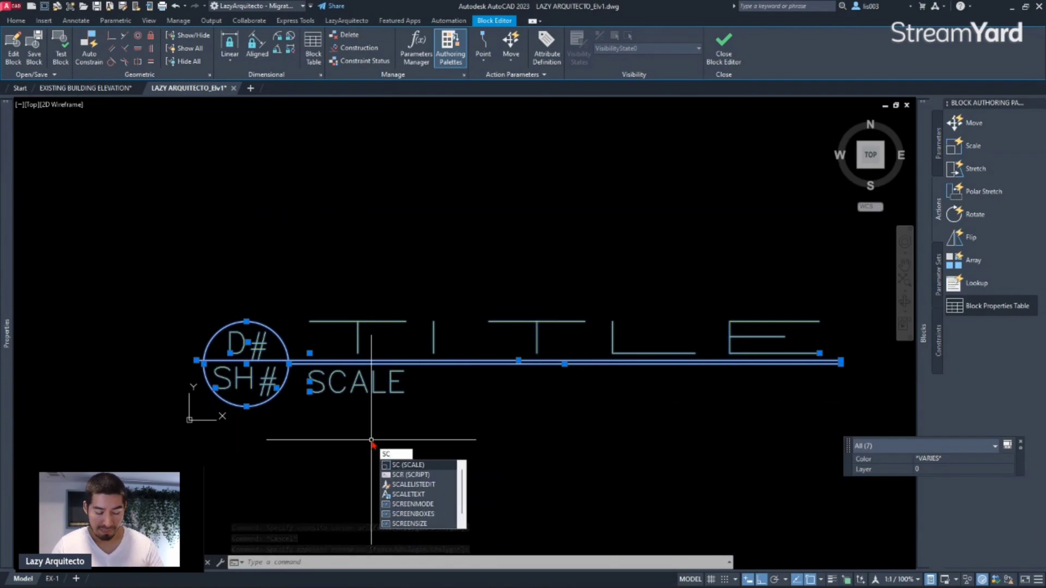
key(Return)
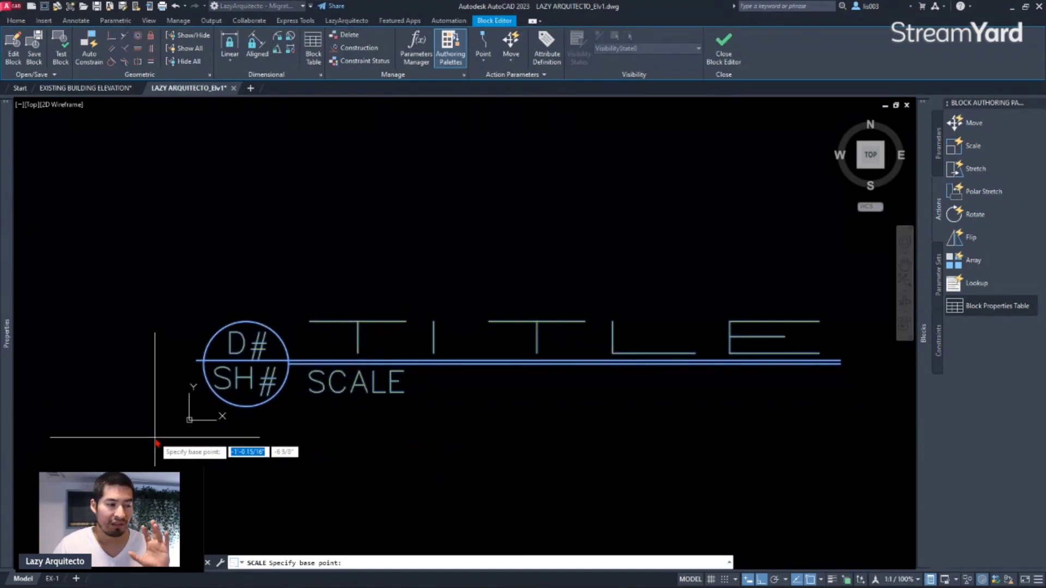
scroll(156, 440, up, 3)
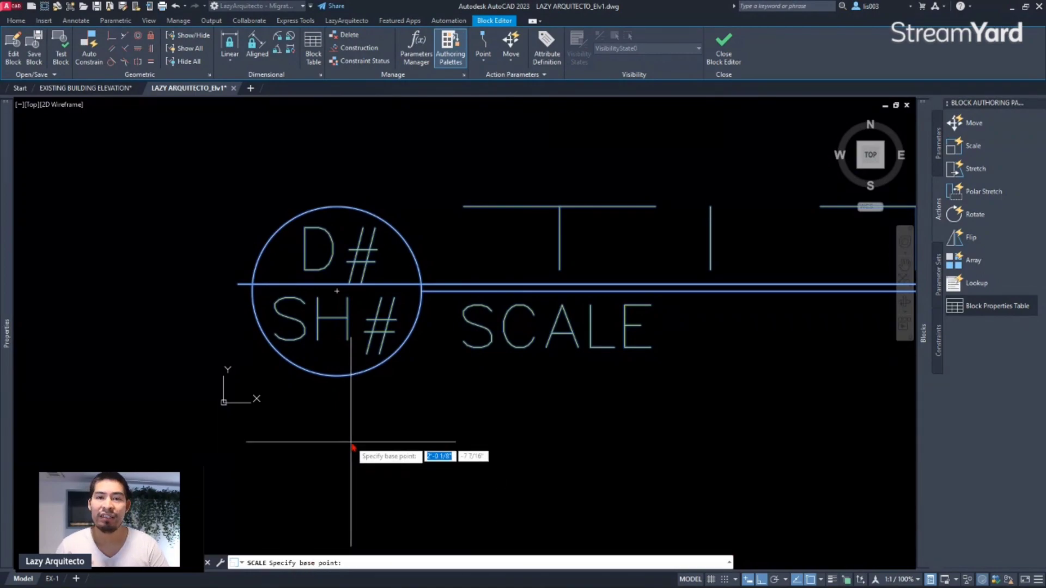
text(0,0,0)
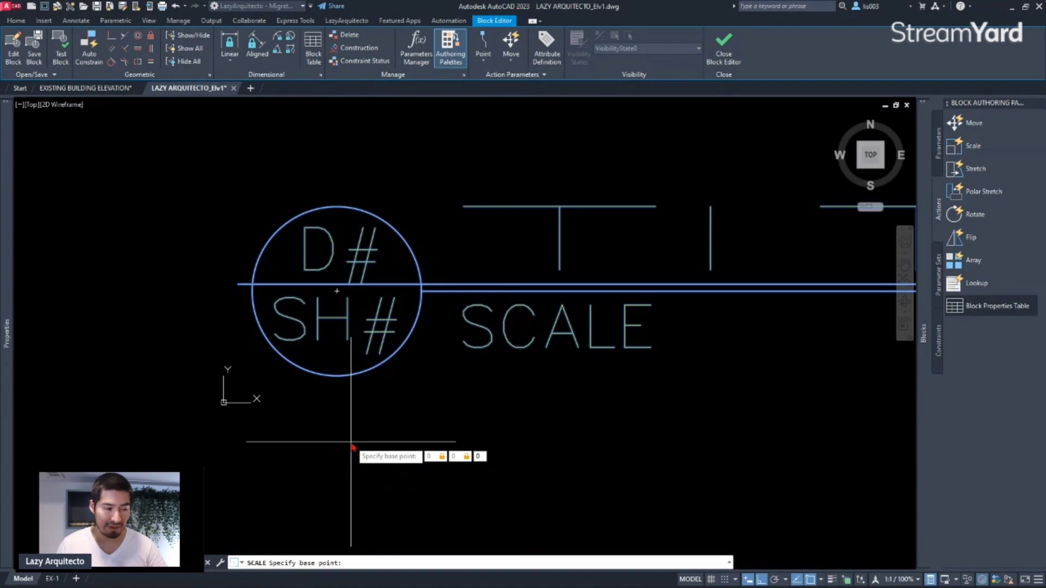
key(Return)
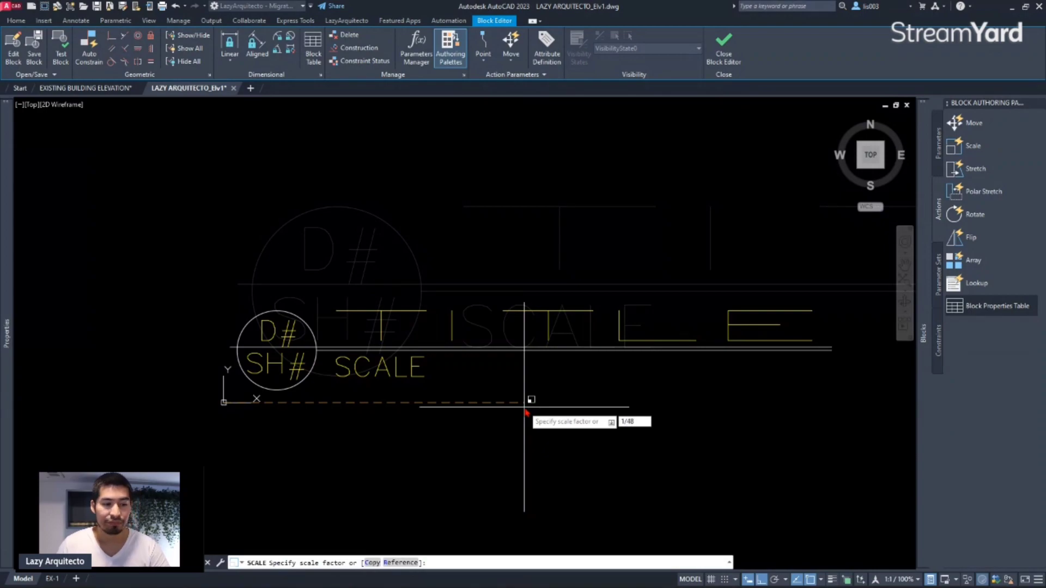
key(Return)
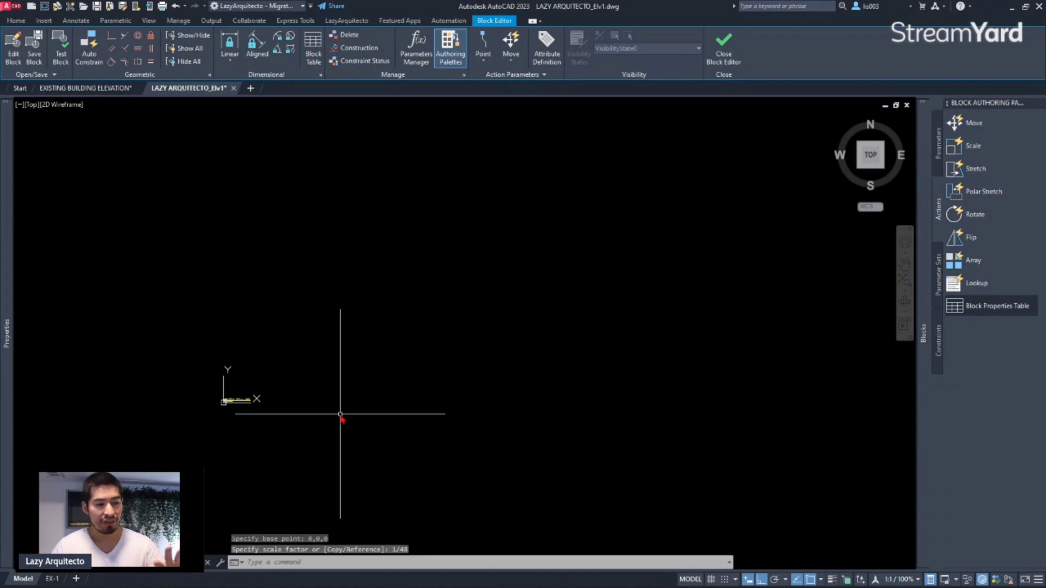
Step: Check the scaled TITLE attribute's text height against the 1"=1" title height in Scale Factors-Autocad.pdf in Adobe Acrobat
scroll(217, 408, up, 10)
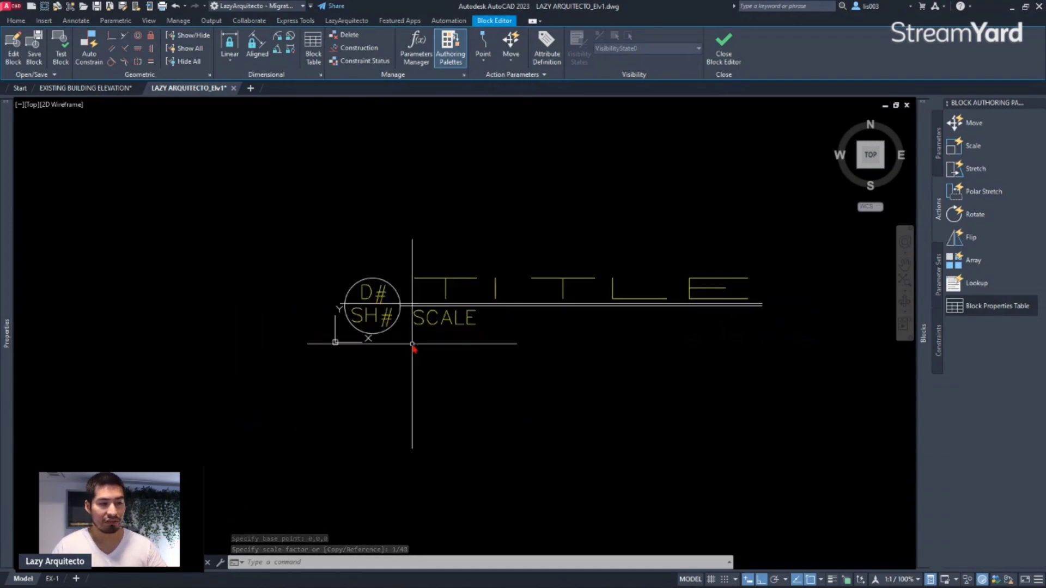
scroll(416, 357, up, 4)
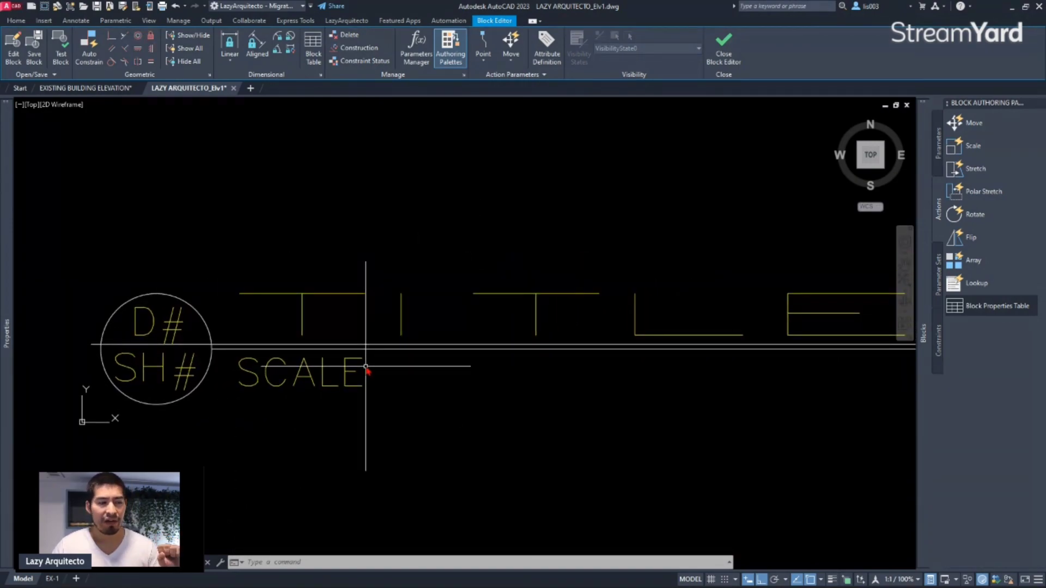
click(350, 326)
click(316, 275)
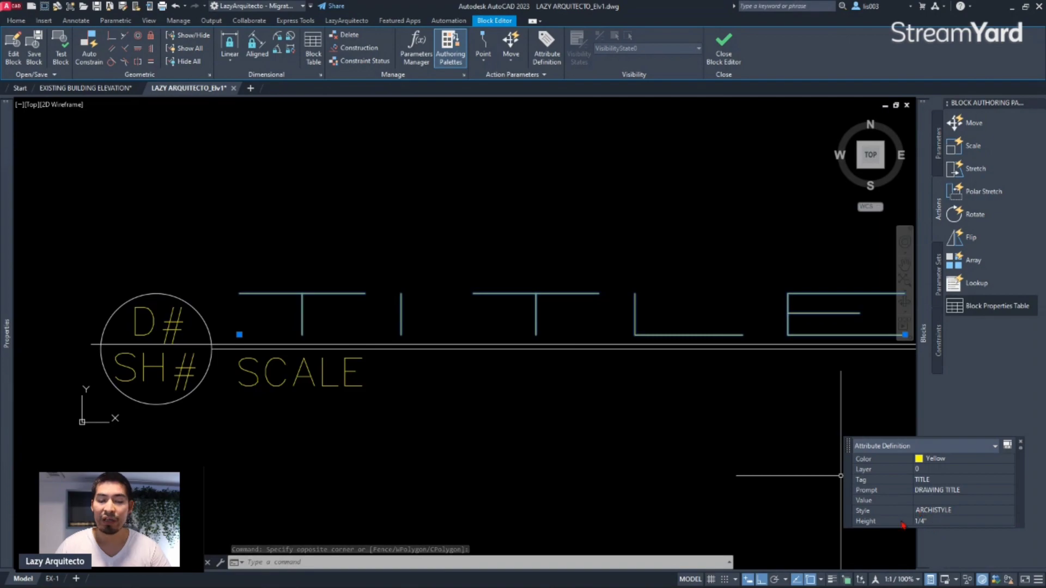
mouse_move(934, 530)
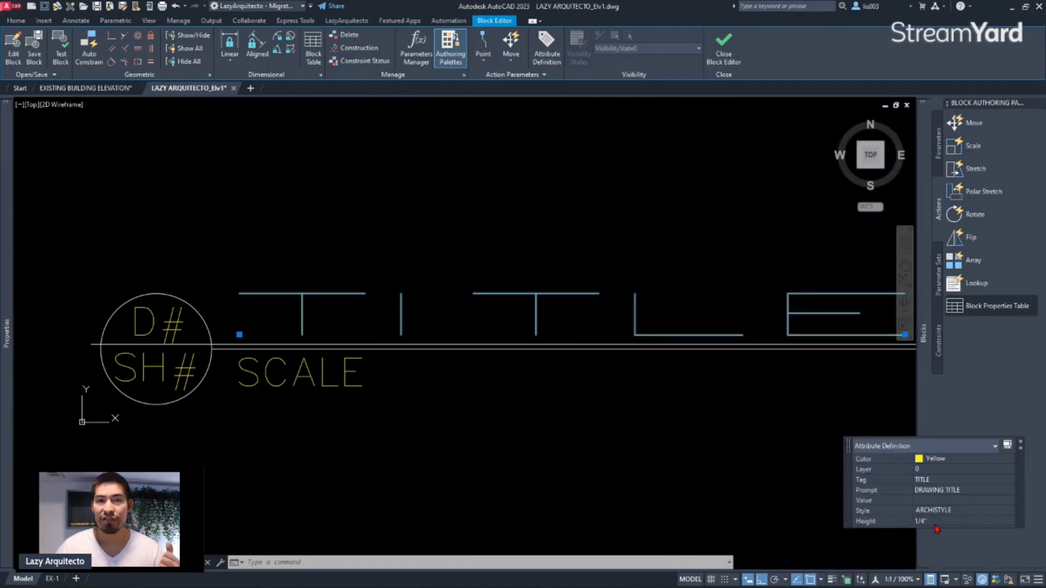
drag(1045, 175, 373, 99)
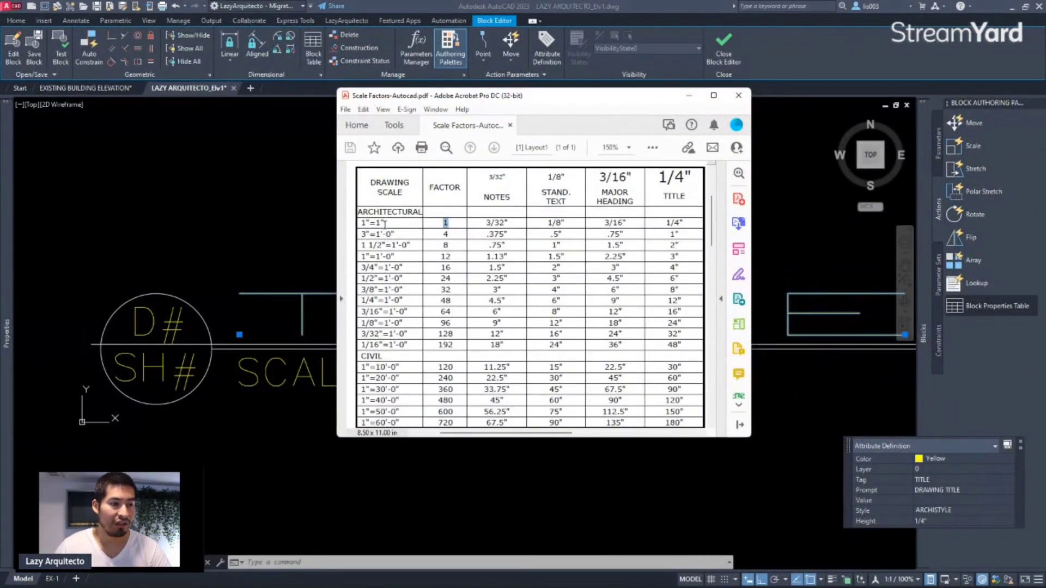
drag(683, 224, 666, 224)
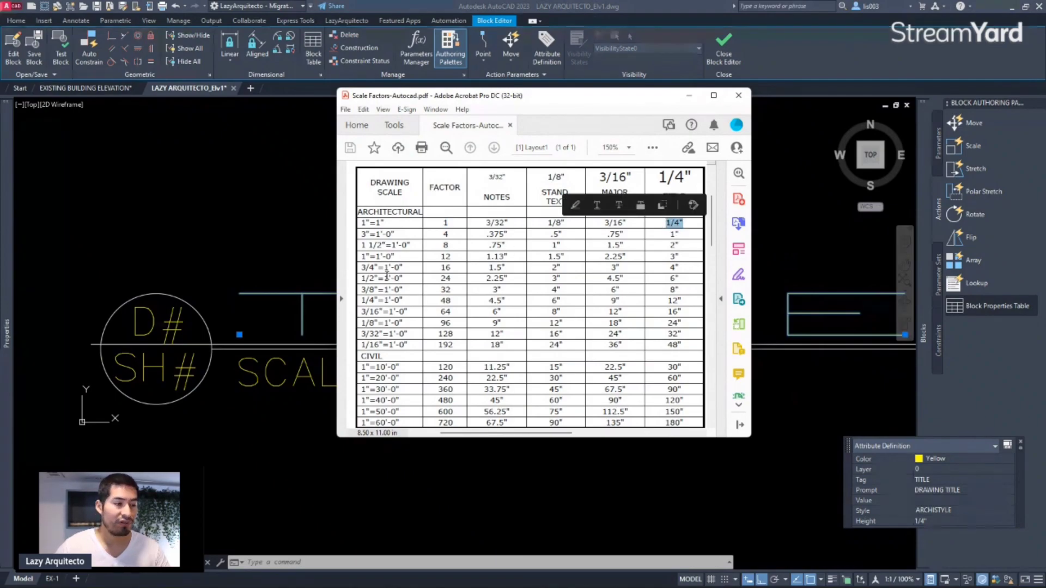
Step: Return to AutoCAD and select the D# attribute inside the circle to check its text height
click(168, 328)
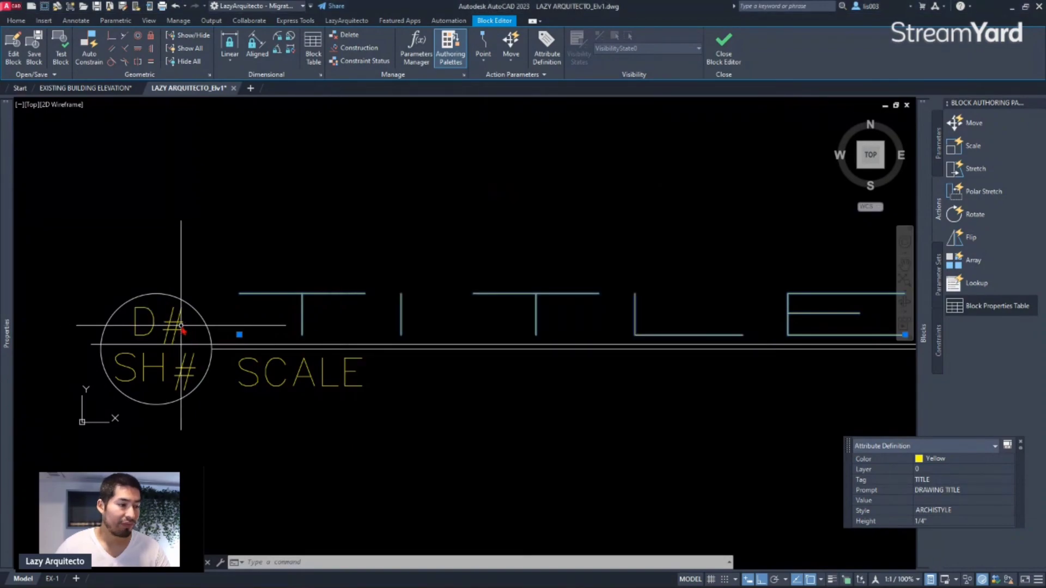
click(167, 328)
click(159, 319)
key(Escape)
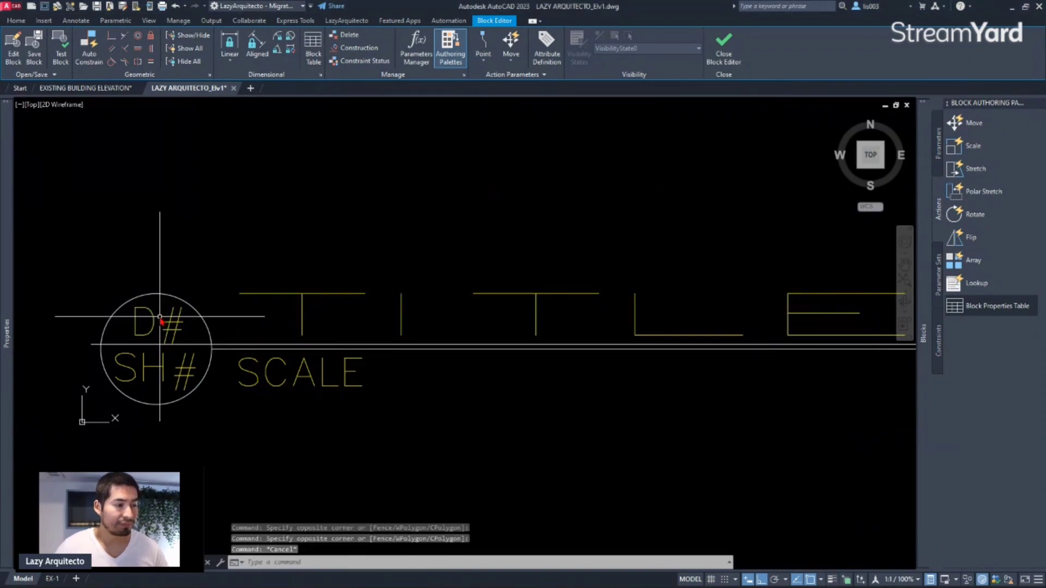
click(159, 321)
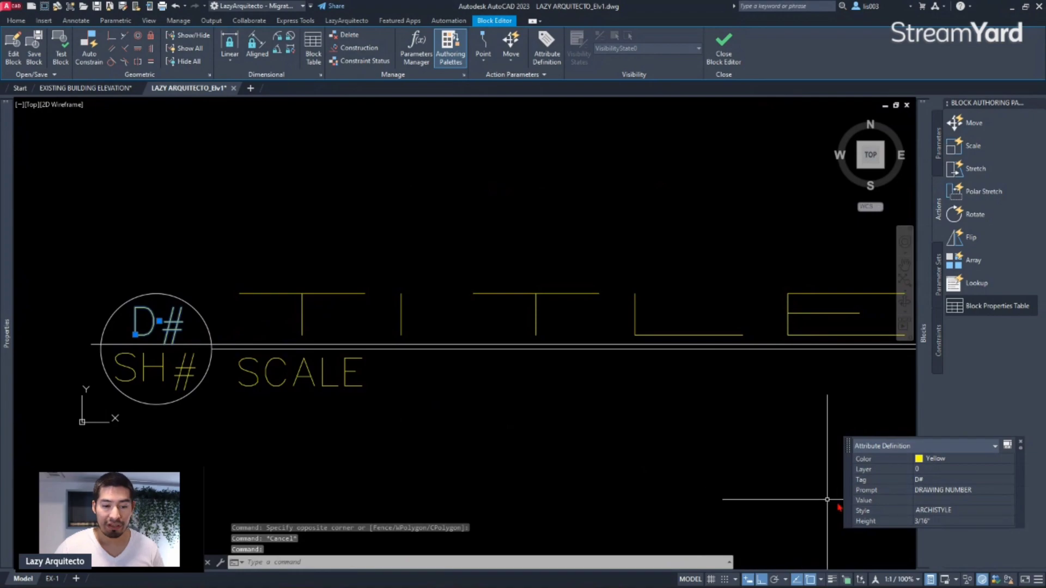
mouse_move(928, 526)
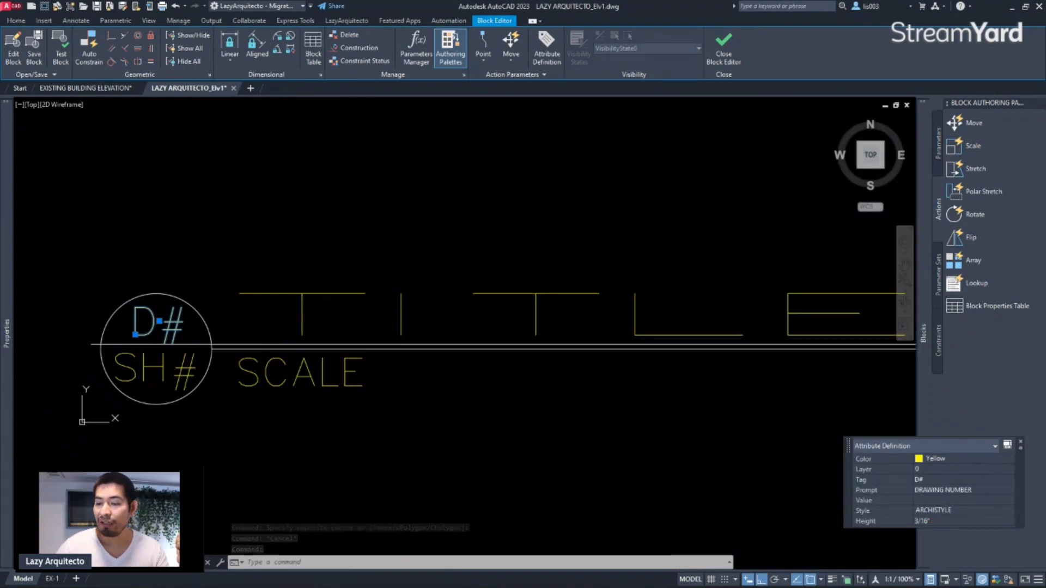
Step: Compare the D# text height with the 1"=1" major heading height in Scale Factors-Autocad.pdf in Adobe Acrobat, and minimize the PDF
key(alt+Tab)
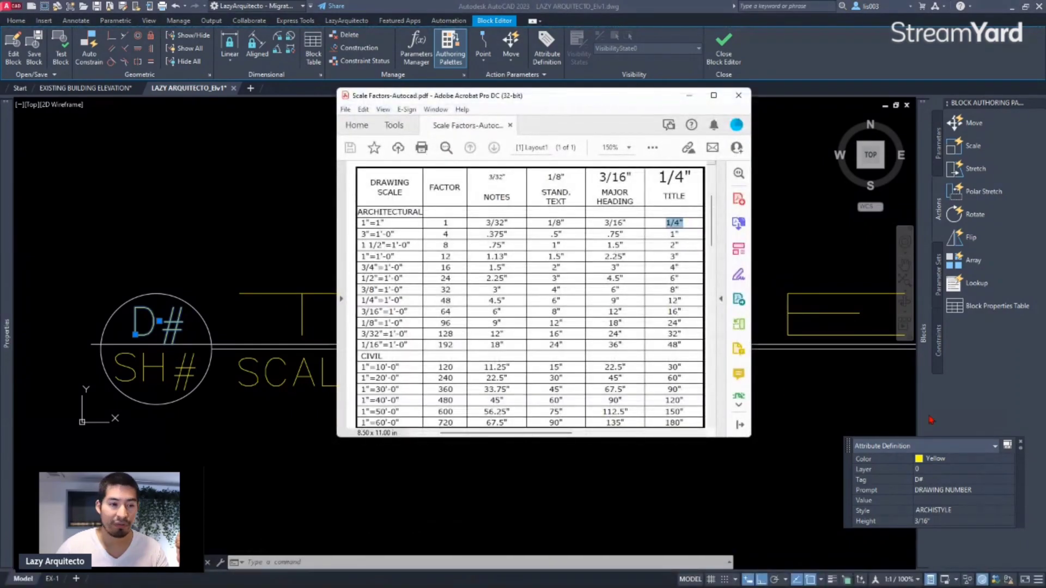
drag(623, 195, 608, 226)
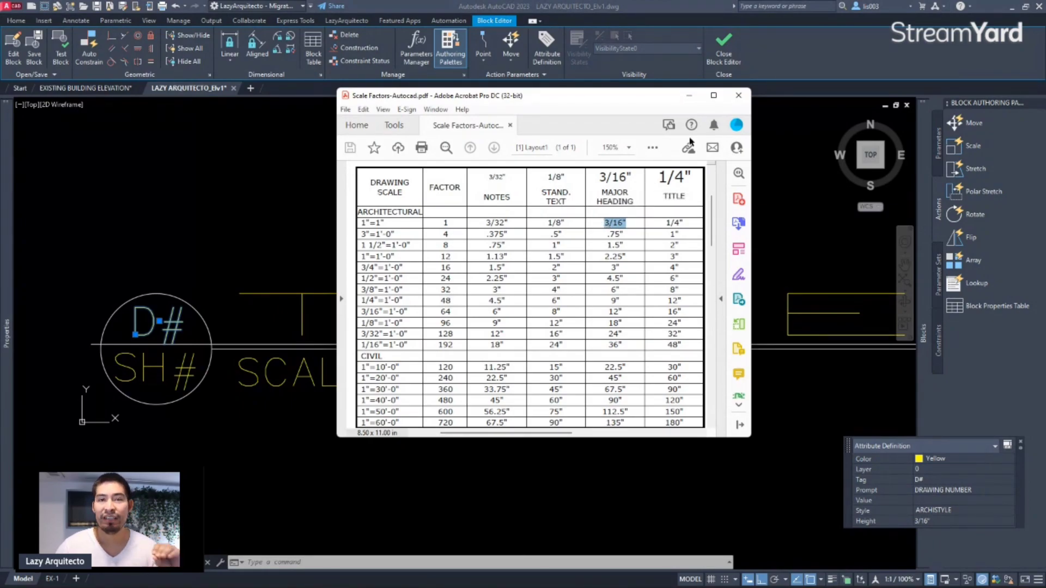
click(689, 96)
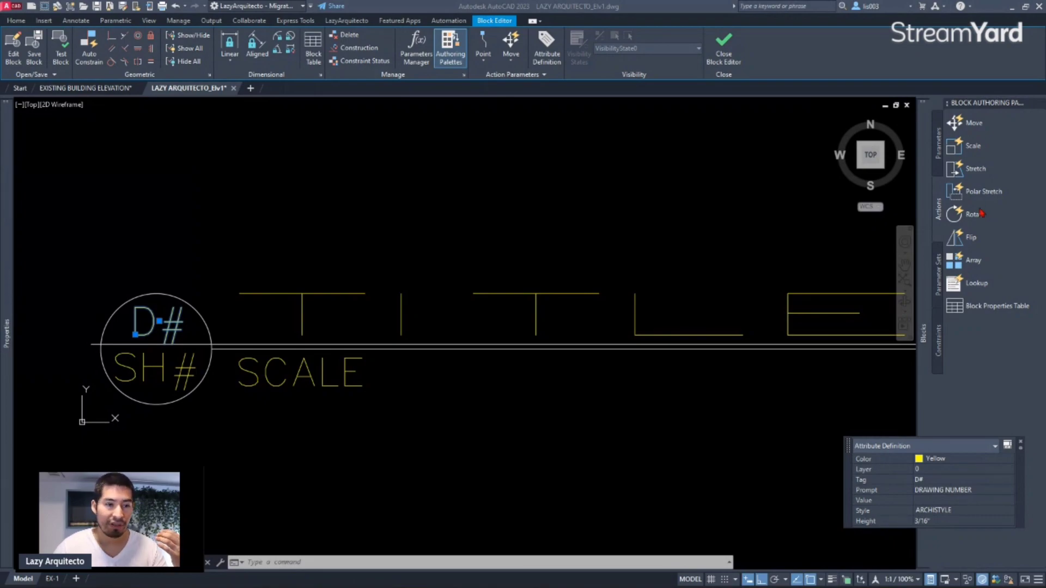
Step: Close the Block Editor and save the changes to DWG-TITL
middle_drag(712, 182, 665, 215)
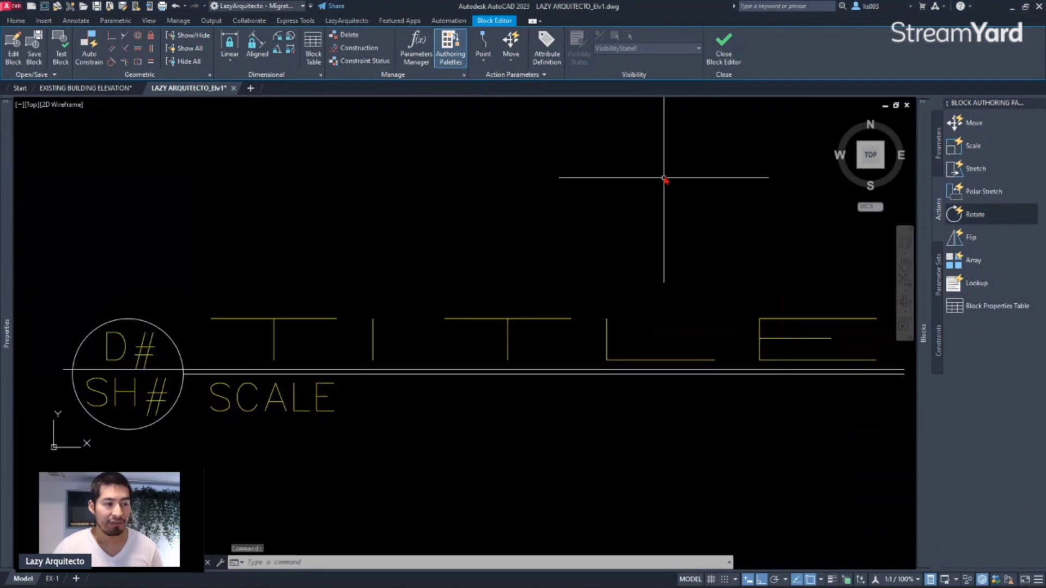
click(726, 56)
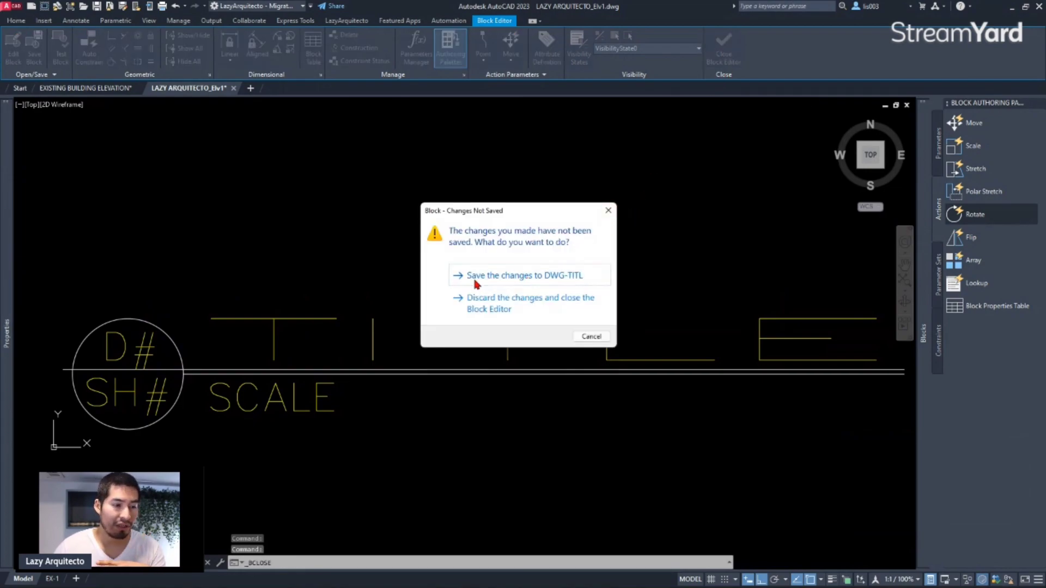
click(486, 278)
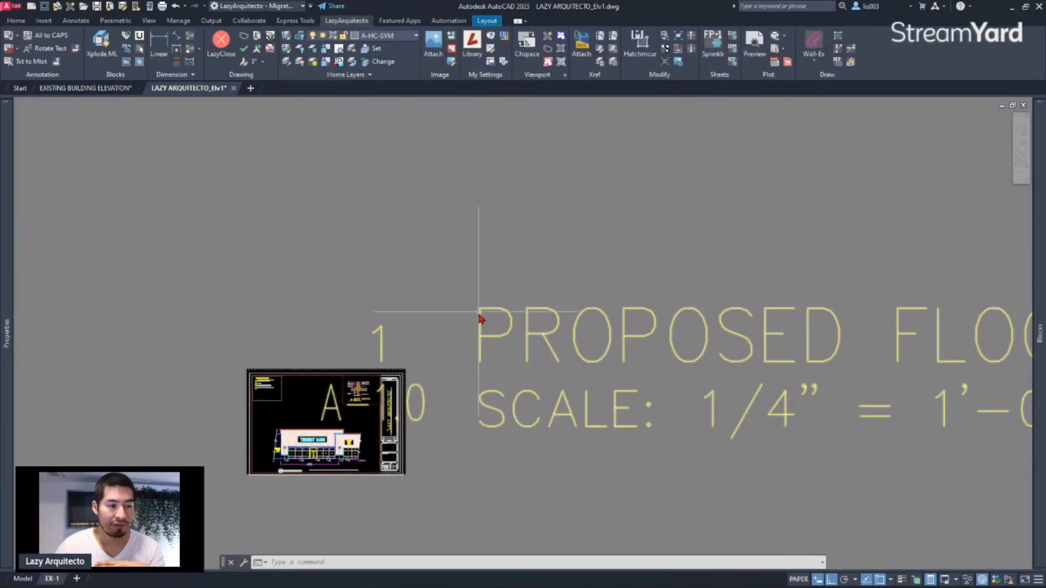
Step: Synchronize the attributes of the DWG-TITL title block on the EX-1 layout using the Block Attribute Manager (BATTMAN)
middle_drag(509, 399, 497, 395)
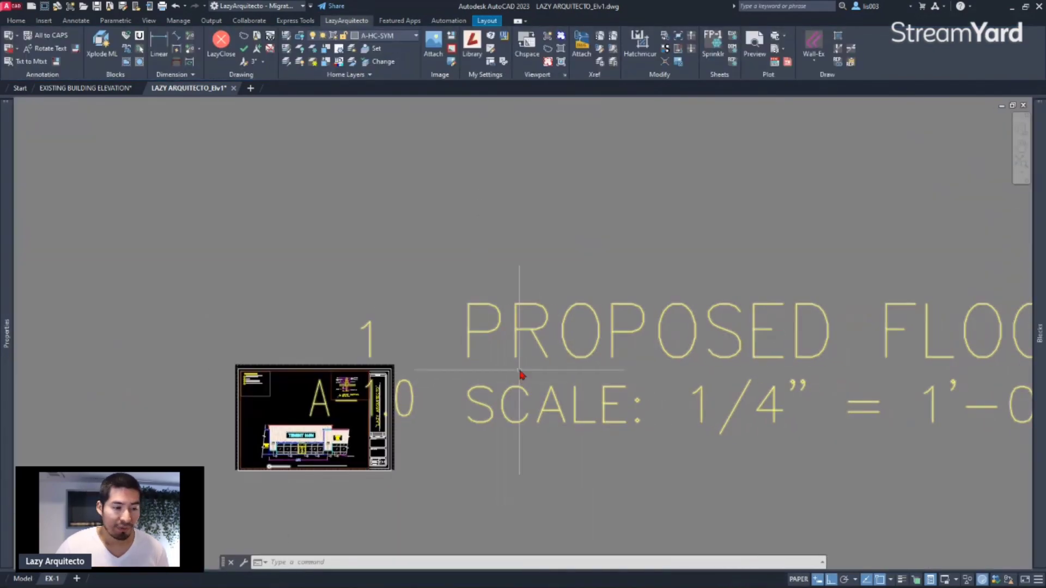
click(516, 334)
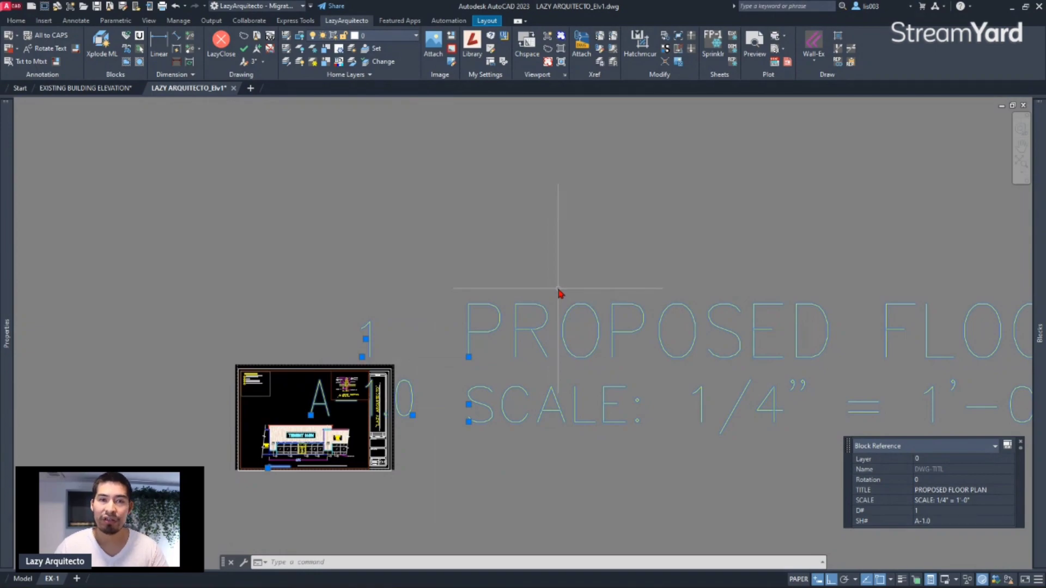
key(Escape)
key(Escape)
text(BATTMAN)
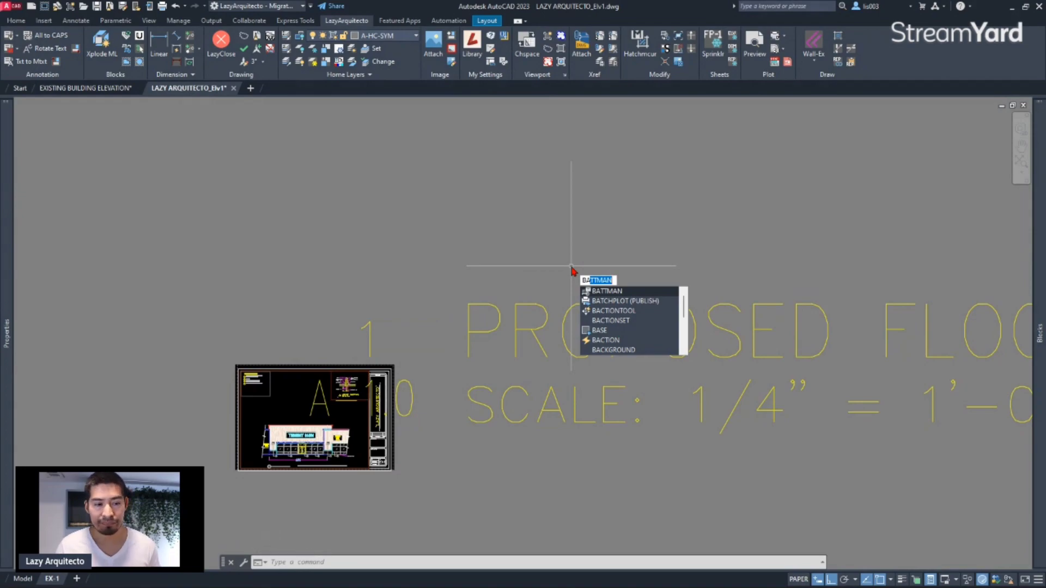
key(Return)
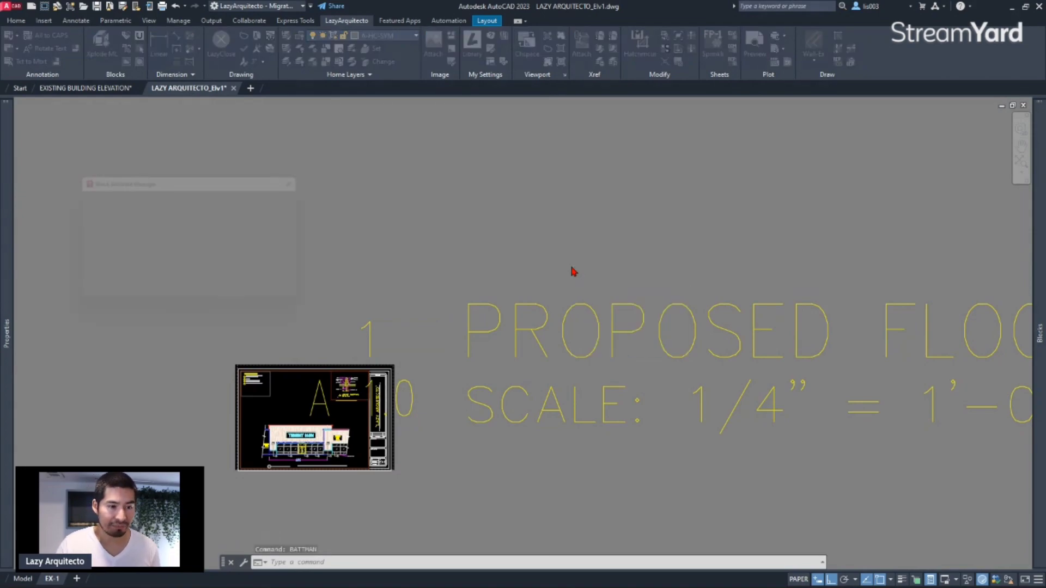
drag(243, 181, 430, 170)
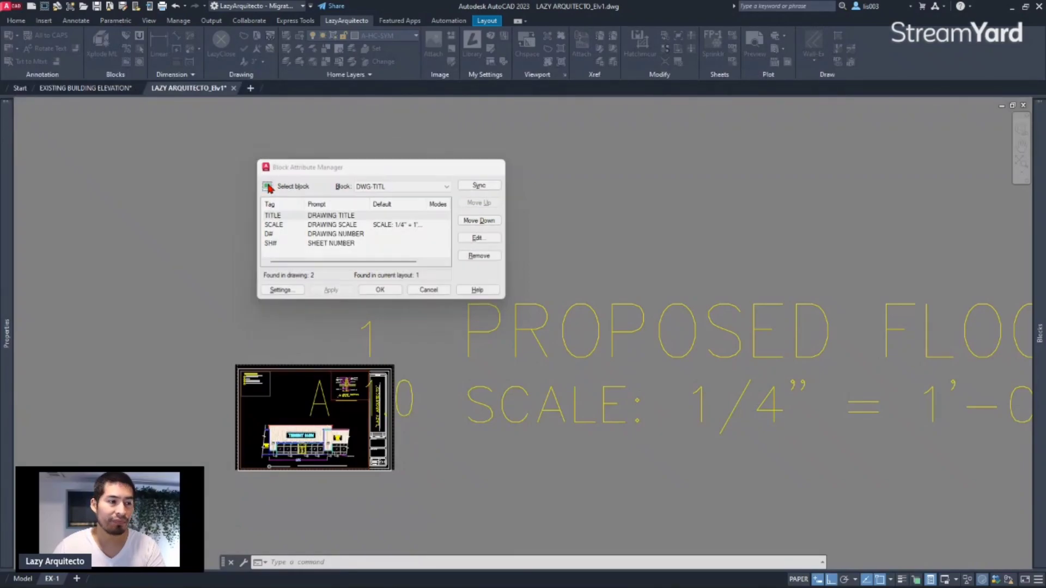
click(268, 187)
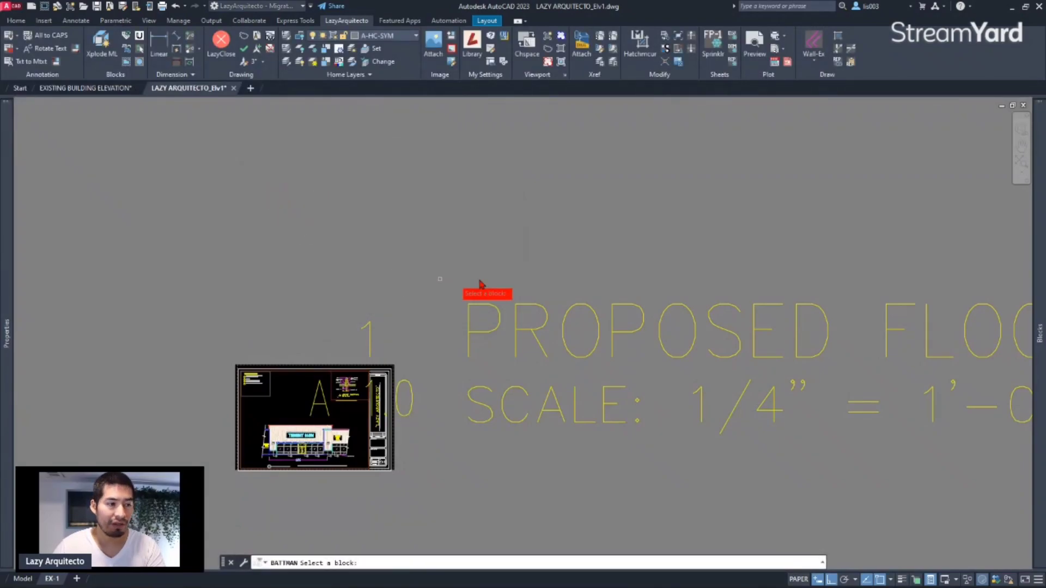
click(472, 337)
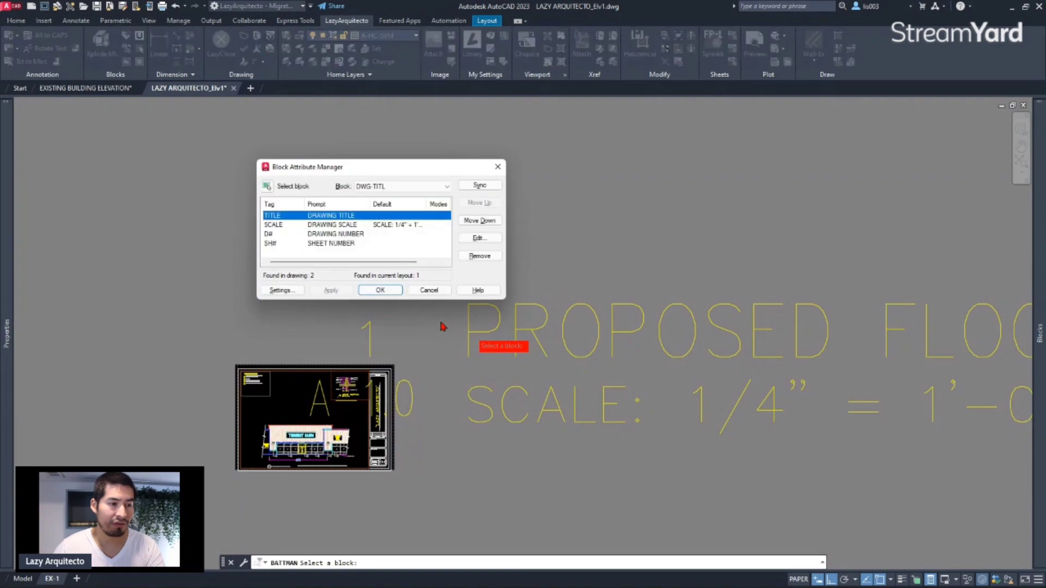
click(479, 186)
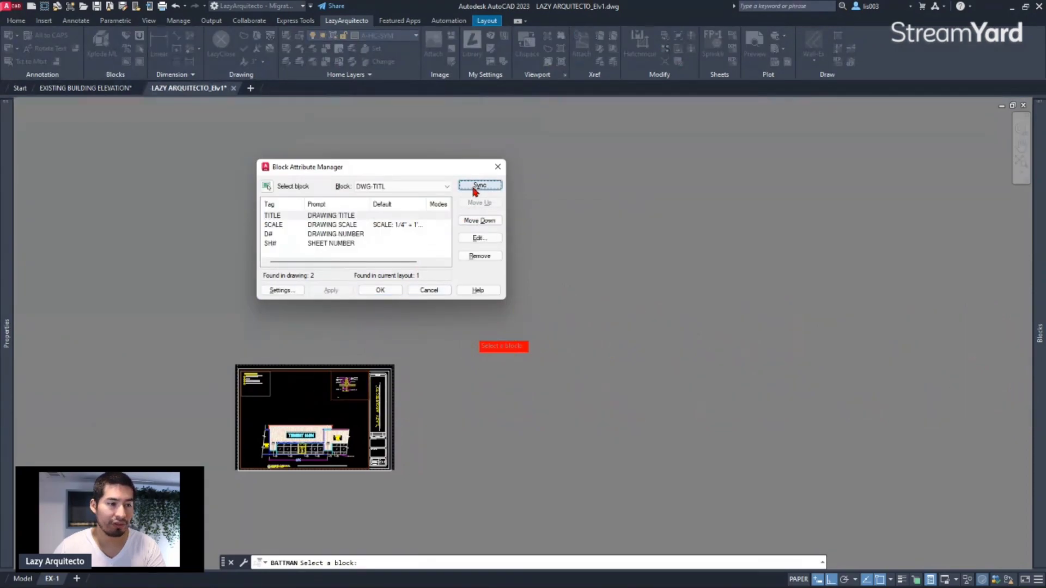
click(380, 291)
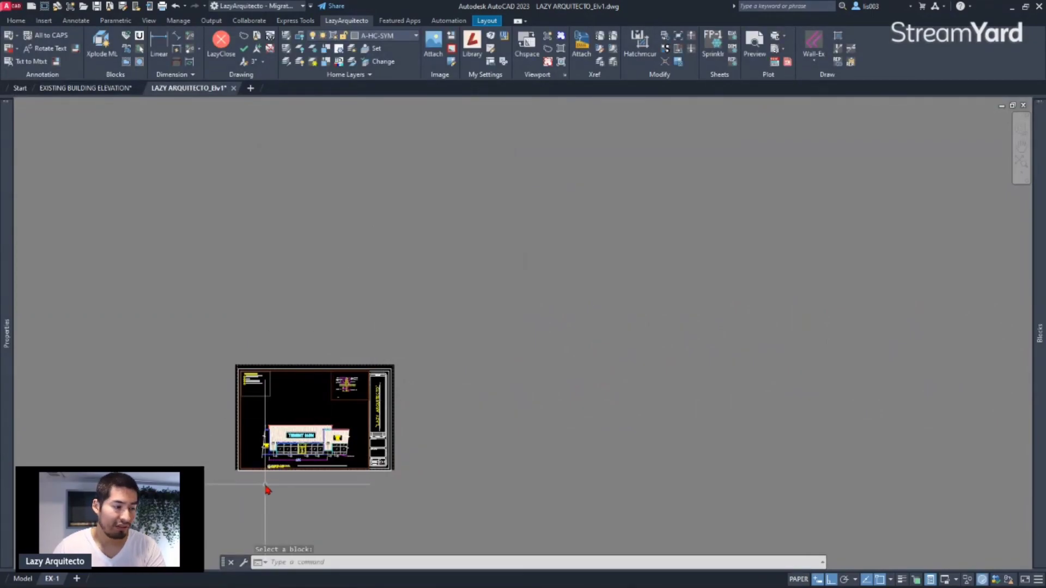
Step: Examine the synchronized PROPOSED FLOOR PLAN title block below the elevation on the EX-1 sheet and its block properties
scroll(273, 472, up, 8)
scroll(277, 452, up, 2)
scroll(416, 434, up, 3)
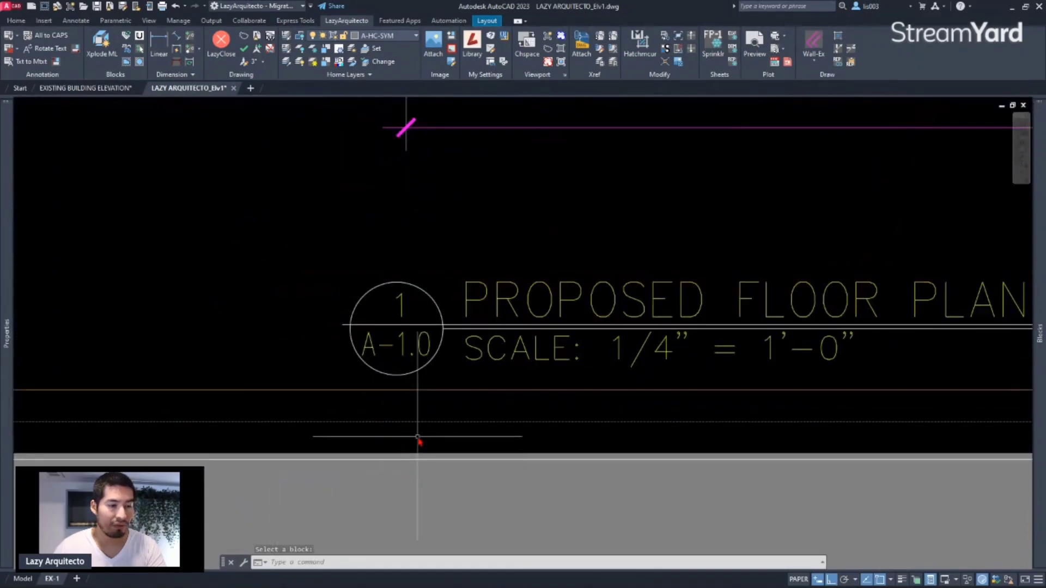
scroll(428, 434, down, 2)
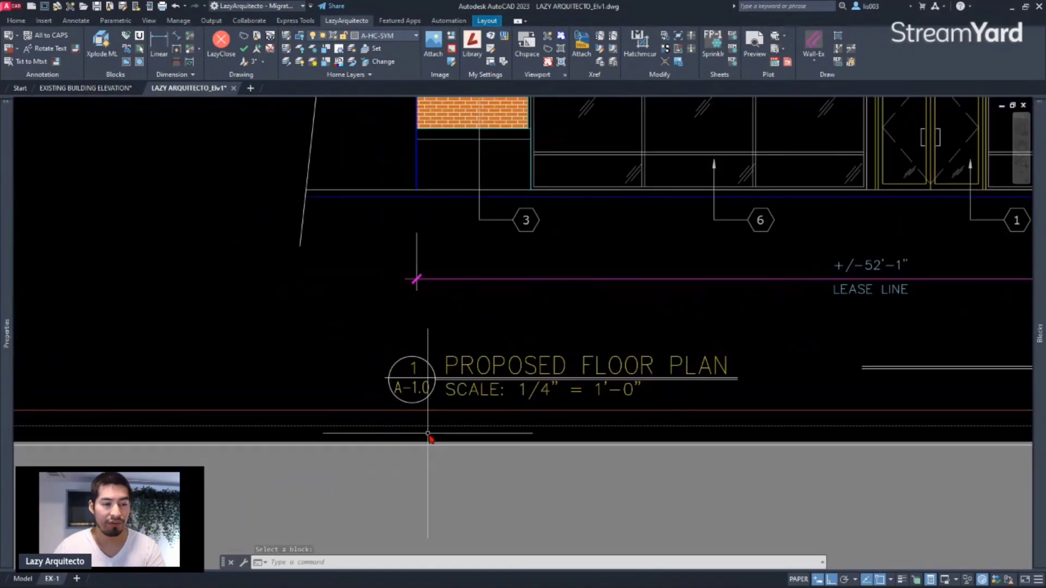
click(495, 371)
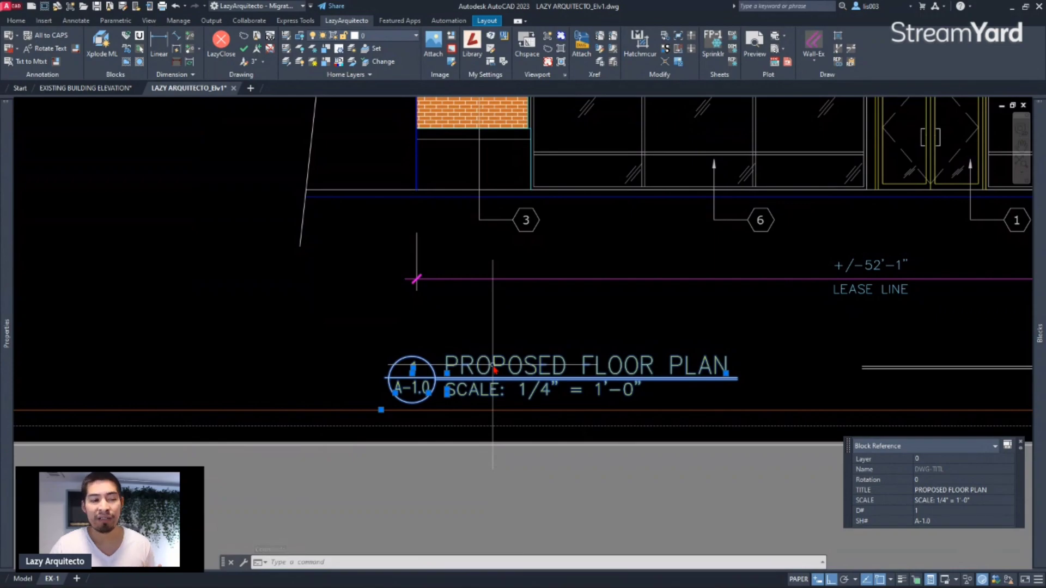
scroll(493, 373, down, 3)
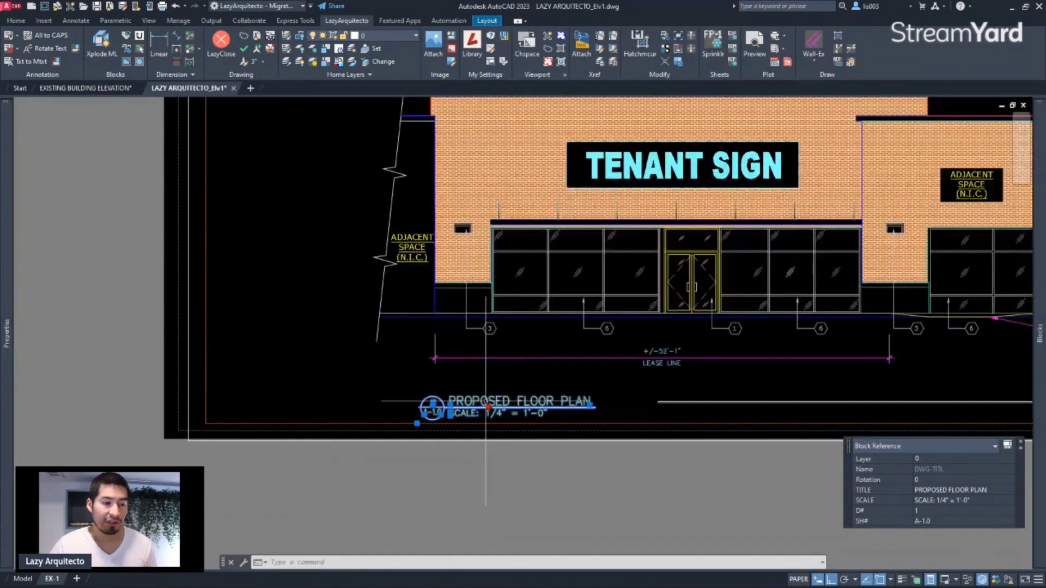
key(Escape)
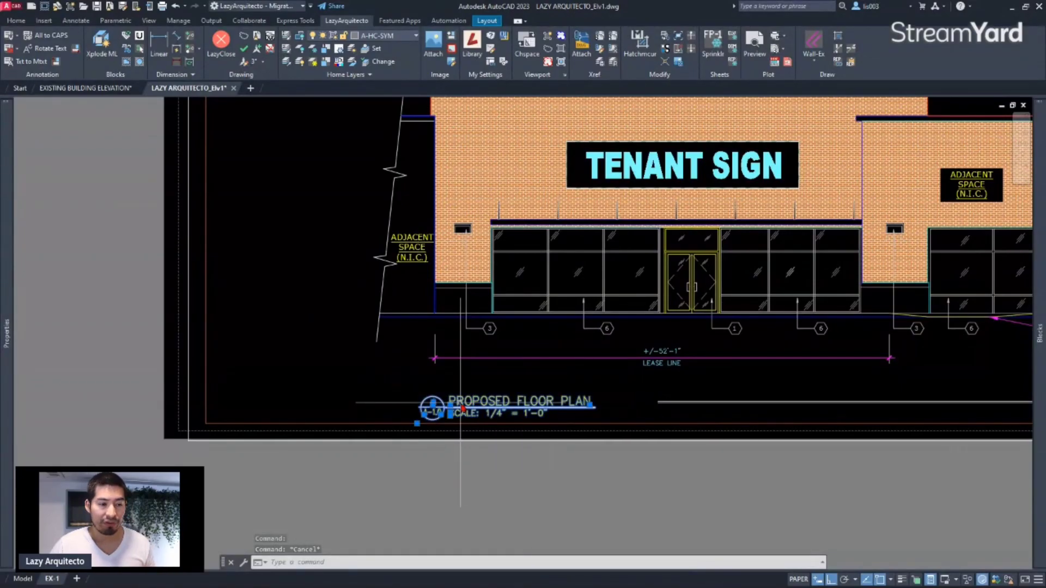
click(467, 406)
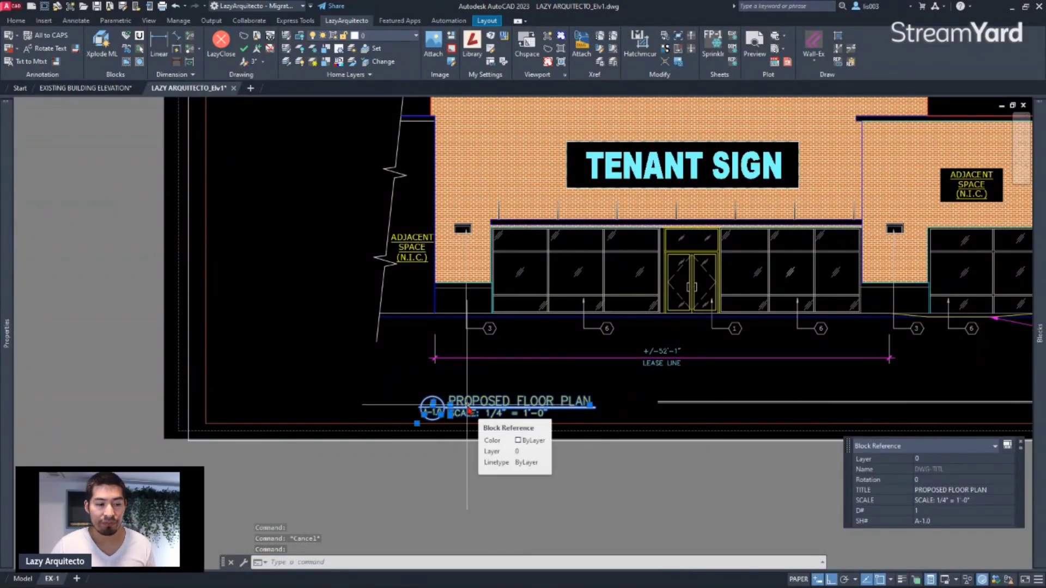
scroll(469, 409, up, 3)
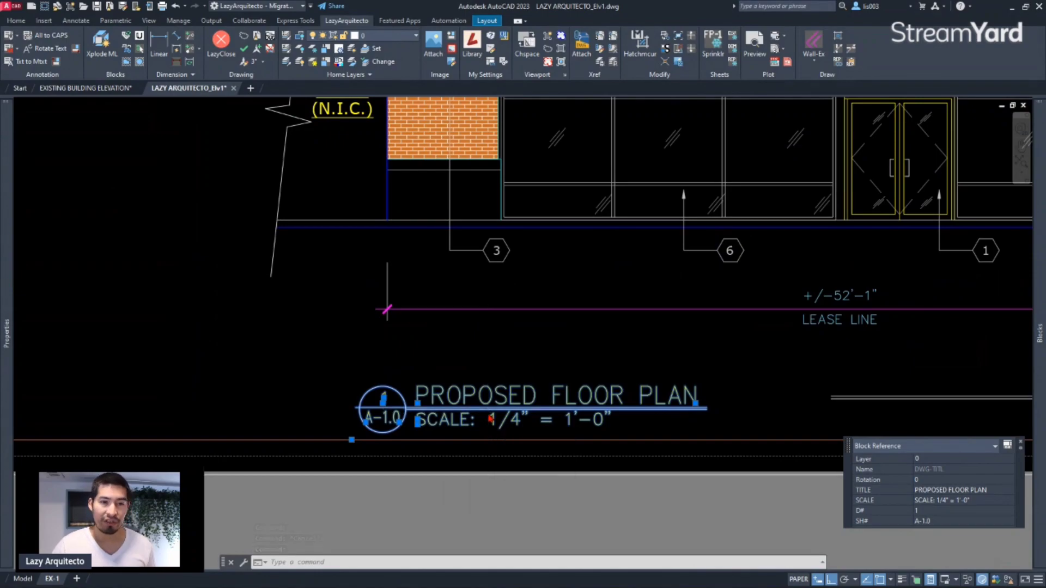
scroll(489, 417, down, 3)
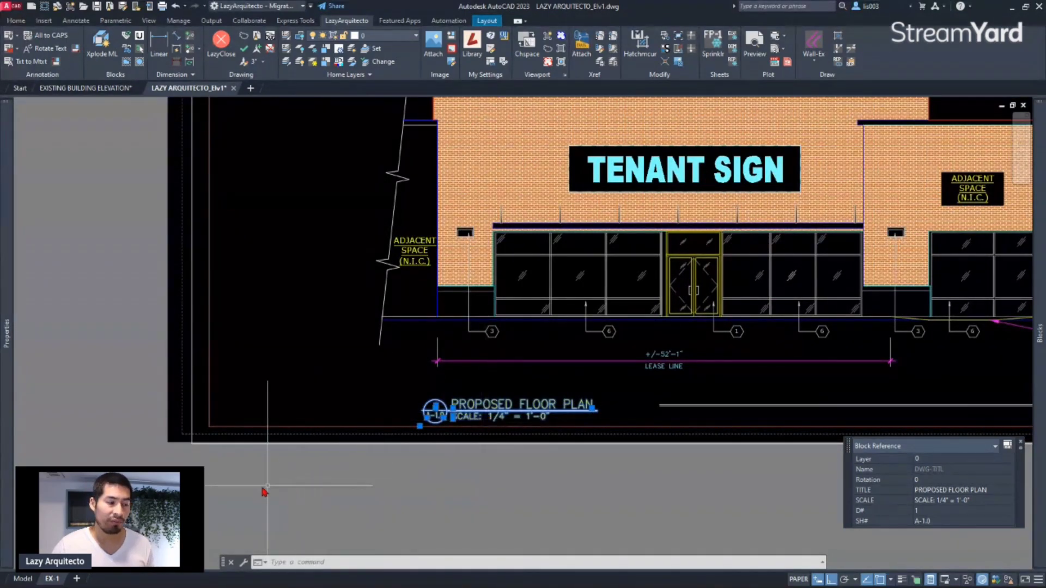
mouse_move(54, 586)
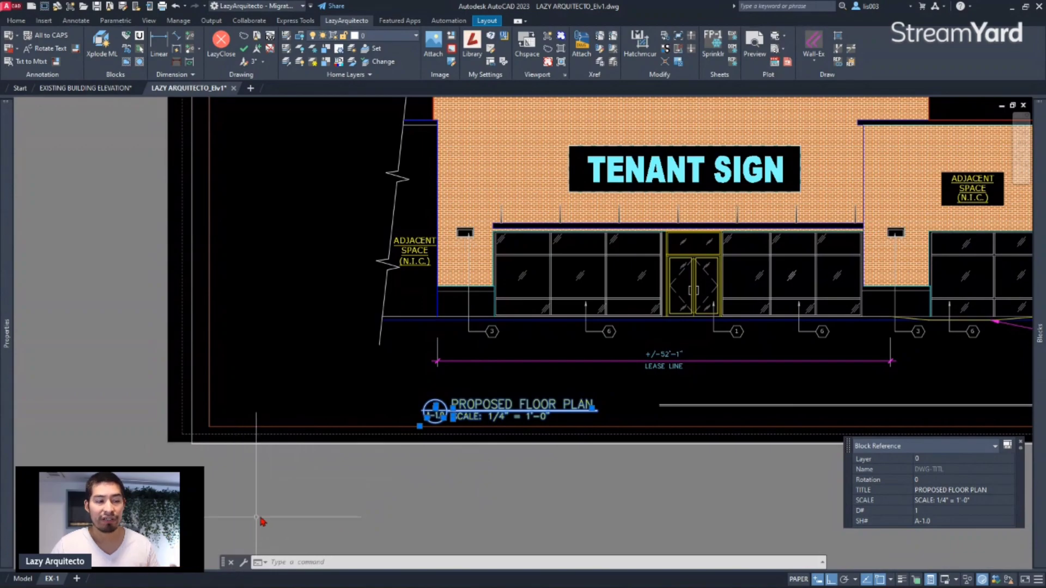
Step: Copy the PROPOSED FLOOR PLAN title block from paper space and paste it inside the elevation's viewport, left of the lease line dimension
scroll(490, 430, up, 3)
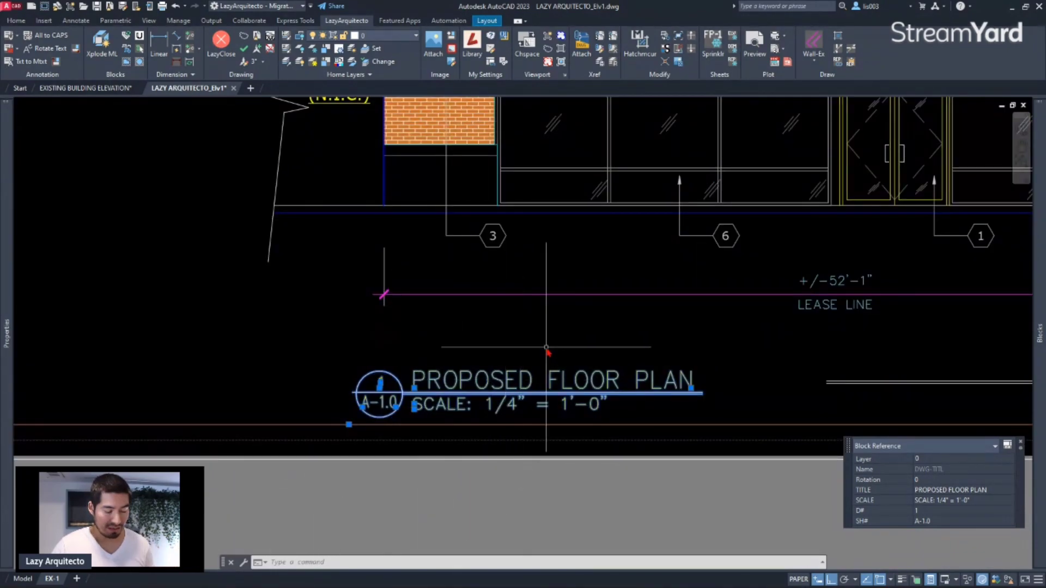
key(ctrl+c)
scroll(548, 343, down, 6)
key(Escape)
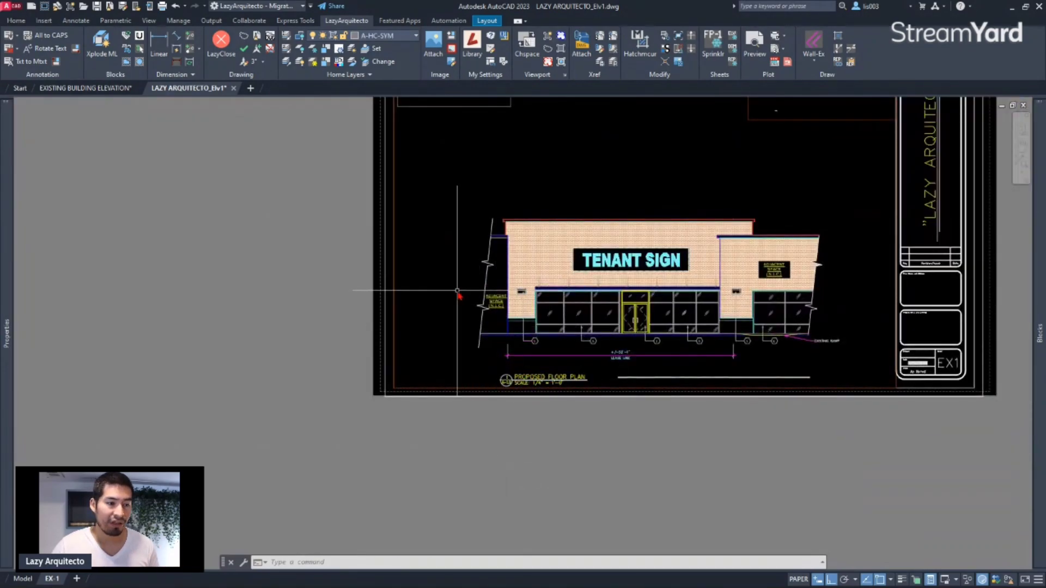
double_click(458, 294)
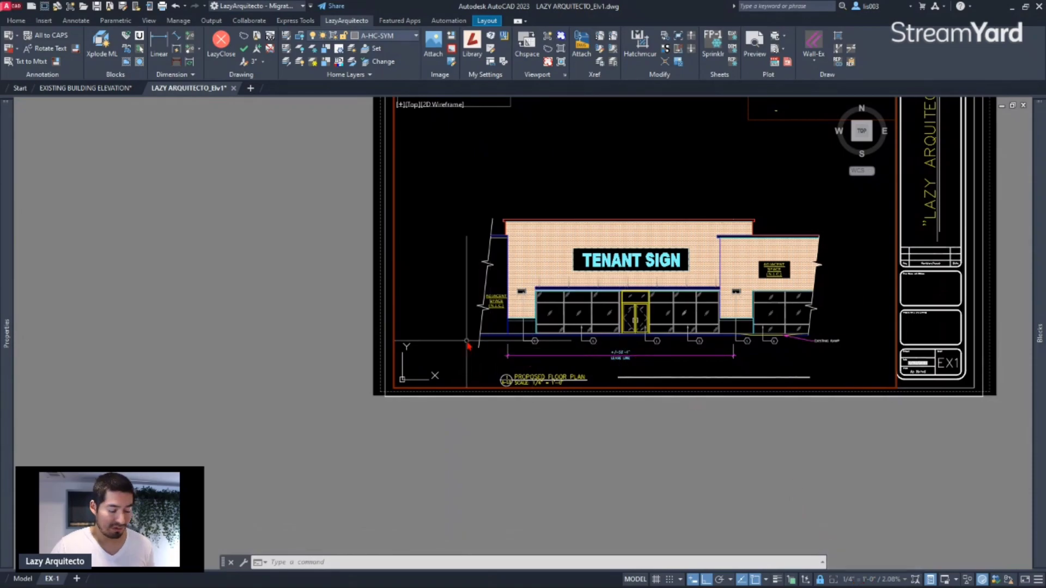
key(ctrl+v)
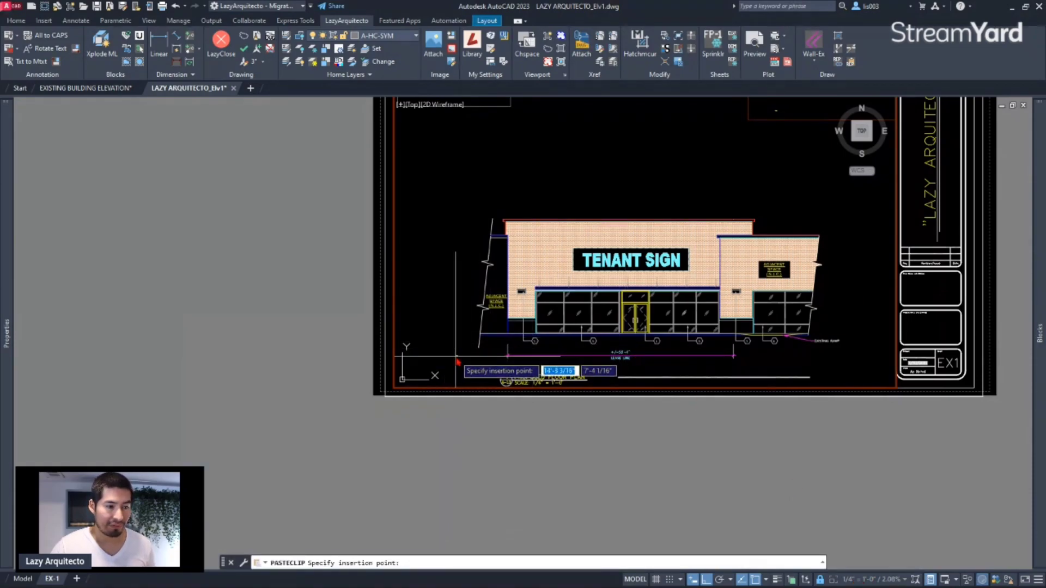
click(456, 362)
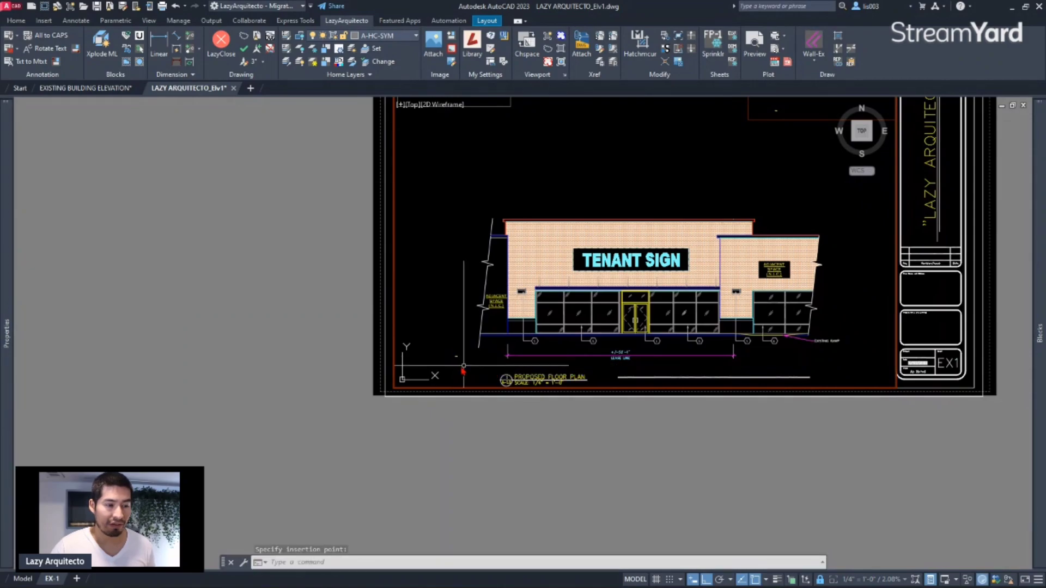
Step: Select the pasted title block in the viewport and compare its size with the paper space title block
scroll(454, 354, up, 5)
click(450, 331)
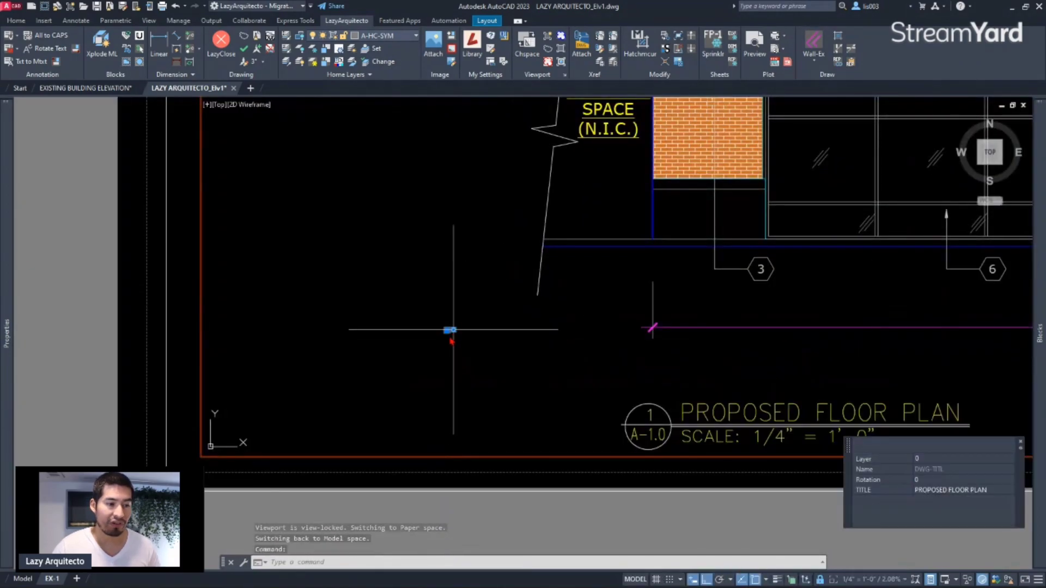
scroll(444, 354, up, 3)
scroll(443, 355, up, 5)
scroll(499, 373, down, 7)
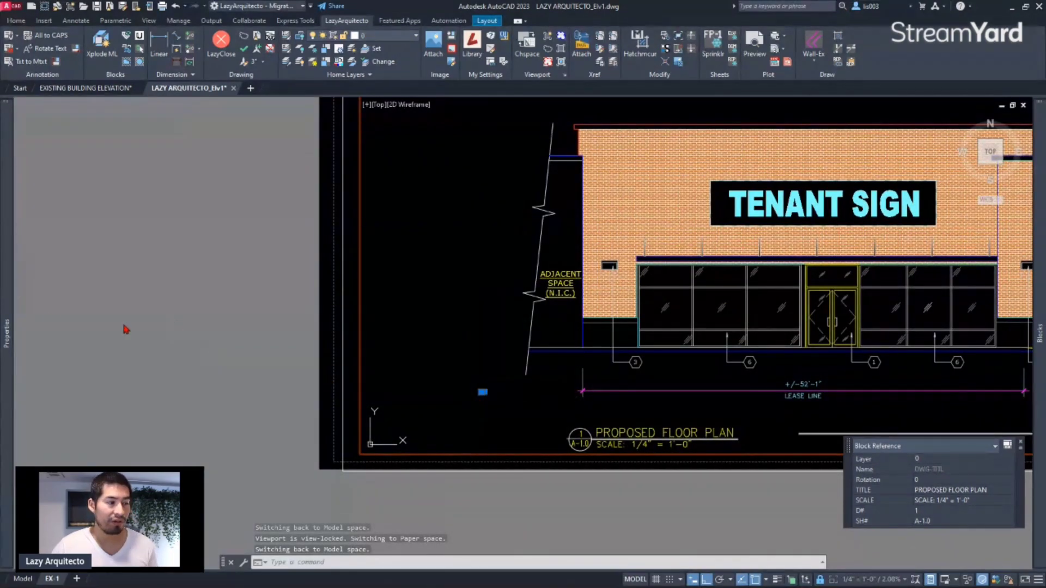
Step: Look up the factor for the 1/4"=1'-0" drawing scale in the Scale Factors-Autocad PDF in Adobe Acrobat
mouse_move(7, 306)
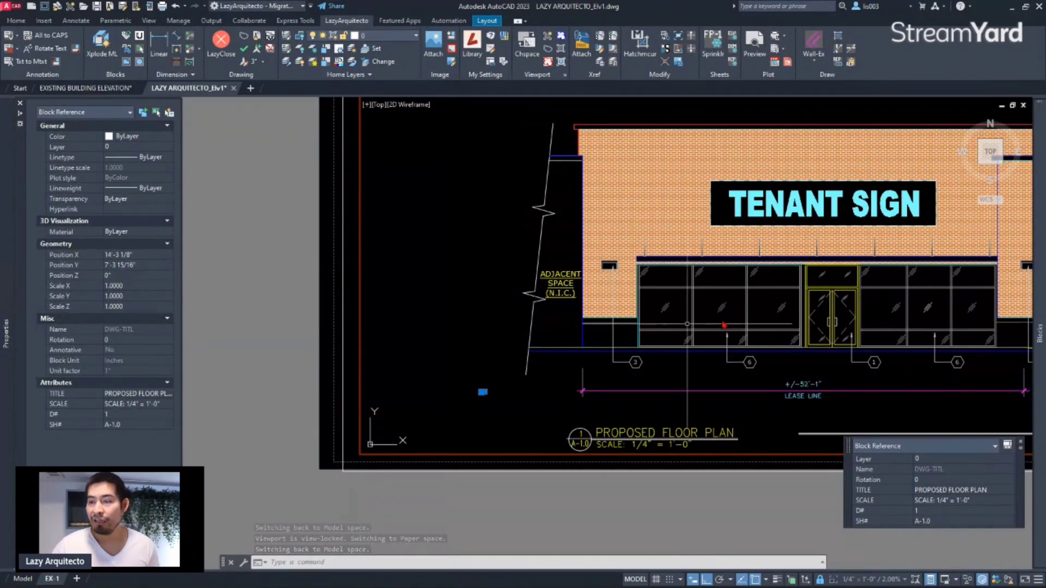
drag(1045, 180, 490, 127)
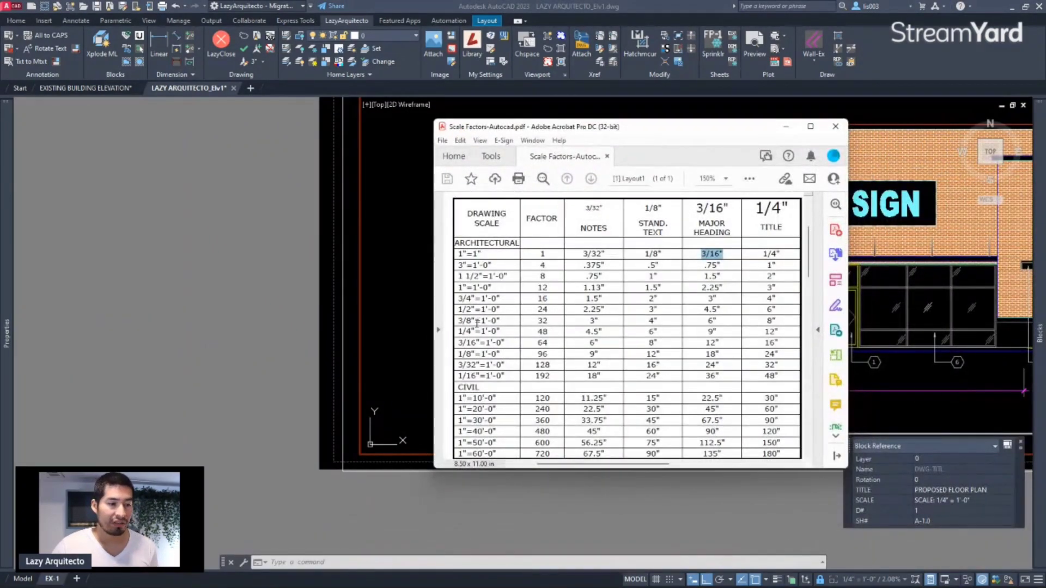
drag(457, 331, 540, 332)
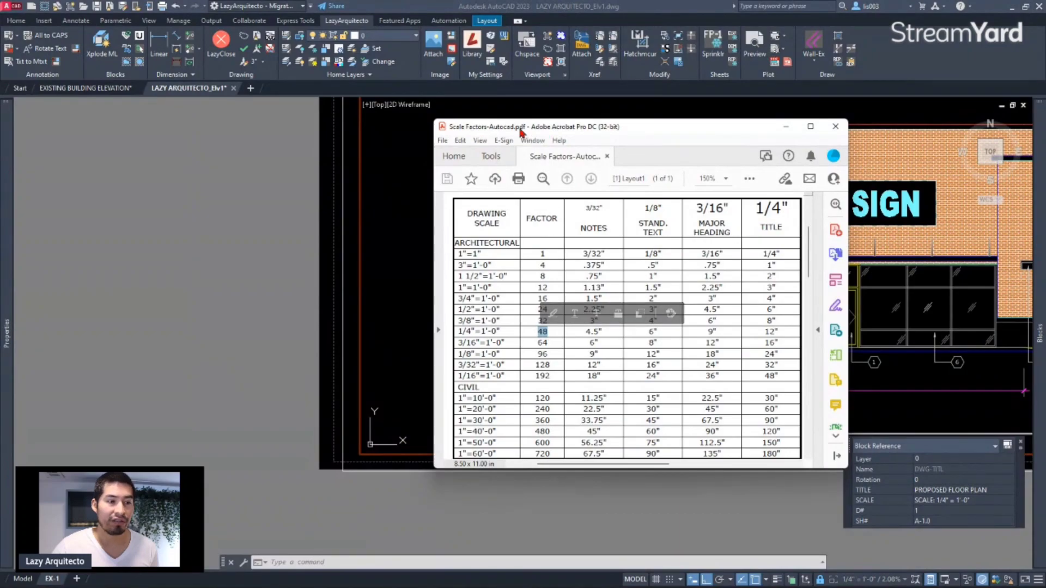
mouse_move(519, 131)
mouse_down()
mouse_move(670, 180)
mouse_move(1045, 235)
mouse_up()
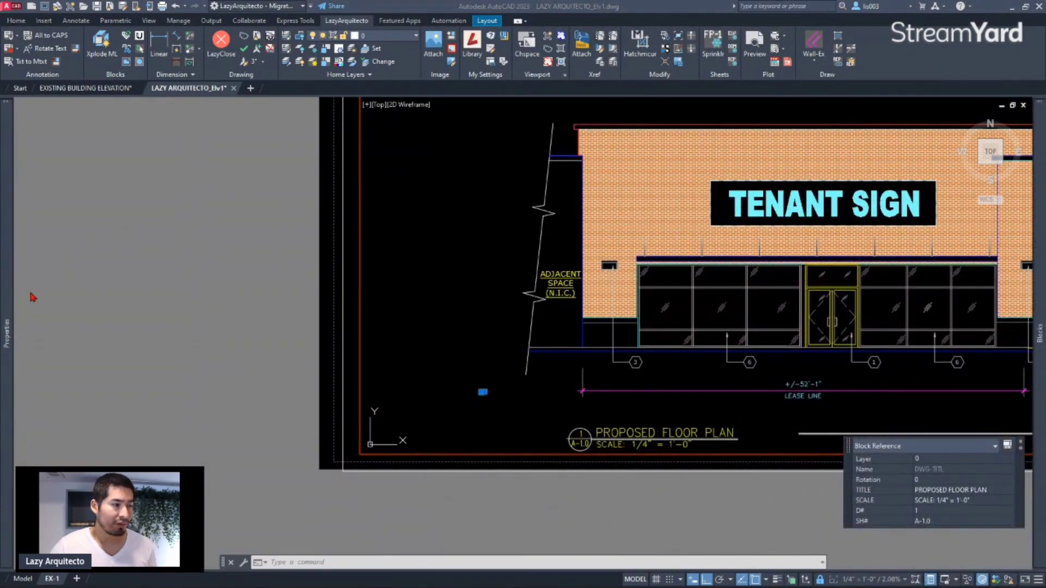
Step: In AutoCAD, set the X, Y and Z scale of the title block pasted in the viewport to 48
mouse_move(13, 298)
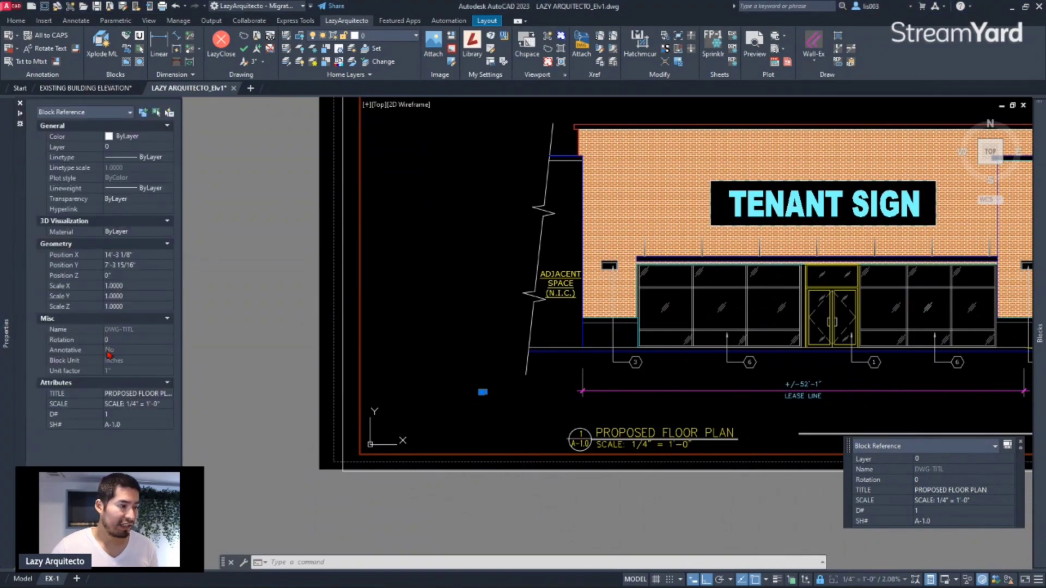
click(130, 285)
text(4)
key(Tab)
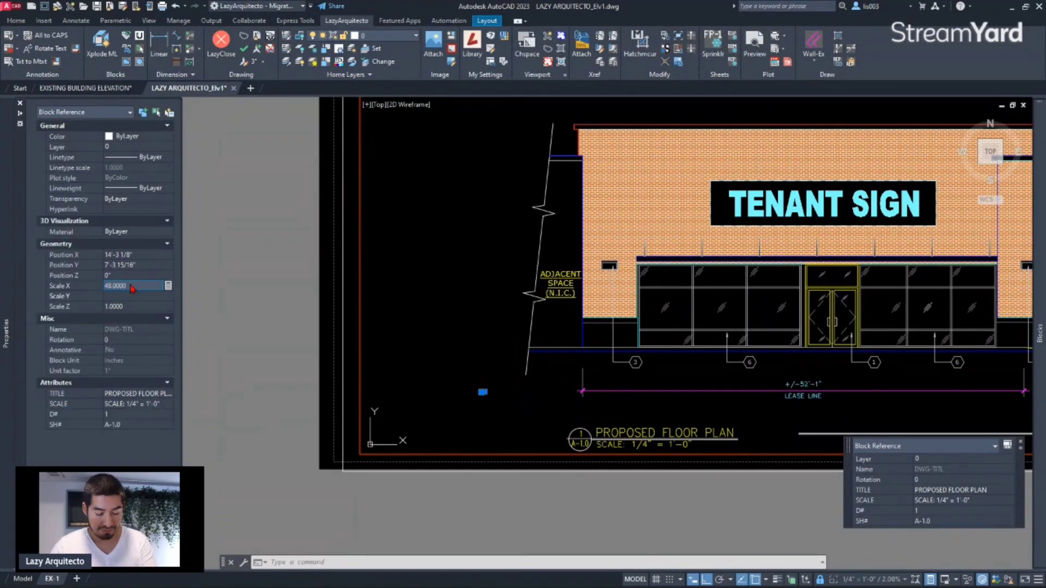
text(48)
key(Tab)
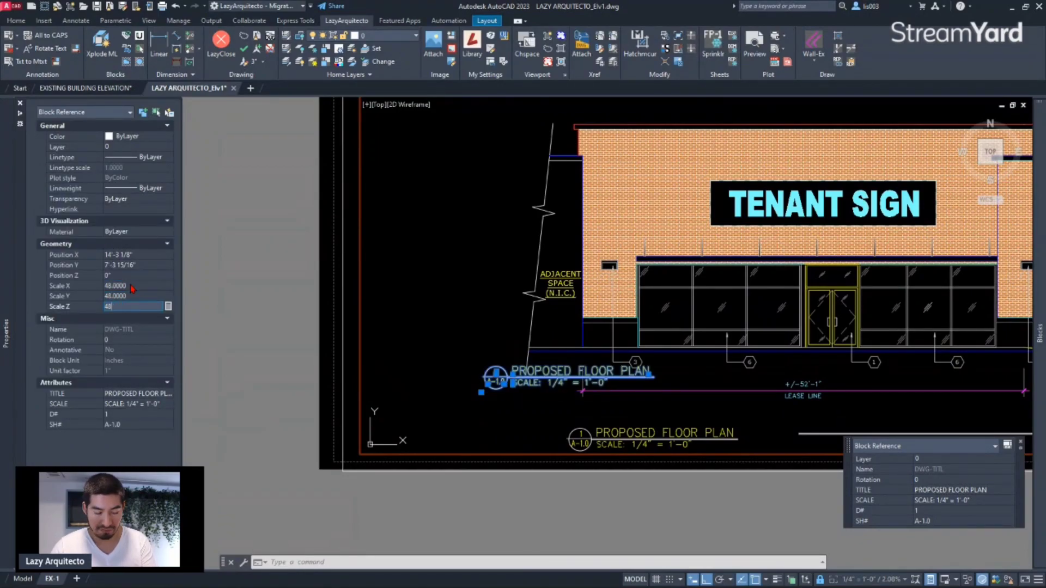
Step: Move the scaled title block below the lease line dimension, directly above the paper space title block and aligned with it
scroll(540, 406, up, 3)
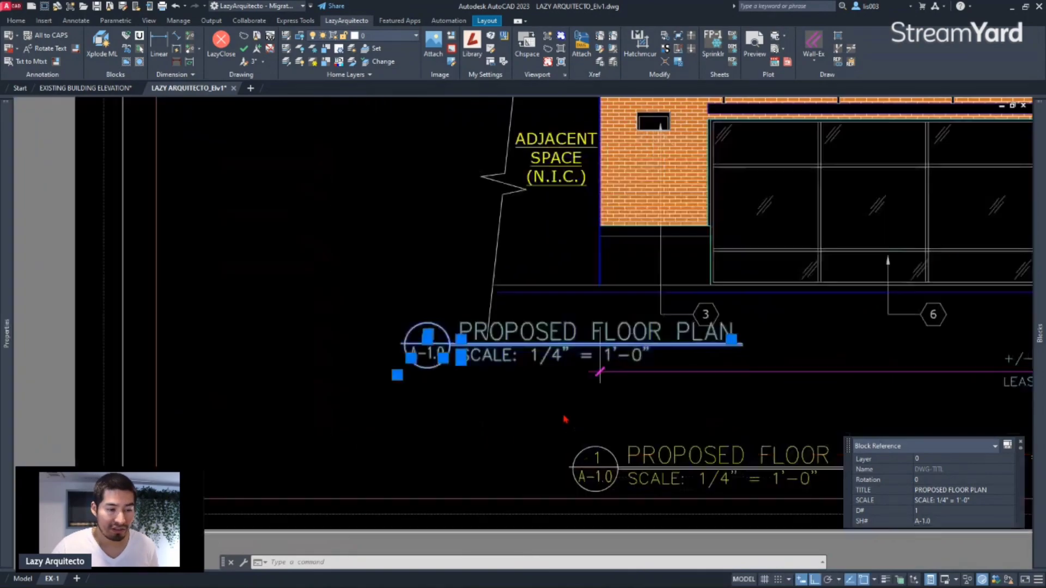
middle_drag(537, 400, 498, 345)
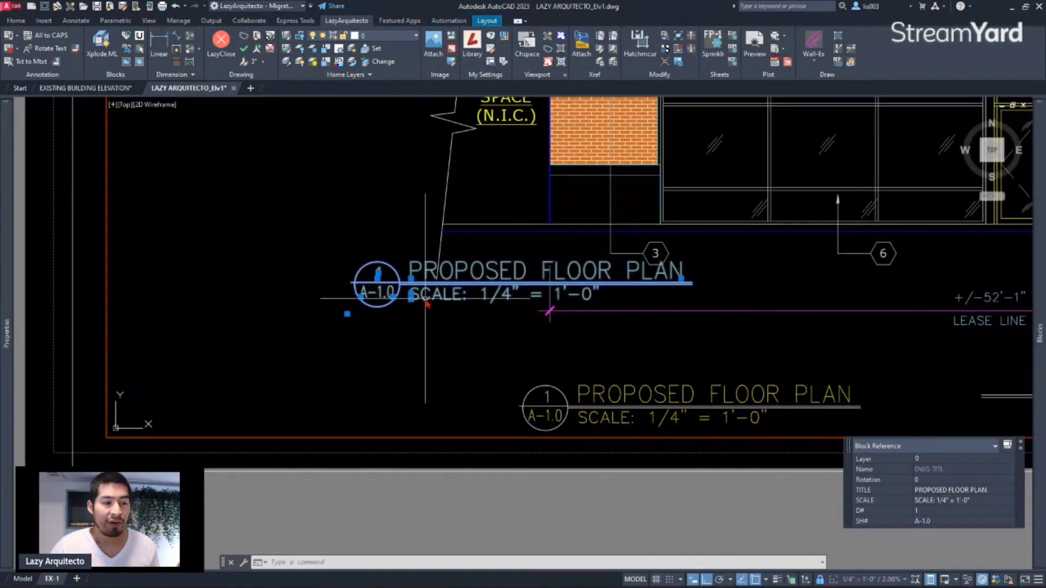
drag(430, 304, 596, 375)
click(561, 339)
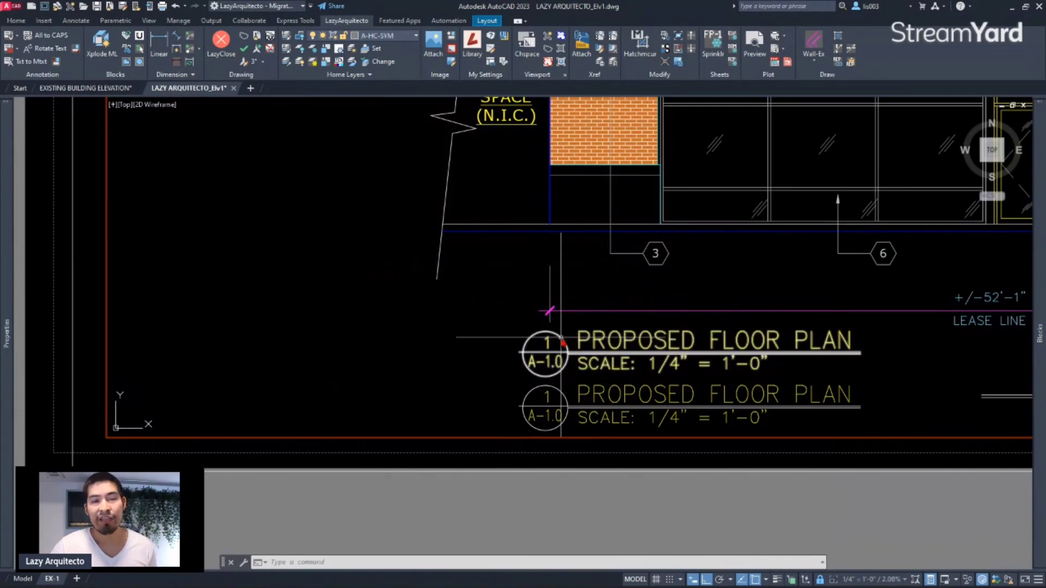
key(Escape)
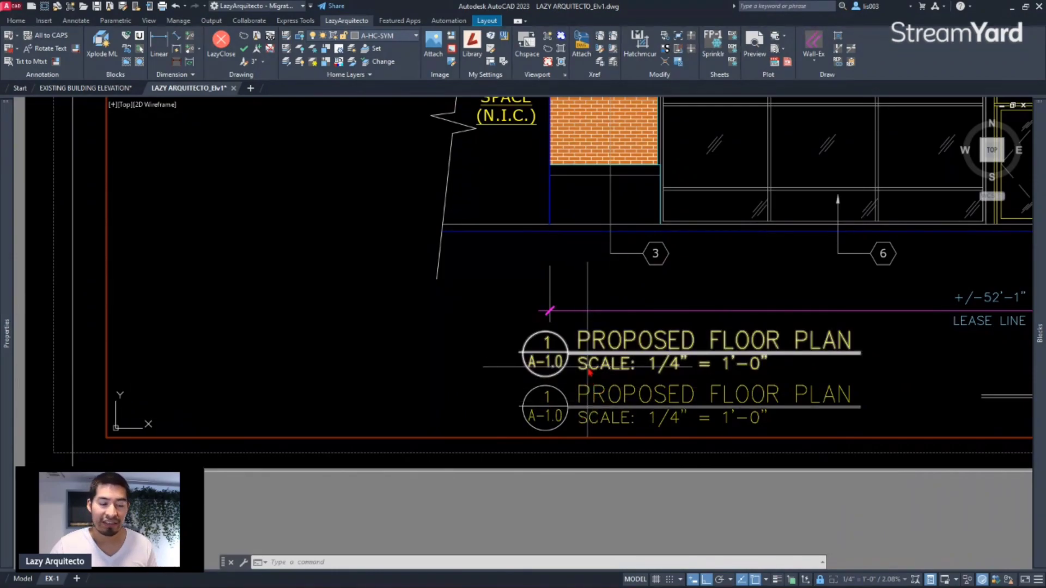
Step: With the viewport title block selected, look up the 3/16"=1'-0" factor in the scale factors PDF and check the block's scale properties
mouse_move(584, 363)
scroll(584, 363, down, 3)
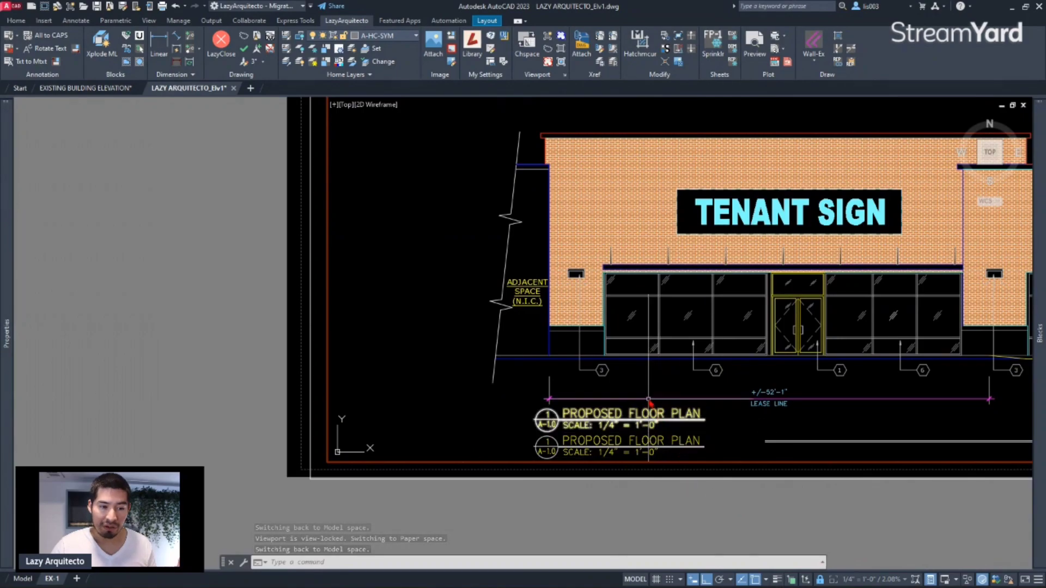
click(550, 419)
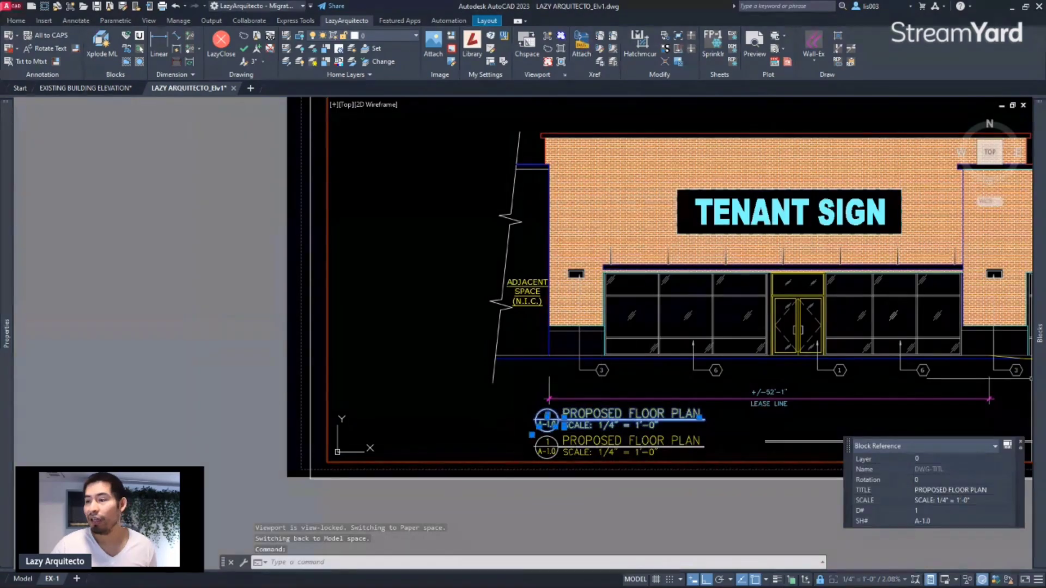
mouse_move(1045, 143)
mouse_down()
mouse_move(691, 136)
mouse_move(603, 152)
mouse_move(601, 140)
mouse_up()
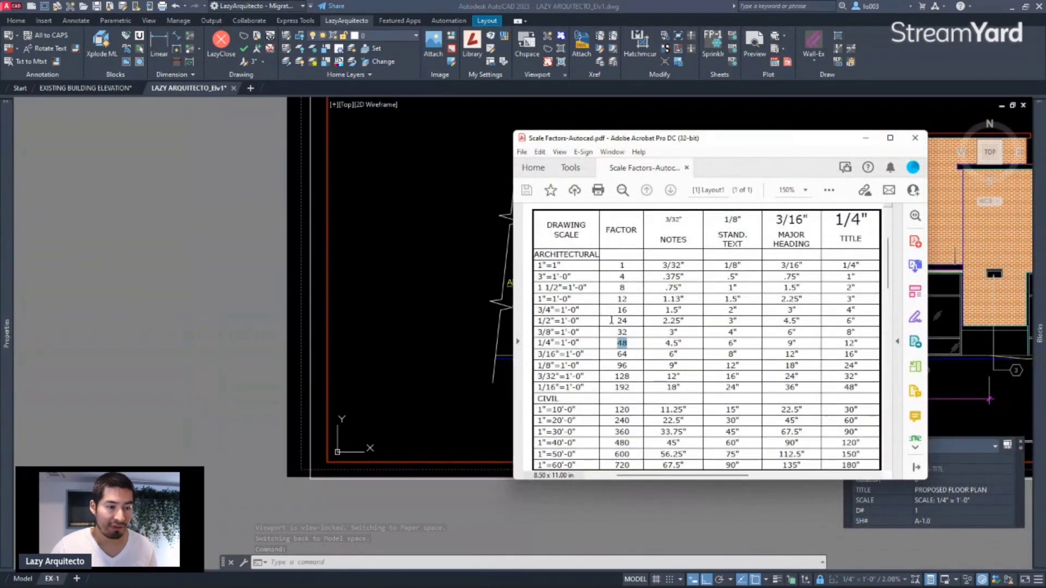
drag(537, 355, 628, 355)
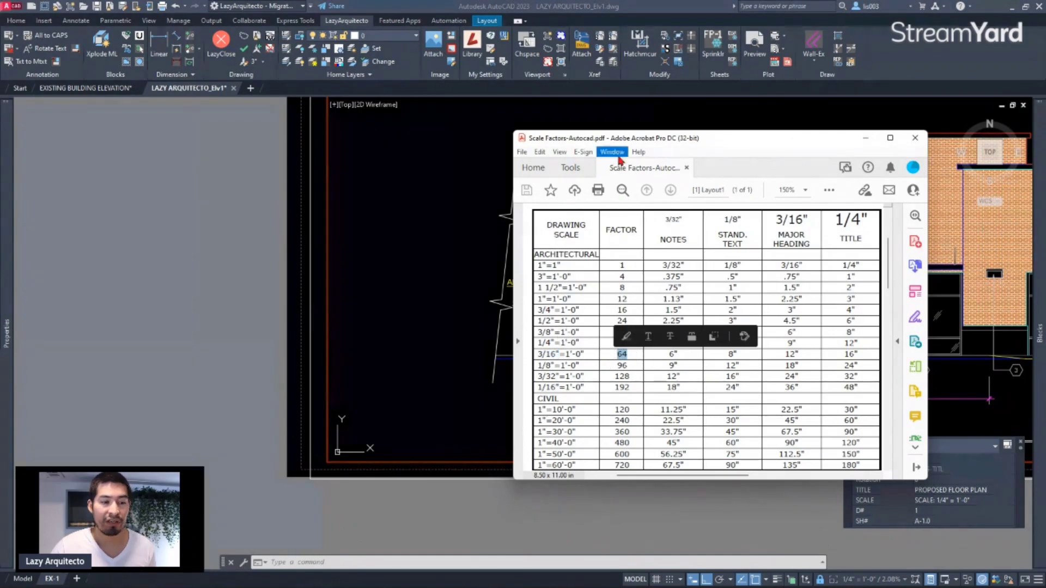
drag(612, 142, 1045, 144)
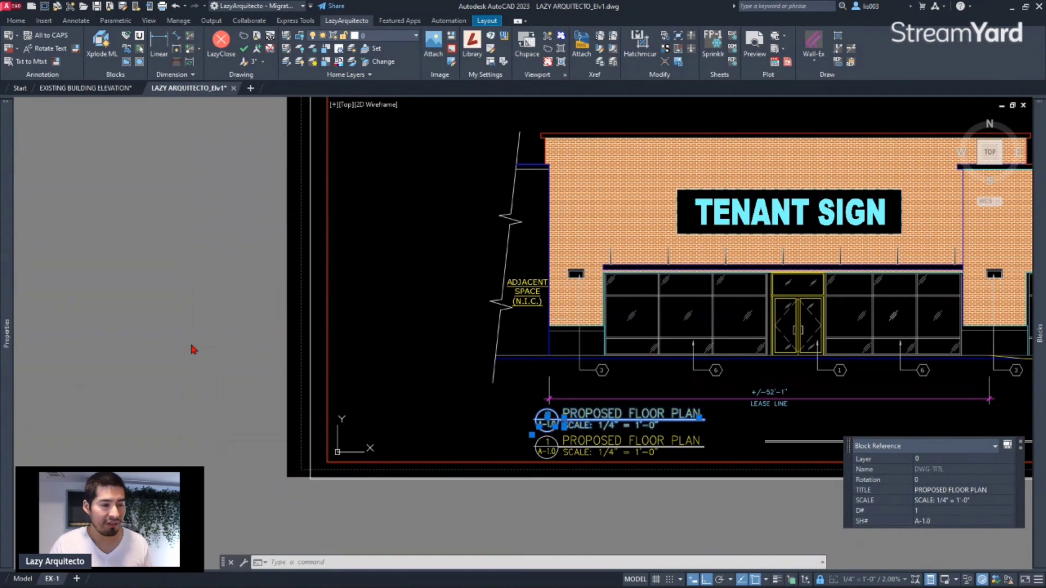
mouse_move(11, 337)
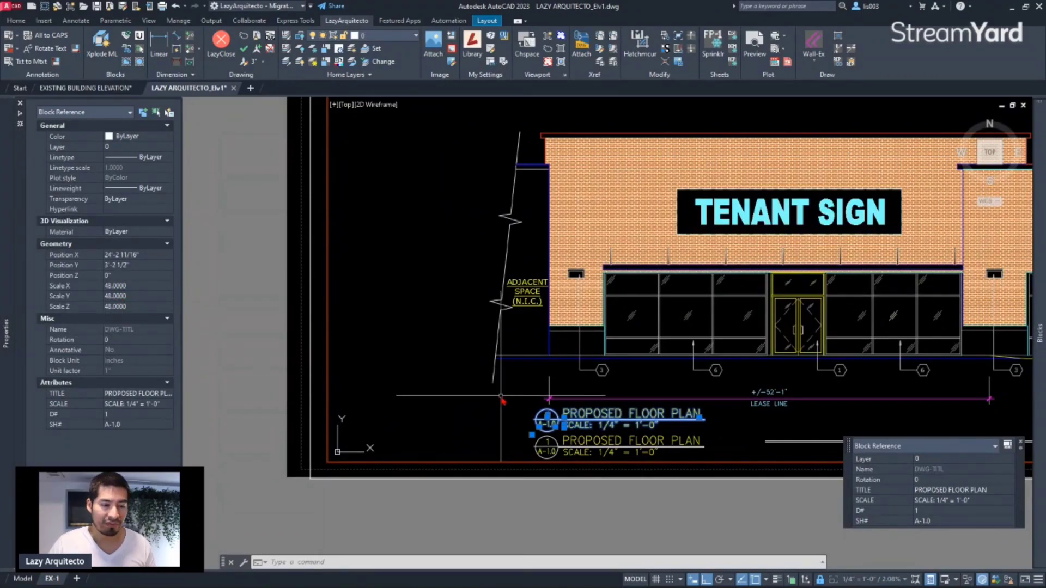
Step: Set the DWG-TITL block definition to scale uniformly in the Block Editor and save the changes to the block
right_click(595, 418)
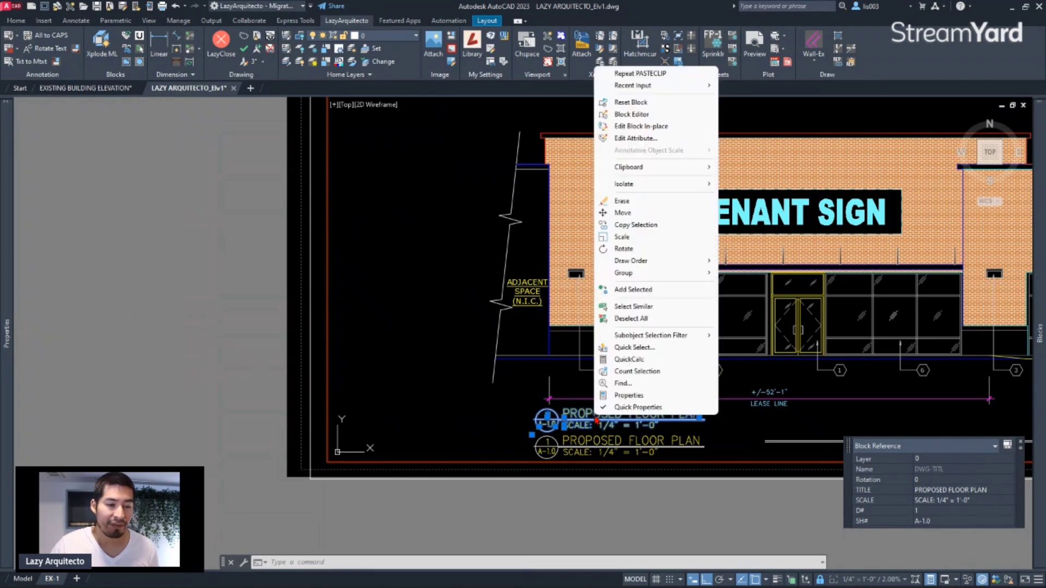
click(621, 115)
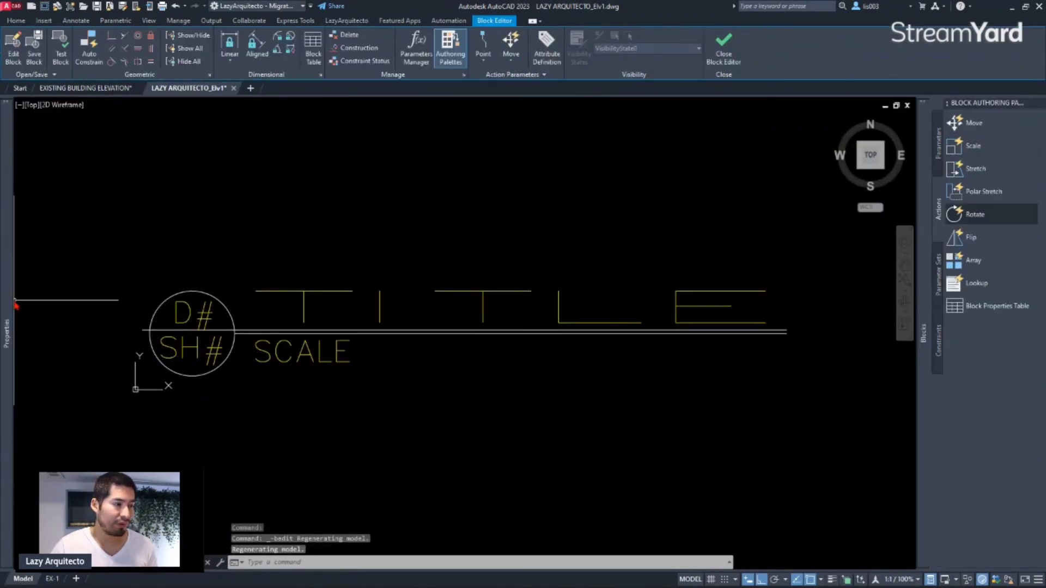
mouse_move(11, 301)
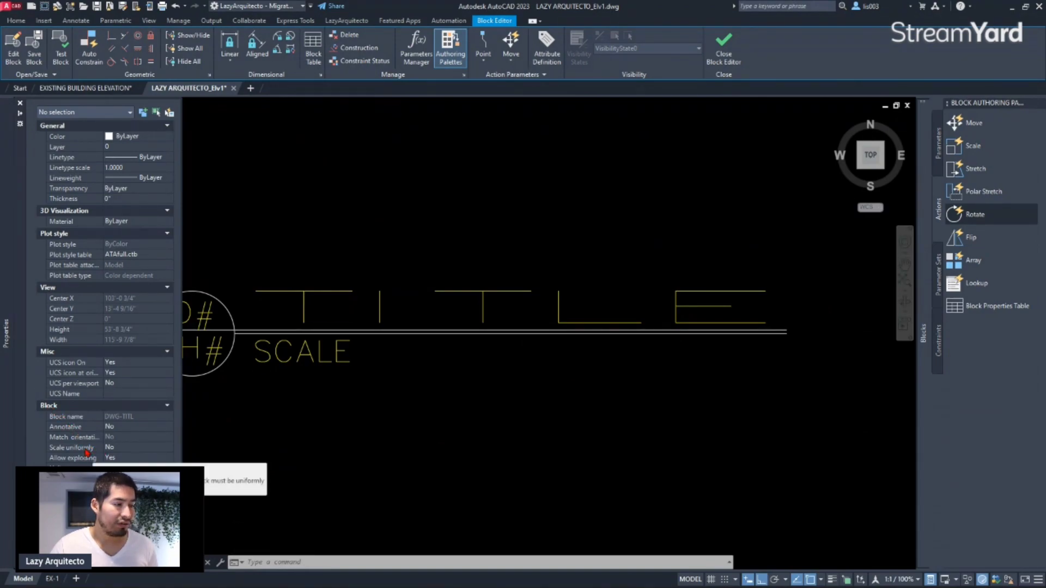
click(129, 449)
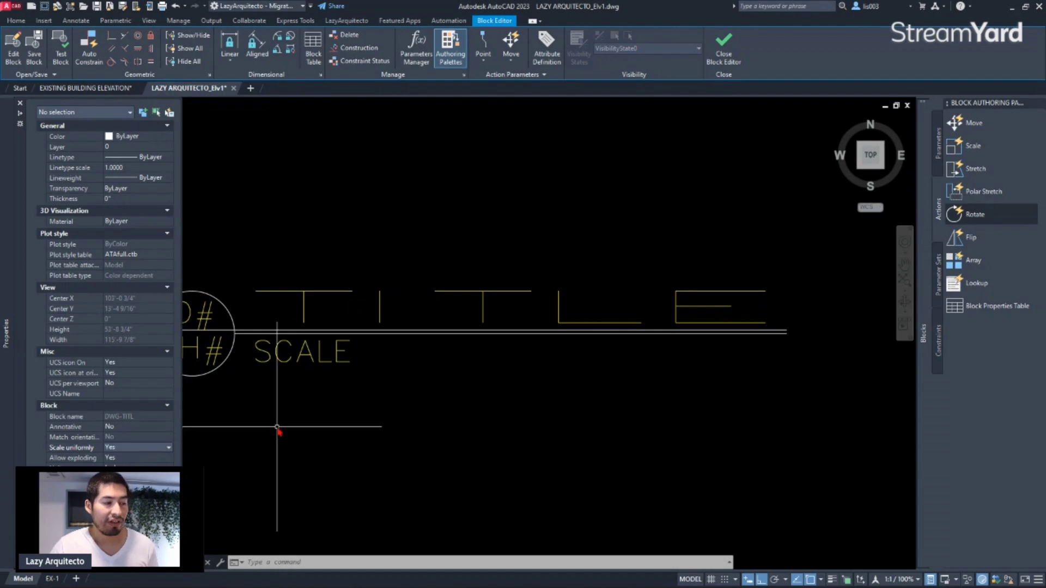
click(740, 53)
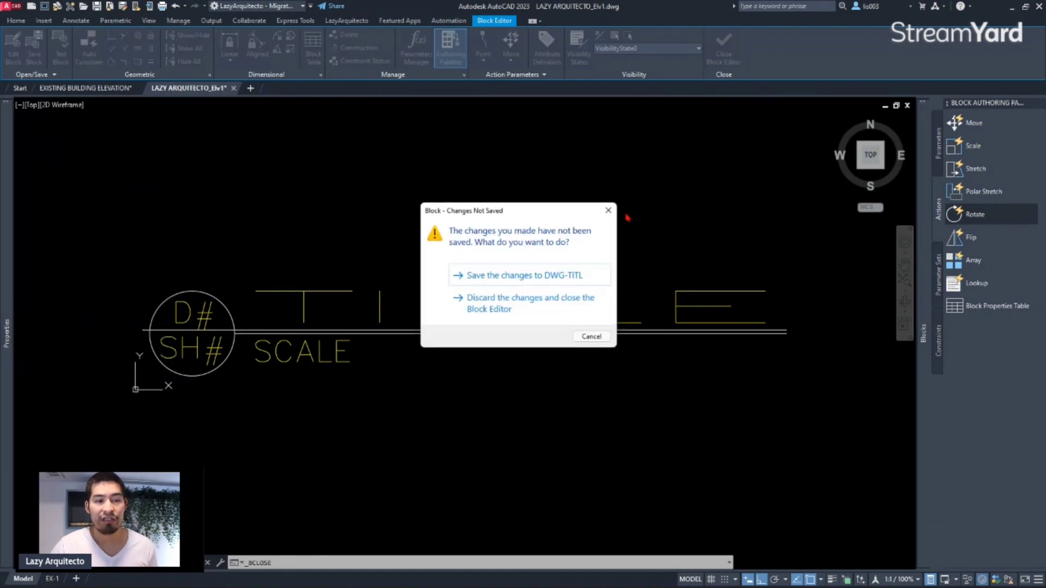
click(551, 276)
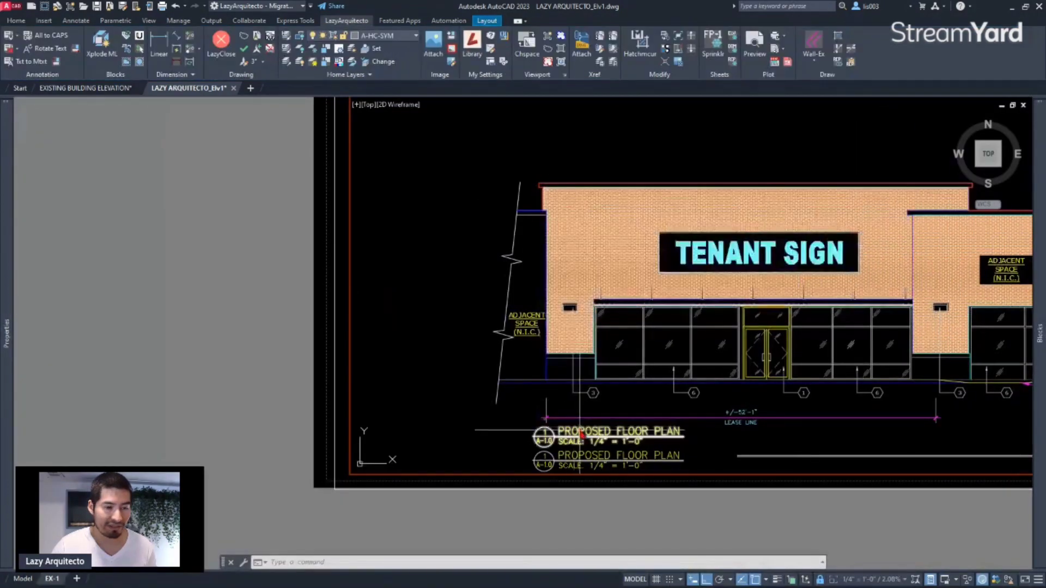
Step: Set the X scale of the viewport's PROPOSED FLOOR PLAN title block to 64
click(580, 434)
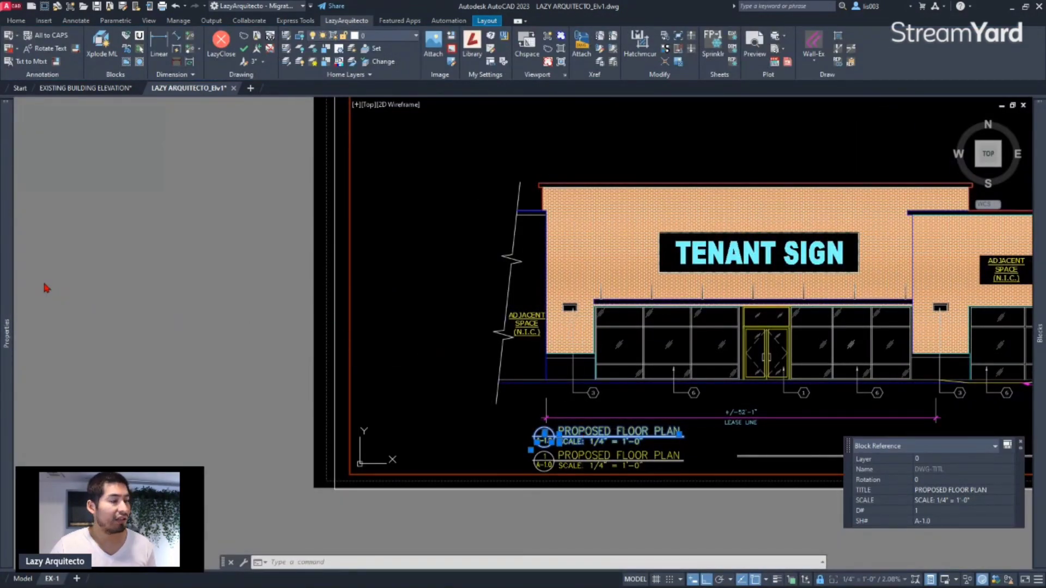
mouse_move(7, 246)
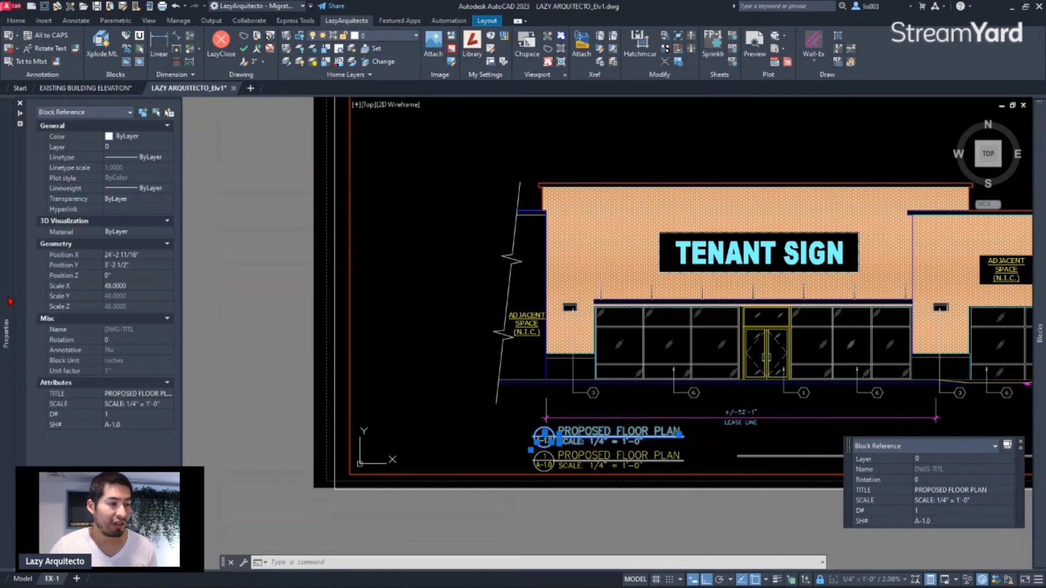
click(143, 285)
text(64)
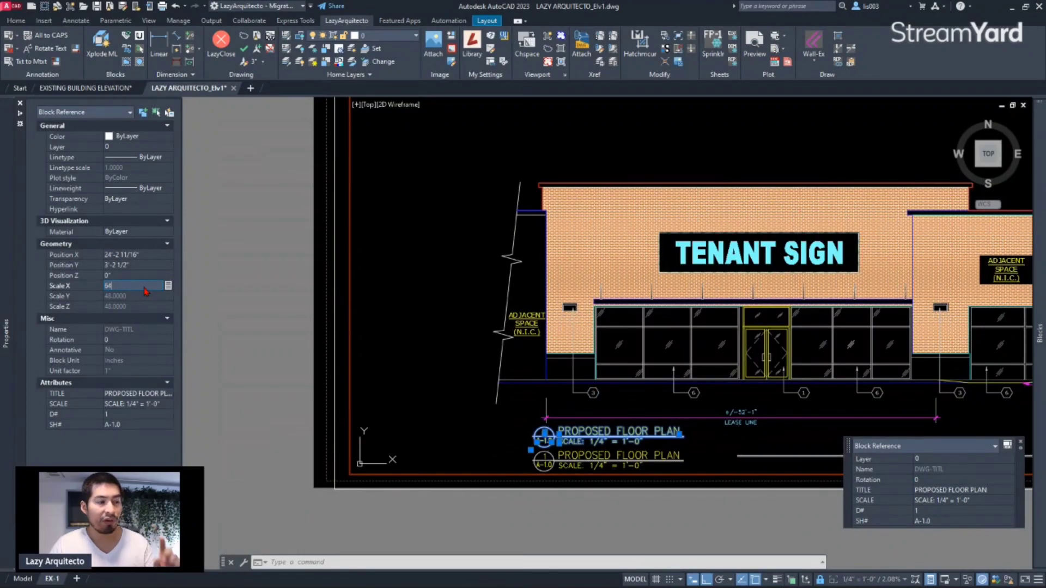
key(Return)
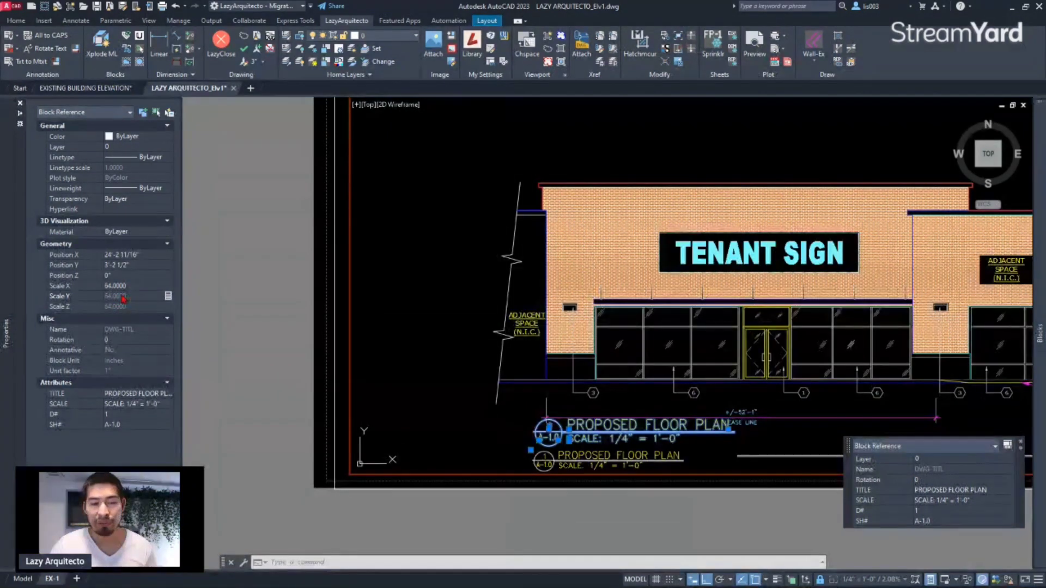
Step: Compare the rescaled title block with the paper space one and undo the scale change
scroll(575, 463, up, 3)
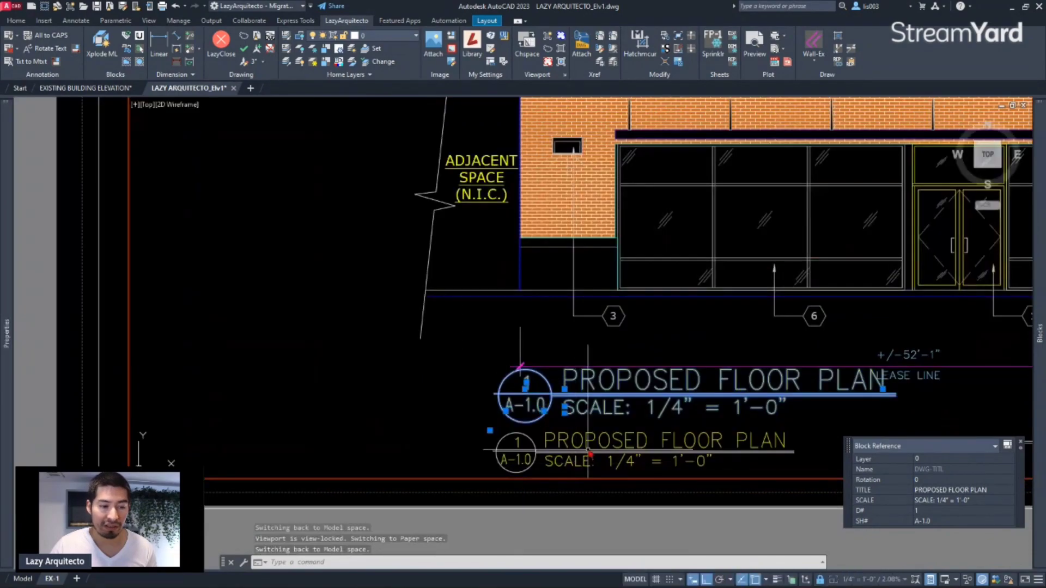
key(ctrl+z)
key(ctrl+z)
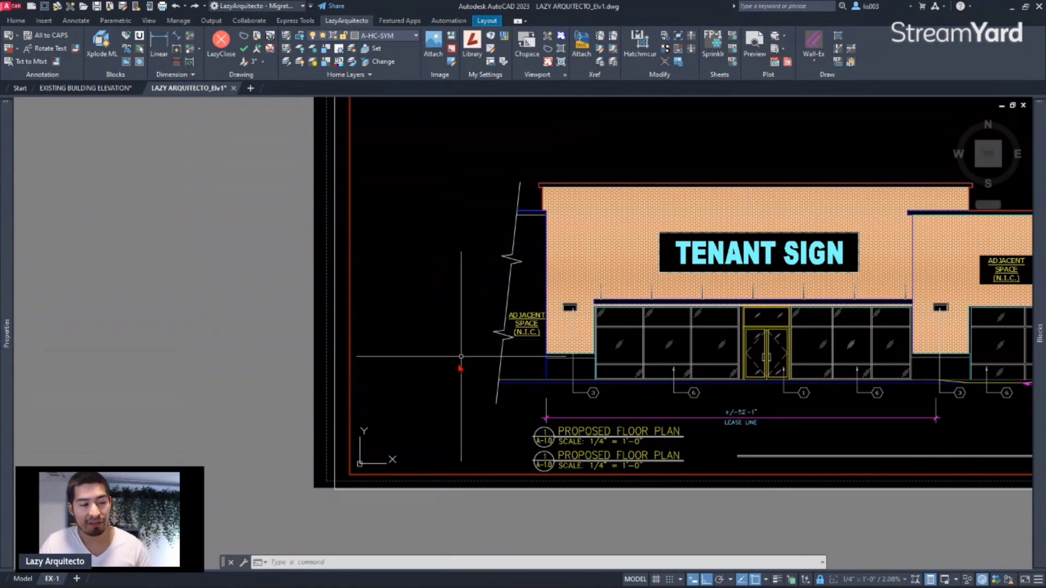
Step: Switch to paper space and move the two long parallel lines to the end of the lower PROPOSED FLOOR PLAN title's underline
double_click(419, 511)
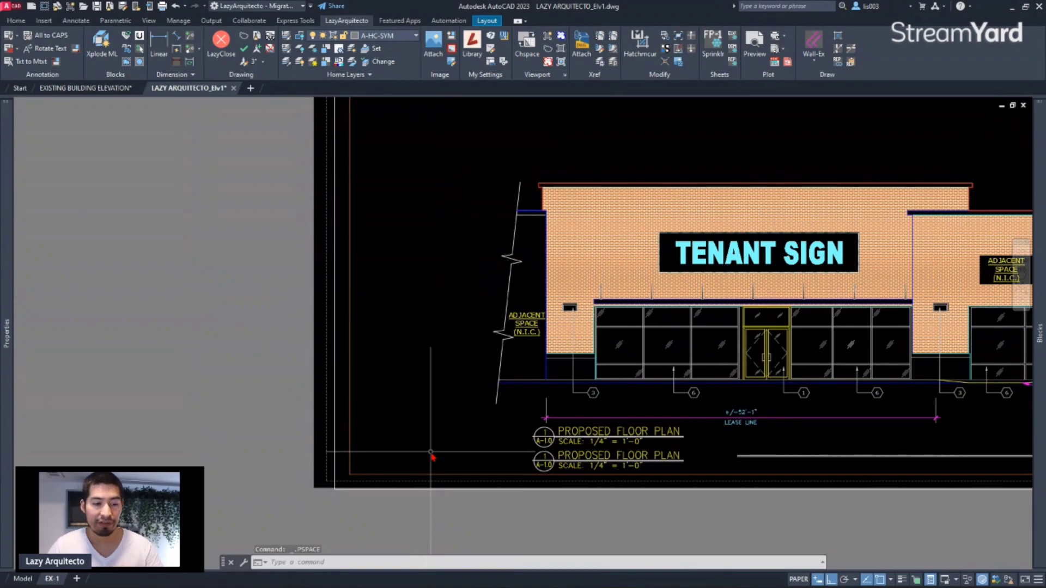
scroll(602, 438, up, 4)
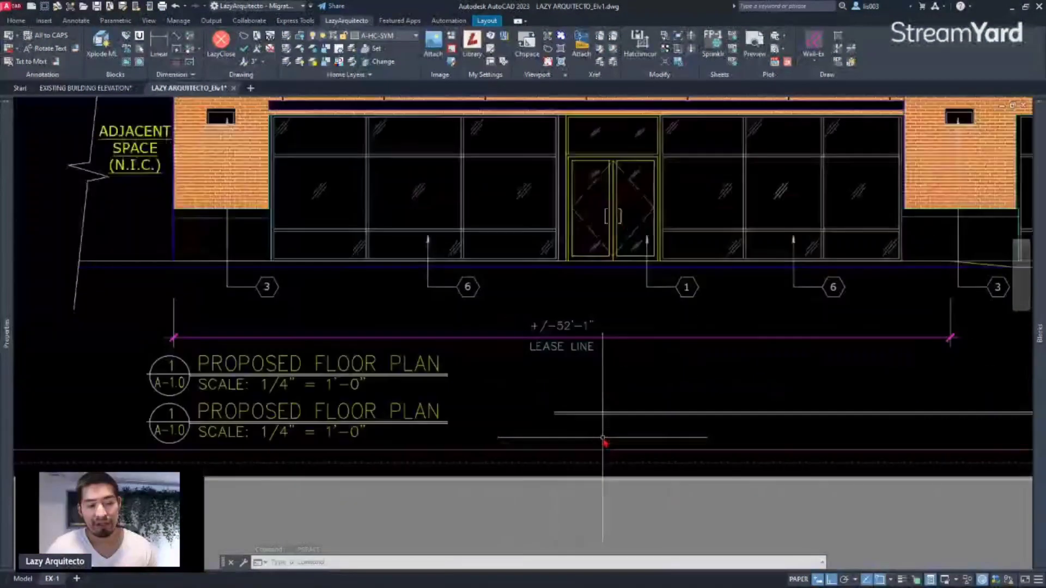
click(599, 427)
click(586, 399)
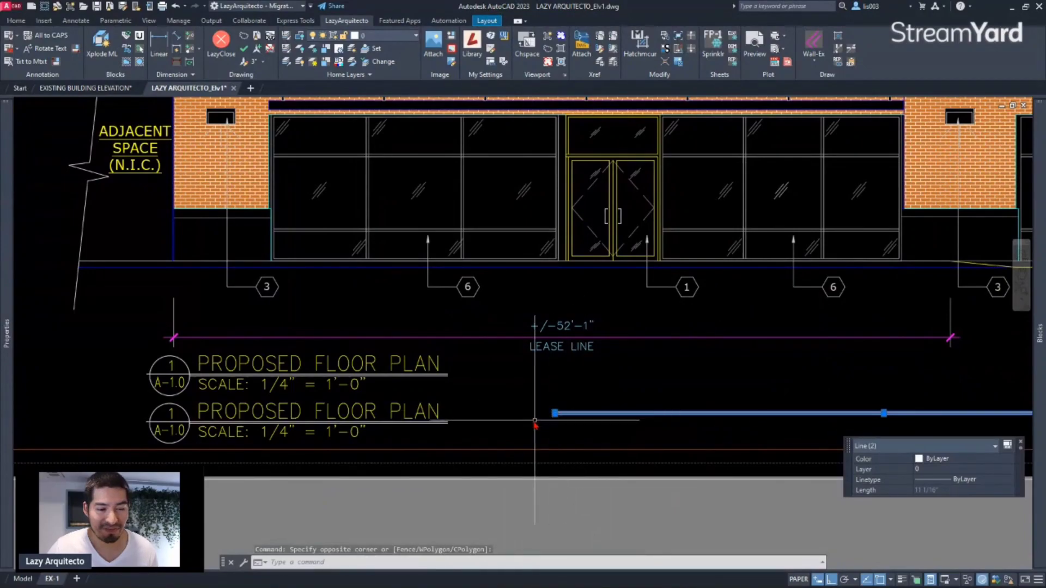
scroll(534, 423, up, 3)
text(M)
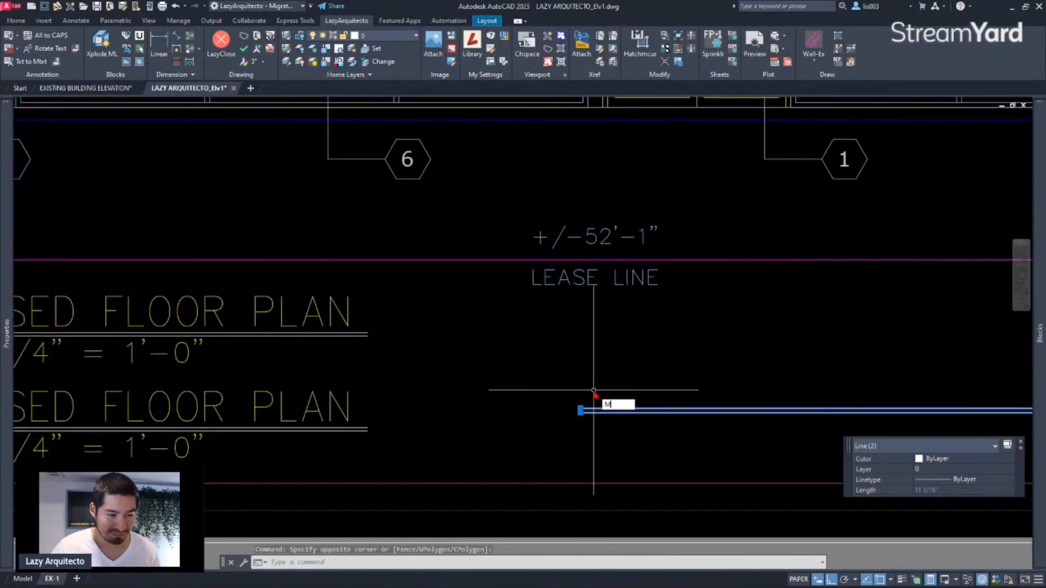
key(Return)
click(582, 410)
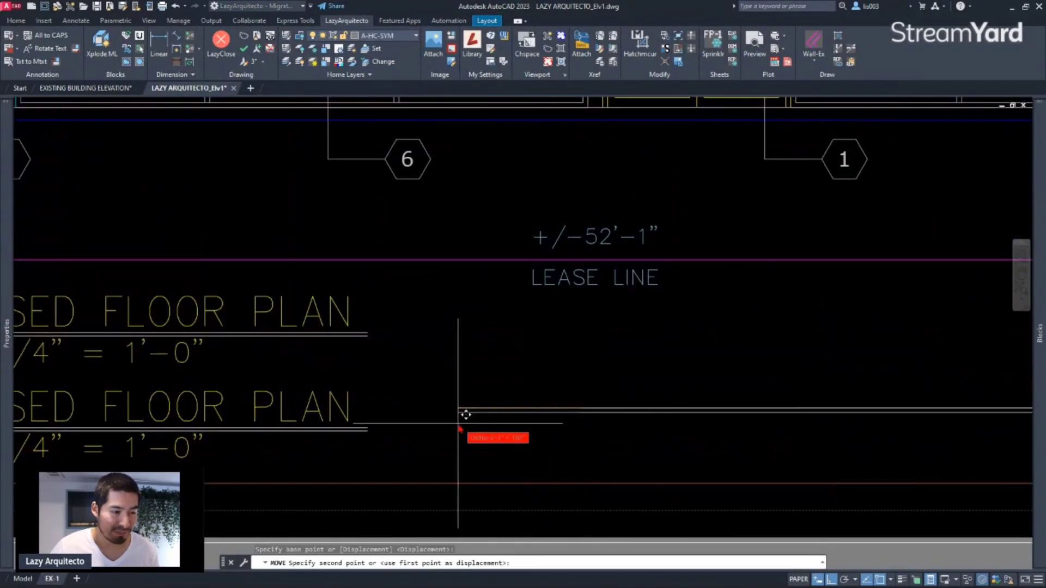
click(375, 420)
scroll(416, 435, down, 3)
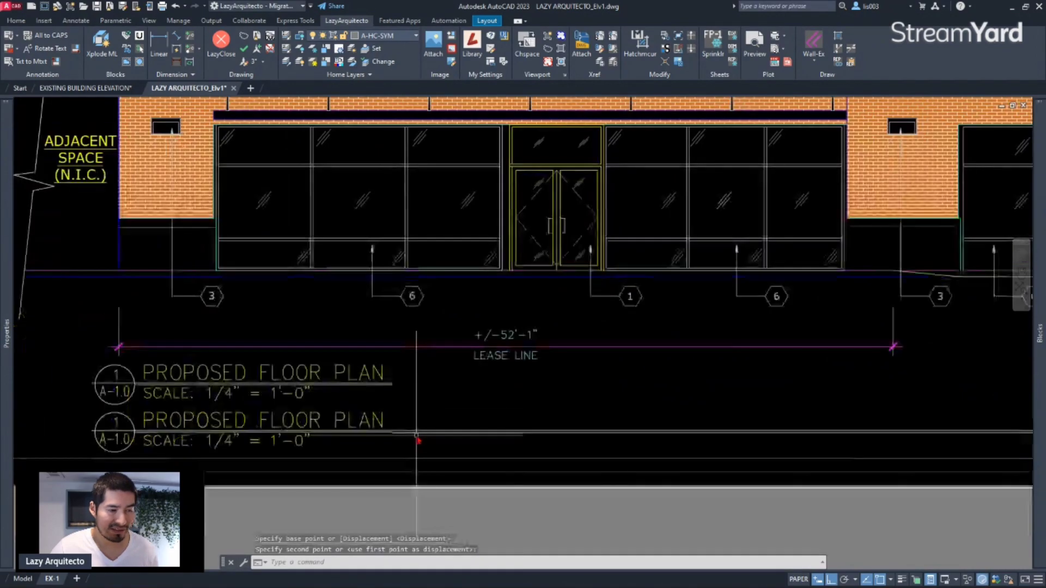
Step: Open the lower PROPOSED FLOOR PLAN title block's definition in the Block Editor
scroll(416, 436, down, 3)
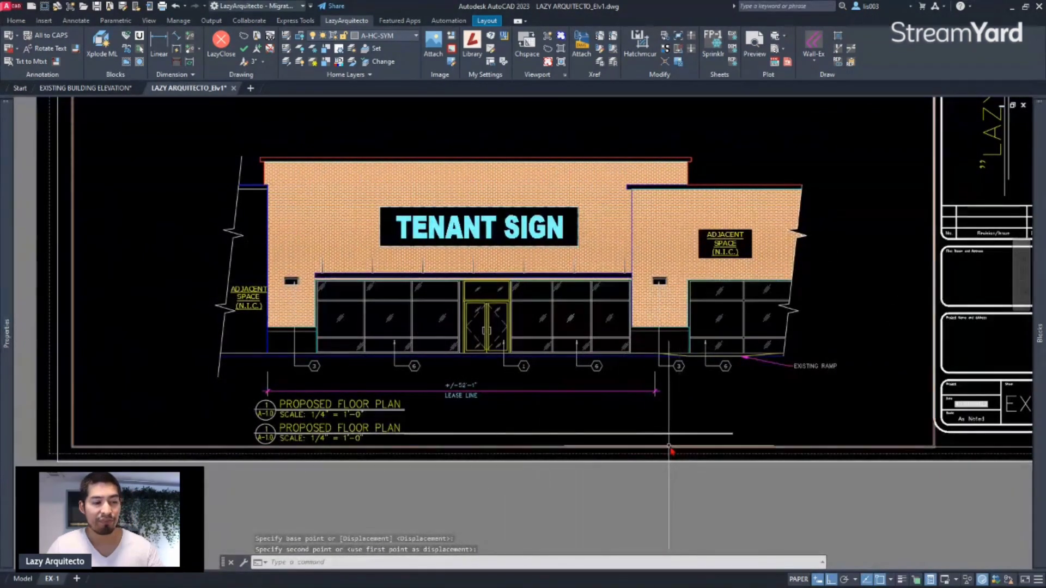
scroll(708, 439, up, 3)
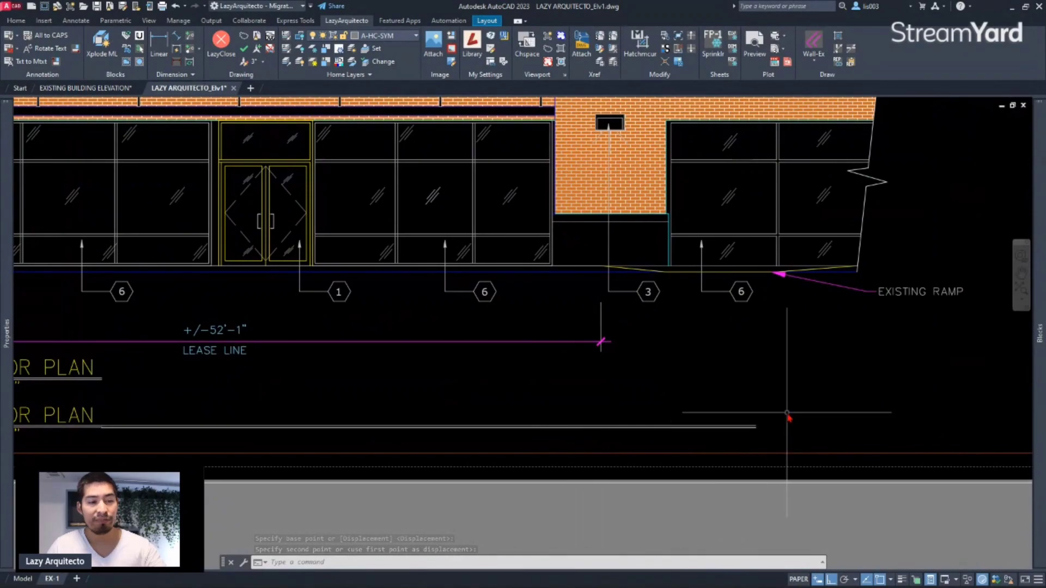
scroll(849, 396, down, 3)
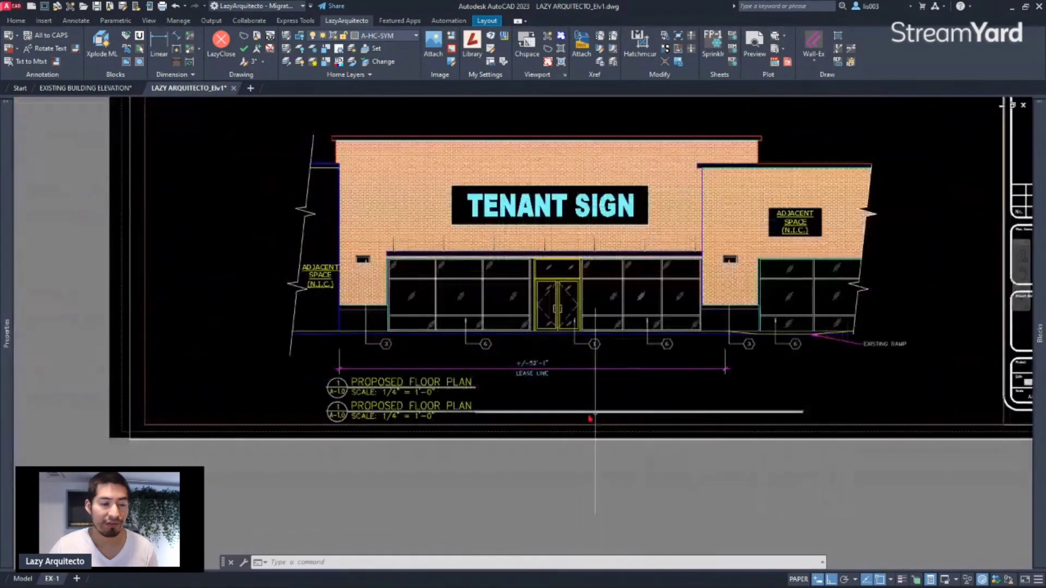
scroll(614, 417, up, 3)
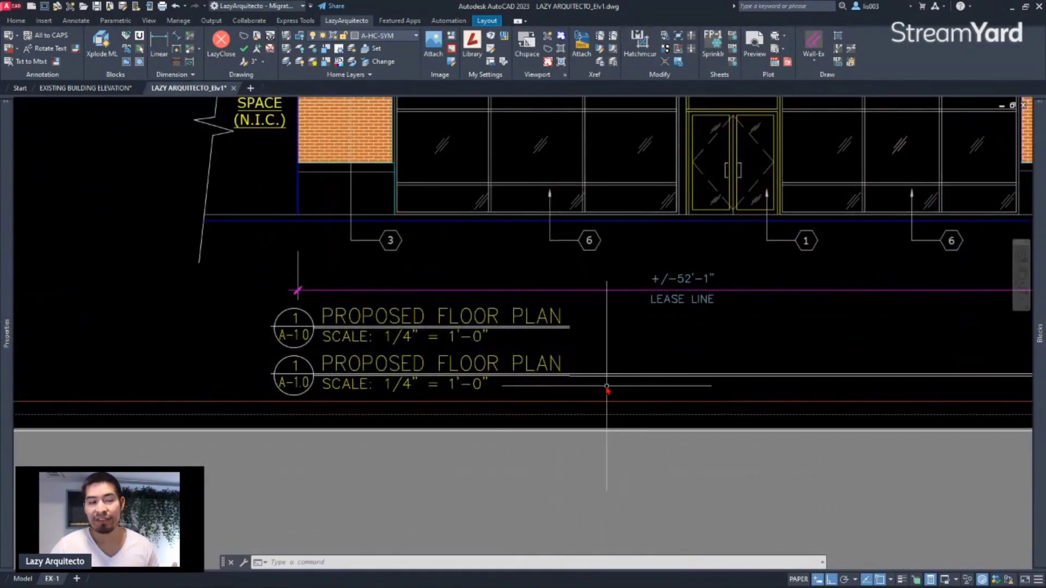
scroll(615, 391, up, 3)
scroll(700, 379, down, 3)
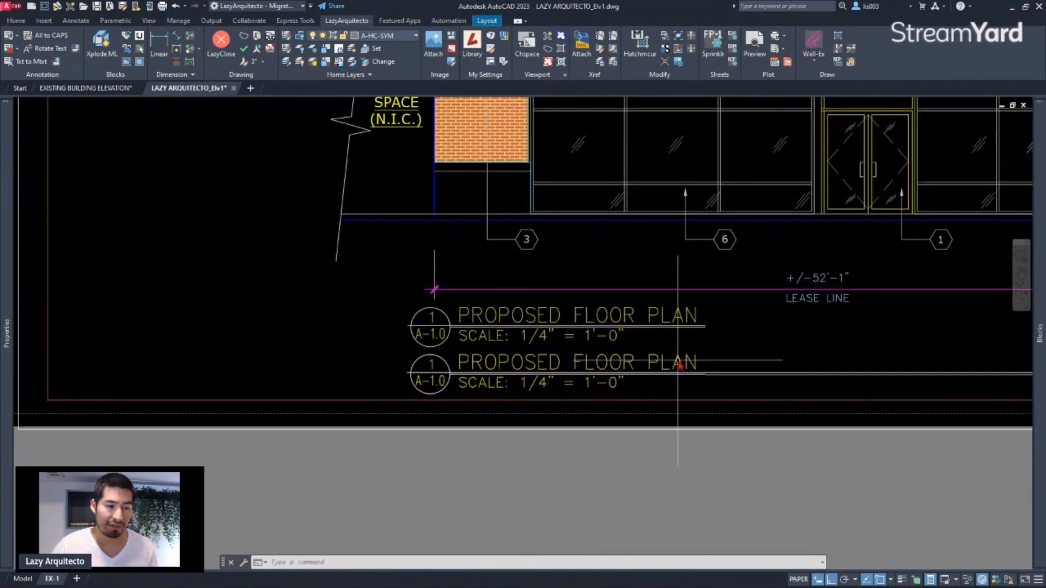
click(679, 364)
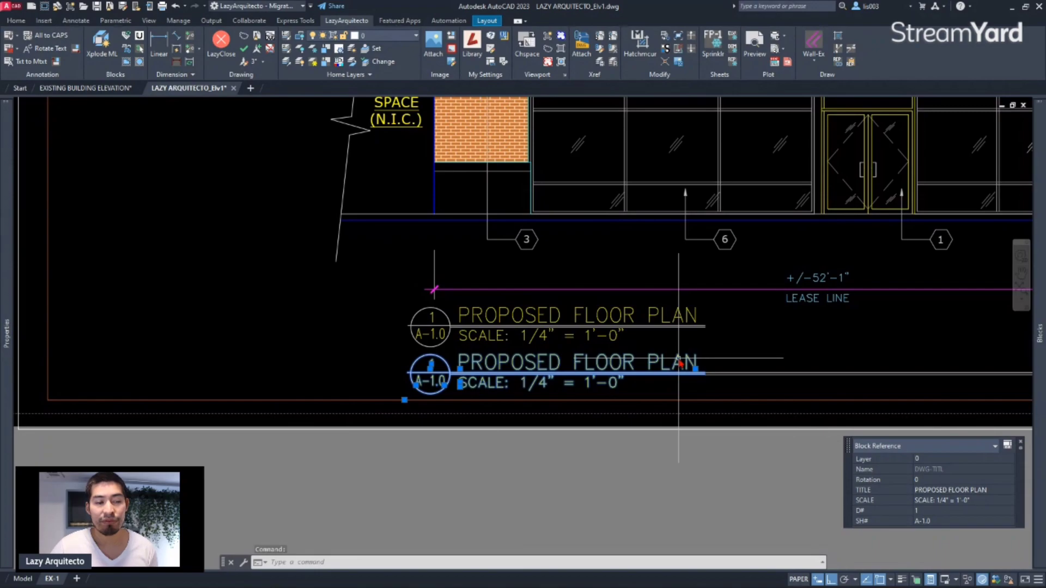
right_click(680, 364)
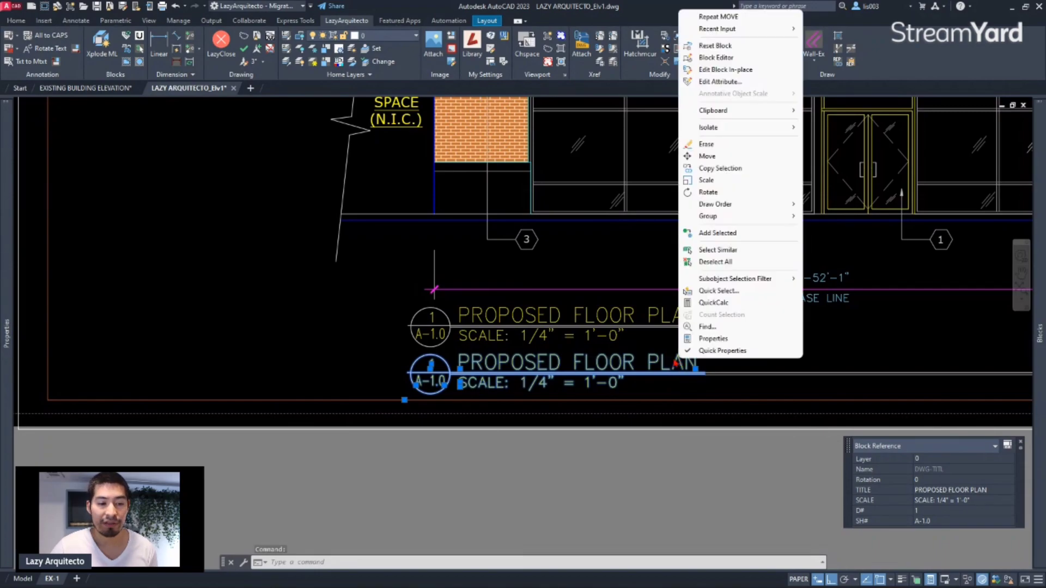
click(716, 58)
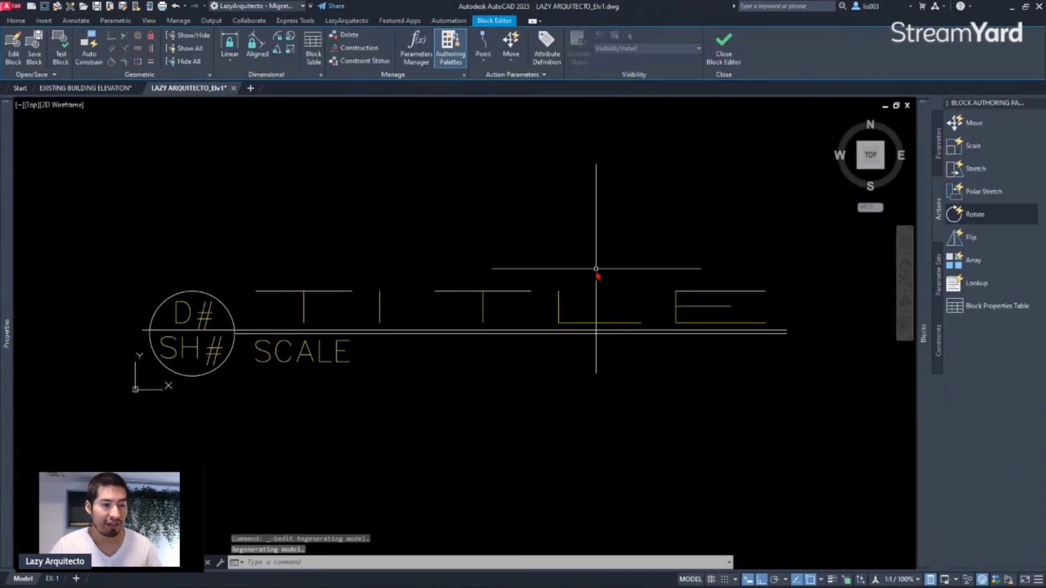
middle_drag(596, 271, 526, 310)
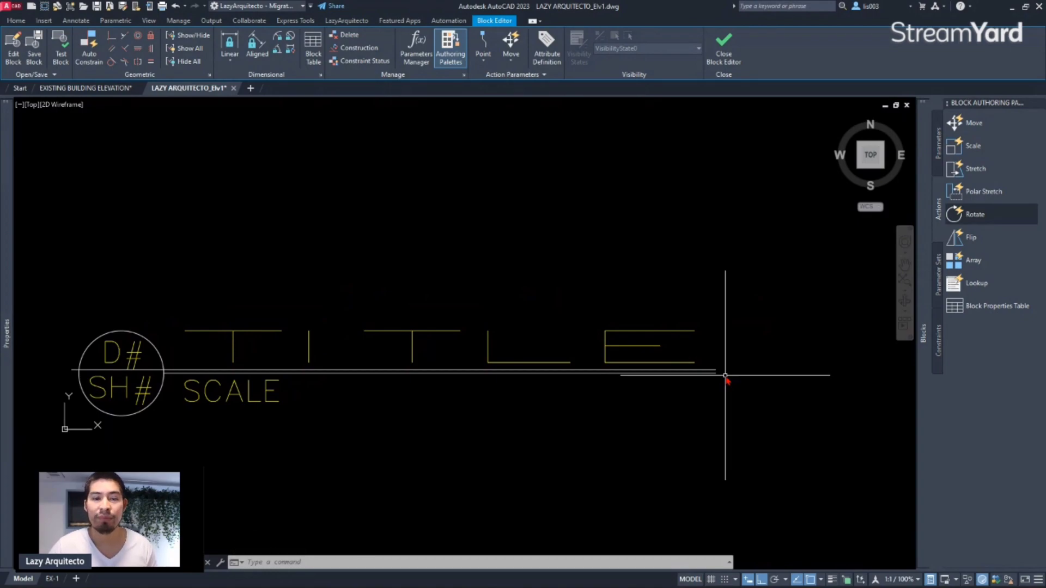
Step: Add a linear parameter along the lower underline from the circle's edge to the line's right end, with its label below
click(941, 139)
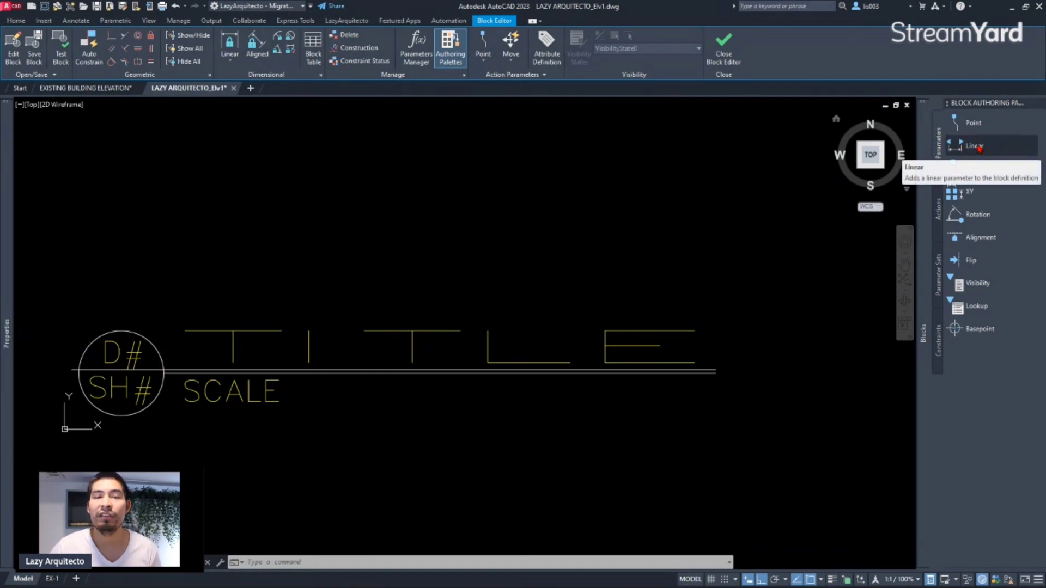
click(975, 146)
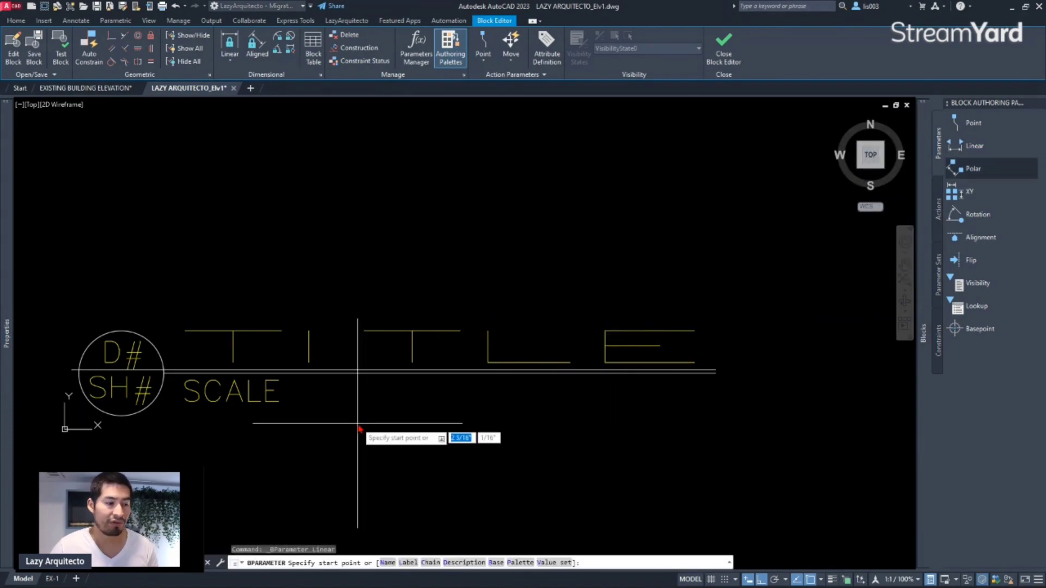
scroll(141, 387, up, 6)
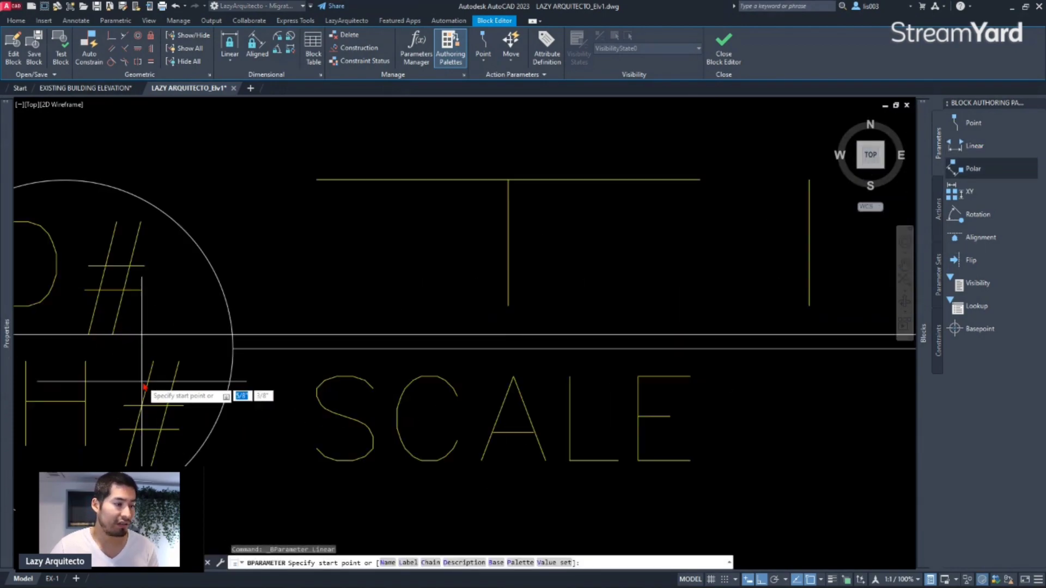
click(233, 349)
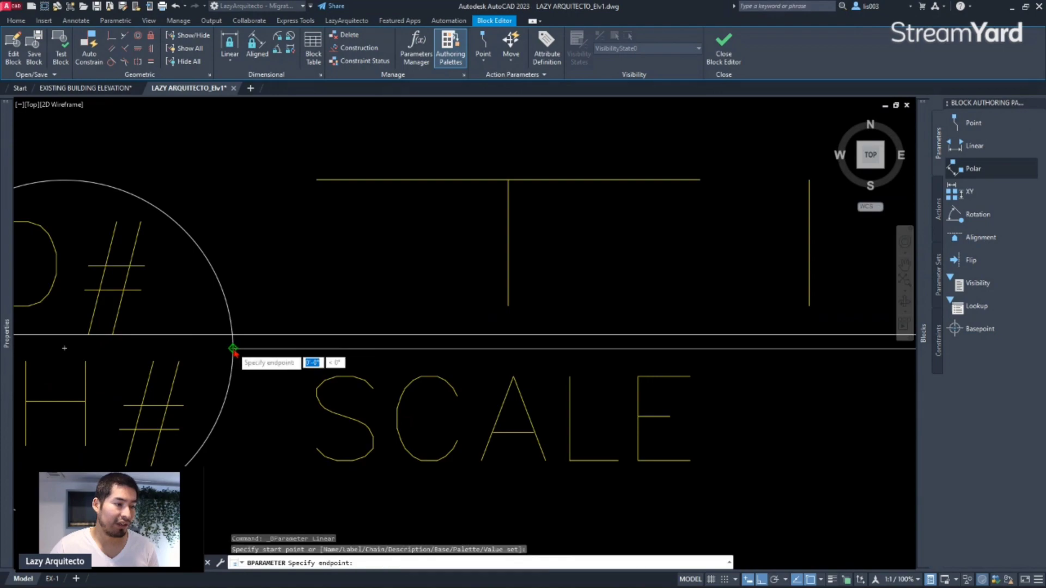
scroll(232, 352, down, 3)
scroll(400, 395, down, 3)
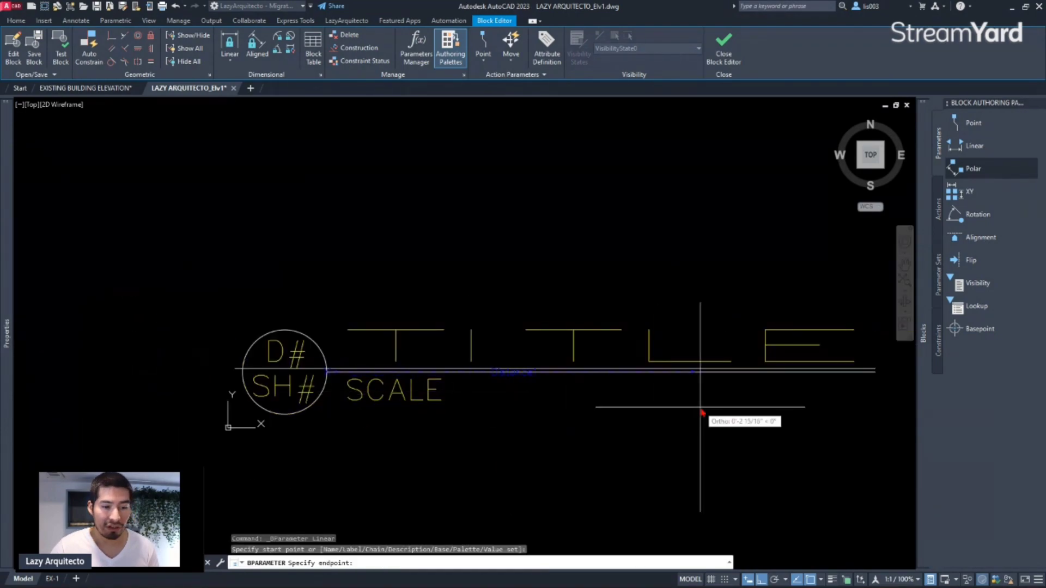
click(876, 372)
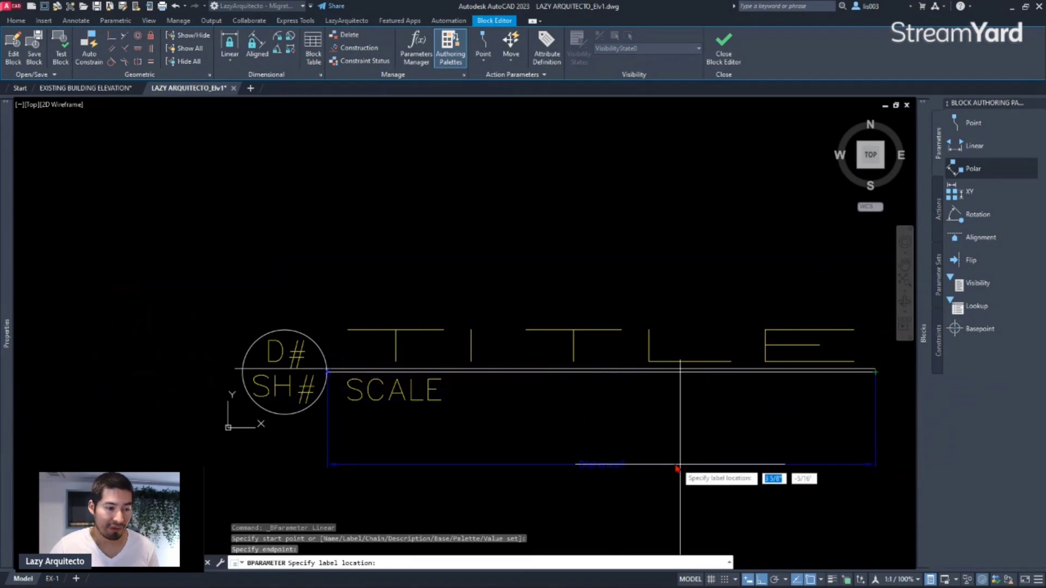
click(584, 458)
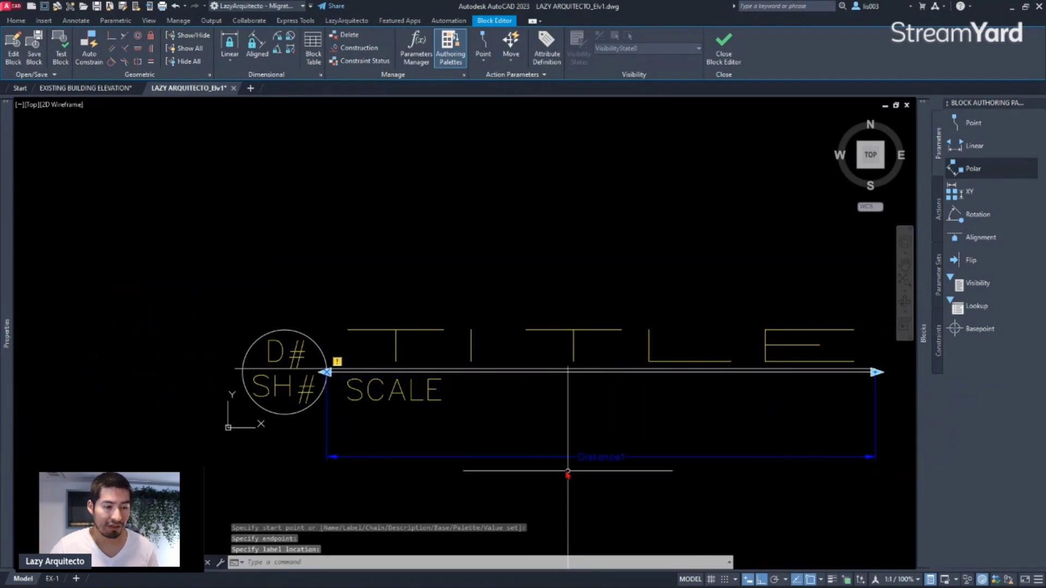
Step: Set the linear parameter's number of grips to 1 and its distance name to DWG-TITLE-LINES
scroll(568, 474, down, 2)
scroll(572, 475, up, 2)
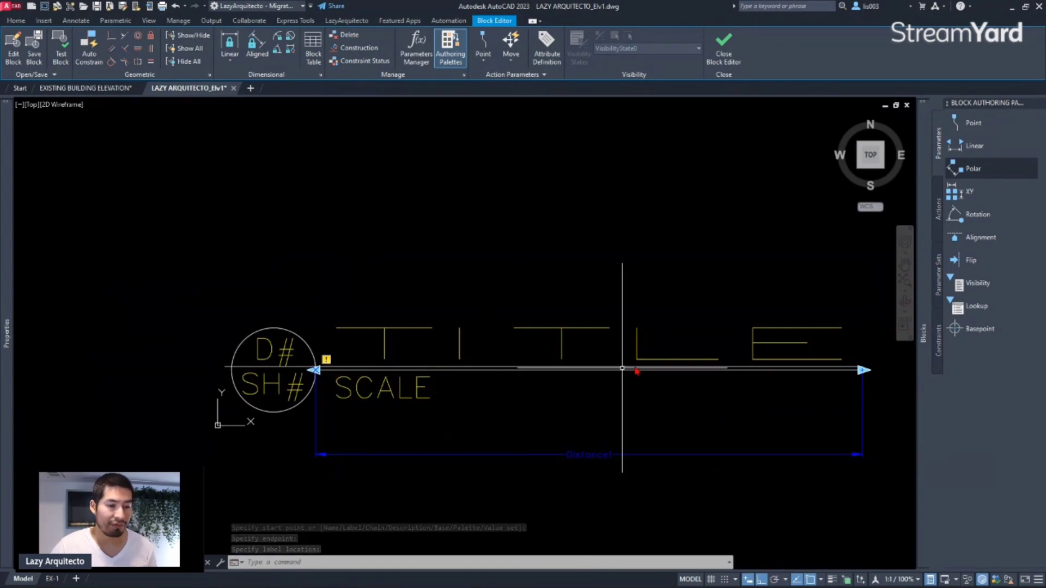
click(570, 450)
click(558, 430)
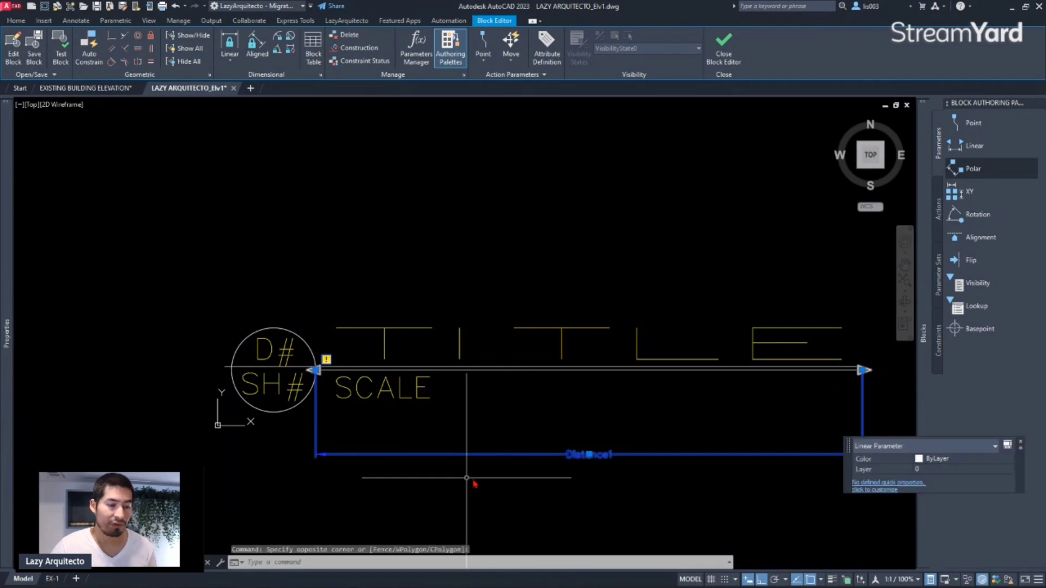
mouse_move(12, 343)
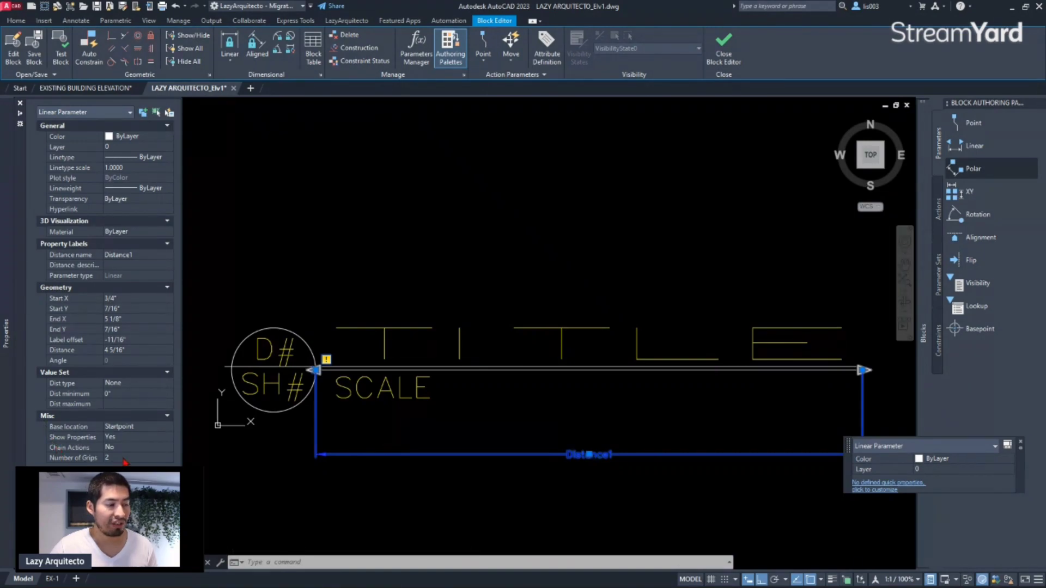
key(Escape)
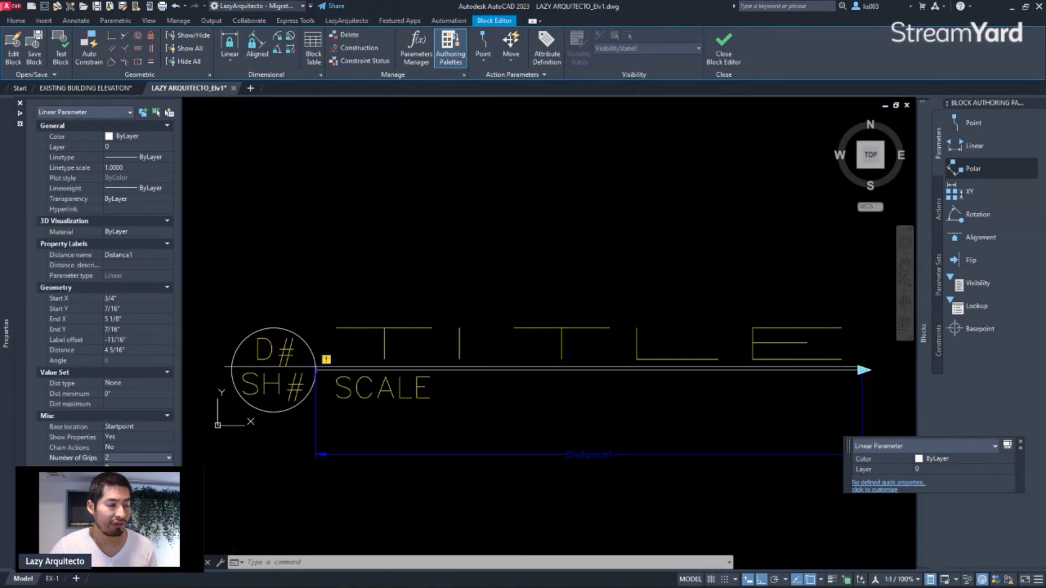
click(123, 478)
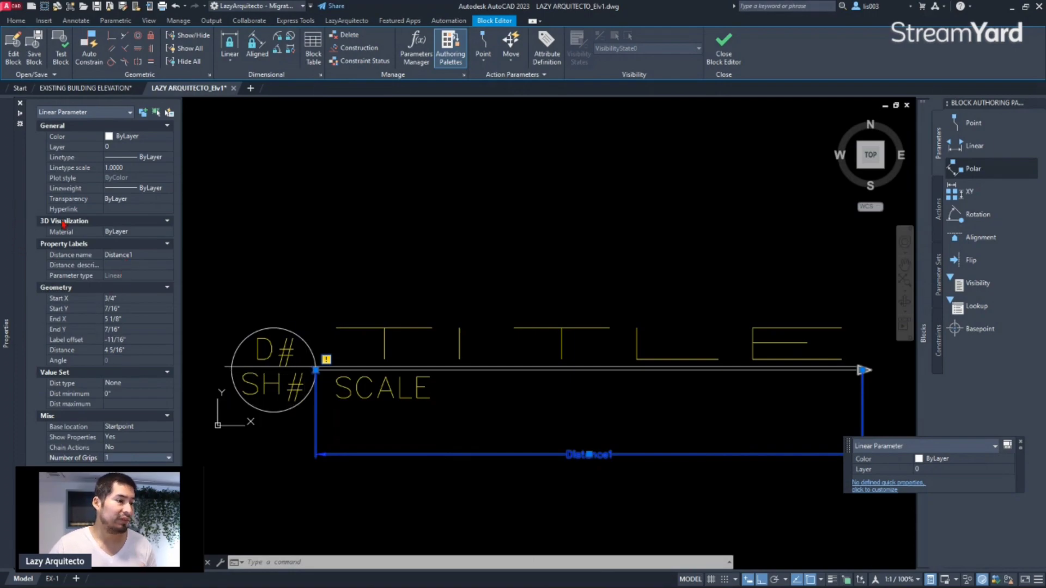
click(144, 256)
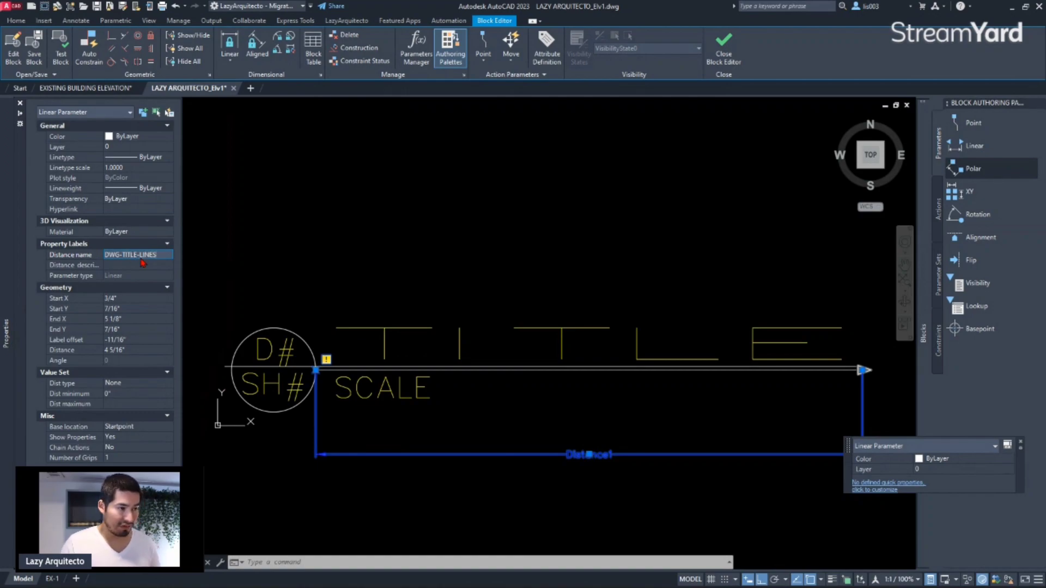
click(142, 265)
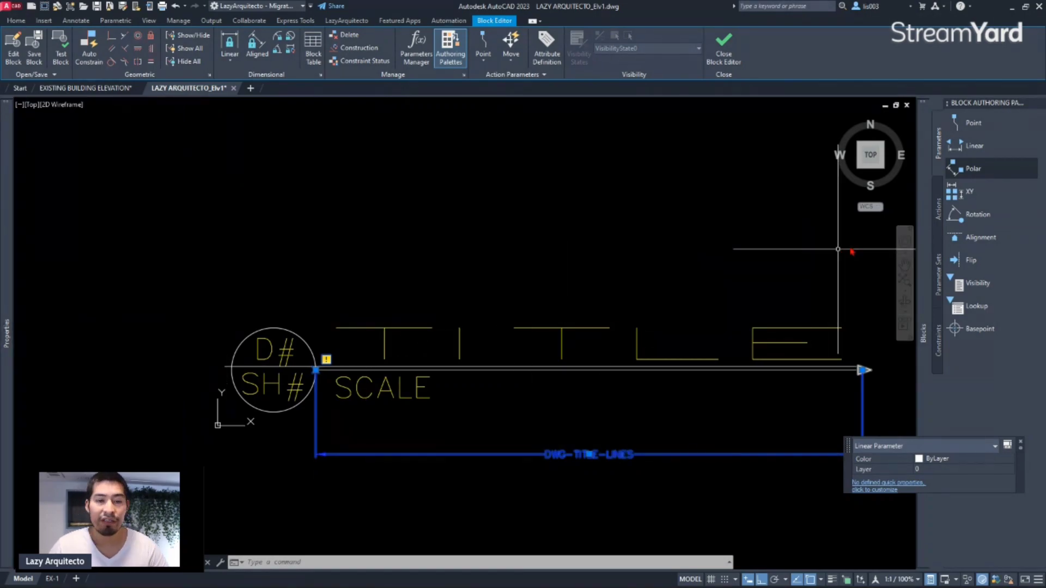
Step: Close the Blocks palette and bring back the Block Authoring Palettes with the action tools shown
click(939, 208)
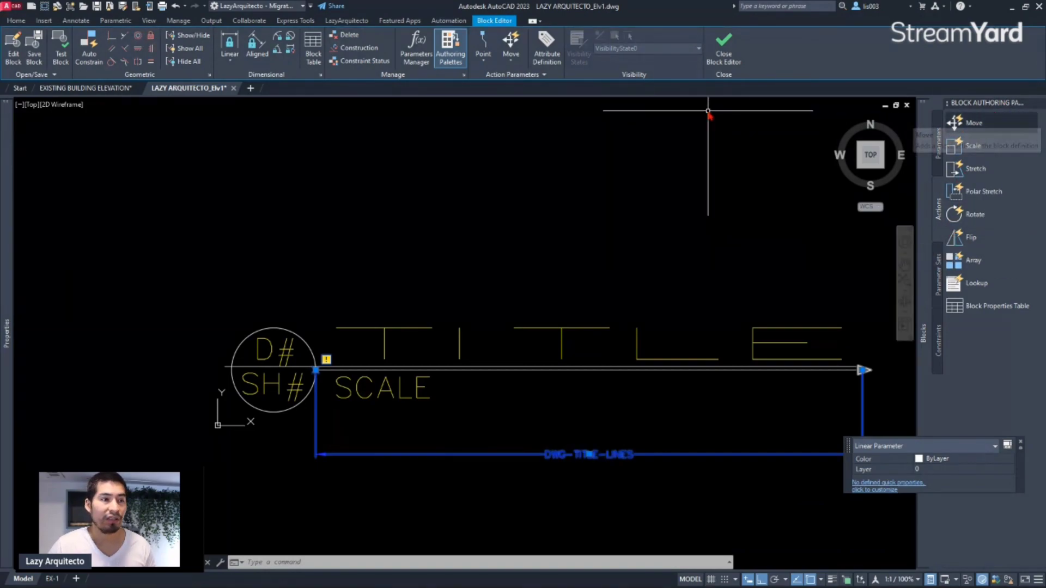
click(1038, 103)
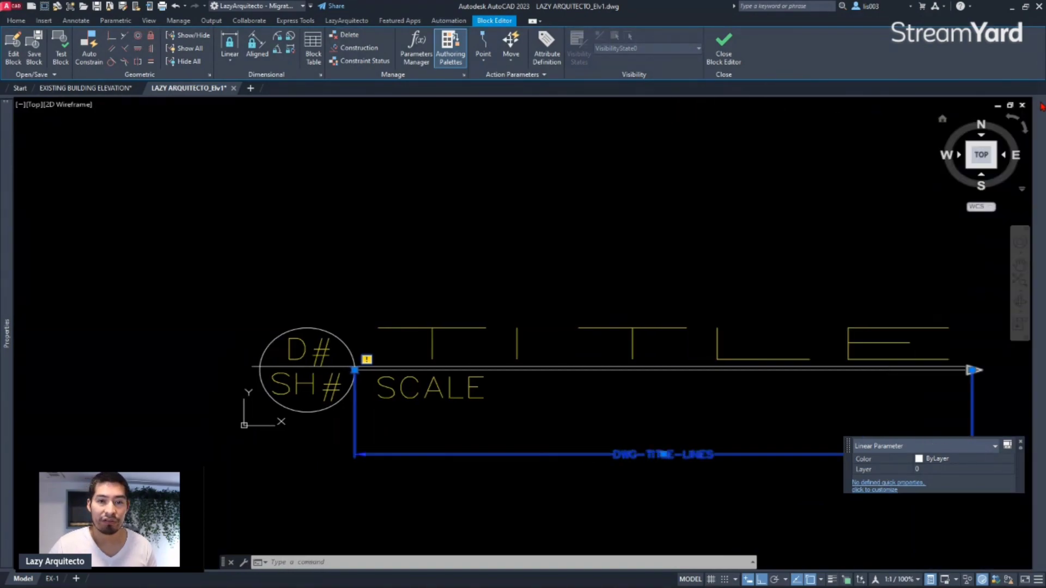
mouse_move(1023, 107)
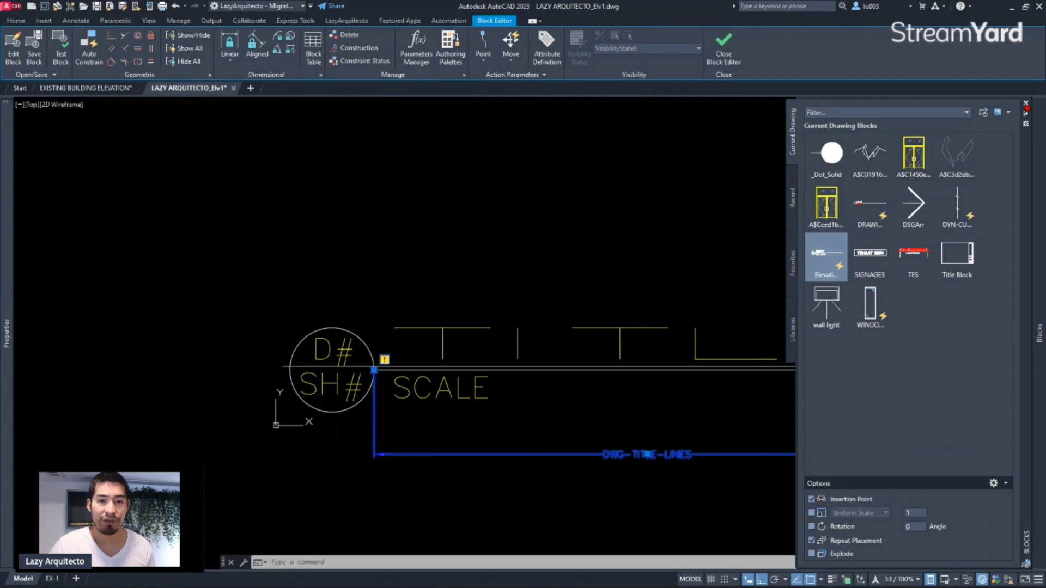
click(1026, 103)
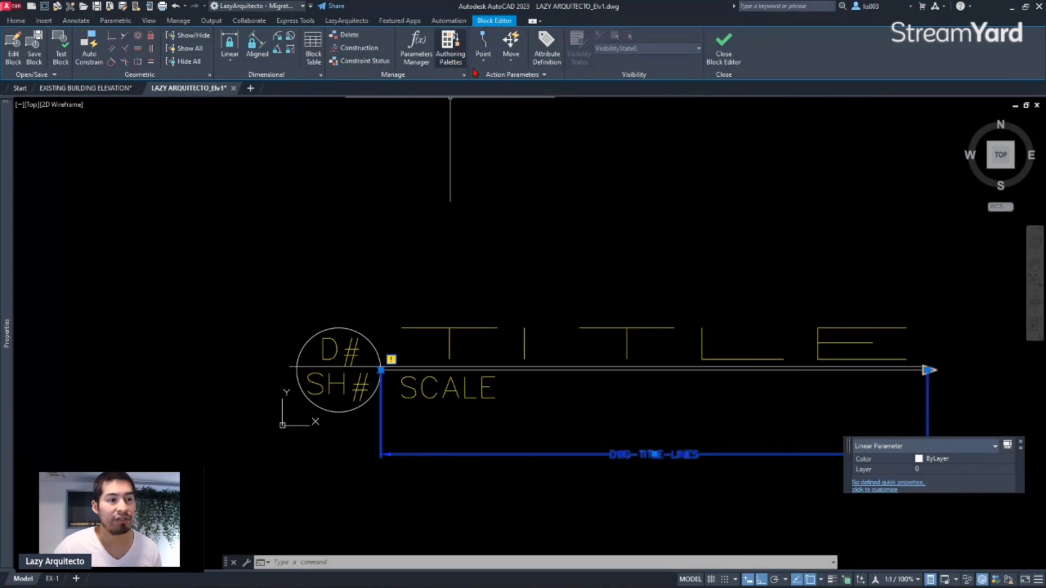
click(452, 51)
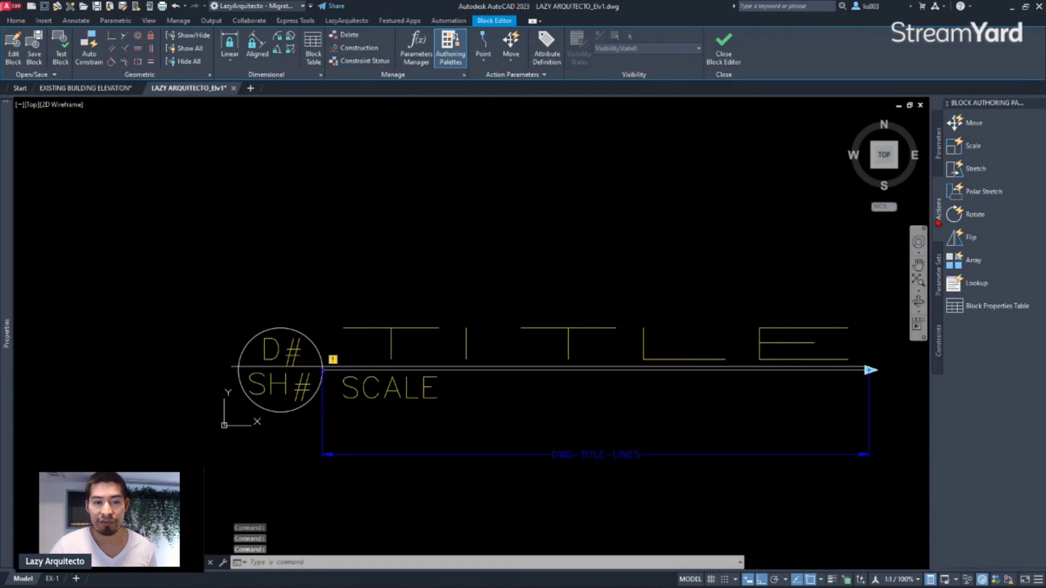
Step: Add a Stretch action to the DWG-TITLE-LINES parameter, tied to its right end point, with a stretch frame around the title block's right end
click(978, 169)
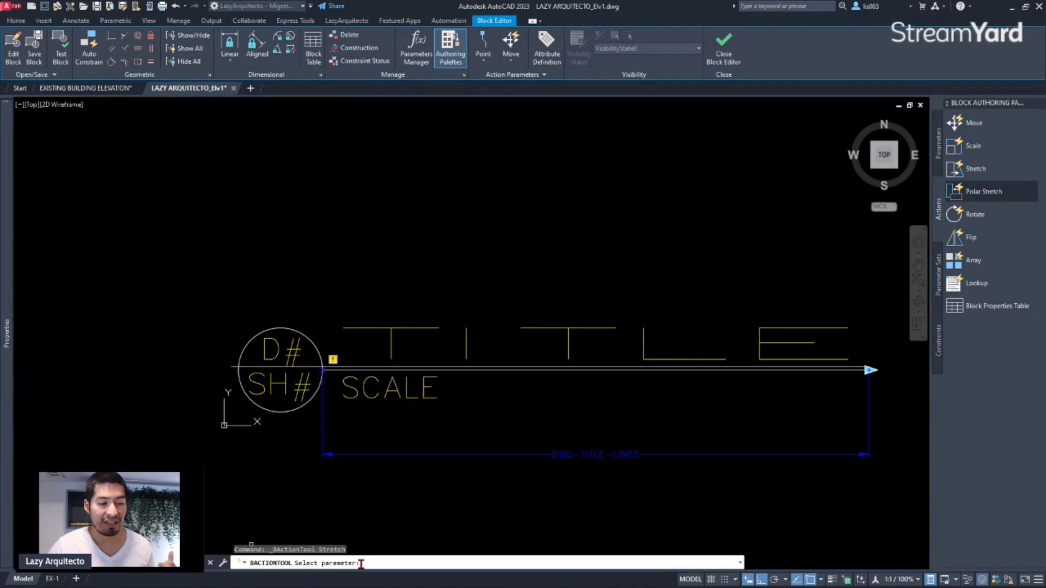
click(632, 455)
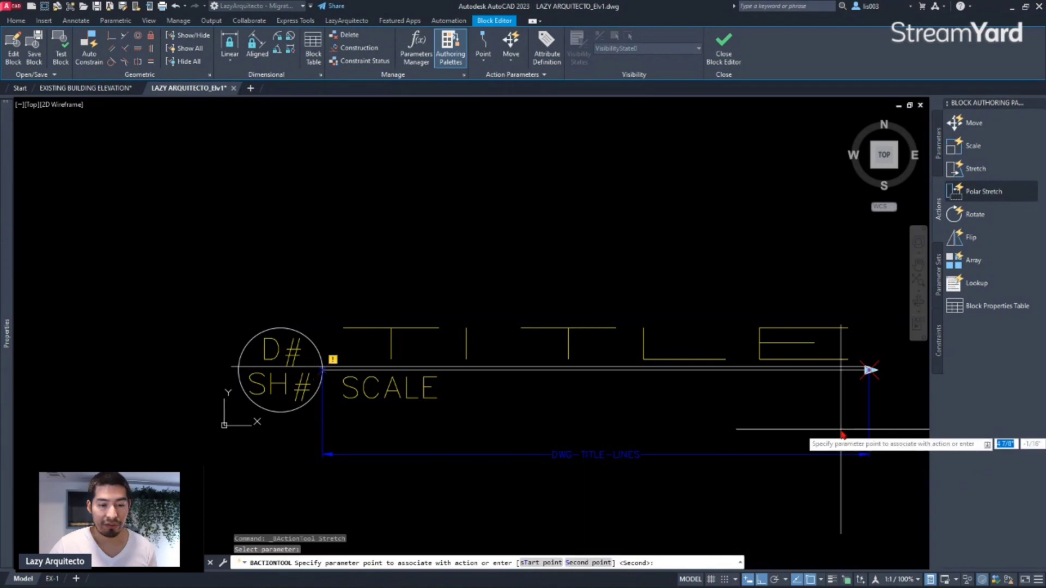
click(870, 370)
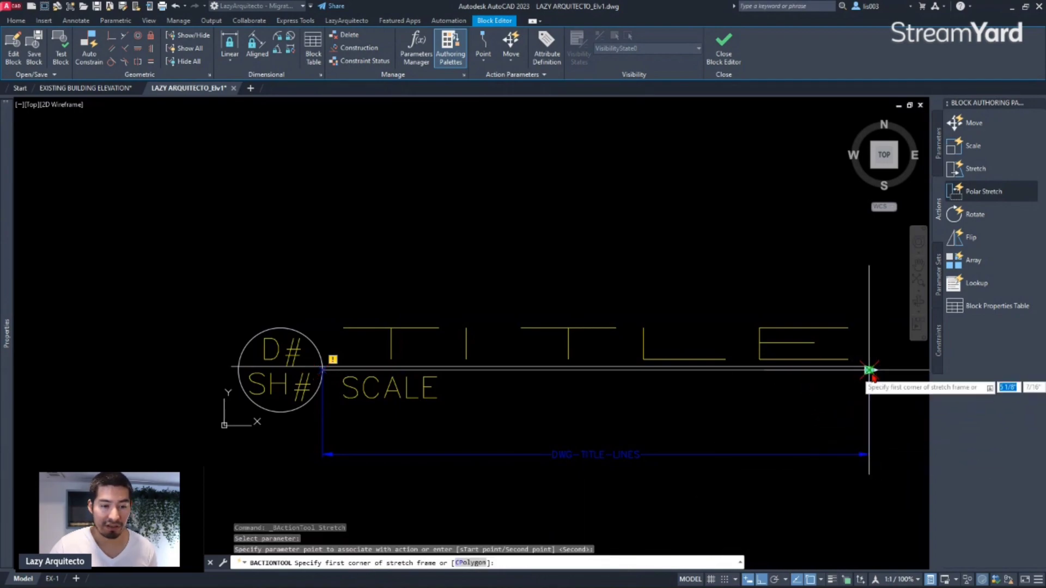
scroll(667, 434, down, 3)
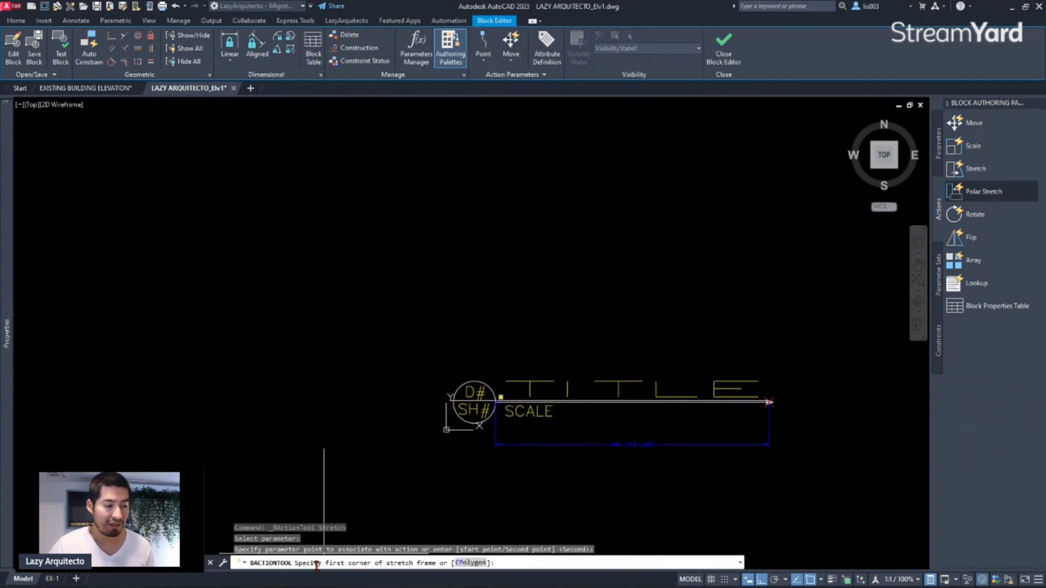
scroll(781, 472, up, 3)
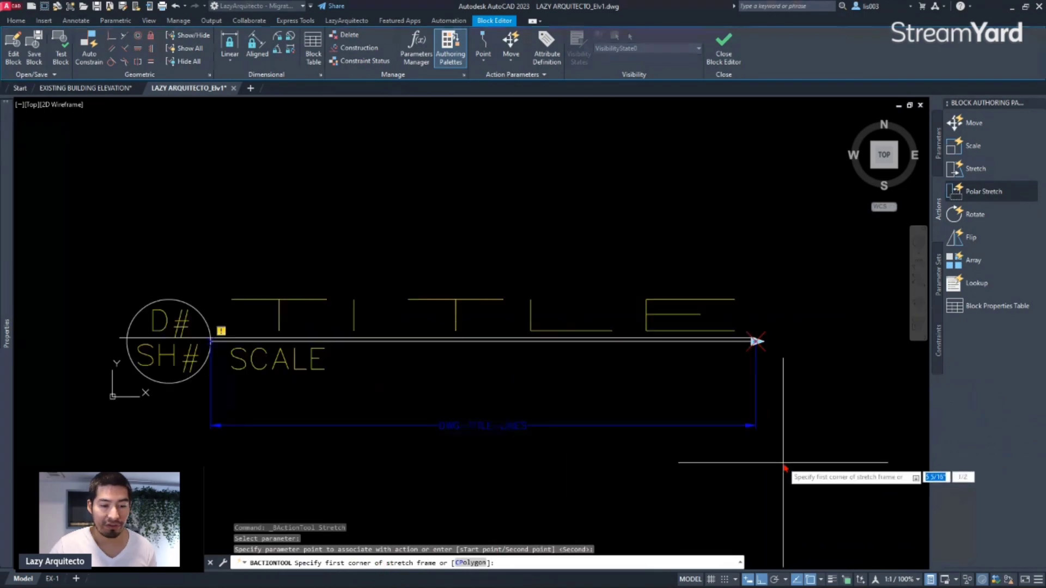
click(826, 450)
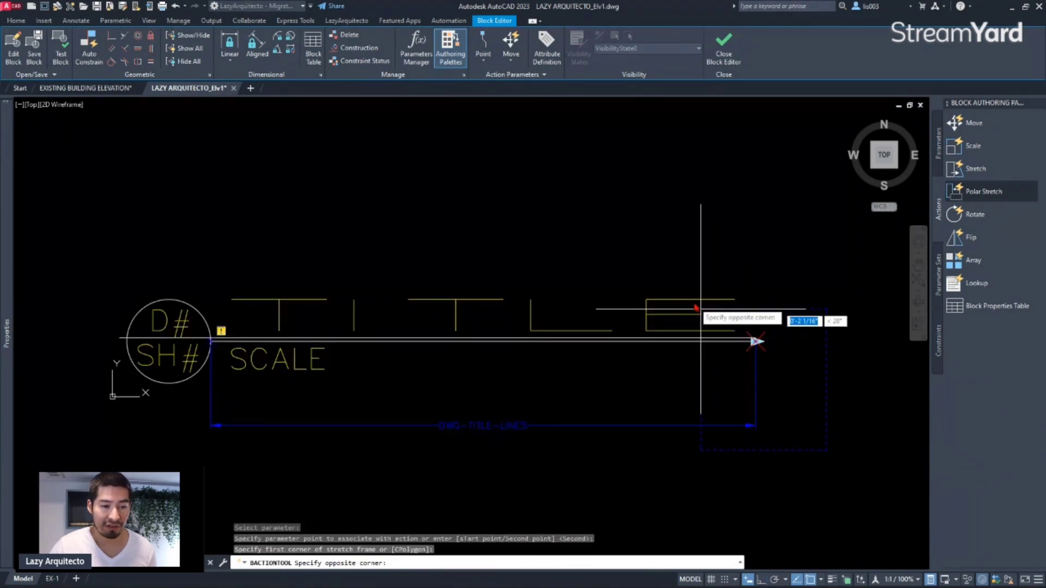
click(640, 266)
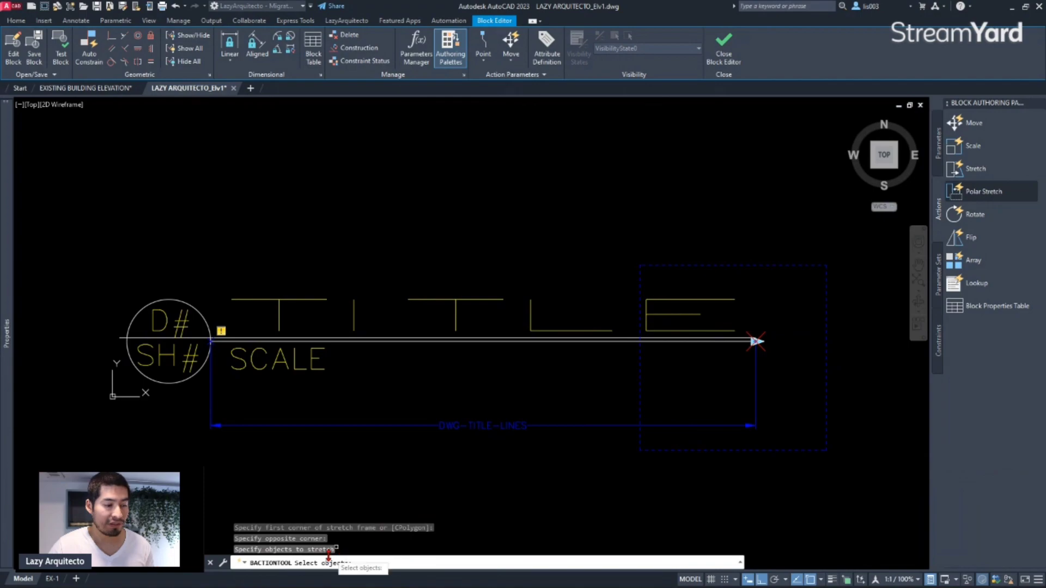
Step: Choose both underlines with the parameter as the objects to stretch, and close the Block Editor saving the changes to DWG-TITL
scroll(760, 392, up, 3)
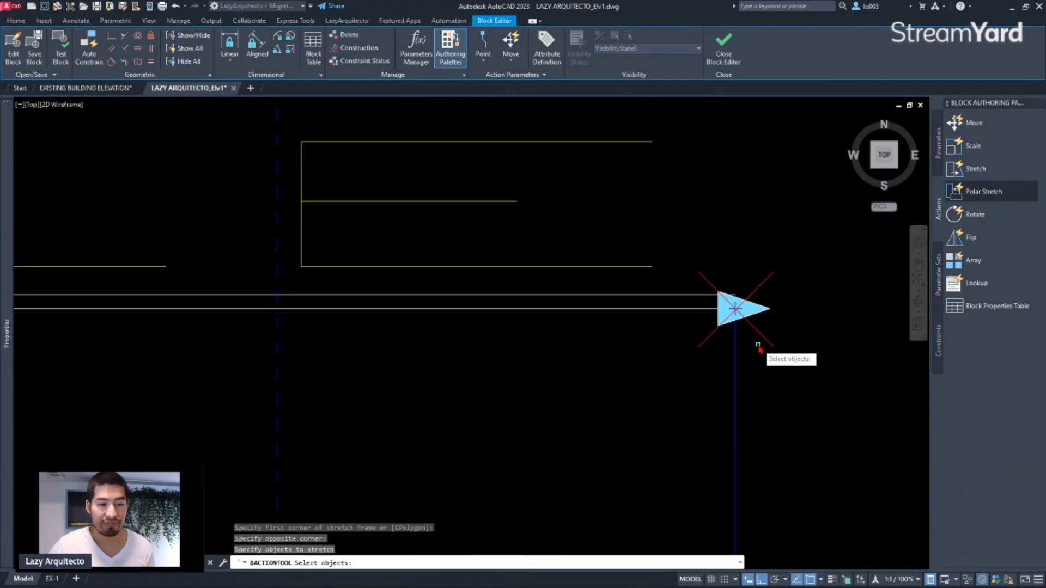
click(823, 367)
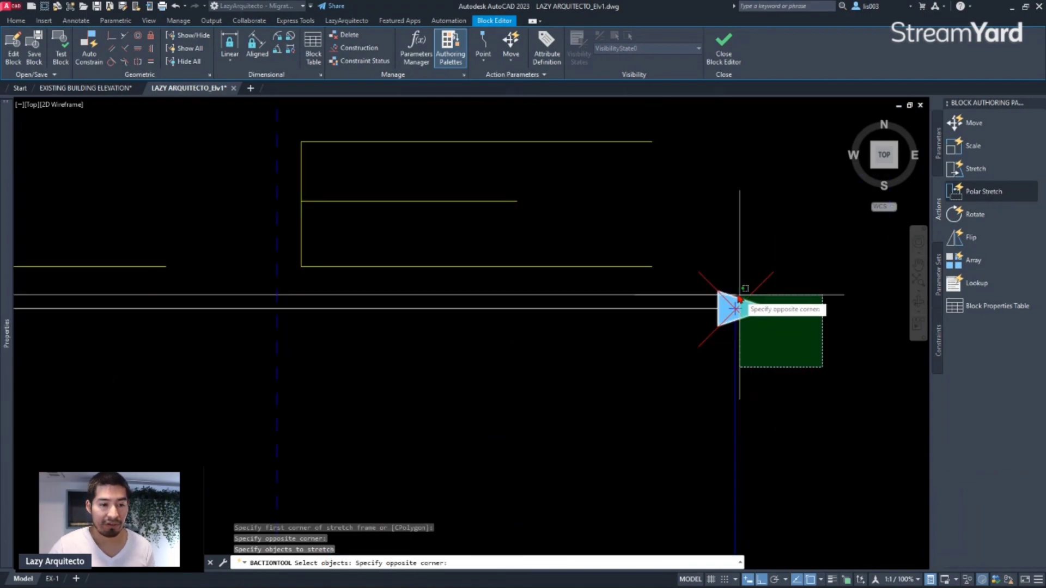
click(693, 244)
scroll(616, 326, down, 4)
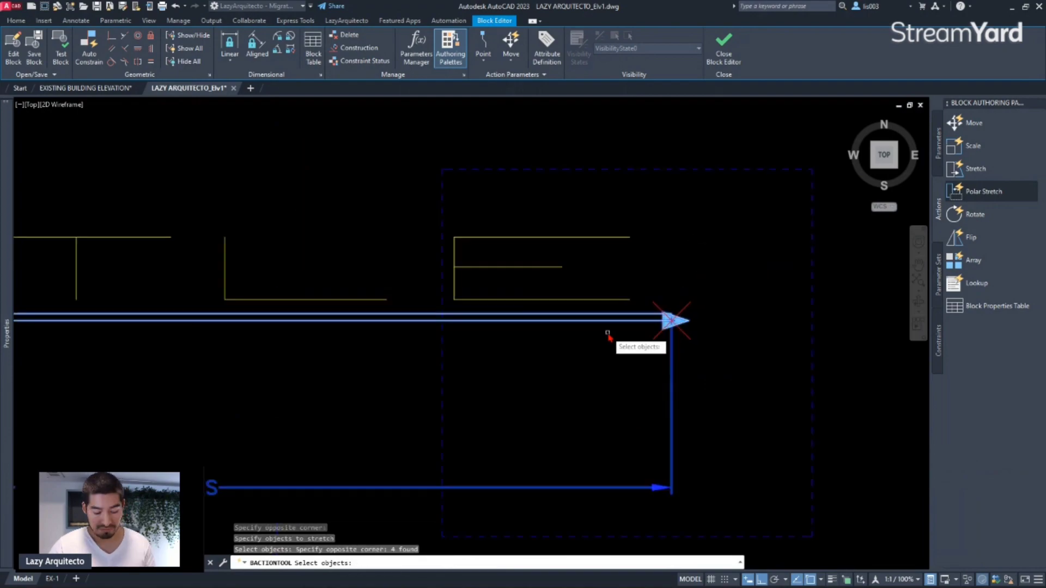
scroll(610, 348, down, 4)
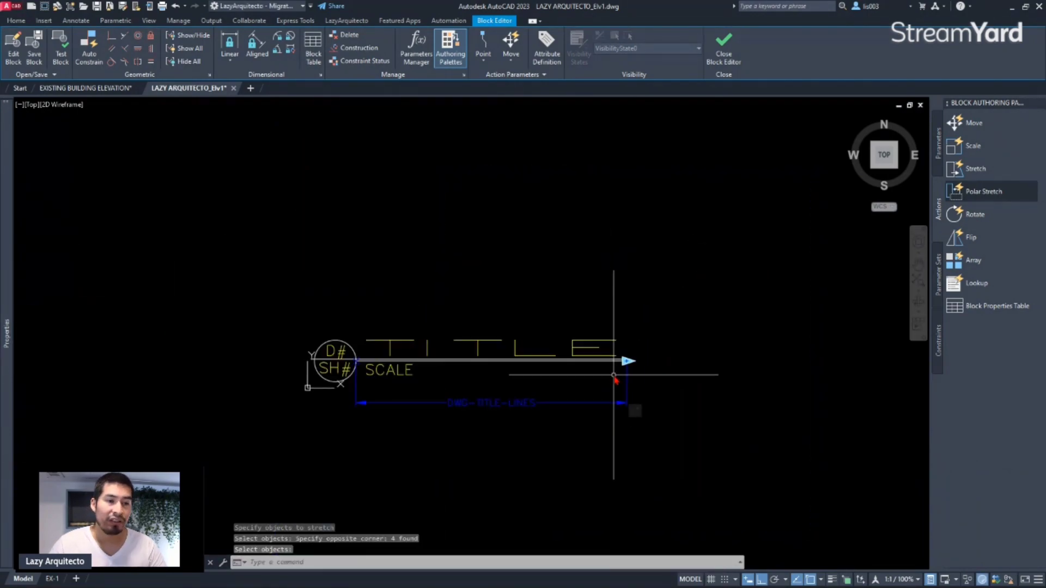
click(730, 47)
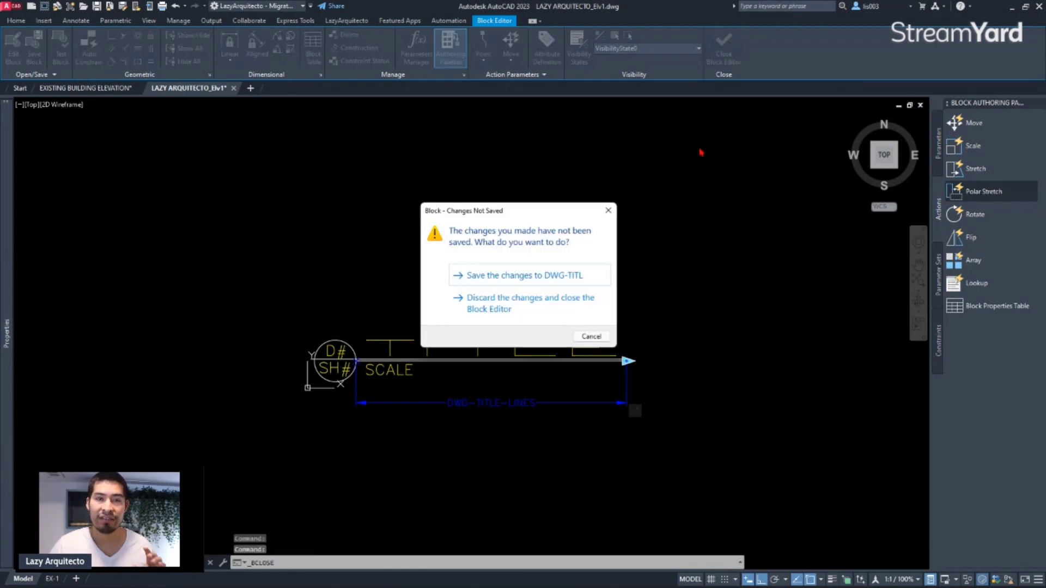
click(573, 275)
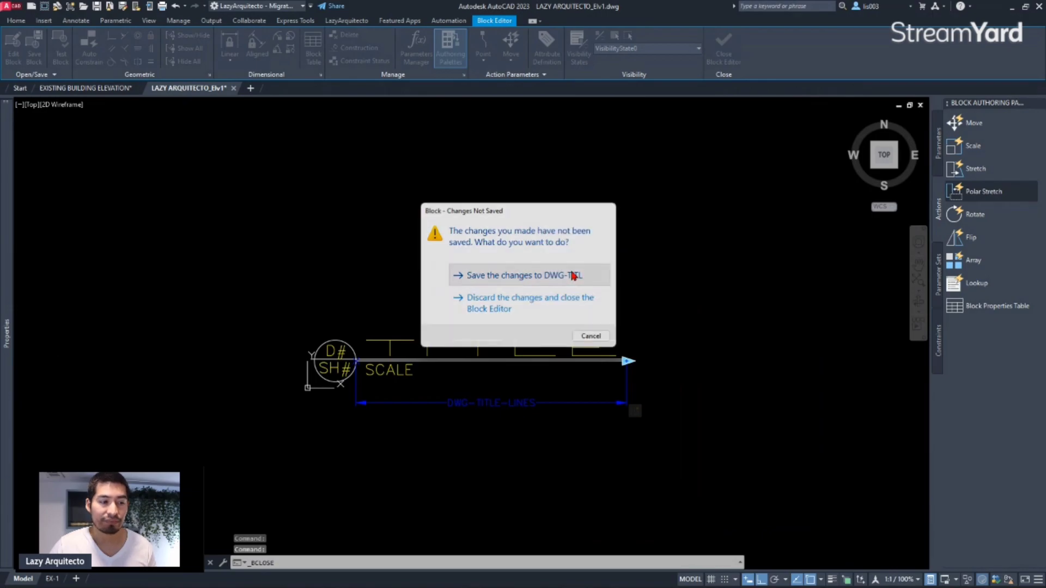
Step: Erase the two loose lines extending right from the lower PROPOSED FLOOR PLAN title block
middle_drag(679, 391, 506, 339)
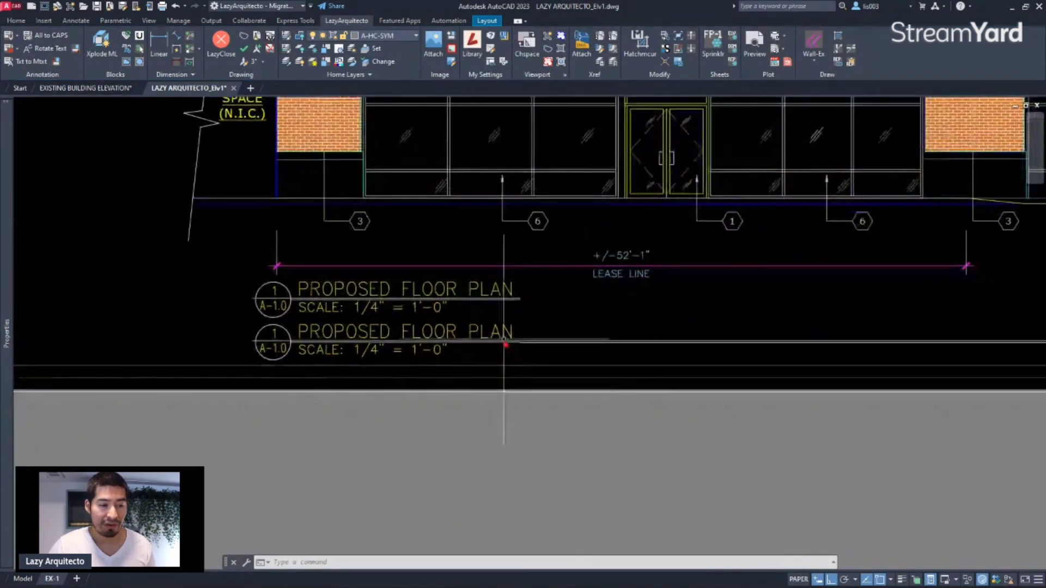
click(680, 351)
click(675, 322)
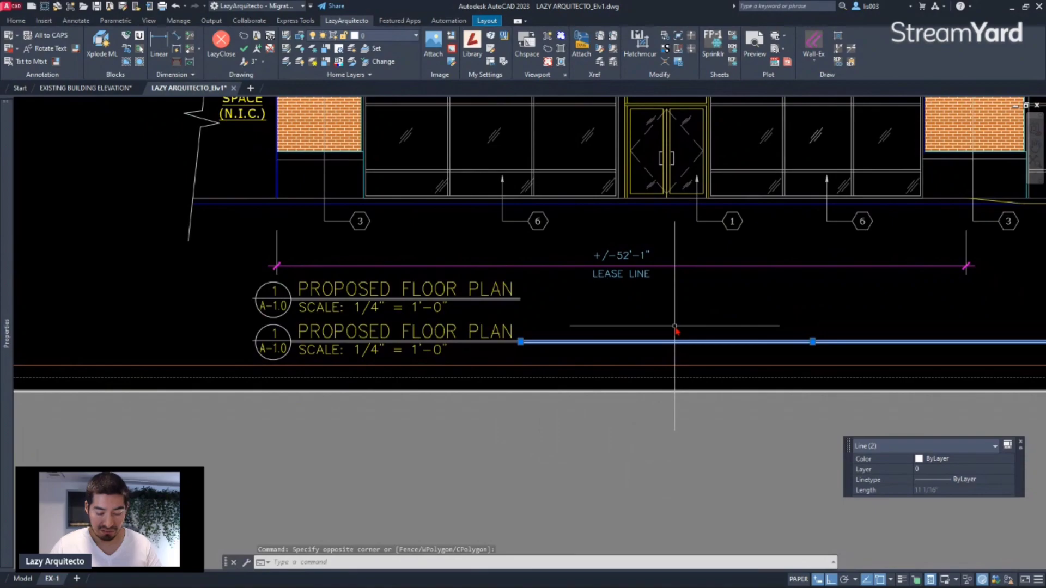
key(Delete)
Step: Stretch the lower title block's underline to the right with its linear grip, to a DWG-TITLE-LINES length of about 1'-4 7/8"
click(642, 349)
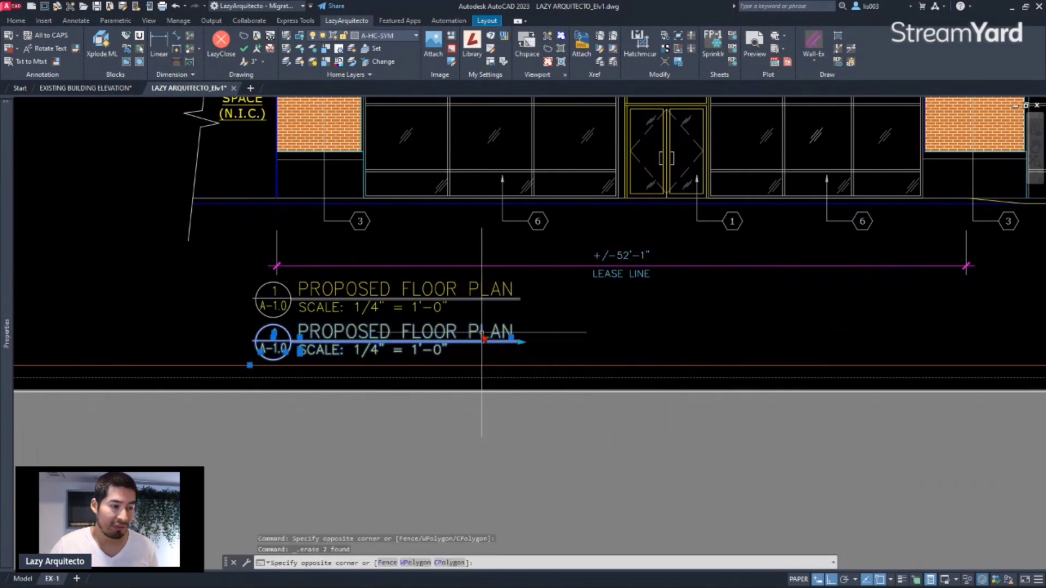
click(483, 347)
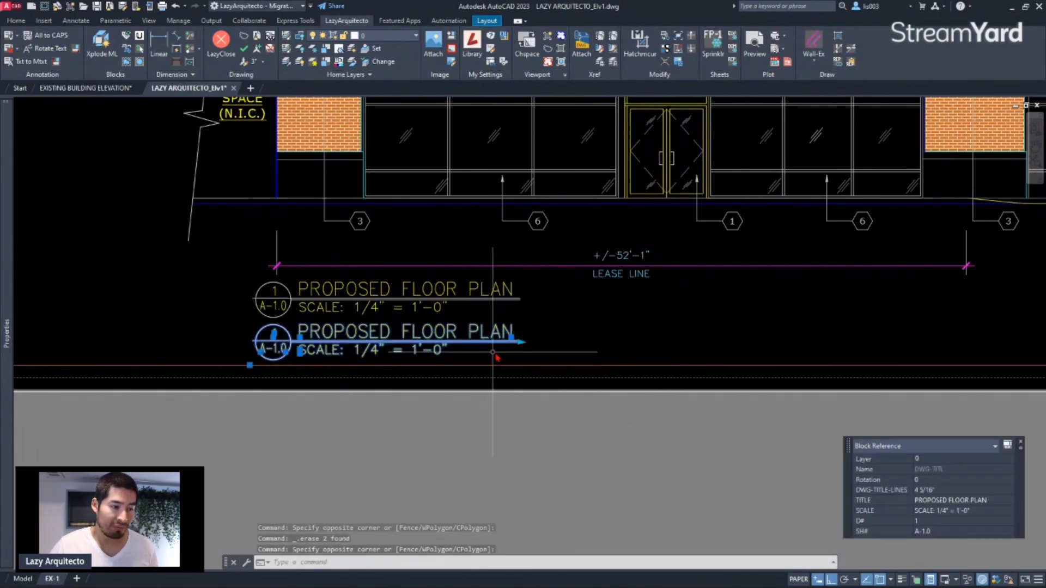
click(522, 344)
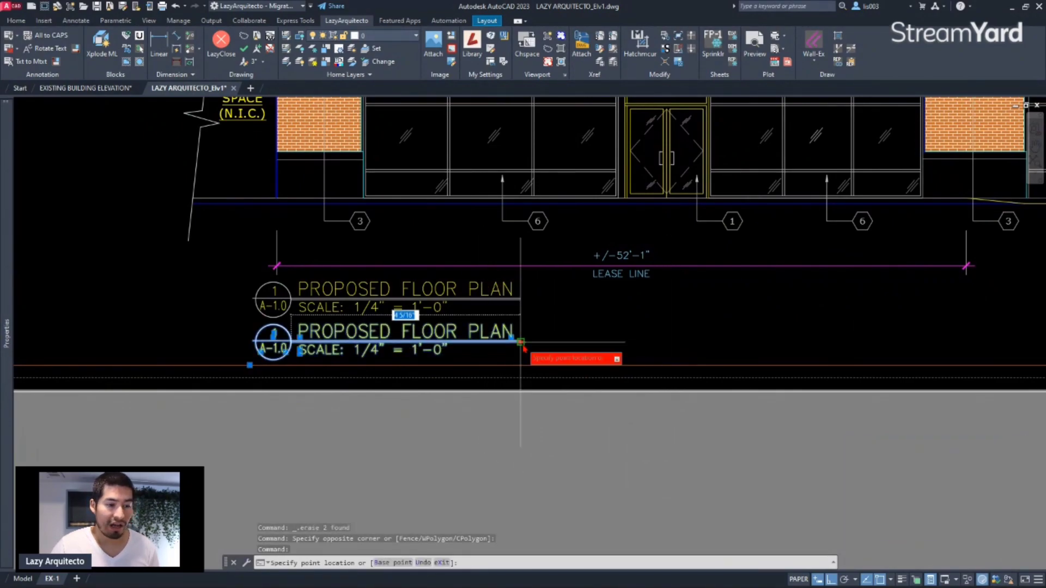
click(794, 343)
click(794, 343)
scroll(813, 352, down, 3)
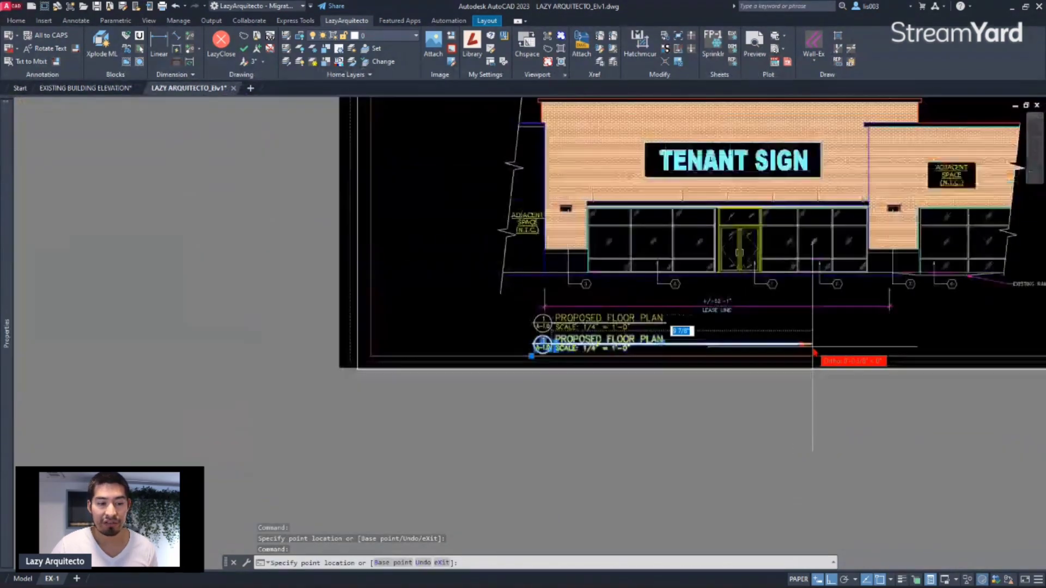
click(1001, 346)
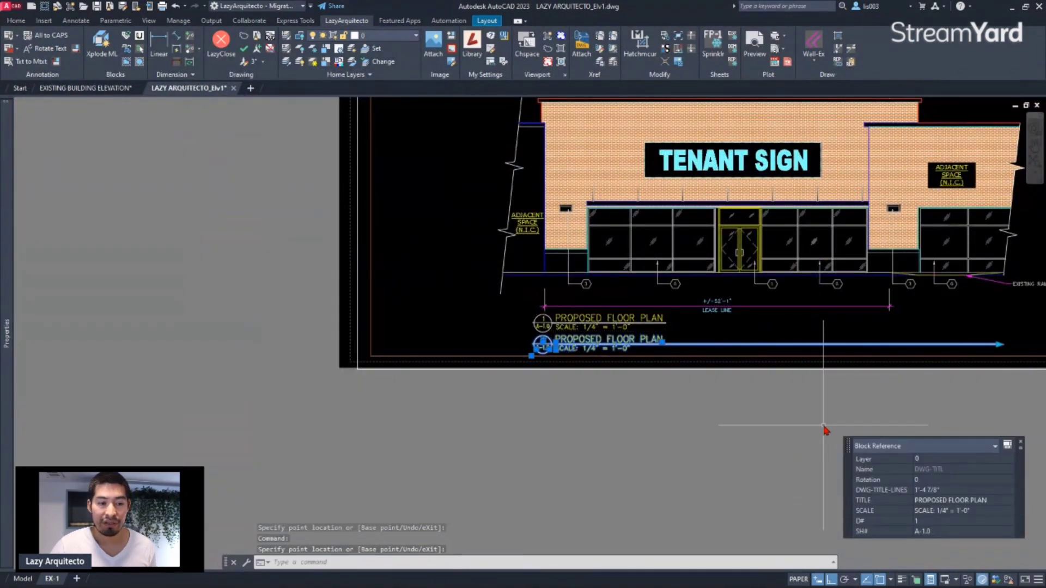
key(Escape)
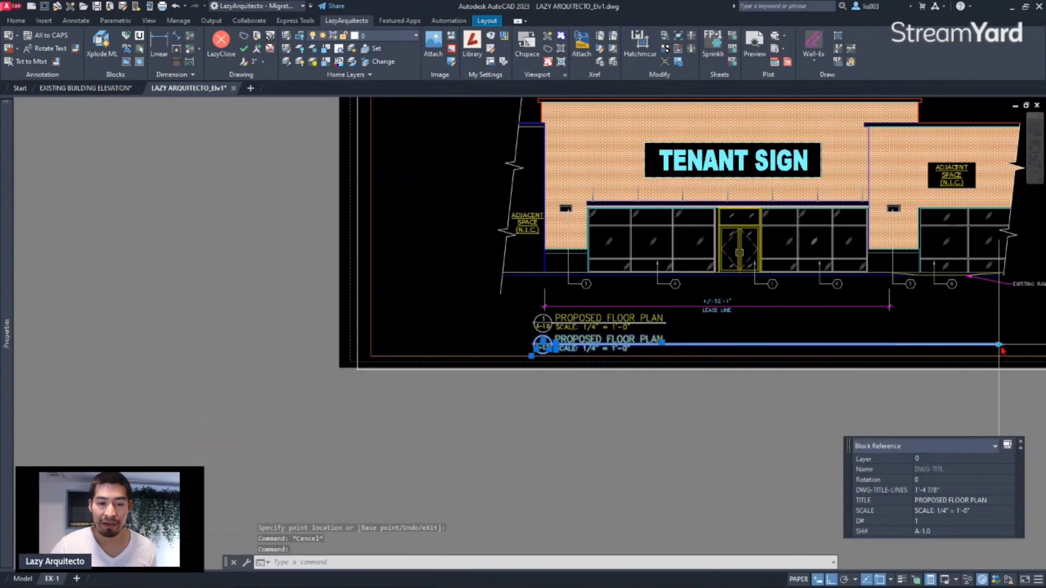
Step: Examine the lower title block's stretched underline and its grips beneath the elevation, leaving the block unselected
click(994, 346)
scroll(706, 354, up, 5)
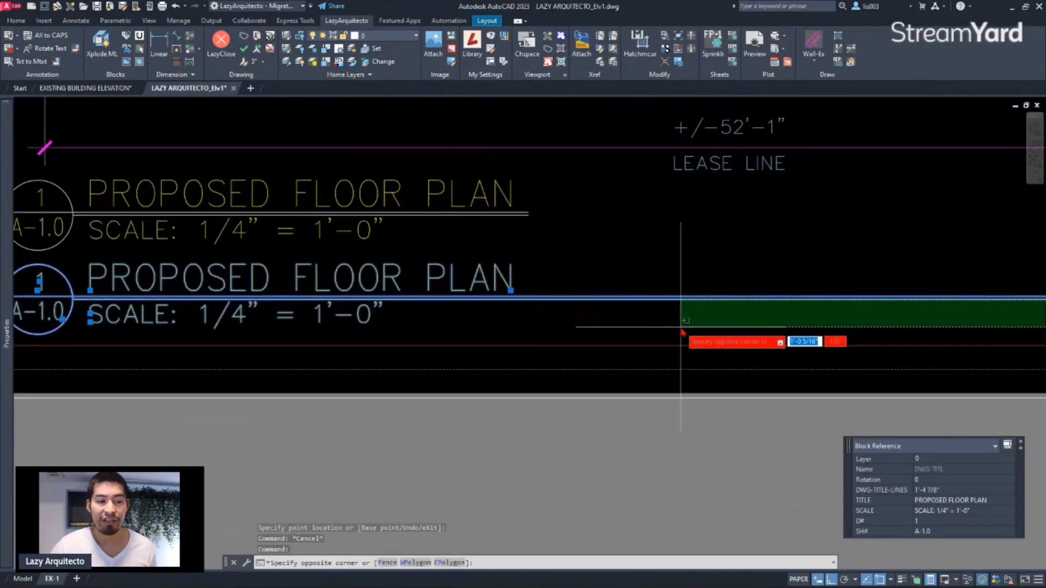
key(Escape)
scroll(654, 347, down, 3)
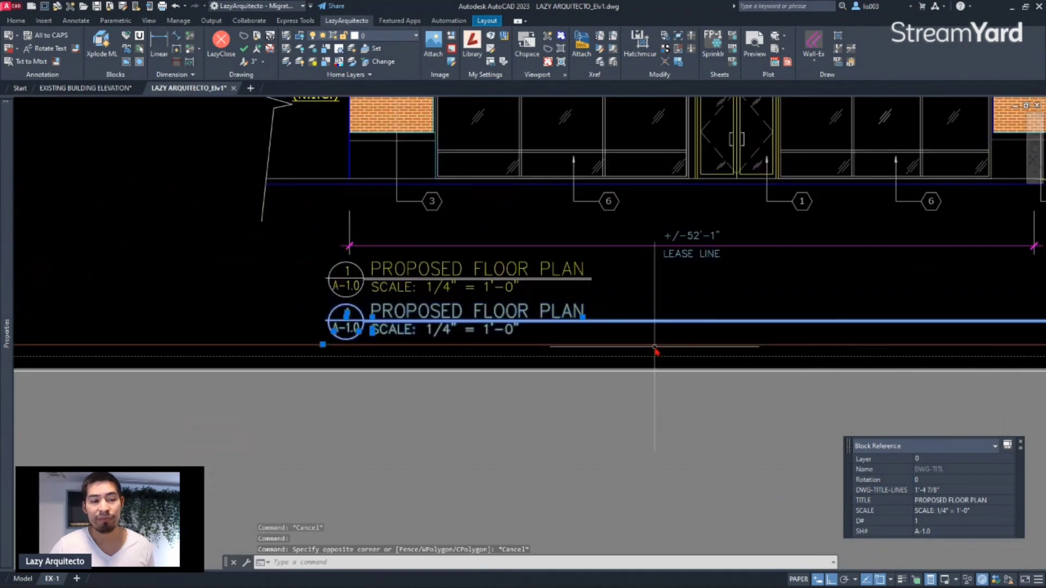
key(Escape)
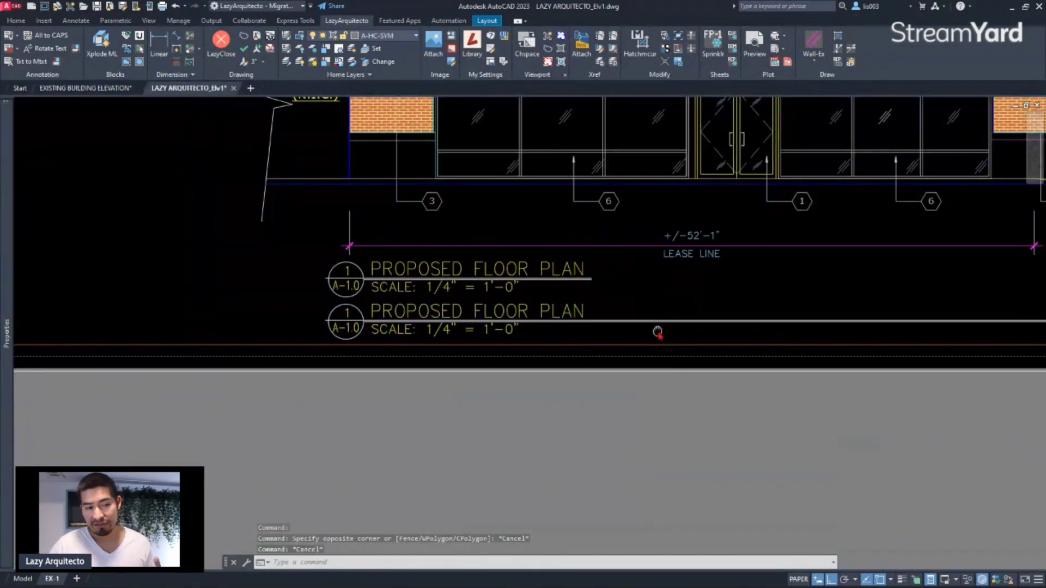
middle_drag(658, 331, 608, 376)
scroll(607, 380, down, 3)
click(603, 380)
click(533, 370)
click(524, 388)
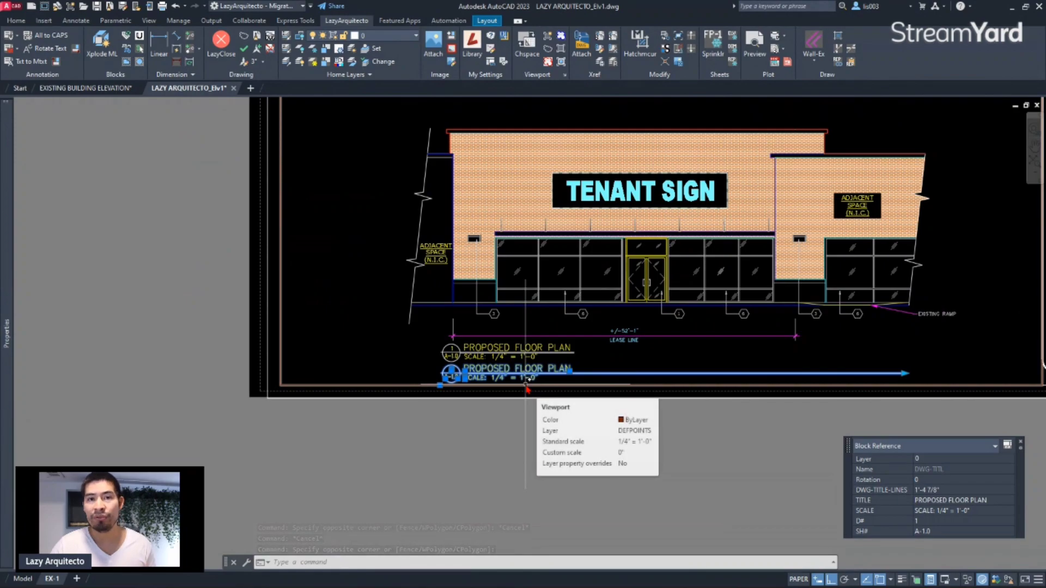
scroll(527, 387, up, 3)
key(Escape)
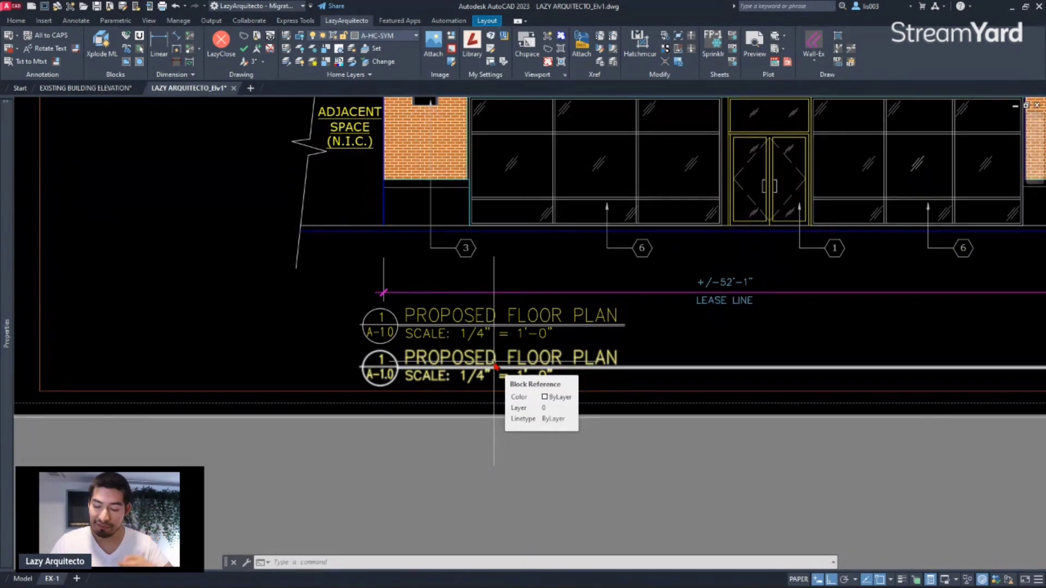
Step: Review the lower title block's attributes and its TITLE value in the Enhanced Attribute Editor, leaving them unedited
scroll(495, 367, up, 3)
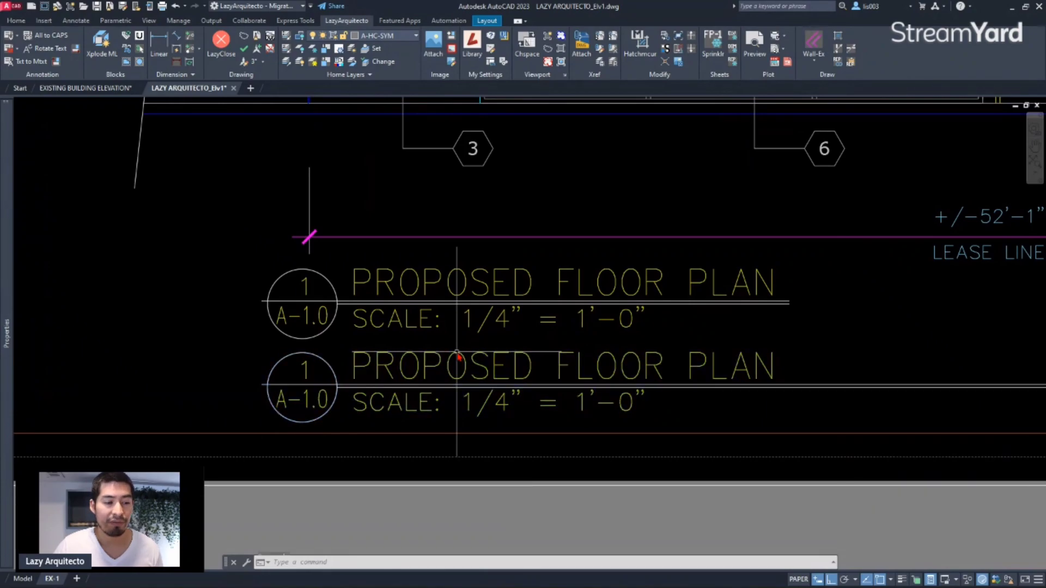
double_click(460, 360)
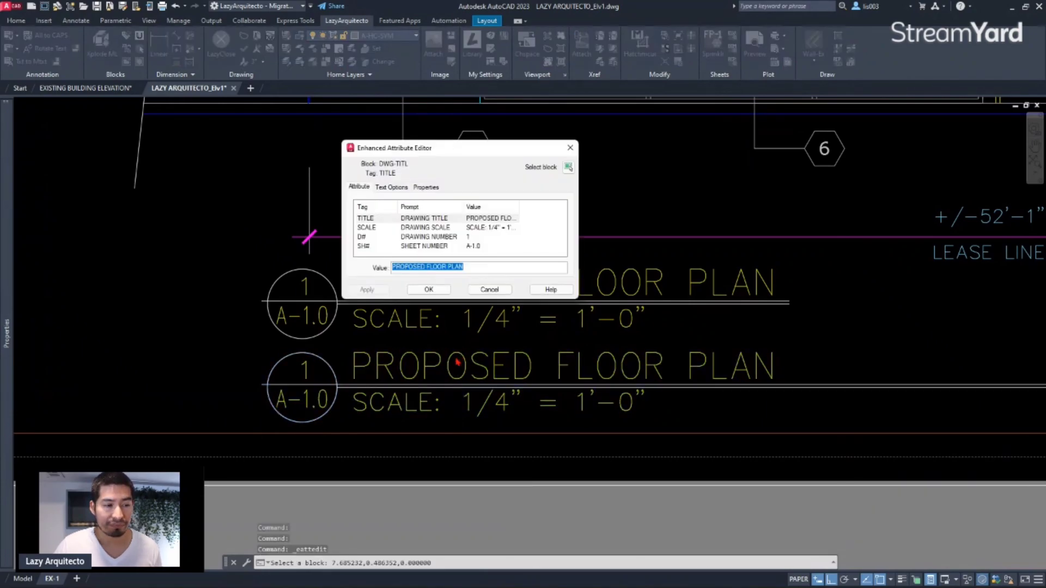
click(469, 269)
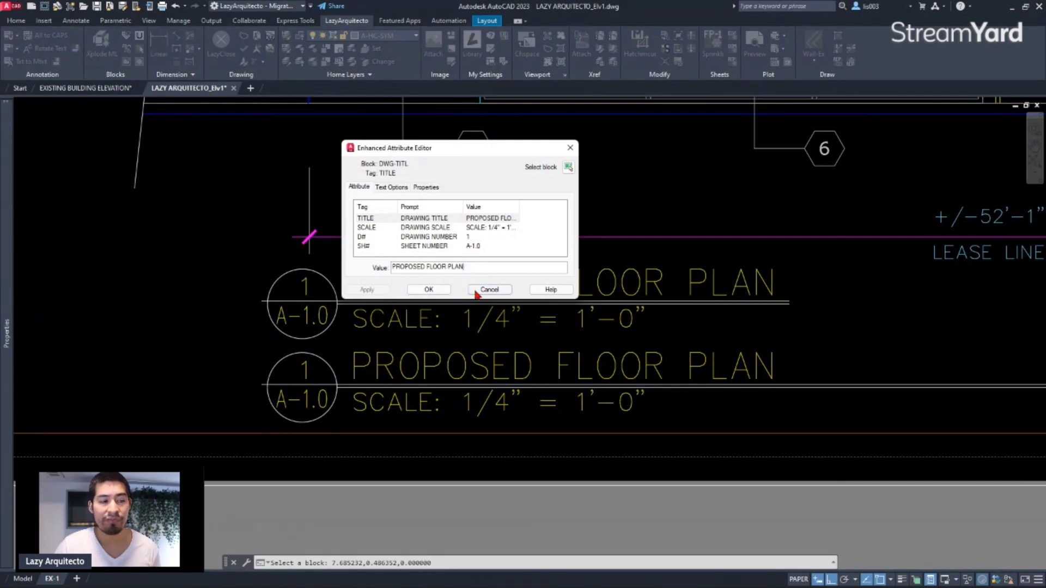
click(486, 290)
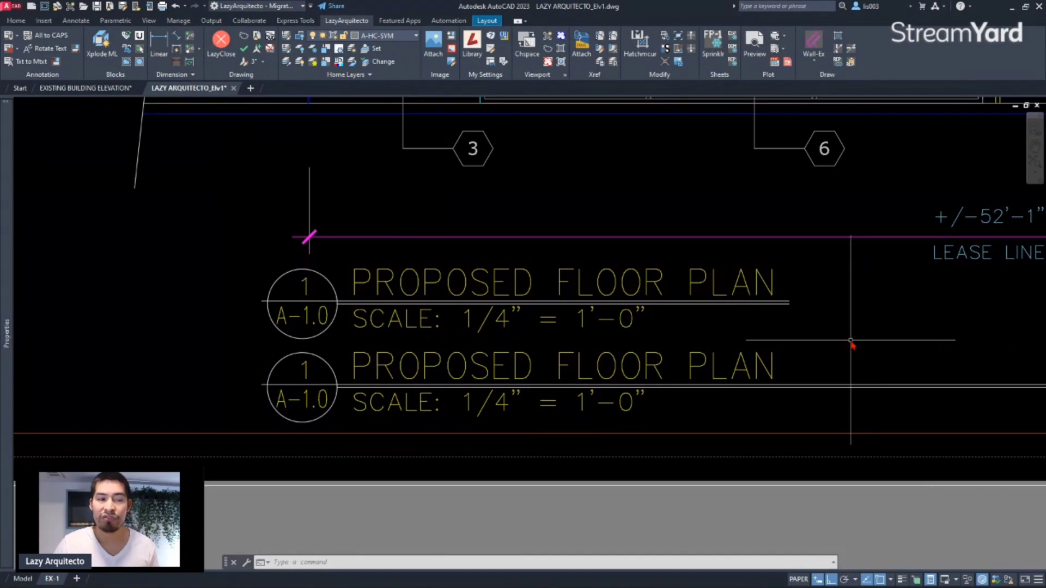
middle_drag(561, 322, 613, 338)
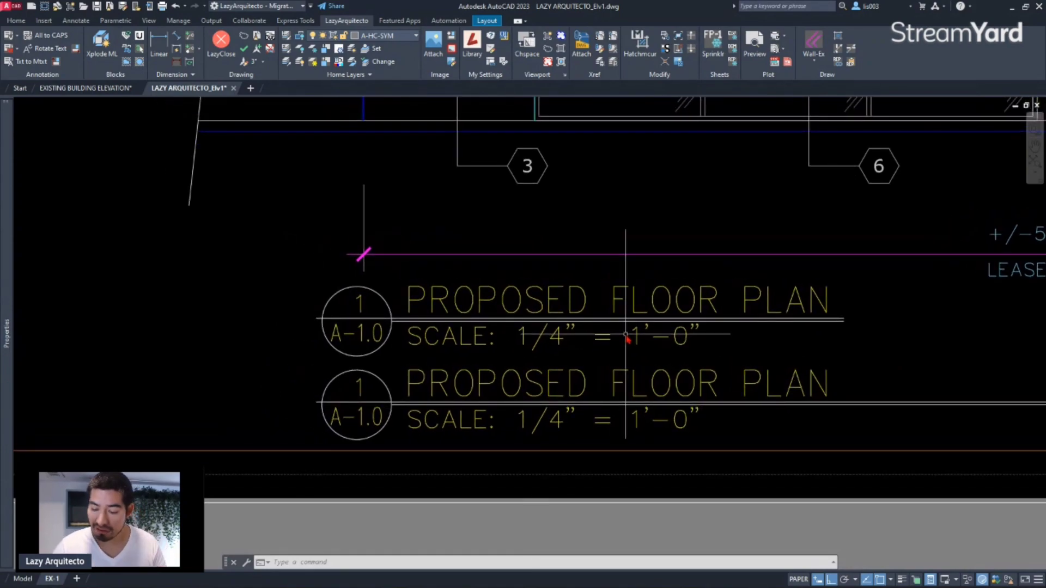
middle_drag(456, 416, 518, 385)
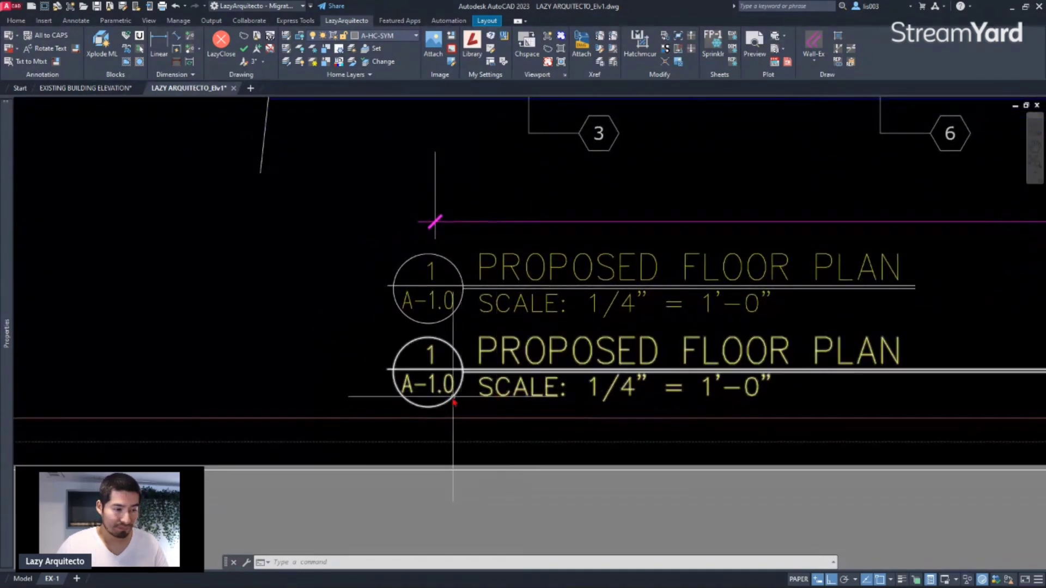
scroll(461, 401, up, 3)
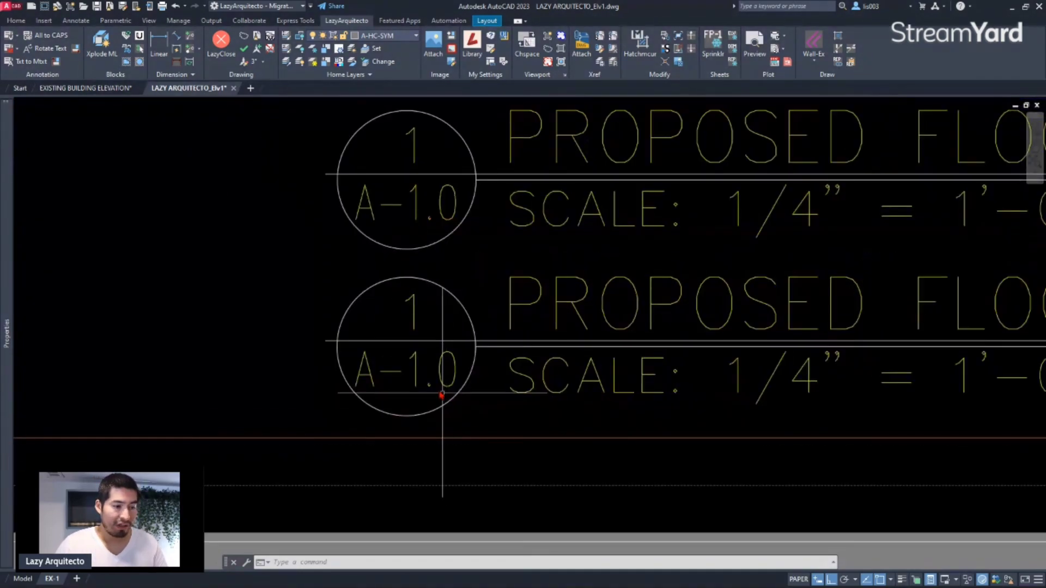
click(417, 371)
key(Escape)
double_click(417, 372)
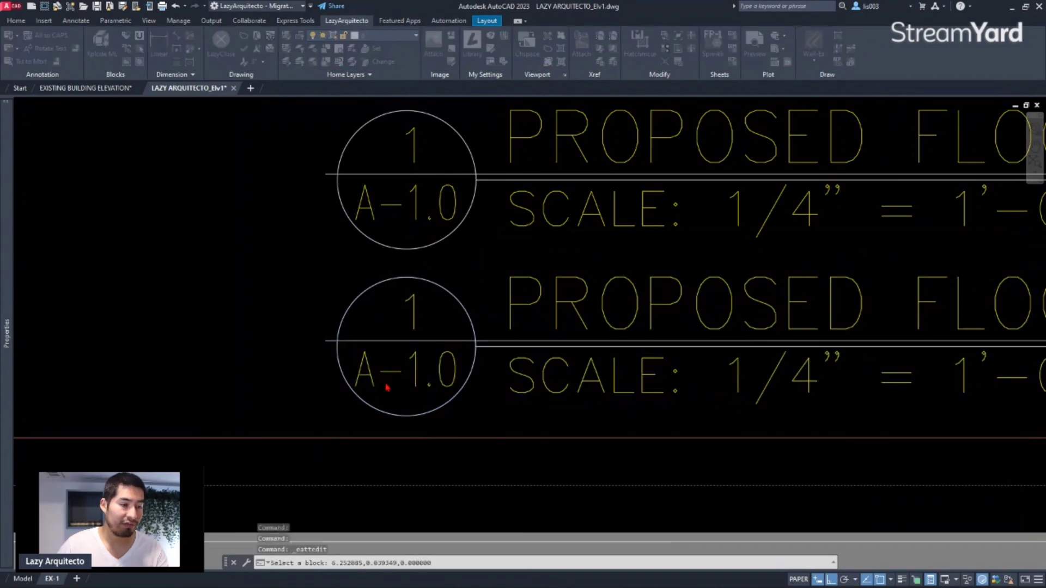
key(Escape)
key(Escape)
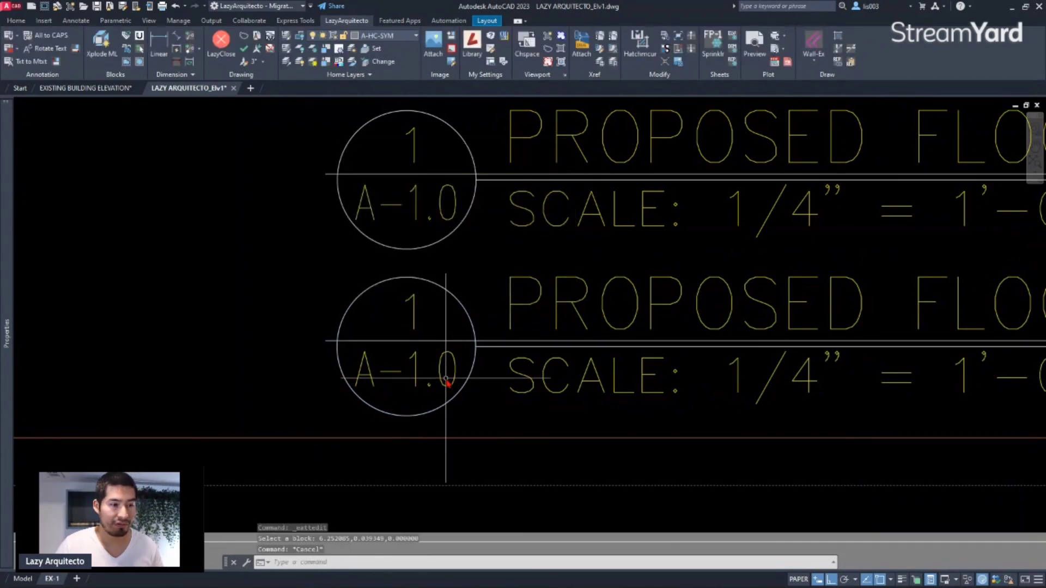
Step: Erase the upper, unstretched PROPOSED FLOOR PLAN title block from the viewport's model space and return to paper space
scroll(446, 376, down, 3)
middle_drag(628, 350, 483, 382)
double_click(659, 336)
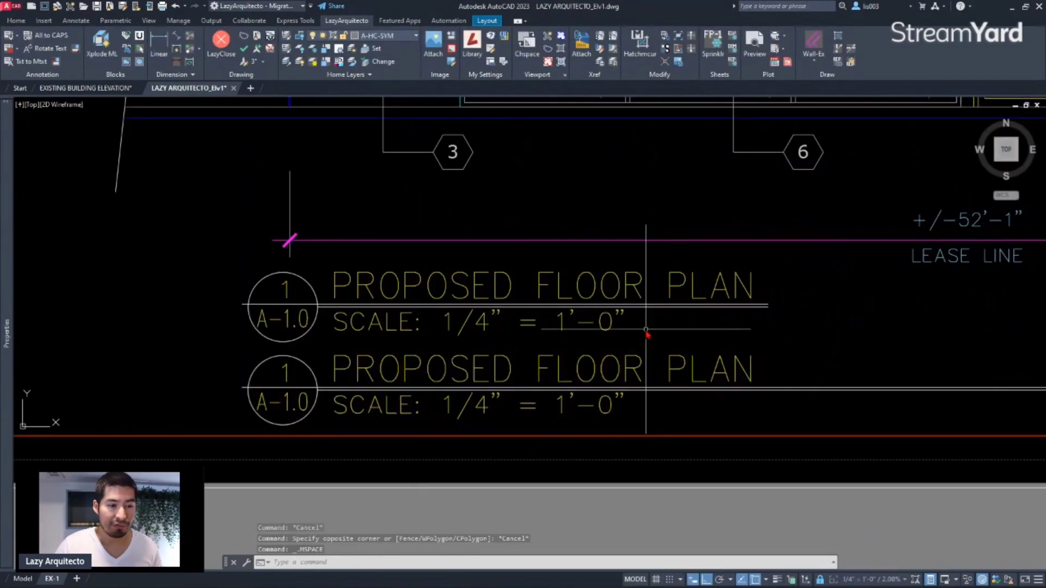
click(643, 327)
click(537, 306)
key(Delete)
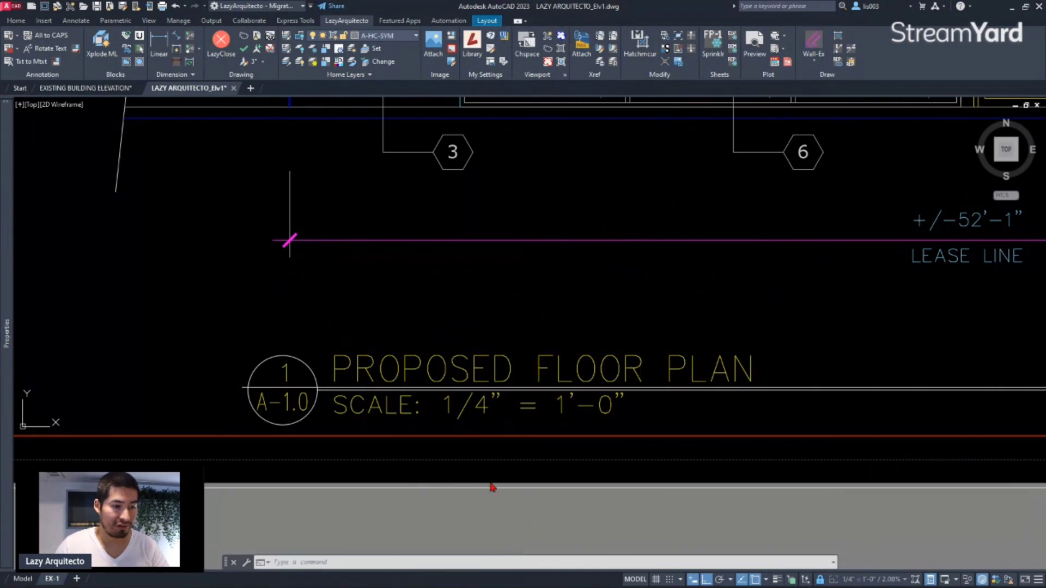
double_click(492, 490)
click(544, 395)
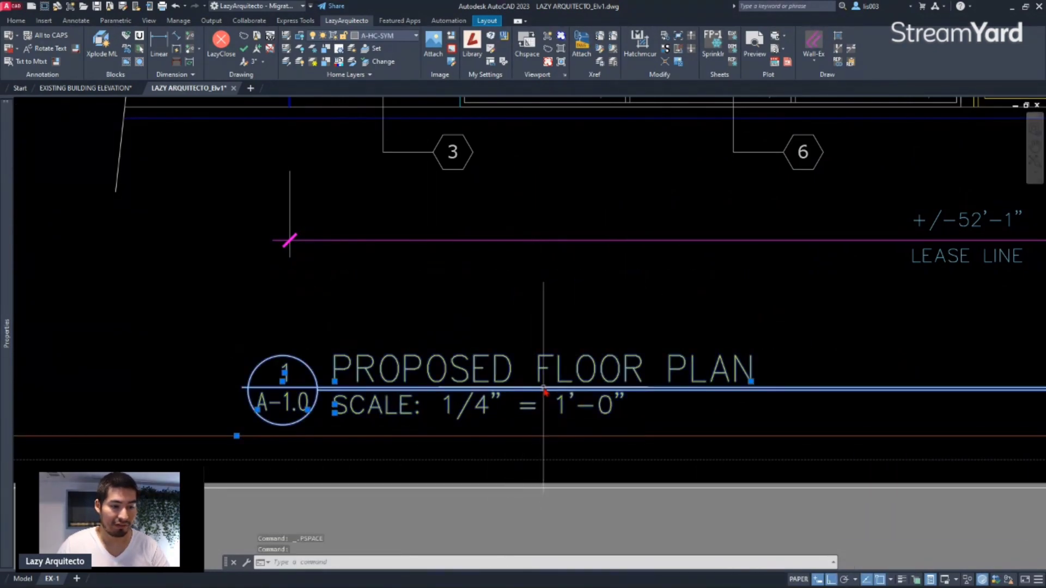
scroll(523, 401, down, 5)
scroll(467, 408, up, 3)
scroll(467, 408, up, 3)
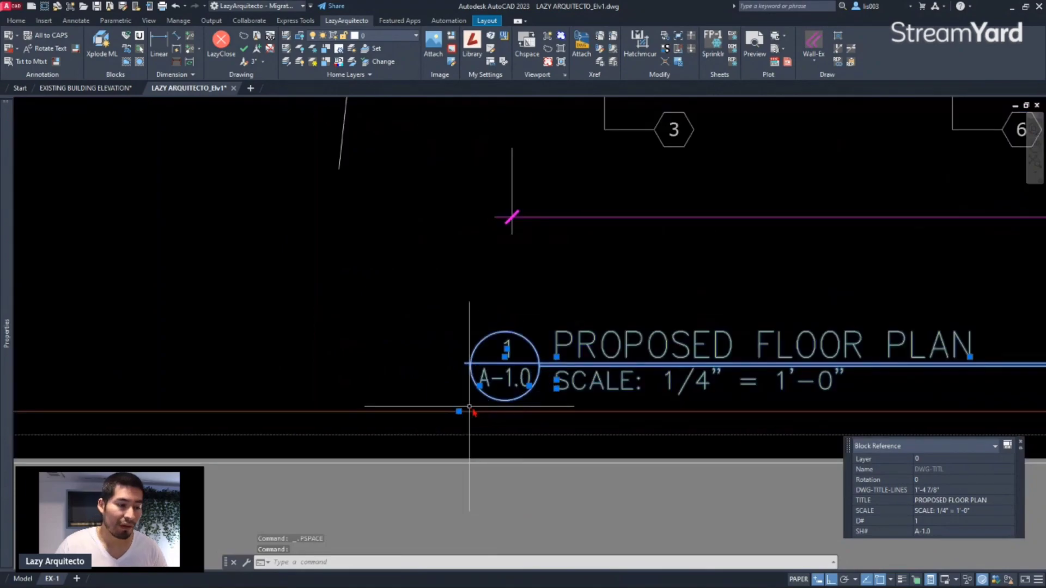
key(Escape)
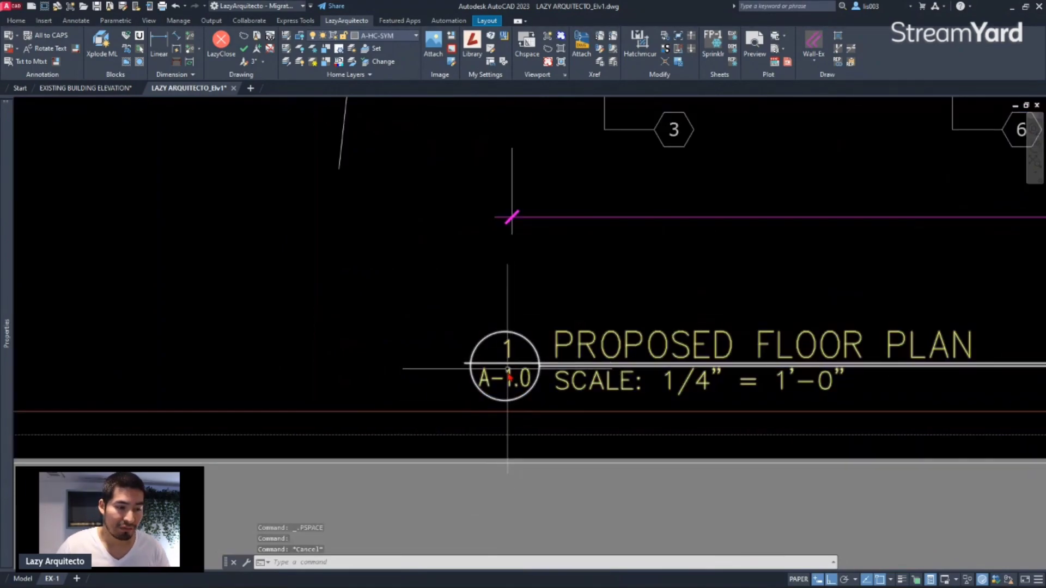
Step: Open the remaining title block's sheet number (SH#) attribute value for editing in the Enhanced Attribute Editor
double_click(512, 380)
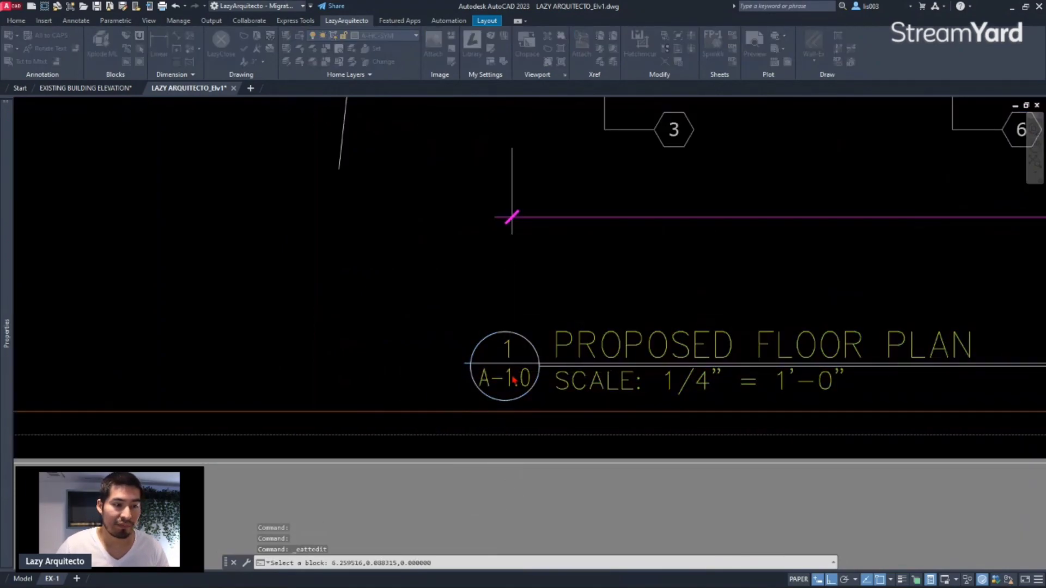
click(415, 268)
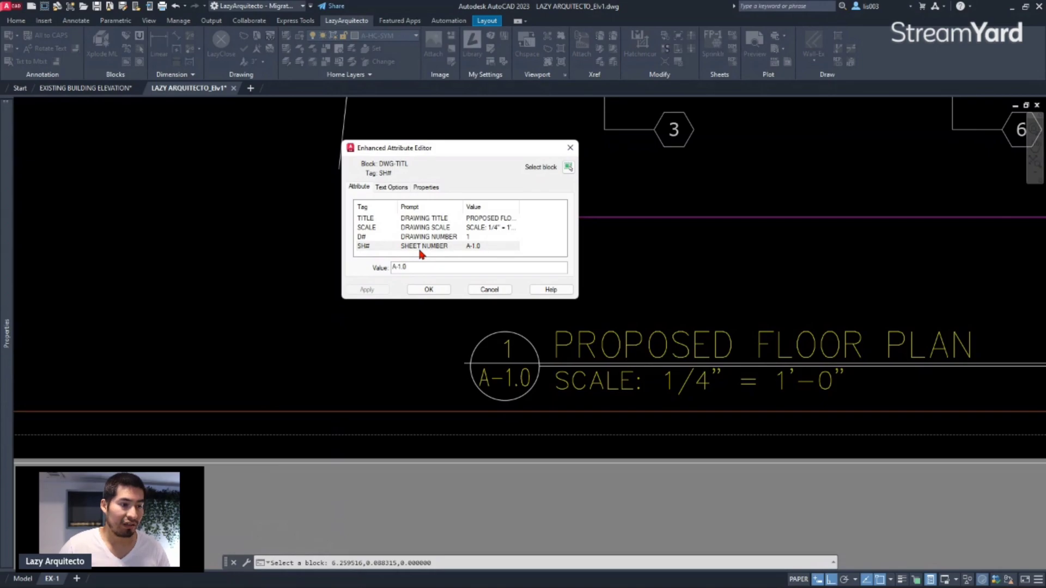
Step: Review the SHEET NUMBER attribute of the drawing title block, leave the attribute editor without changes, and inspect the title on the sheet
click(430, 248)
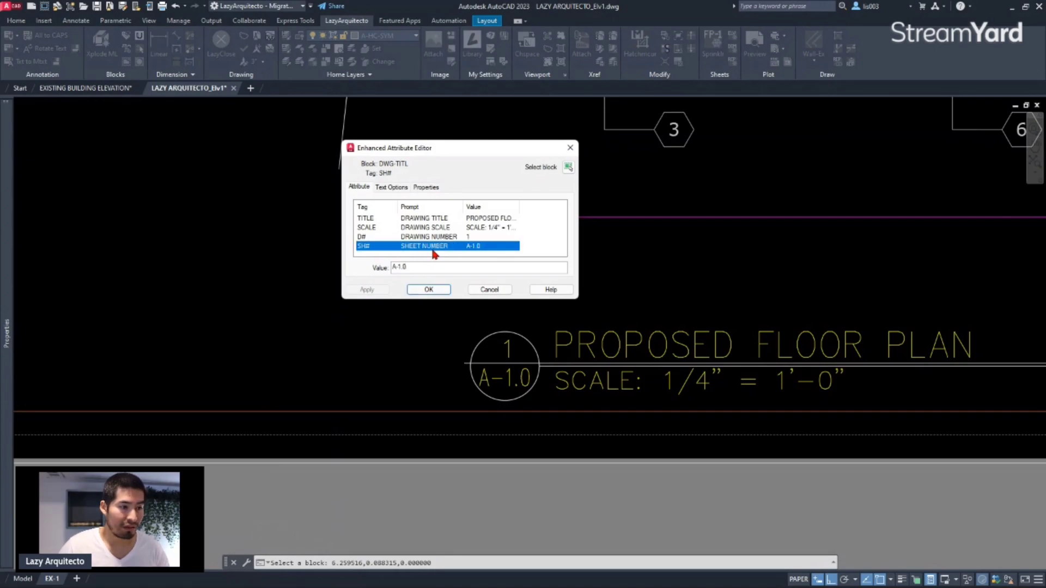
click(479, 288)
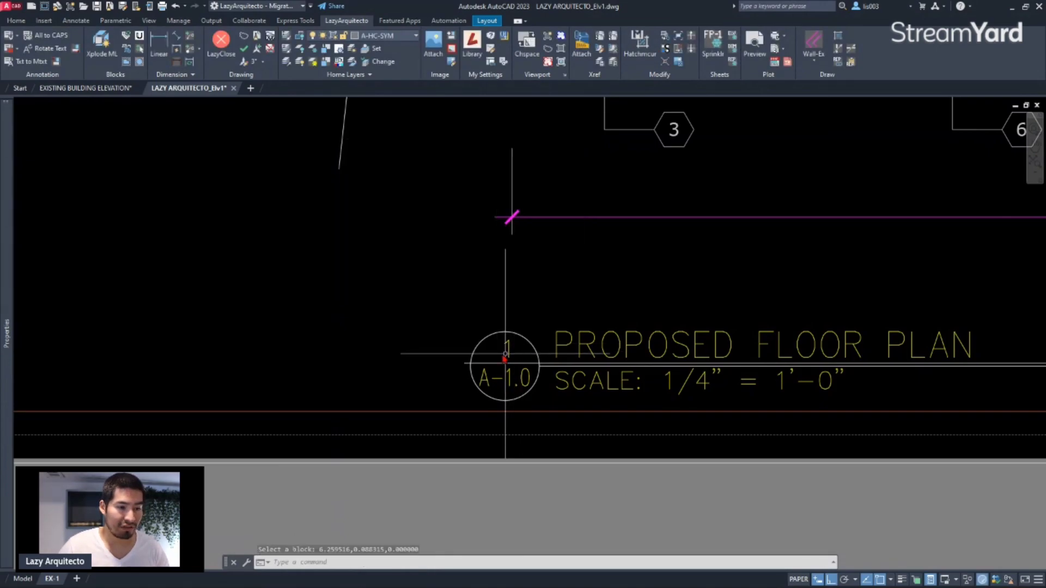
scroll(500, 360, down, 3)
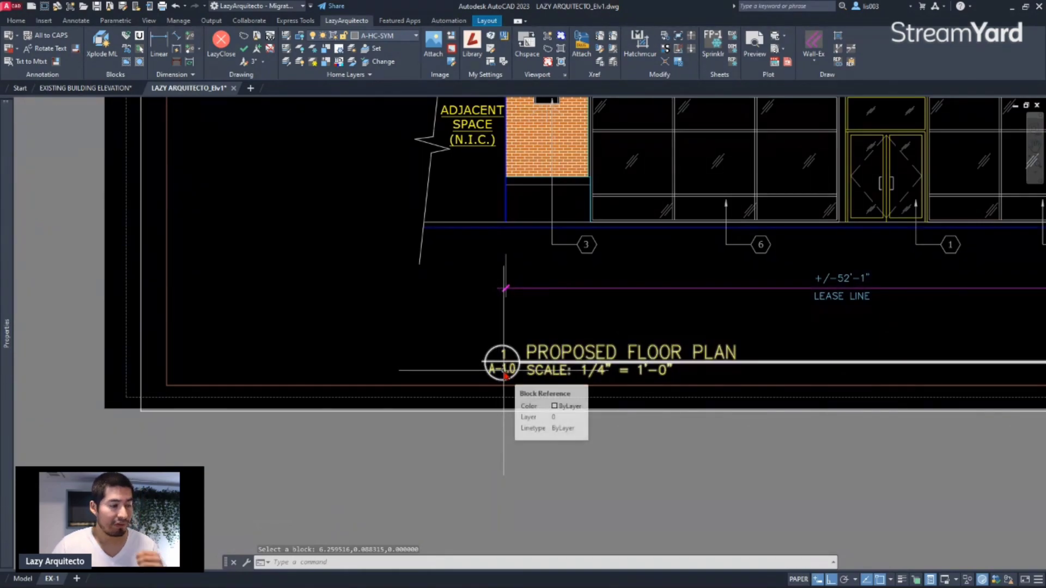
middle_drag(504, 375, 328, 402)
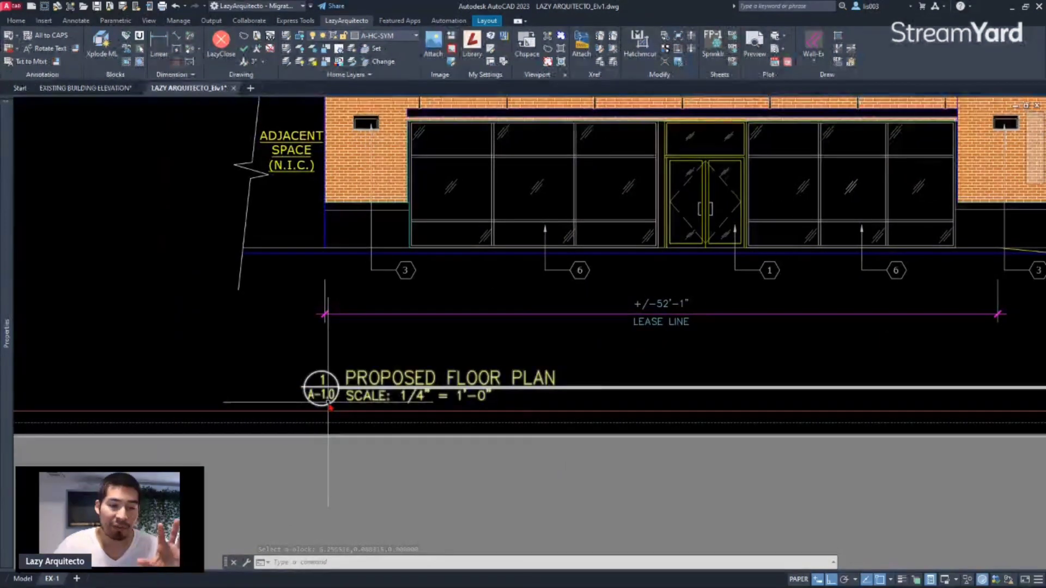
scroll(328, 402, down, 3)
scroll(301, 418, up, 4)
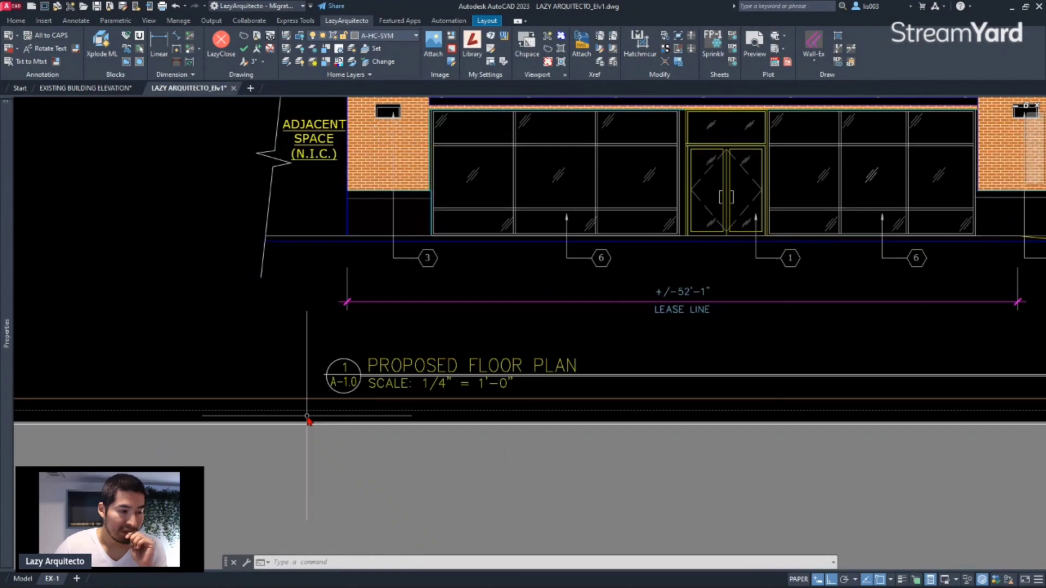
scroll(329, 414, up, 3)
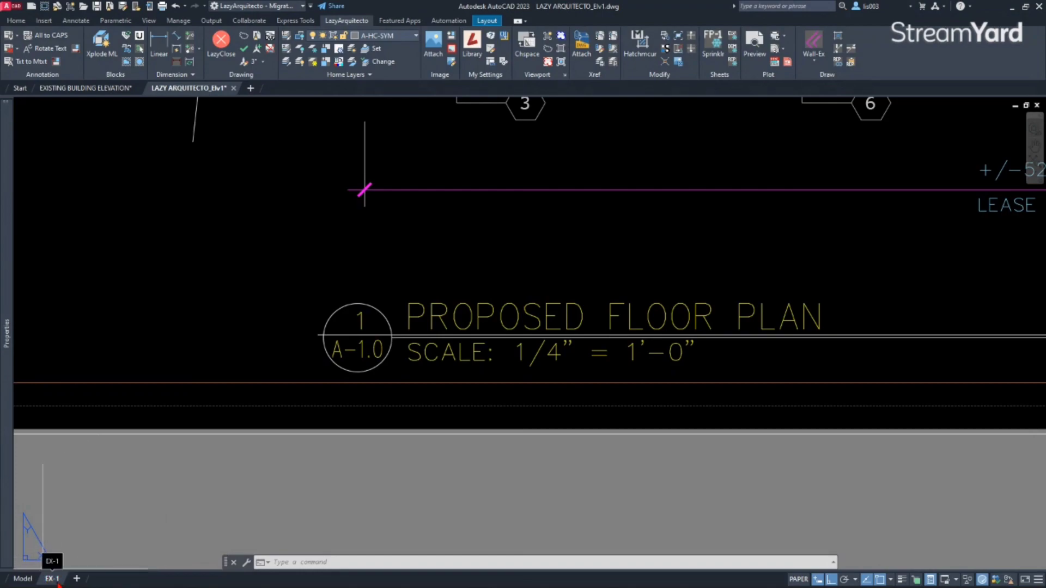
click(391, 323)
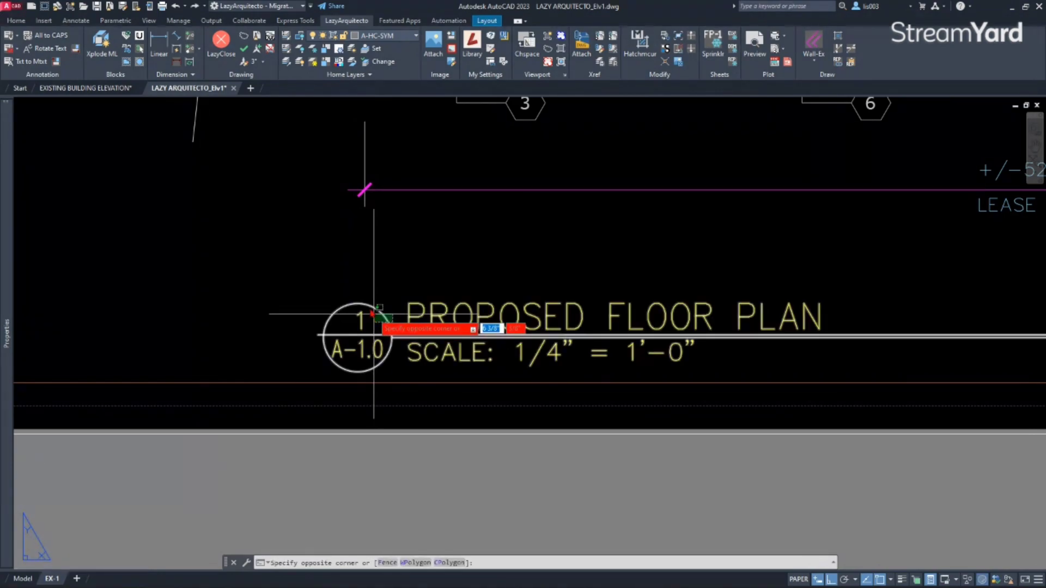
click(351, 376)
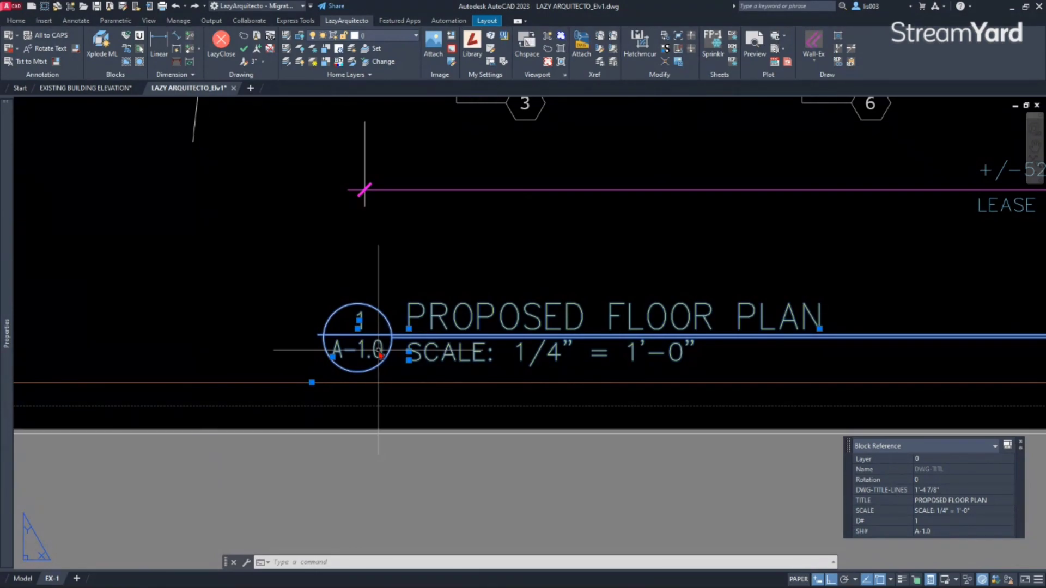
middle_drag(362, 373, 398, 420)
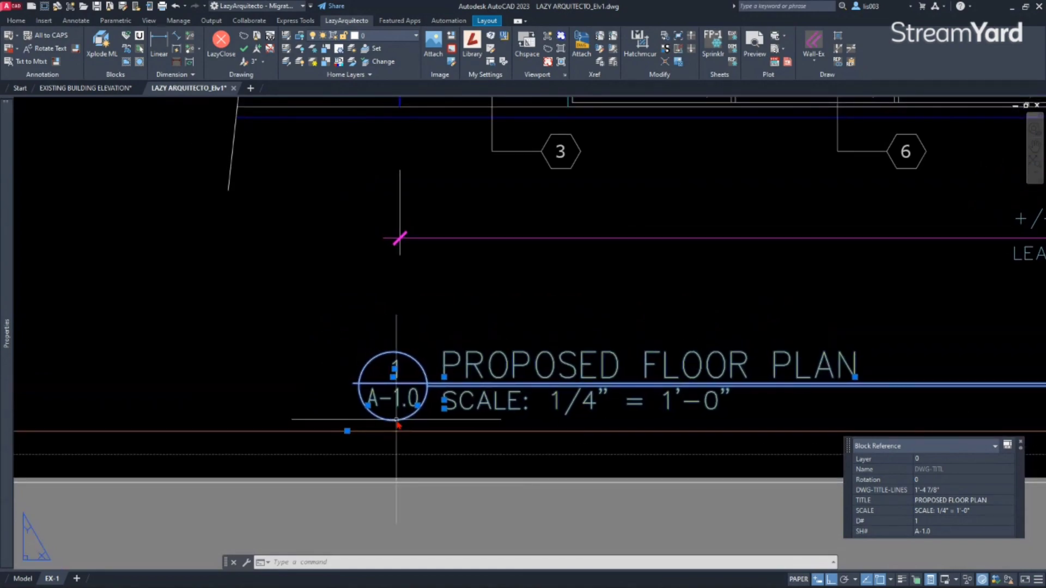
key(Escape)
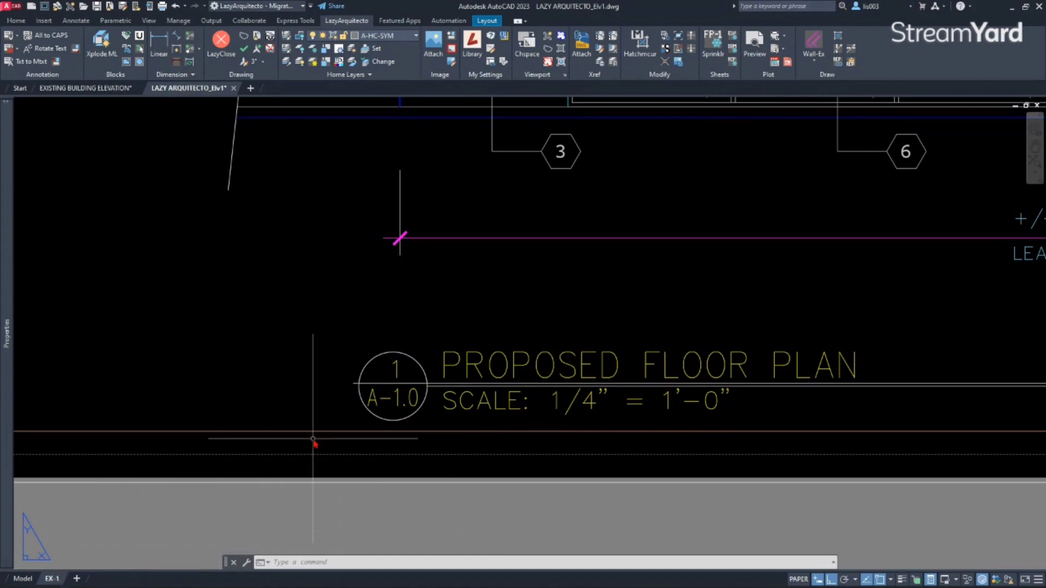
click(407, 398)
click(401, 363)
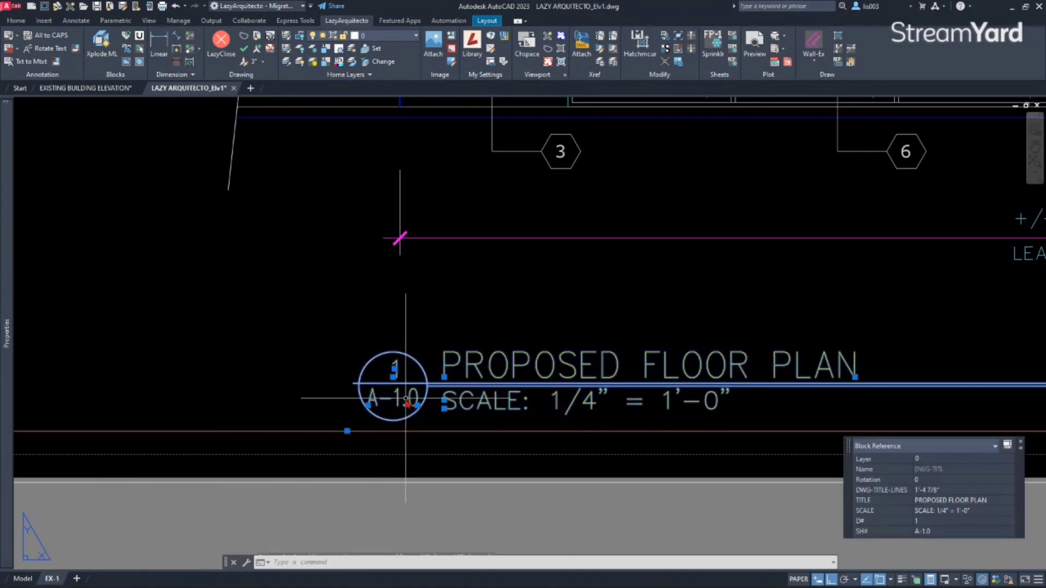
key(Escape)
Step: Open the PROPOSED FLOOR PLAN drawing title block (DWG-TITL) in the Block Editor
click(425, 376)
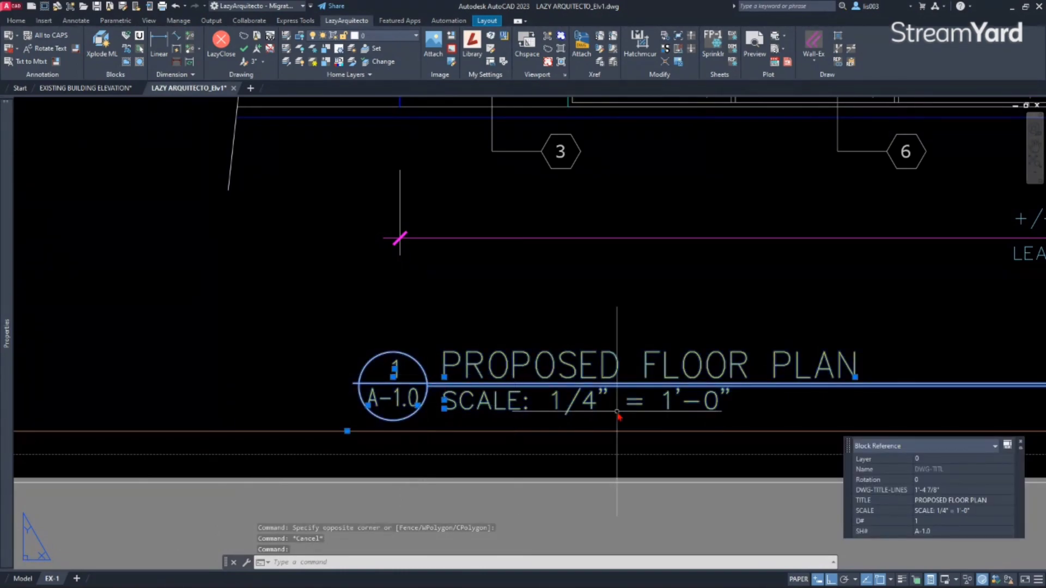
right_click(482, 375)
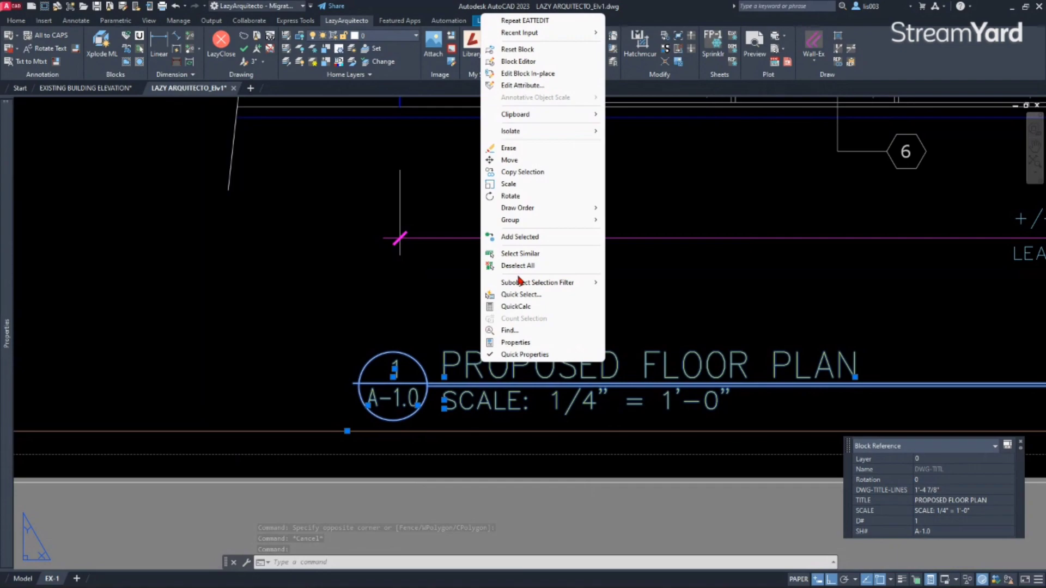
click(526, 62)
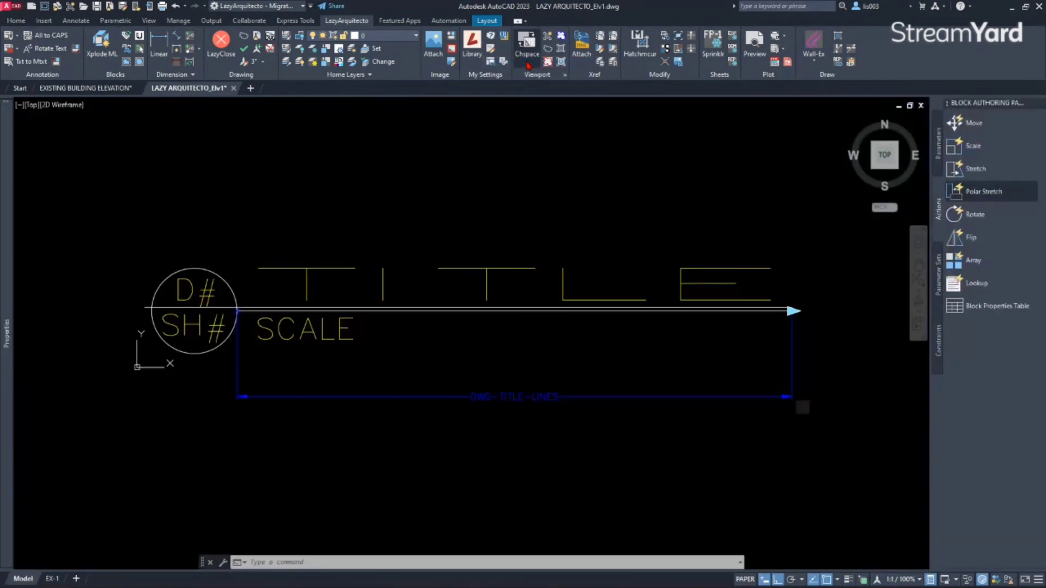
middle_drag(260, 309, 373, 327)
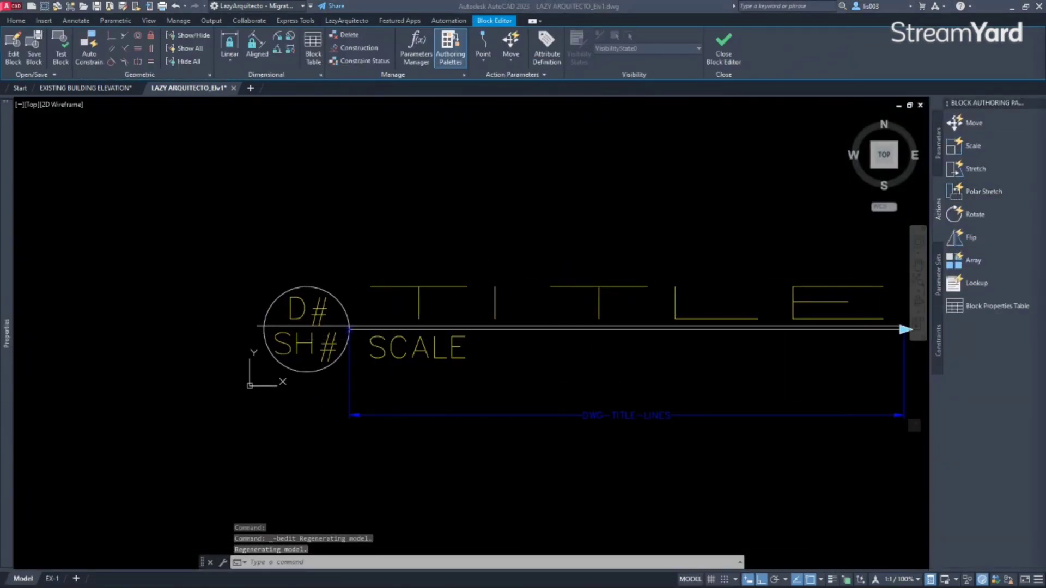
Step: Open the SH# attribute definition for editing and start inserting a field as its default value
click(288, 340)
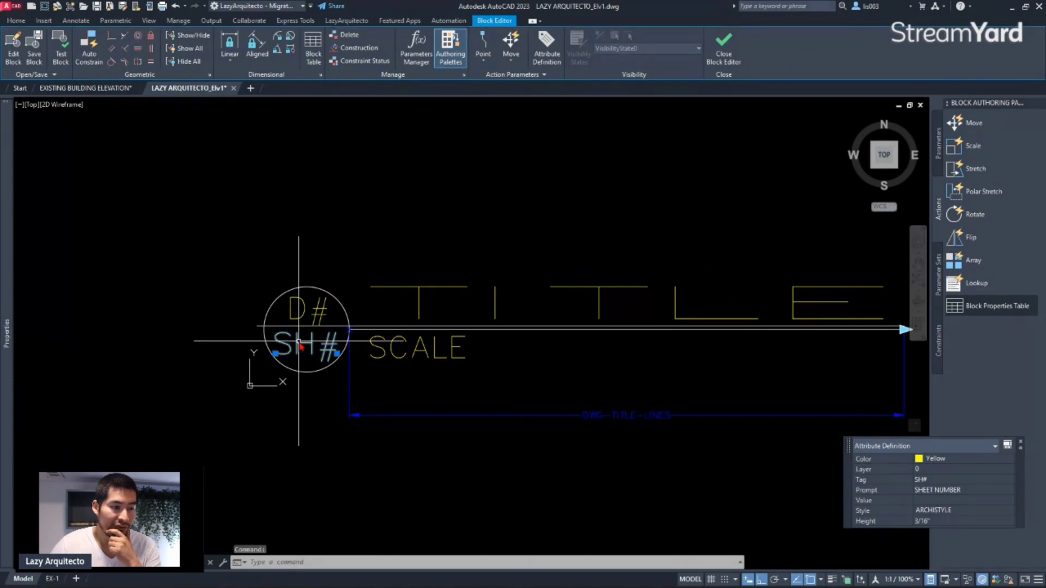
double_click(299, 343)
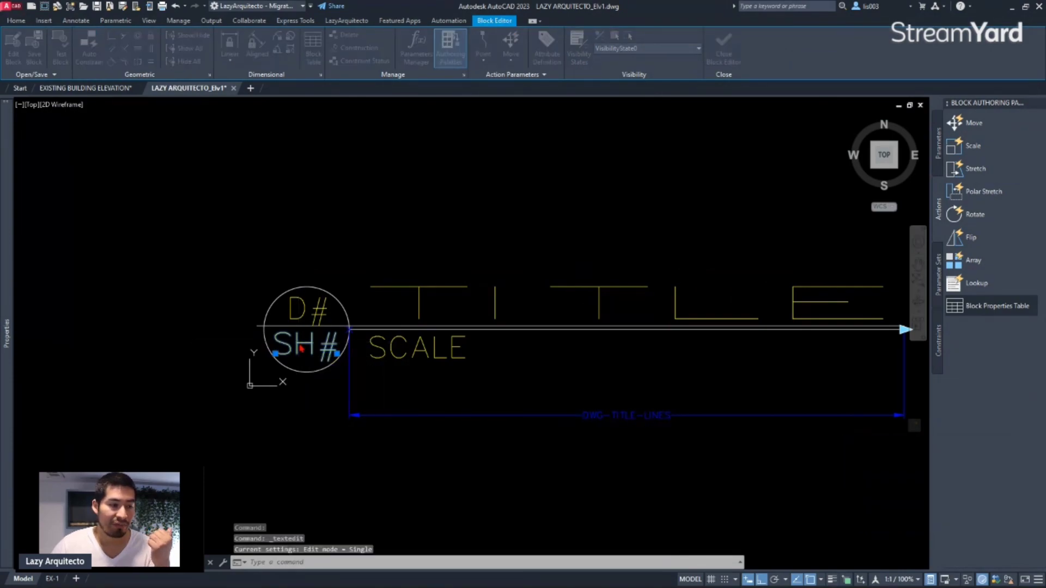
drag(493, 262, 518, 257)
click(520, 303)
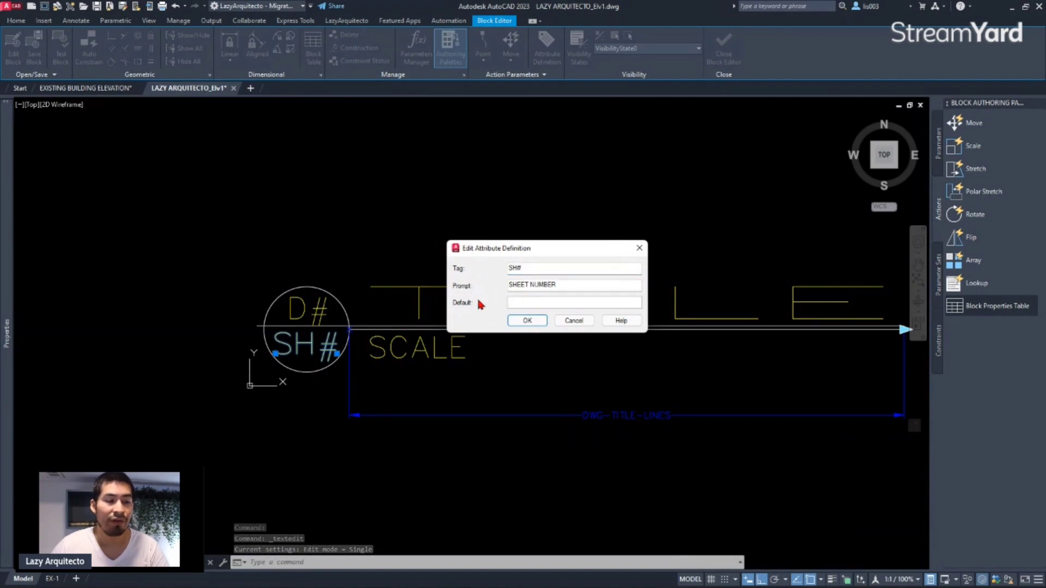
right_click(520, 304)
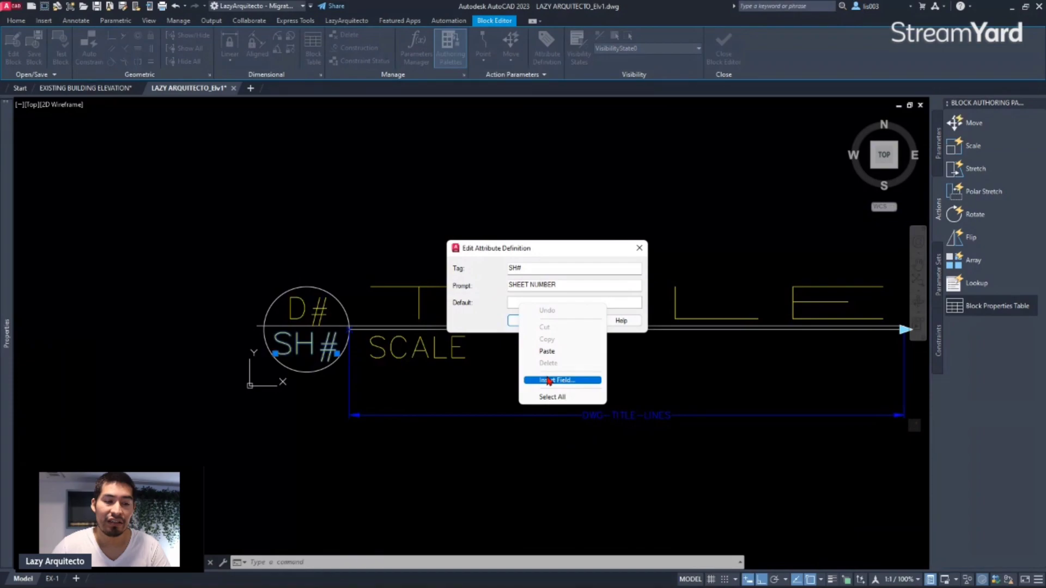
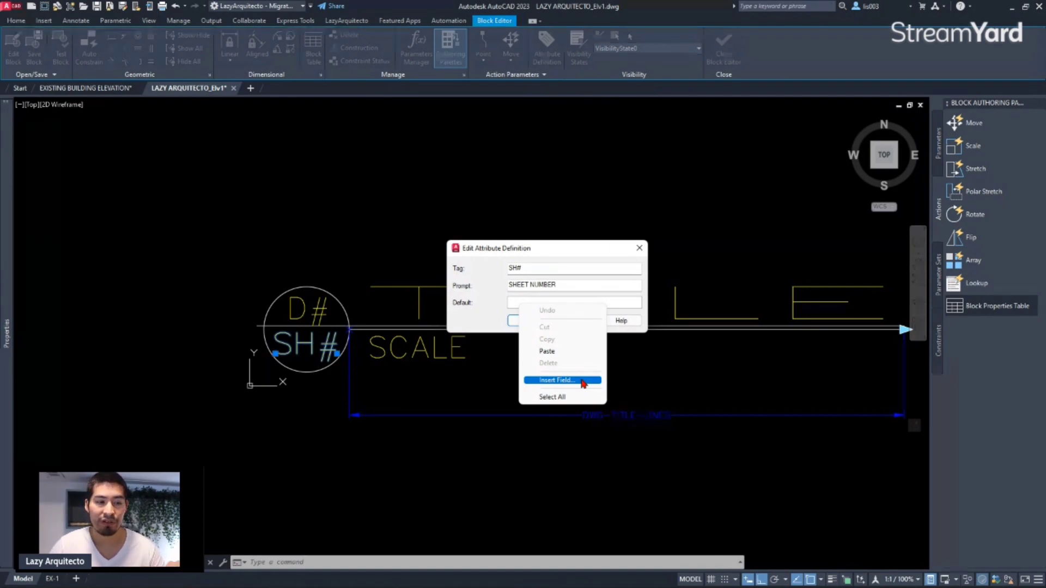
click(583, 381)
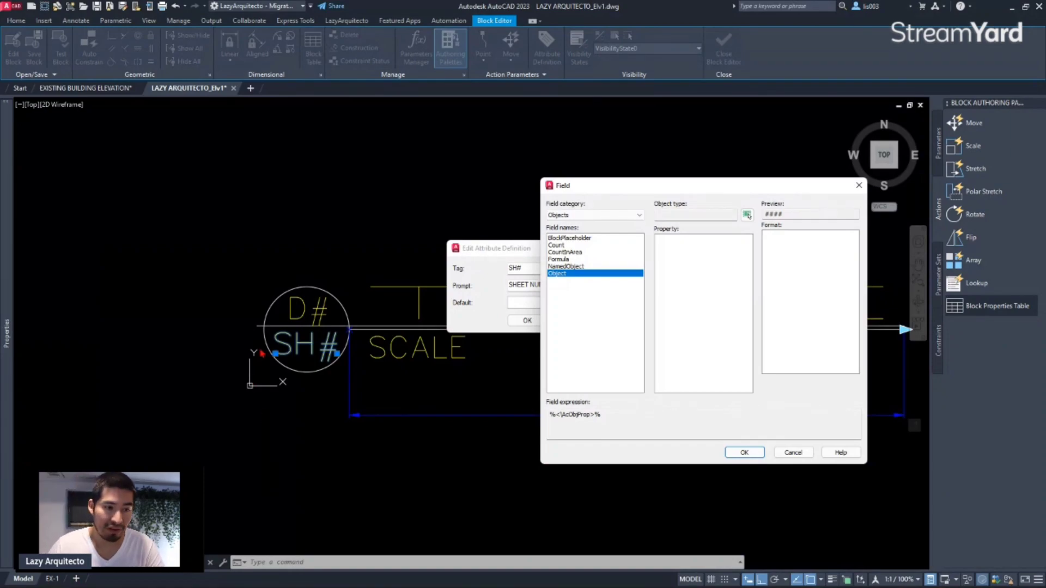
Step: Show all field categories and choose SystemVariable as the field name
click(575, 217)
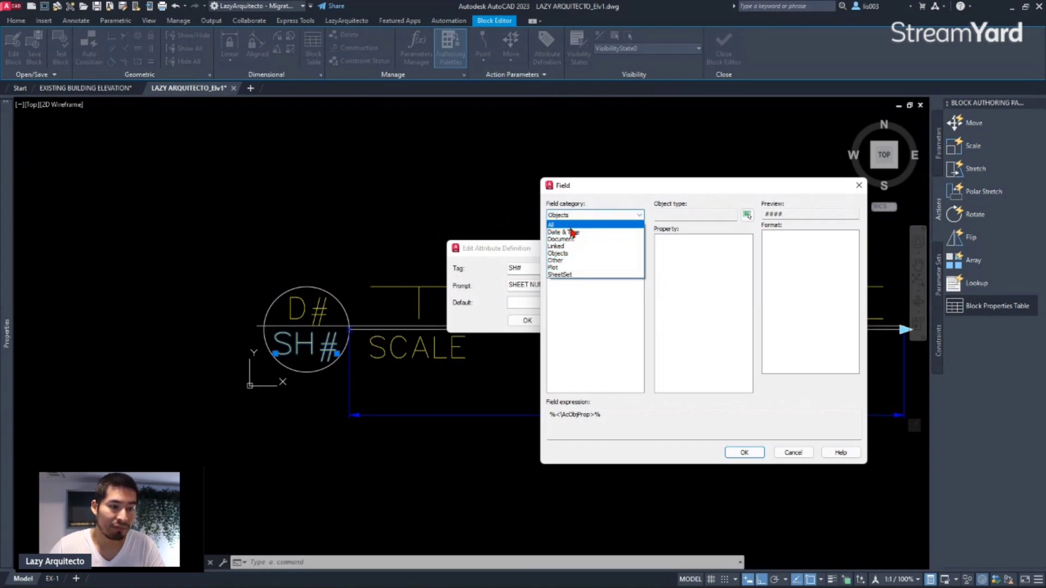
click(571, 228)
scroll(581, 313, down, 6)
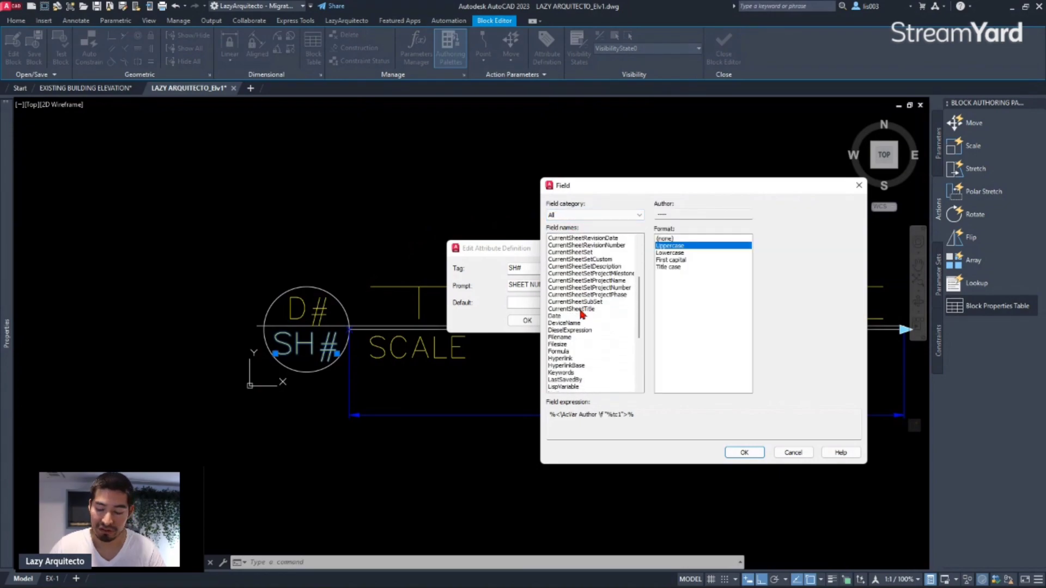
scroll(581, 315, down, 5)
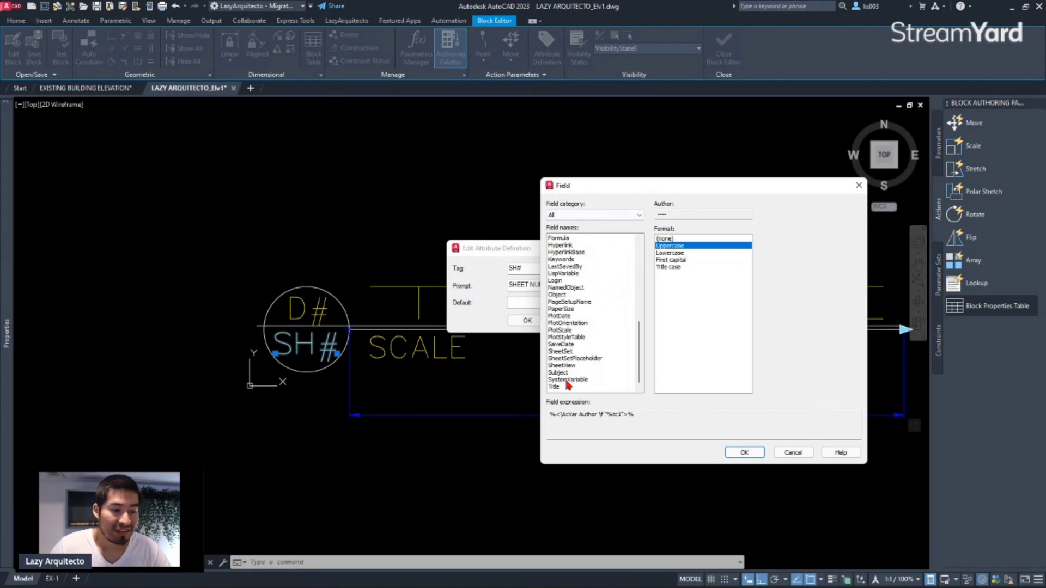
click(567, 380)
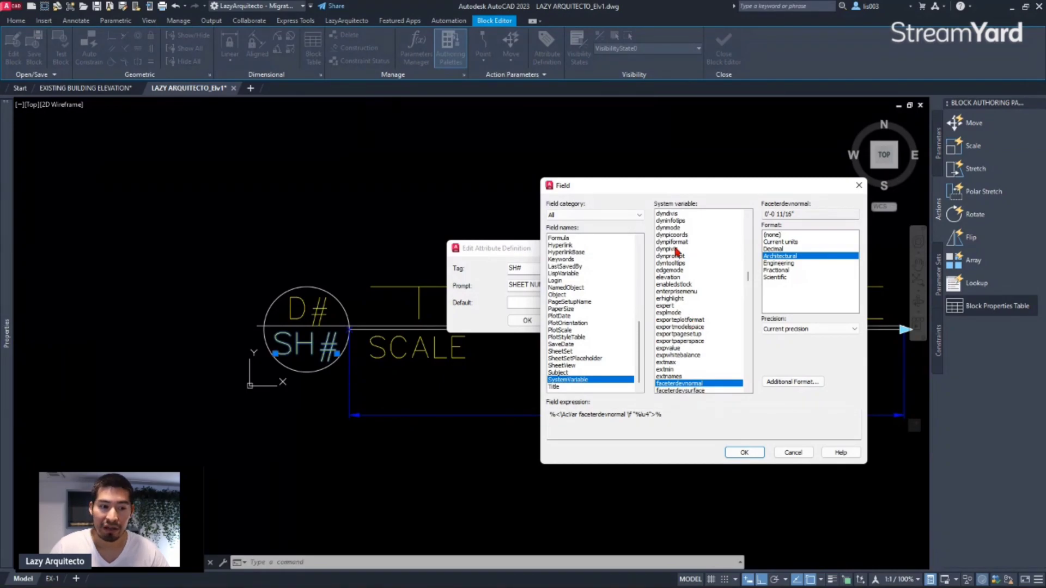
Step: Look through the system variable list for the layout name variable, moving to the names beginning with C
scroll(688, 317, down, 2)
scroll(687, 318, down, 1)
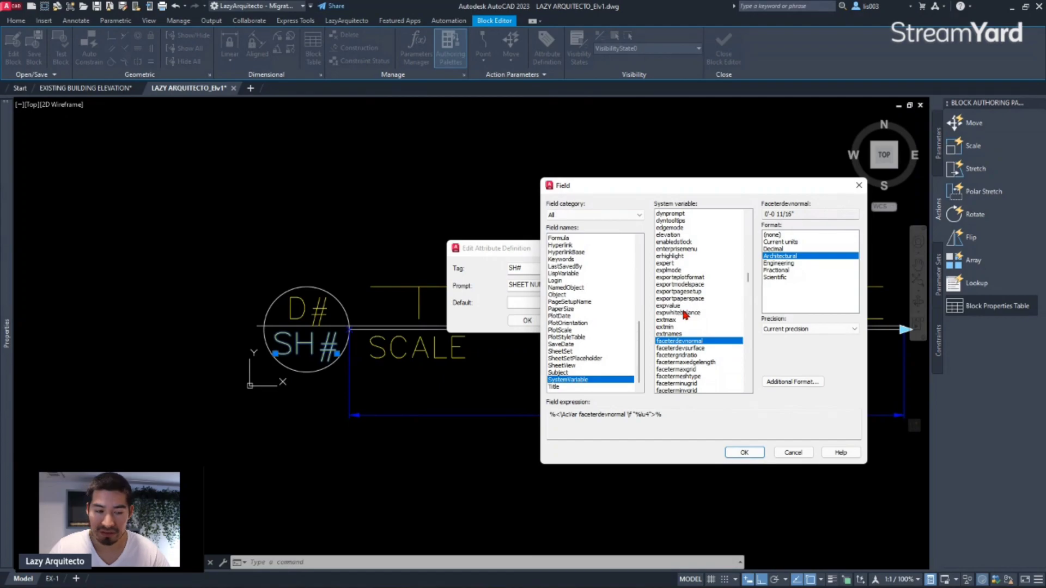
scroll(685, 316, down, 10)
scroll(685, 334, up, 7)
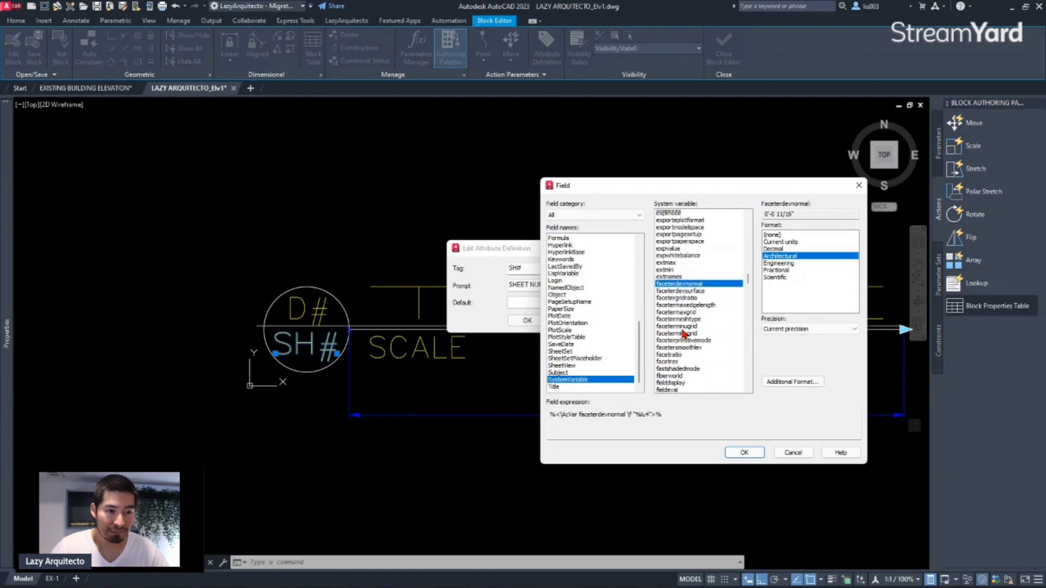
scroll(683, 333, up, 3)
scroll(679, 275, up, 3)
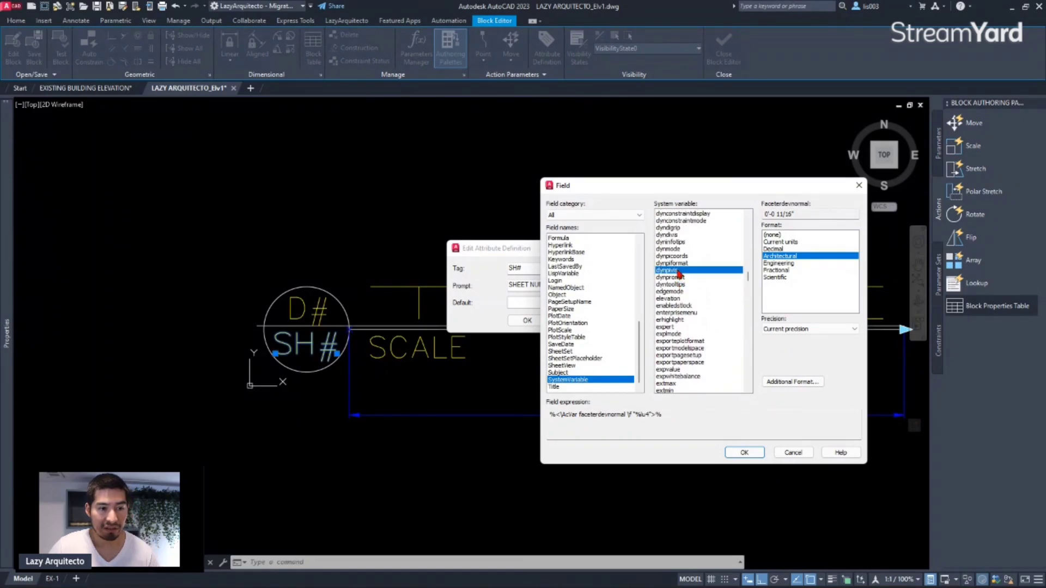
click(679, 275)
key(c)
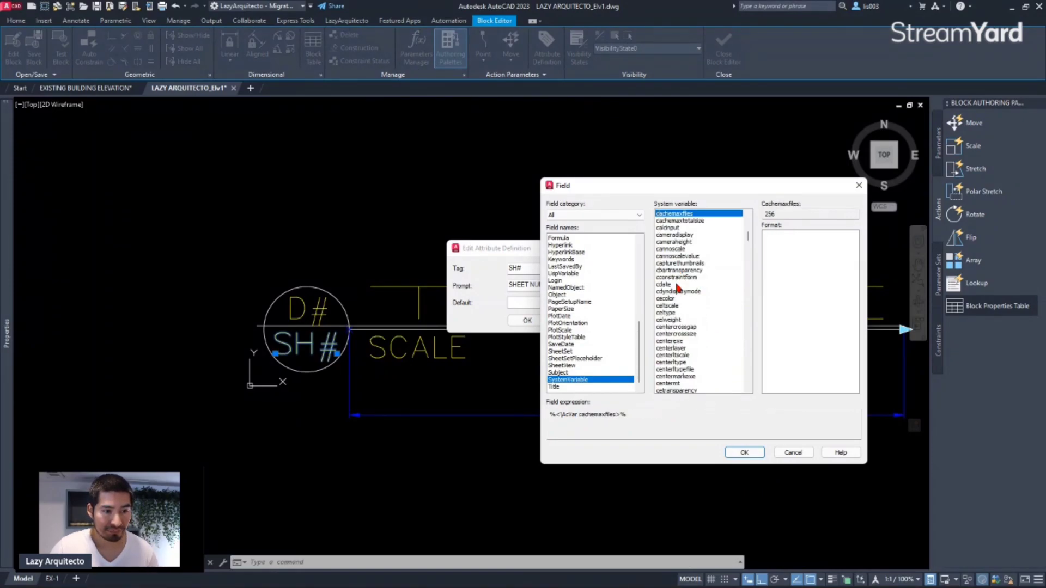
scroll(677, 265, up, 2)
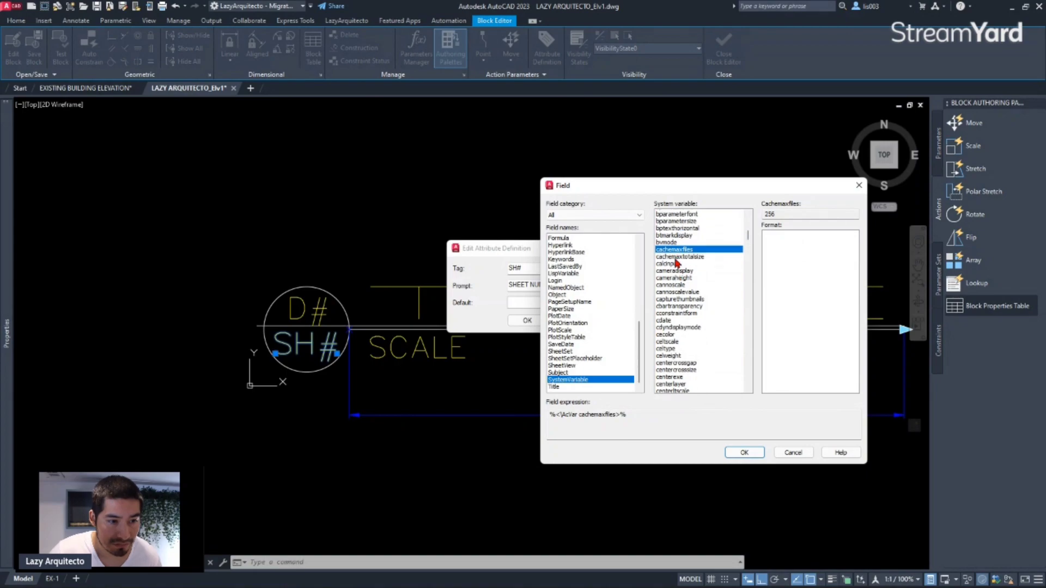
scroll(675, 287, down, 2)
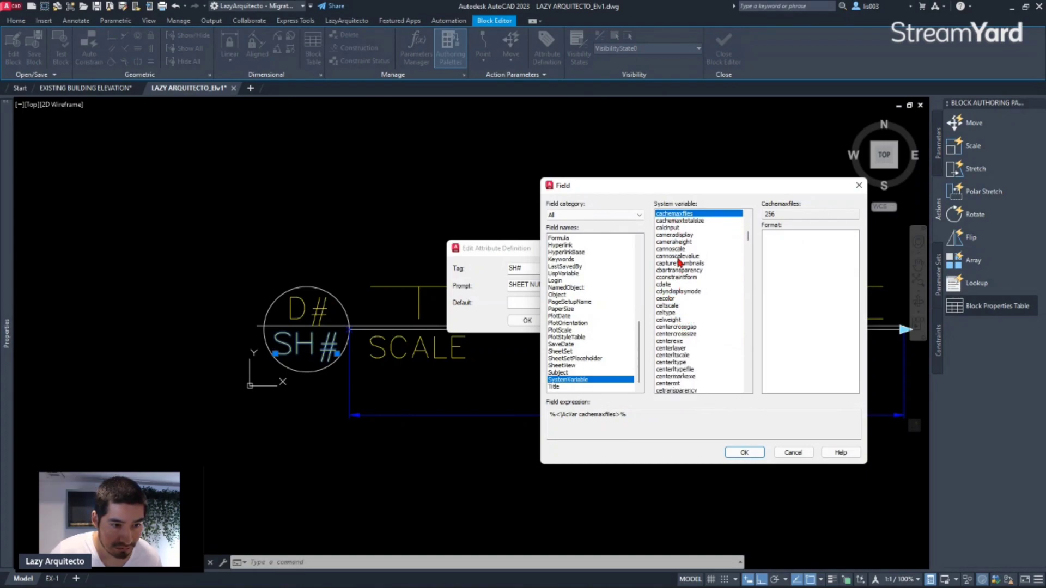
Step: Find ctab among the system variables and select it for the SH# default field
click(676, 235)
click(675, 284)
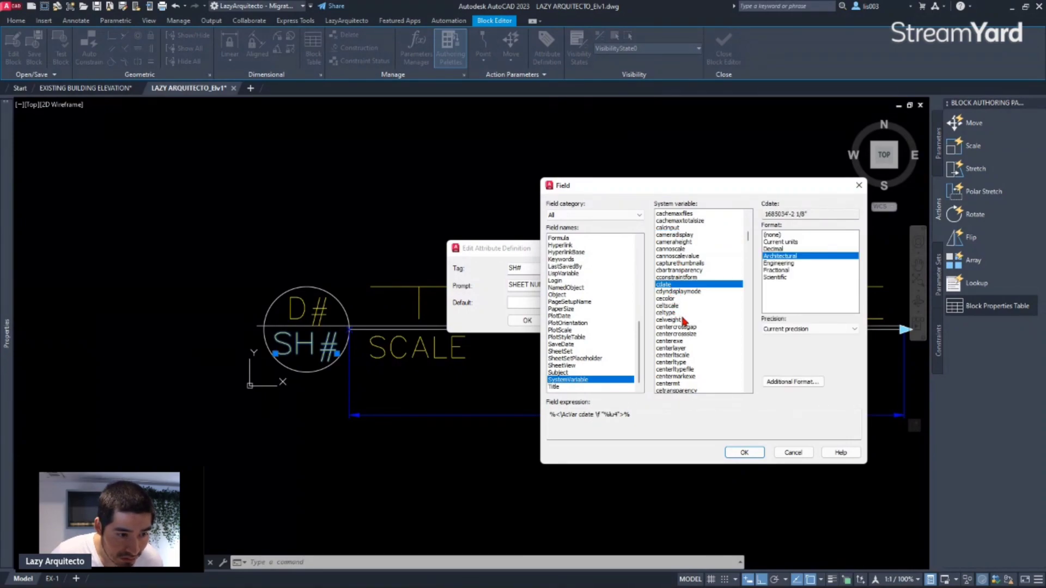
scroll(686, 321, down, 3)
scroll(693, 328, down, 4)
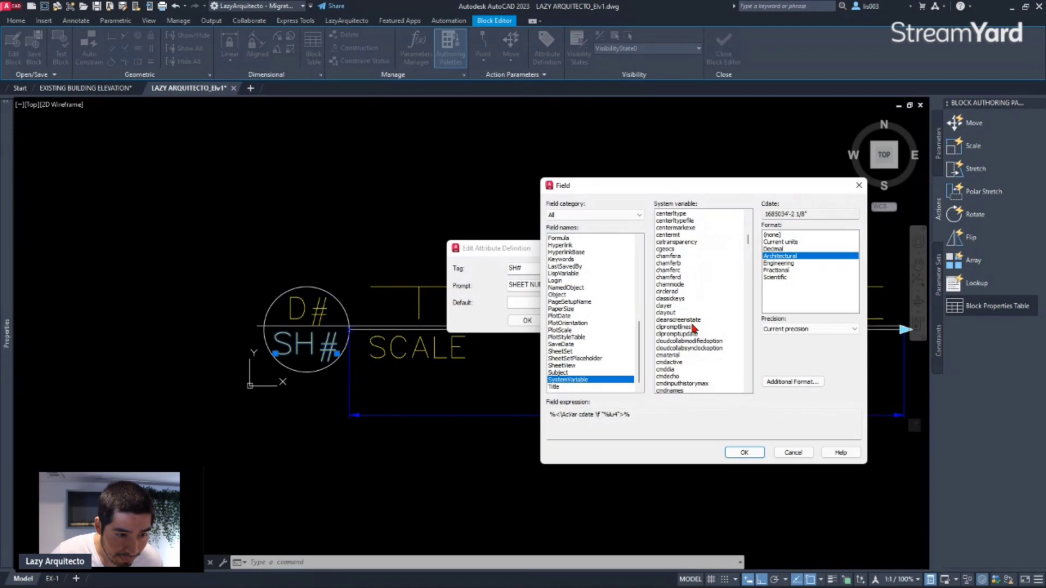
click(669, 299)
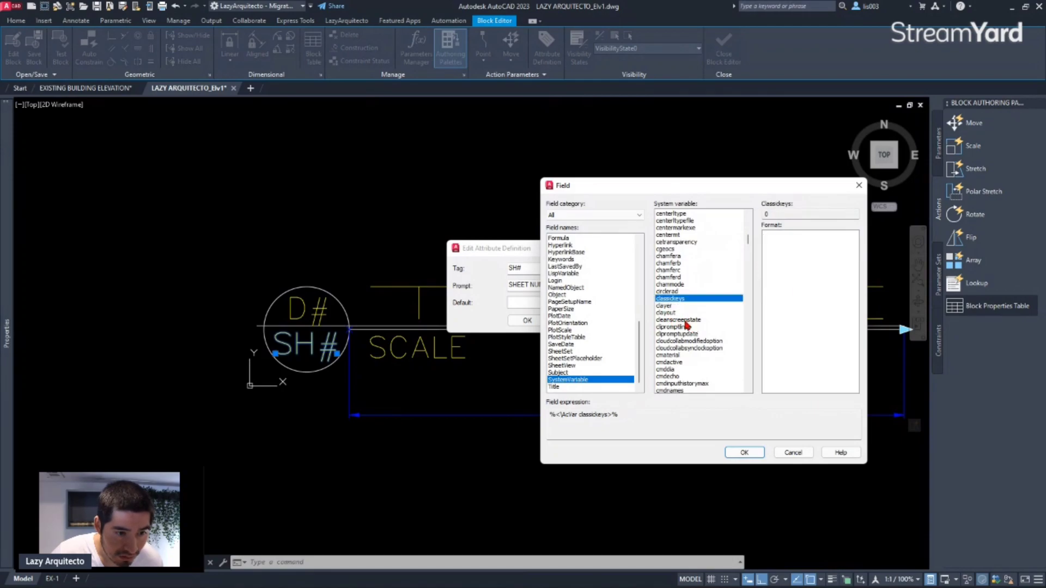
scroll(684, 327, down, 1)
scroll(685, 333, down, 6)
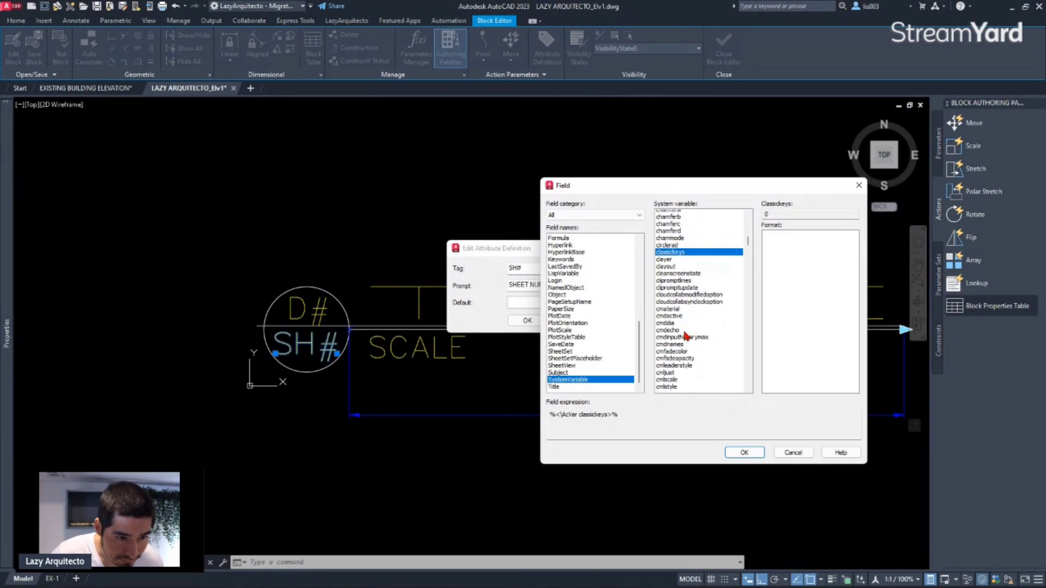
scroll(686, 336, down, 9)
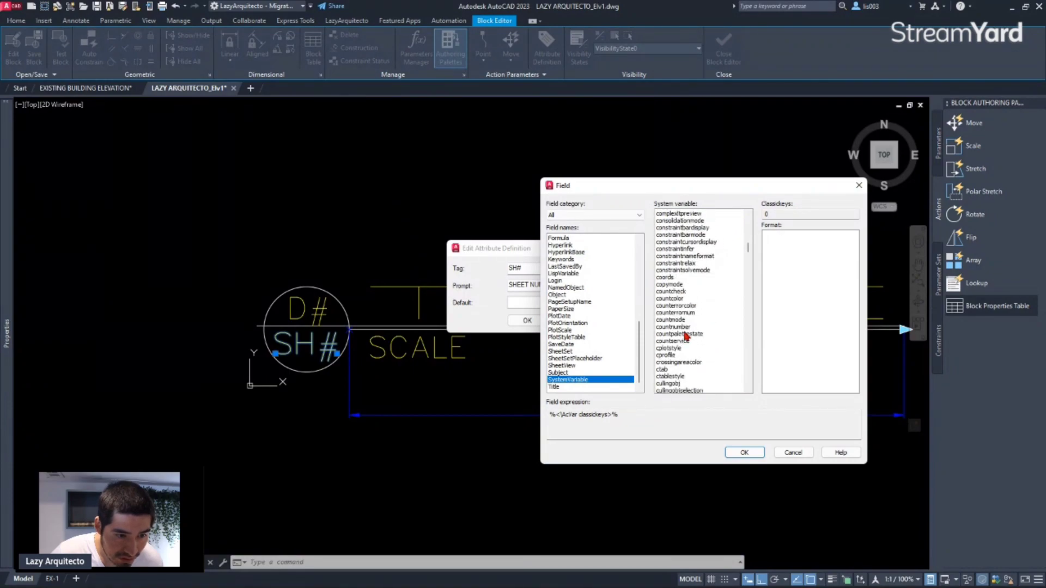
click(664, 370)
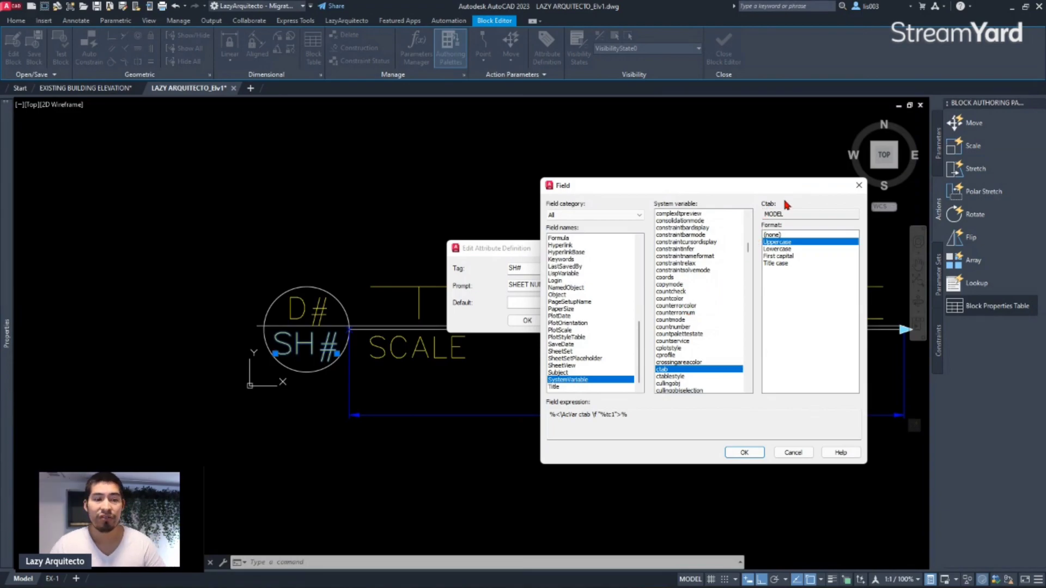
Step: Use the Uppercase format for the ctab field, insert it as the default value, and accept the SH# attribute definition
drag(793, 213, 757, 215)
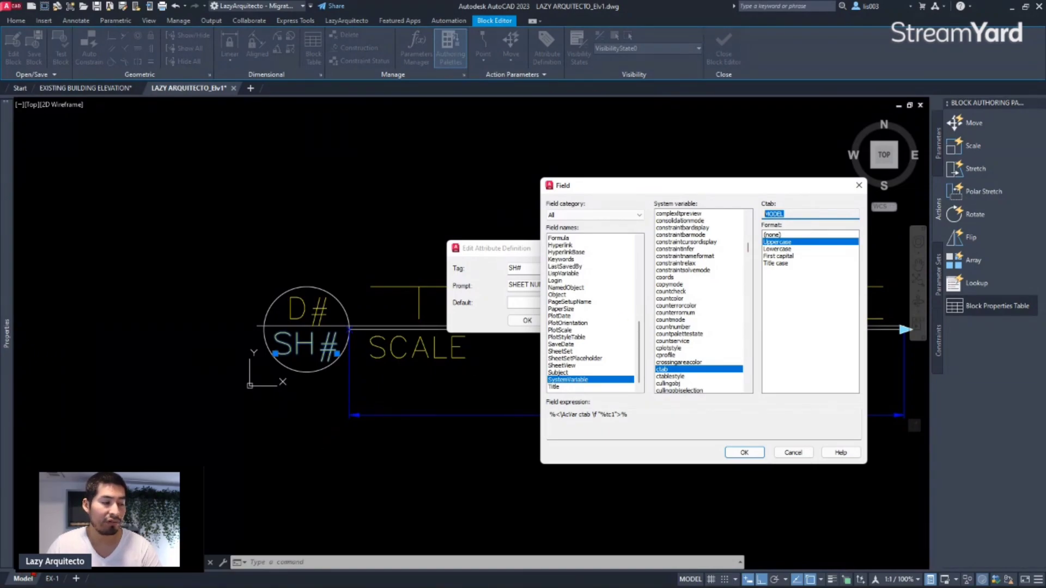
click(780, 242)
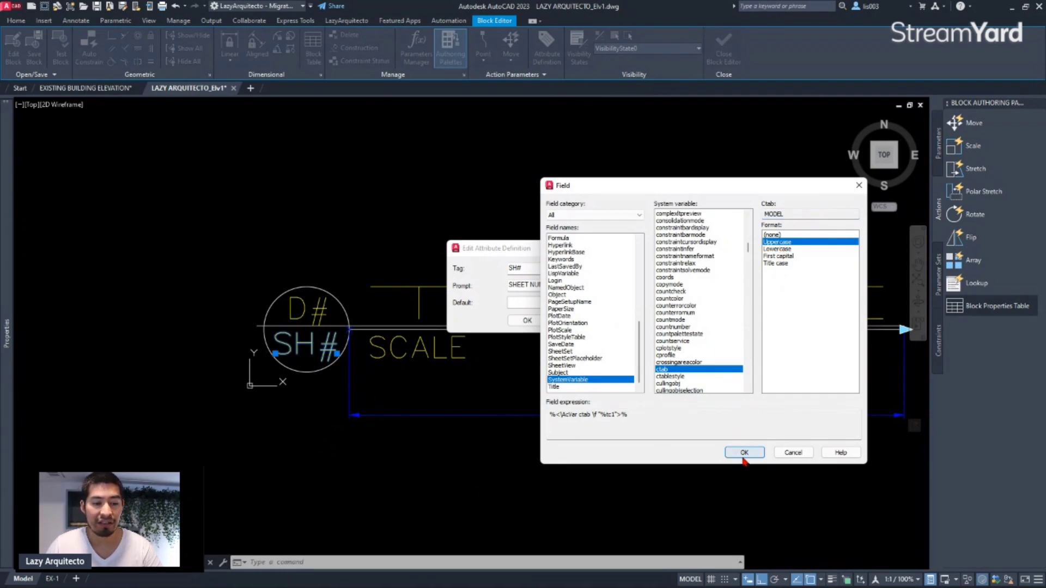
click(744, 453)
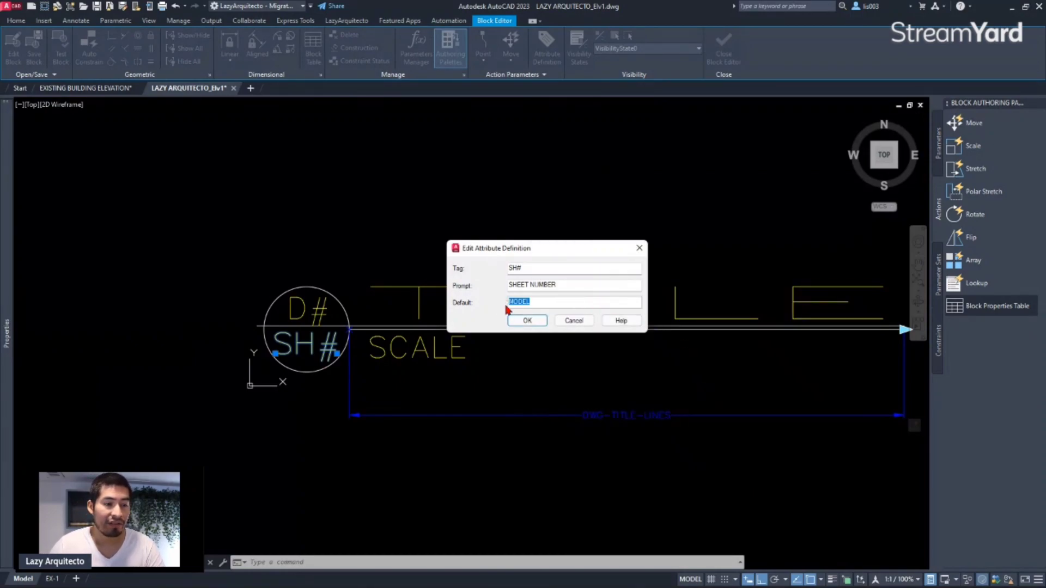
drag(535, 304, 510, 304)
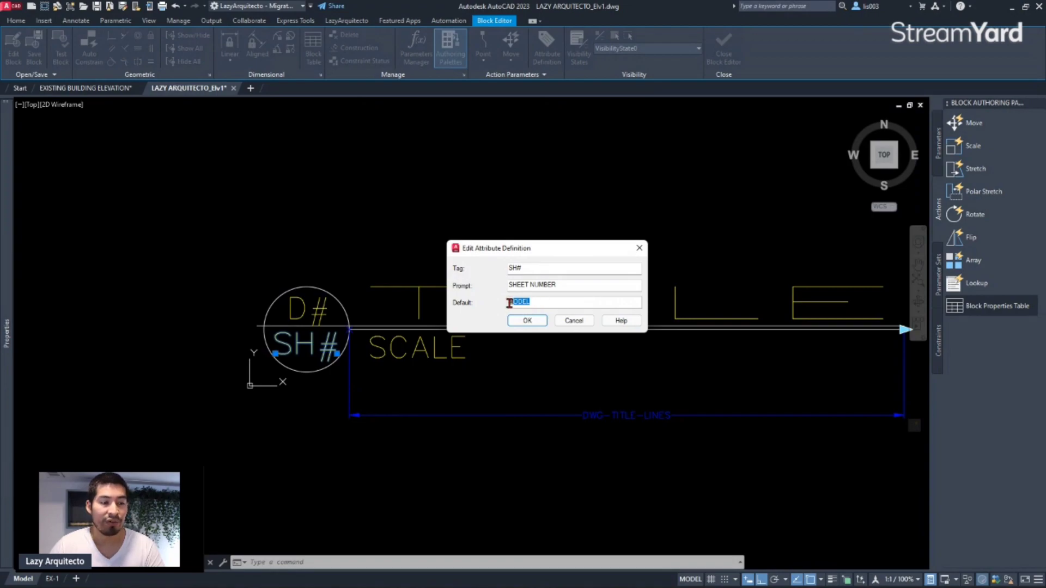
click(537, 304)
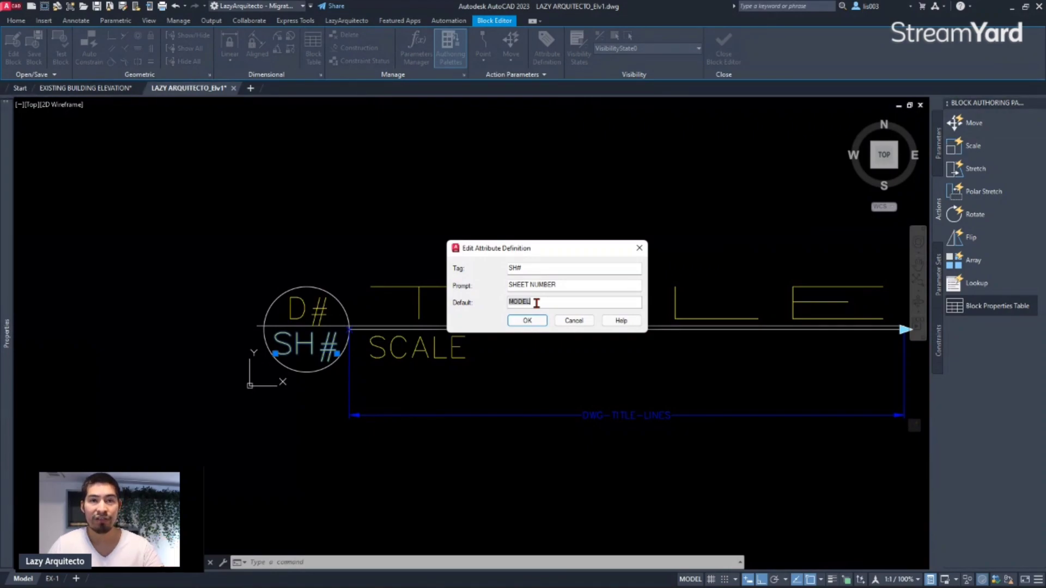
click(528, 321)
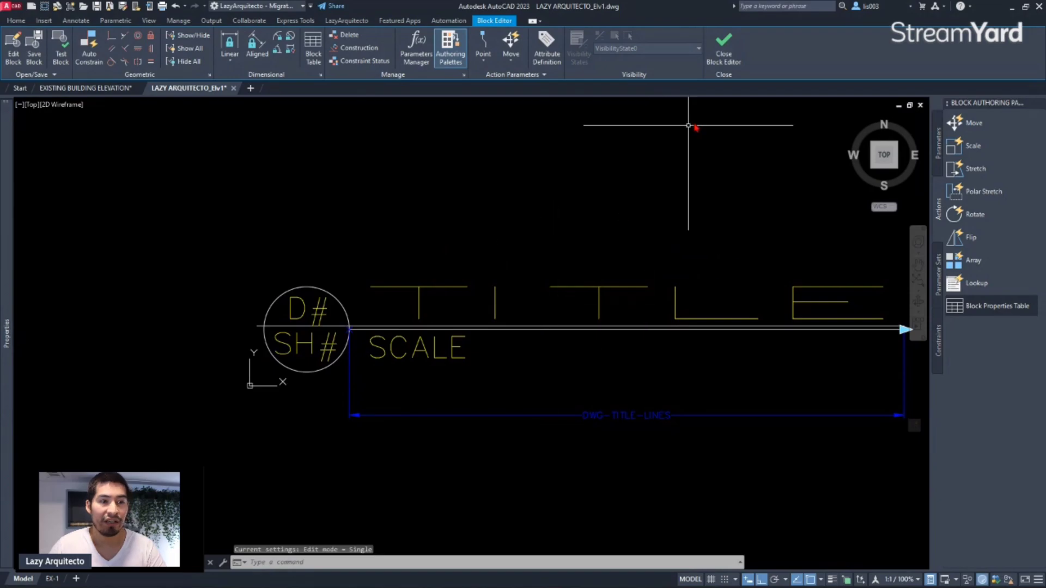
Step: Close the Block Editor and save the changes to the drawing title block
click(723, 47)
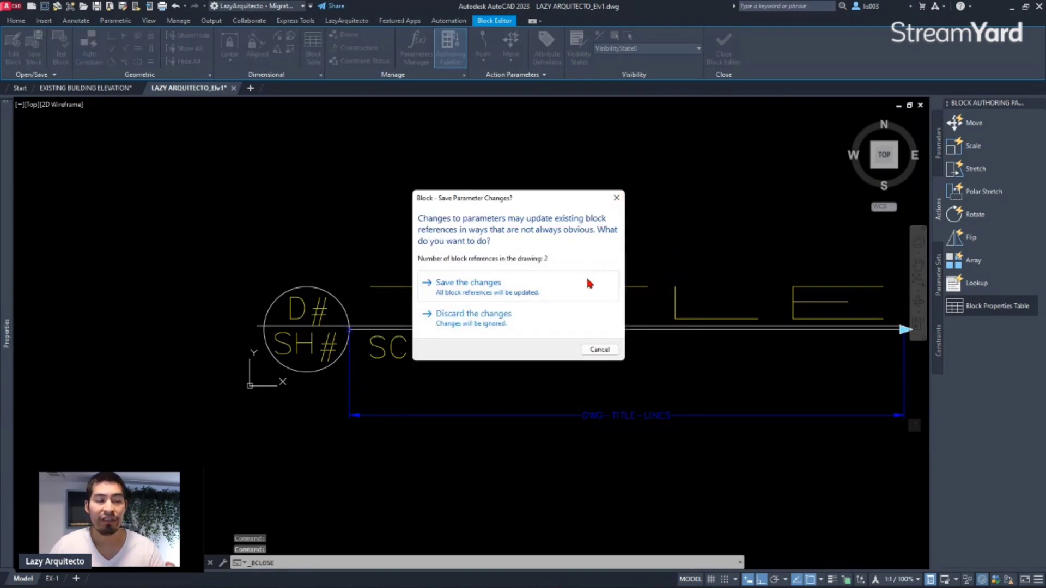
click(588, 283)
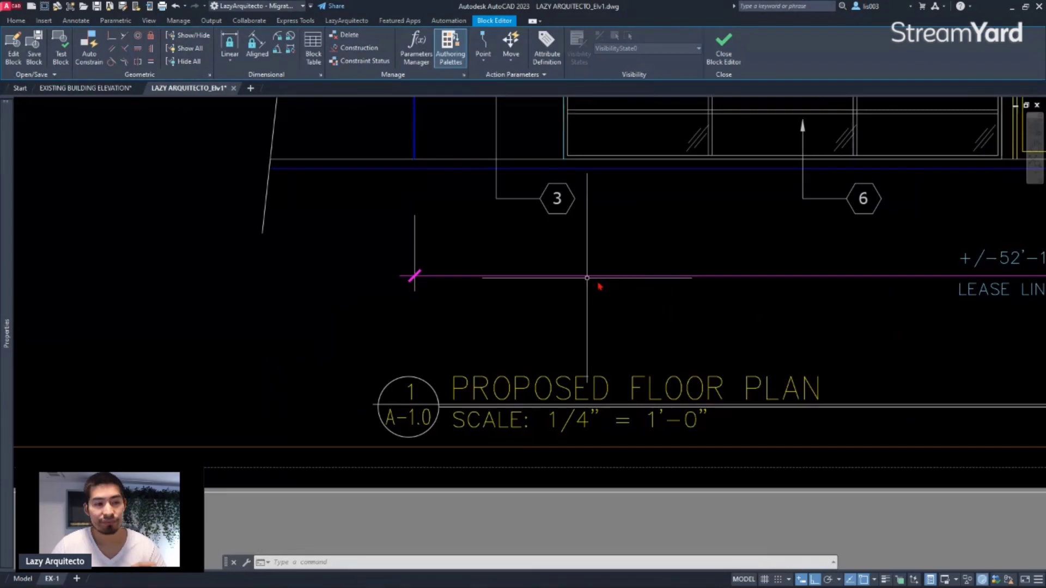
scroll(598, 295, down, 5)
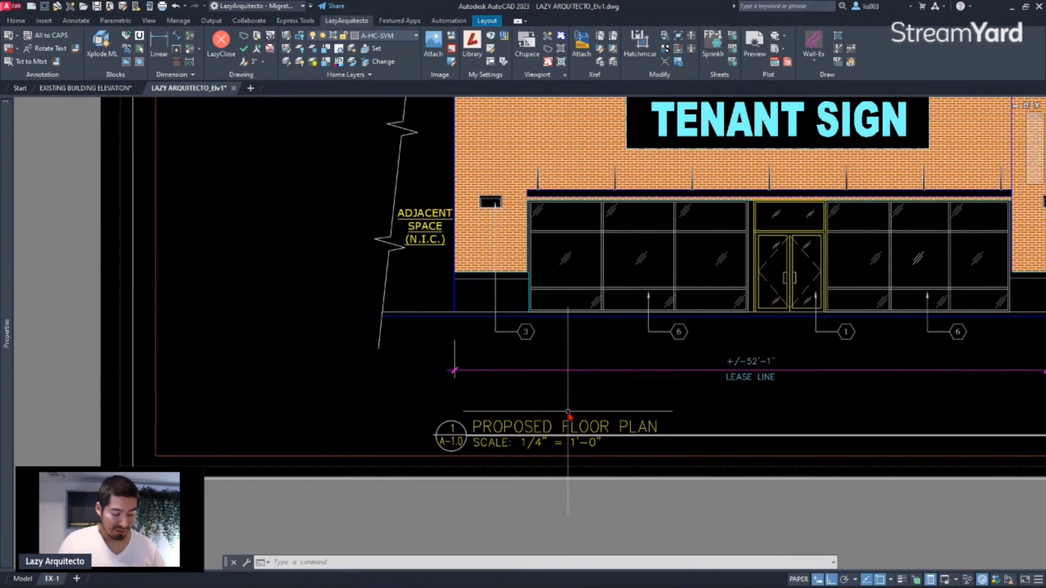
Step: Insert a new DWG-TITL block near the lower-left corner of the EX-1 sheet, beside the existing PROPOSED FLOOR PLAN title
text(IN)
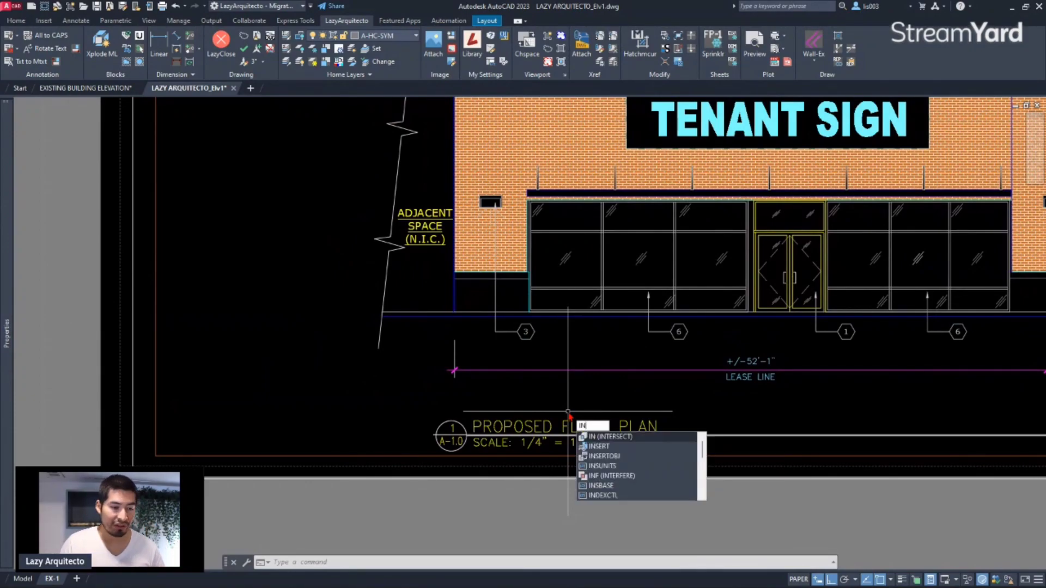
text(SE)
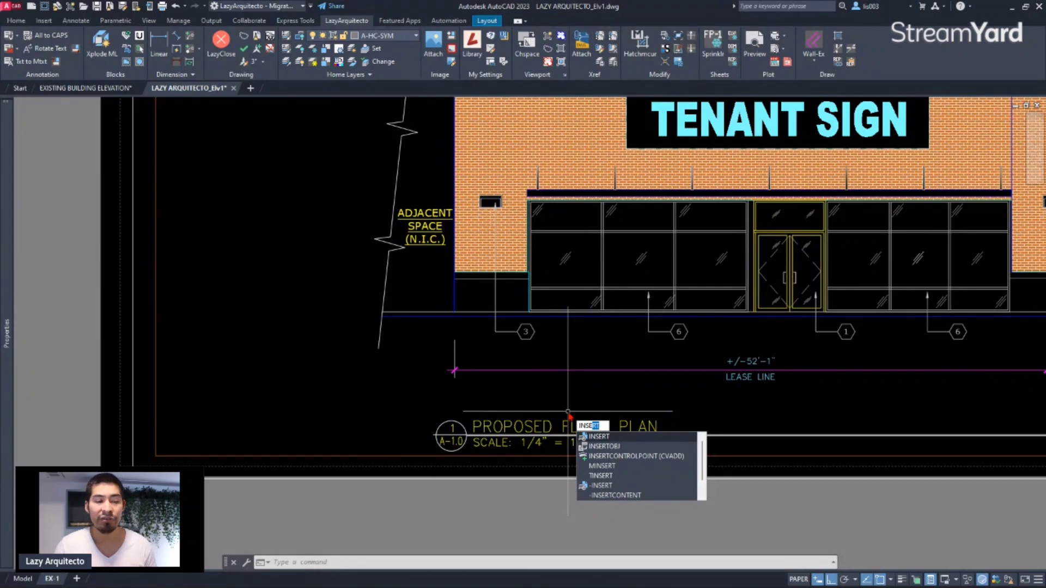
key(Return)
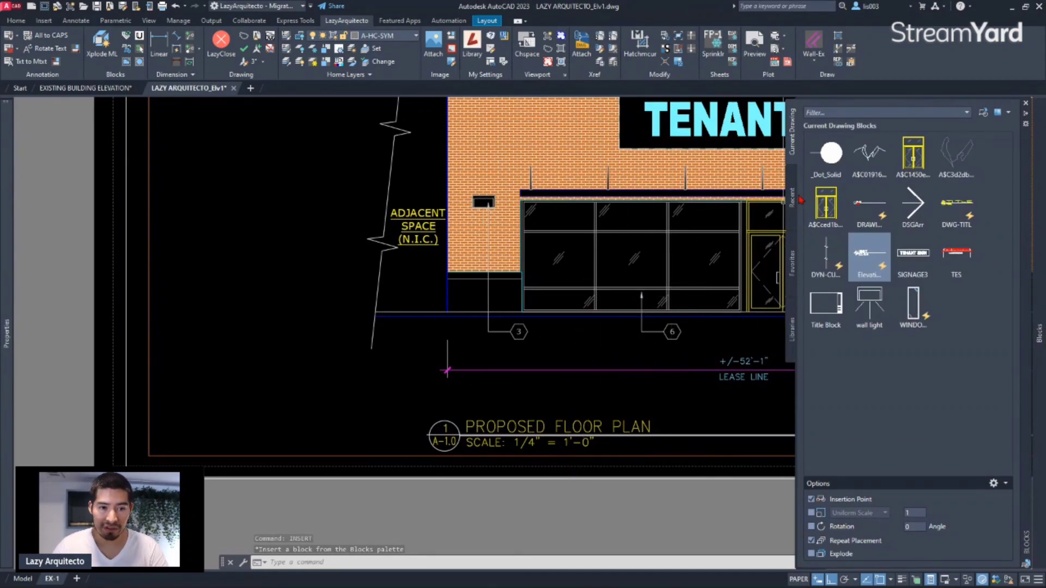
mouse_move(960, 210)
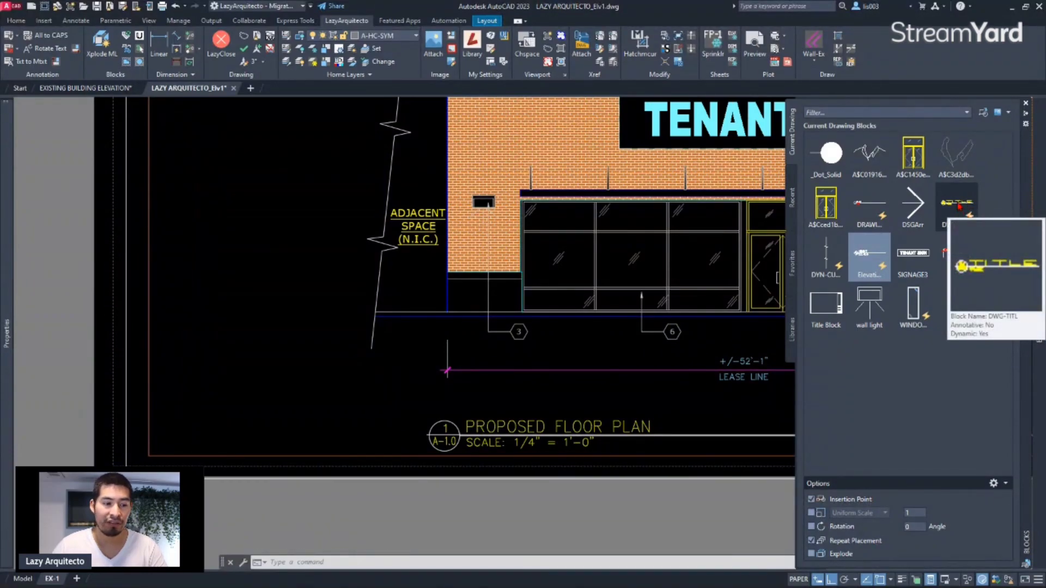
click(959, 206)
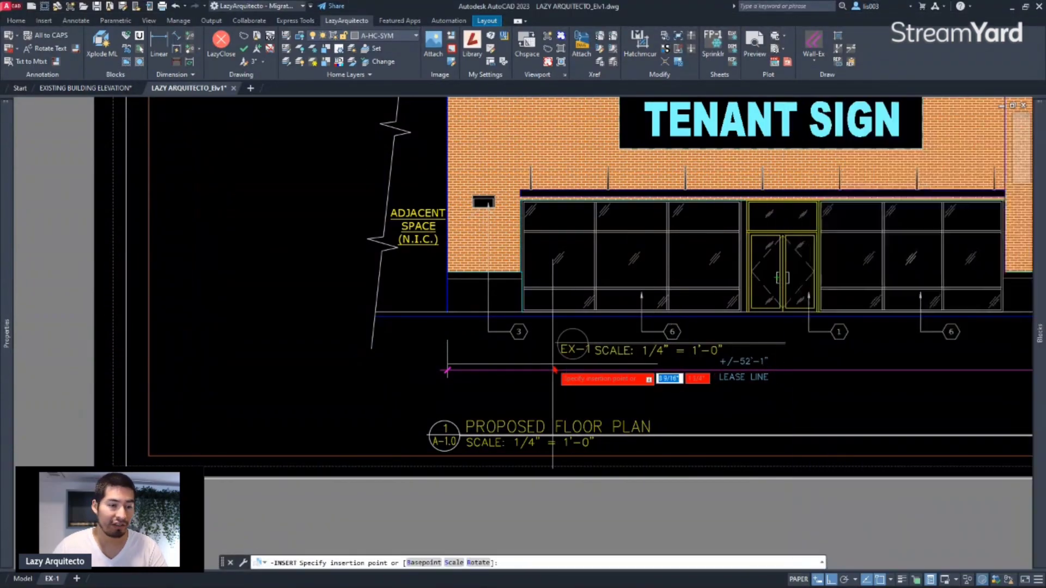
click(184, 442)
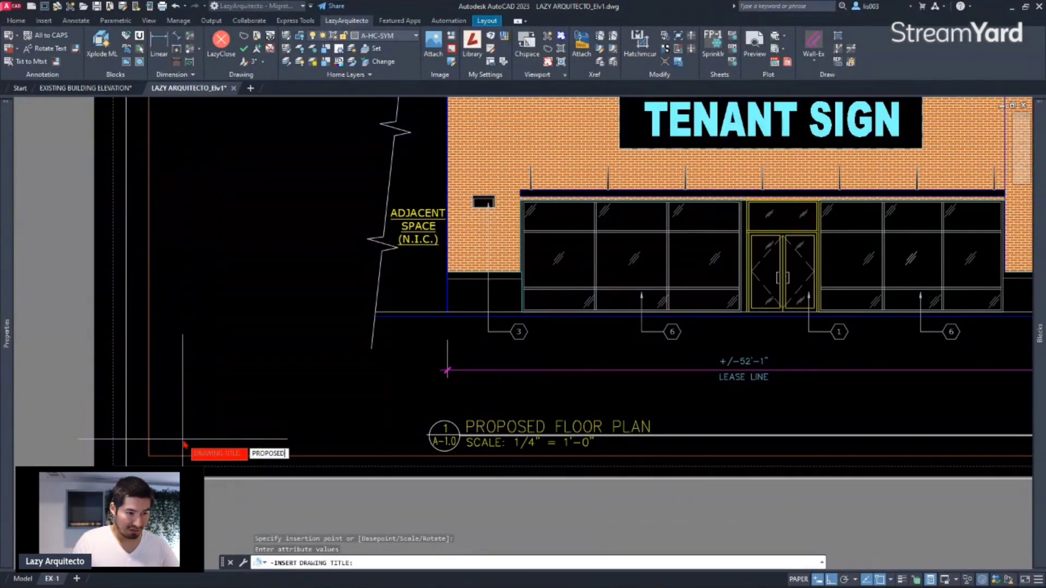
Step: Set the new block's title to PROPOSED FLOOR PLAN and drawing number to 1, accept the default scale and sheet number, and end block placement
text(PROPOSED FLOOR)
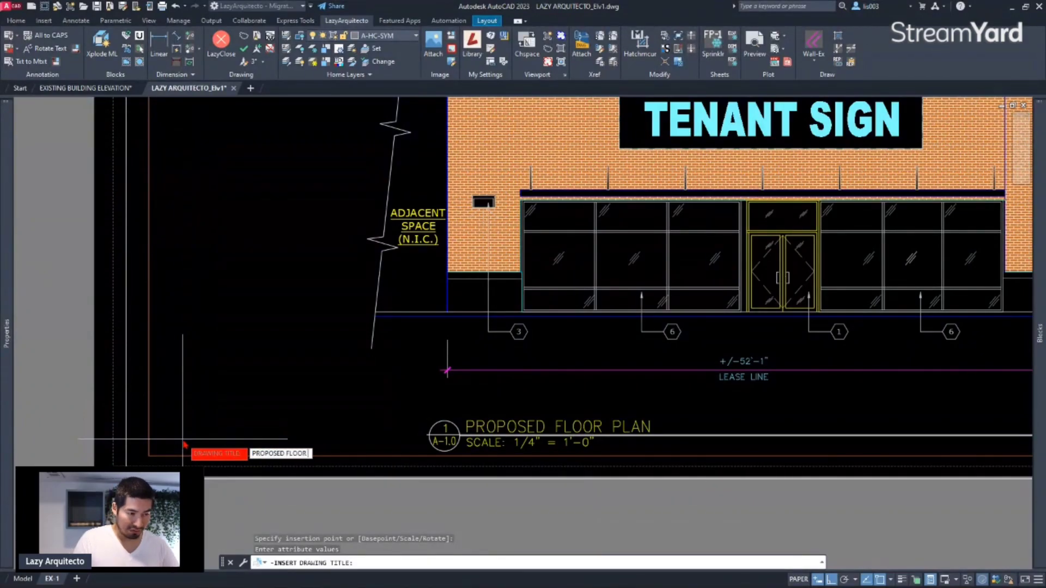
text( PLAN)
key(Return)
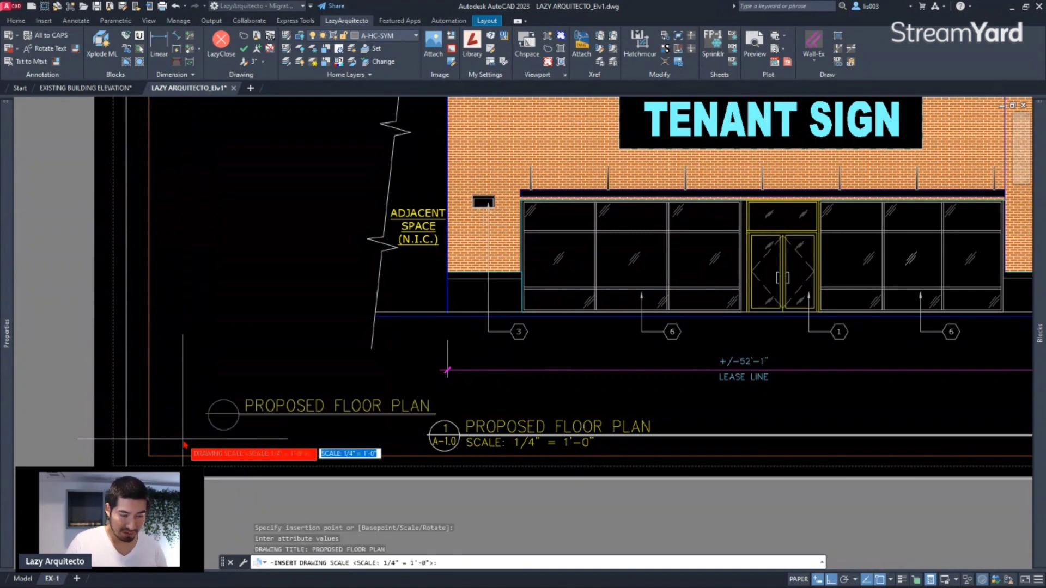
key(Return)
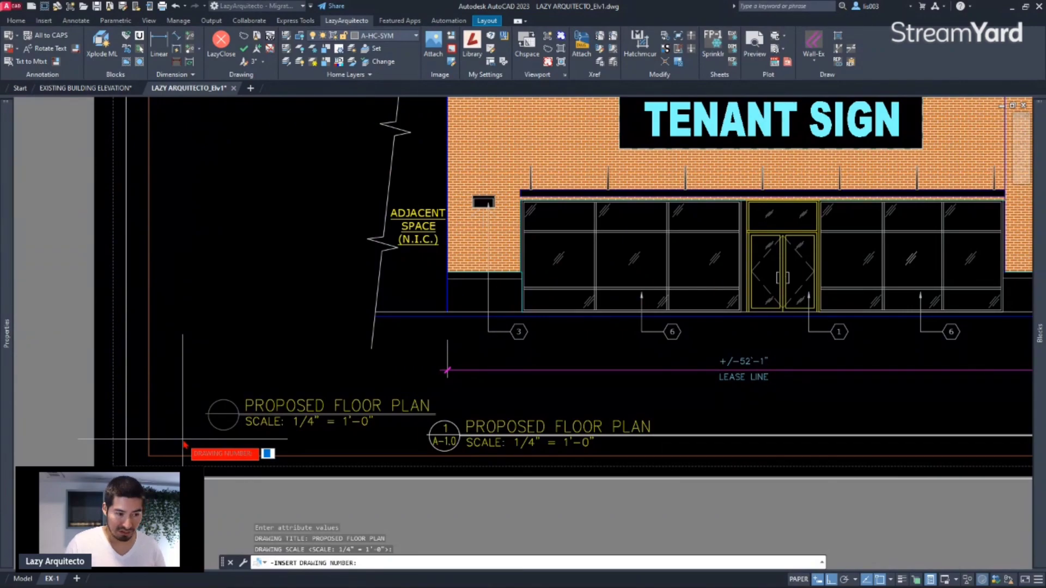
key(Return)
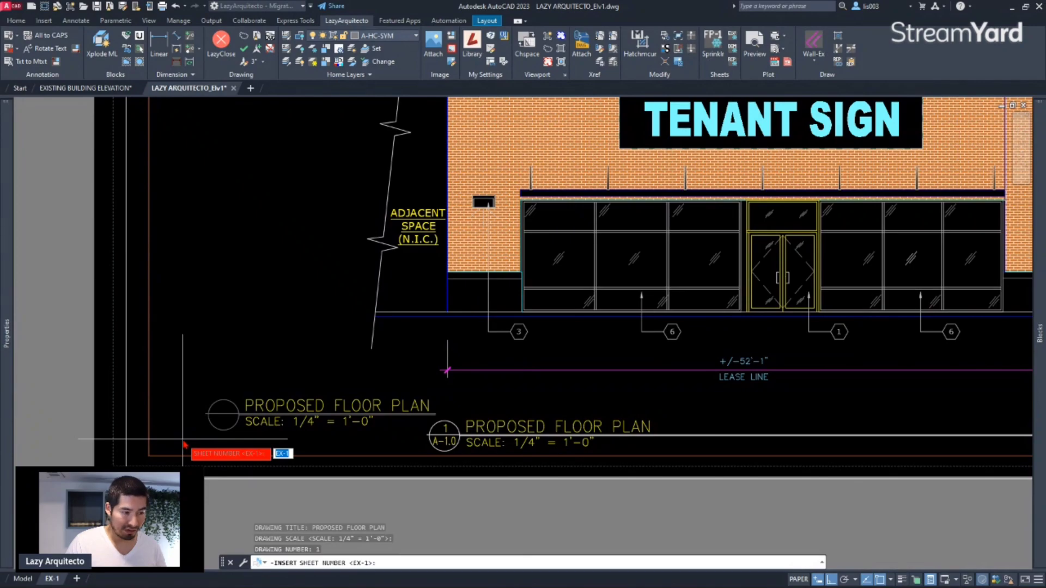
key(Return)
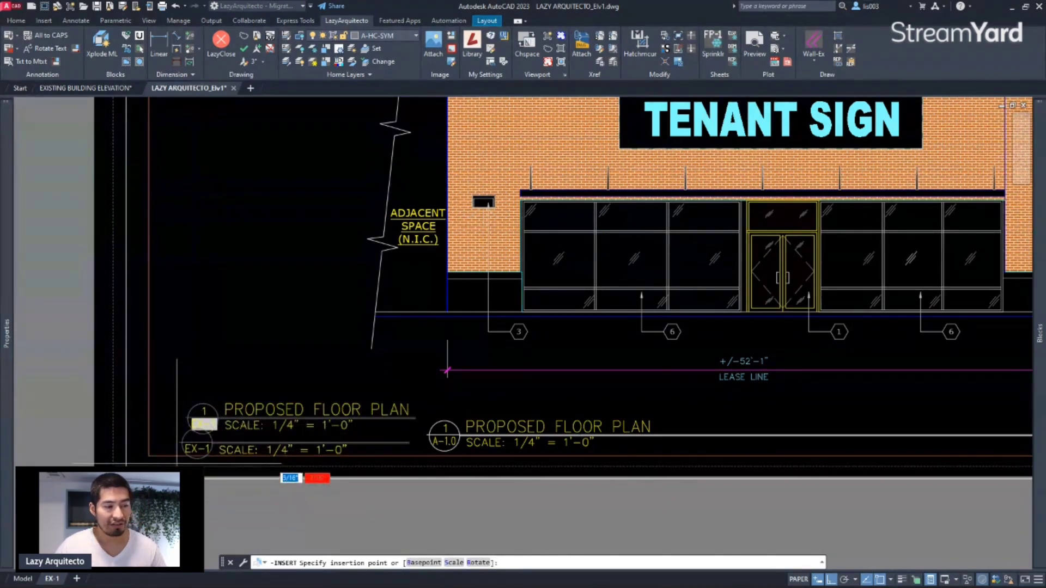
key(Escape)
Step: Inspect the new title's sheet number field and delete the old PROPOSED FLOOR PLAN title block marked A-1.0
scroll(189, 449, up, 5)
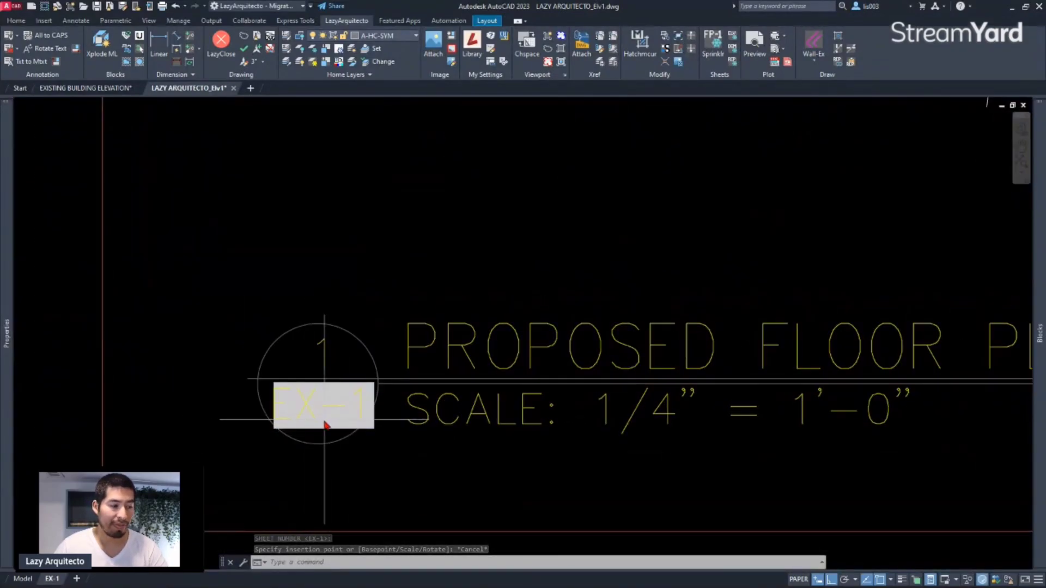
scroll(324, 431, down, 3)
middle_drag(382, 430, 281, 434)
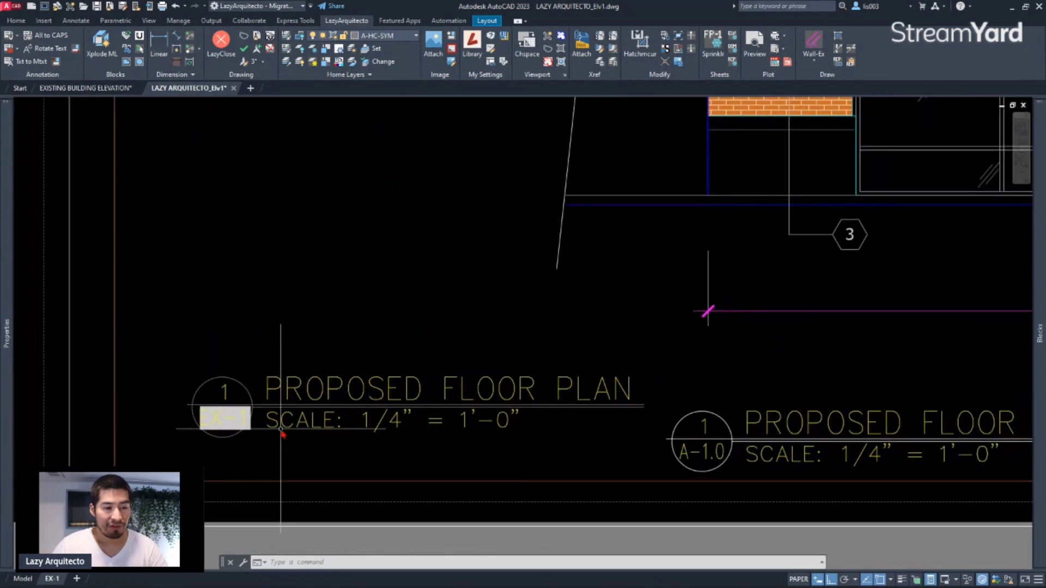
click(734, 446)
key(Delete)
scroll(497, 436, down, 3)
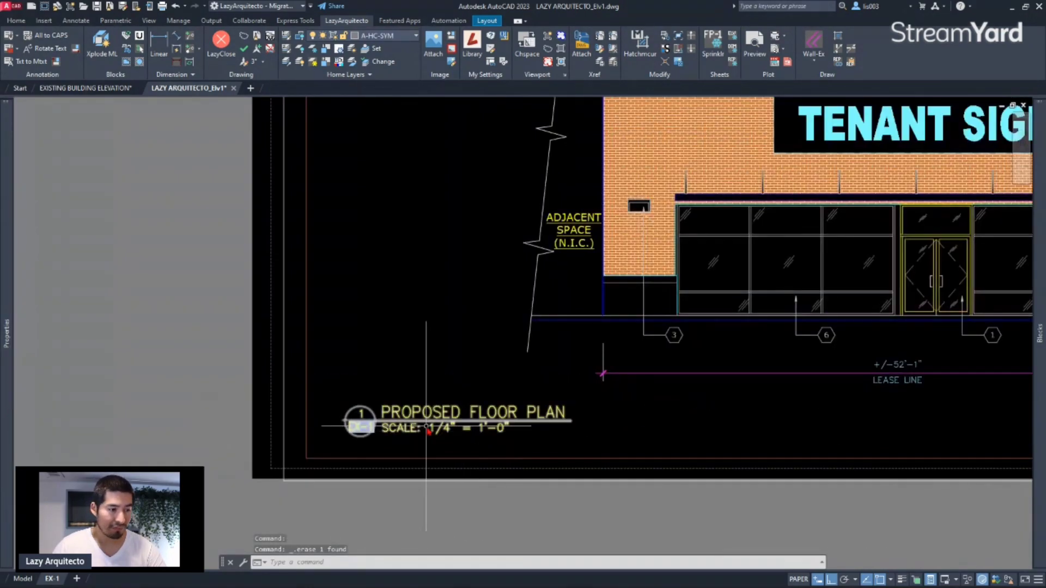
Step: Copy the PROPOSED FLOOR PLAN title block on the EX-1 sheet to the clipboard
scroll(417, 426, up, 5)
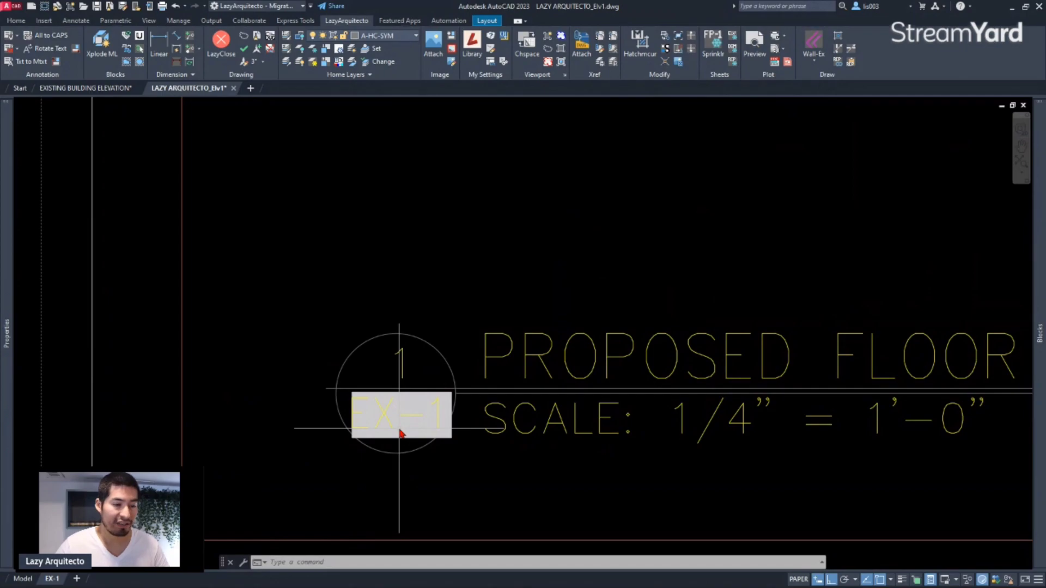
scroll(399, 433, down, 3)
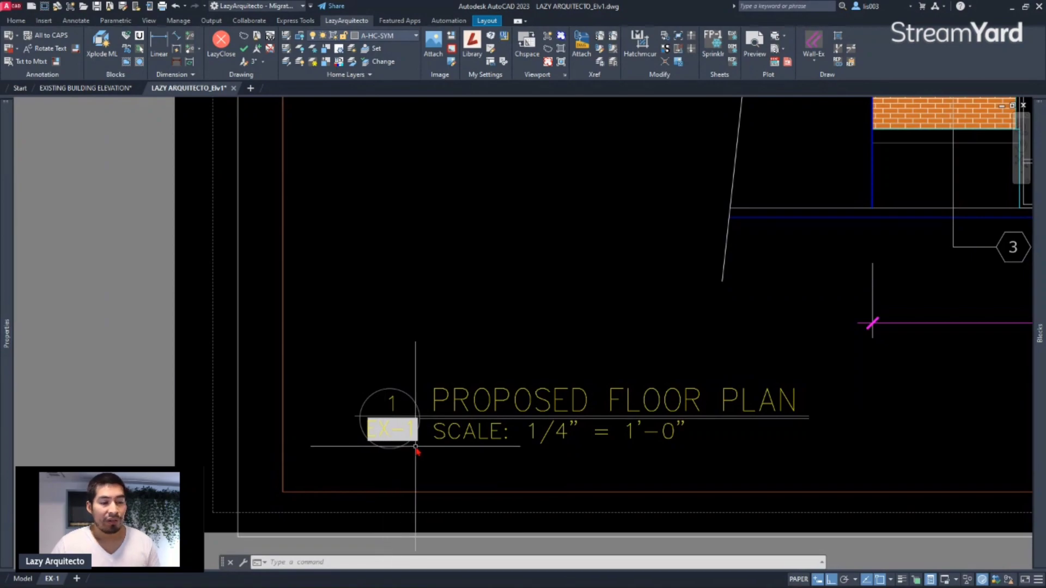
click(442, 447)
click(392, 367)
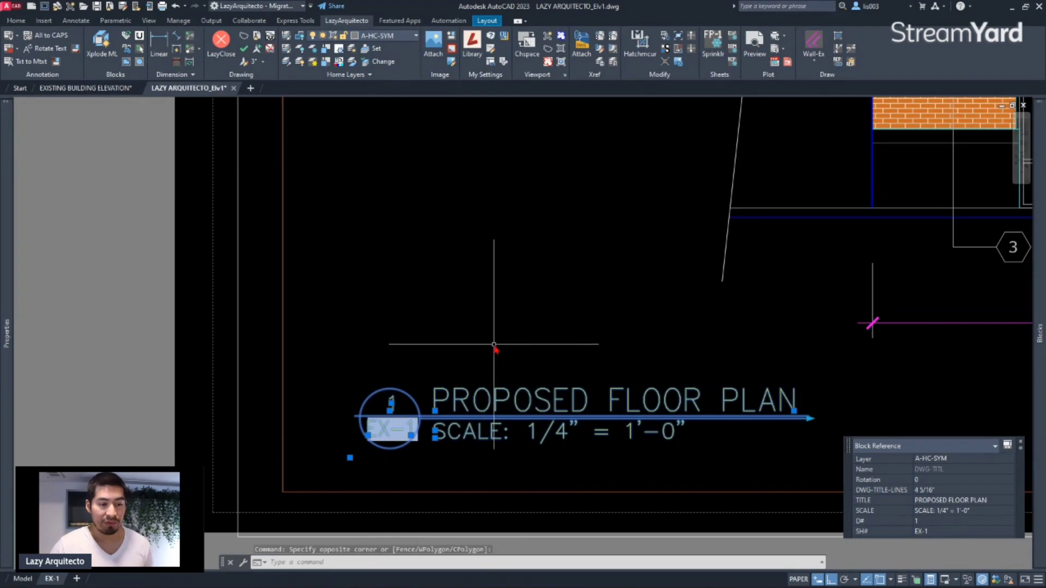
key(ctrl+c)
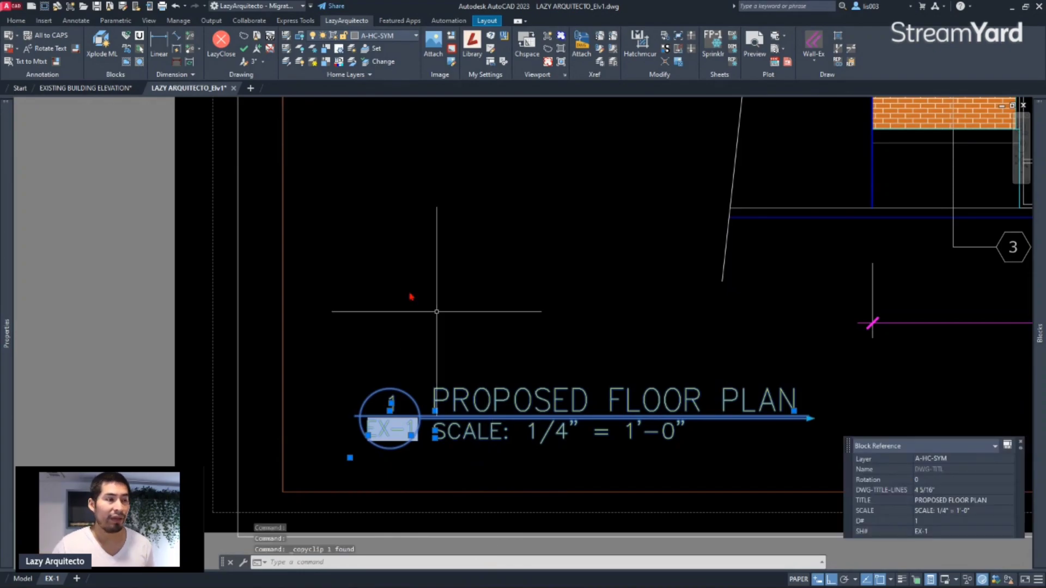
Step: Switch to the EXISTING BUILDING ELEVATION drawing and paste the copied title block below the overall exterior dimension on sheet EX-2
click(109, 84)
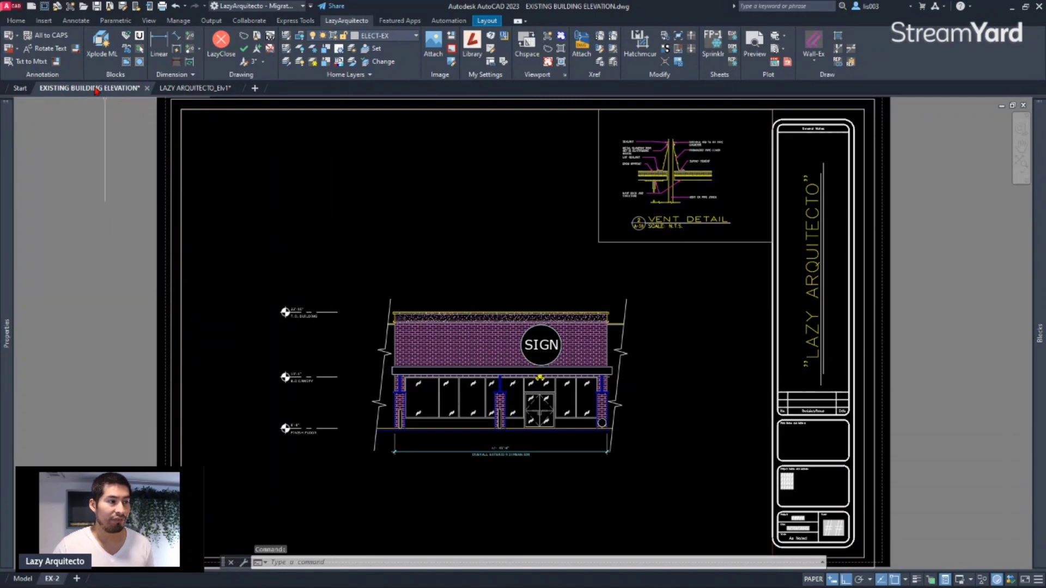
middle_drag(351, 414, 400, 331)
scroll(412, 345, up, 3)
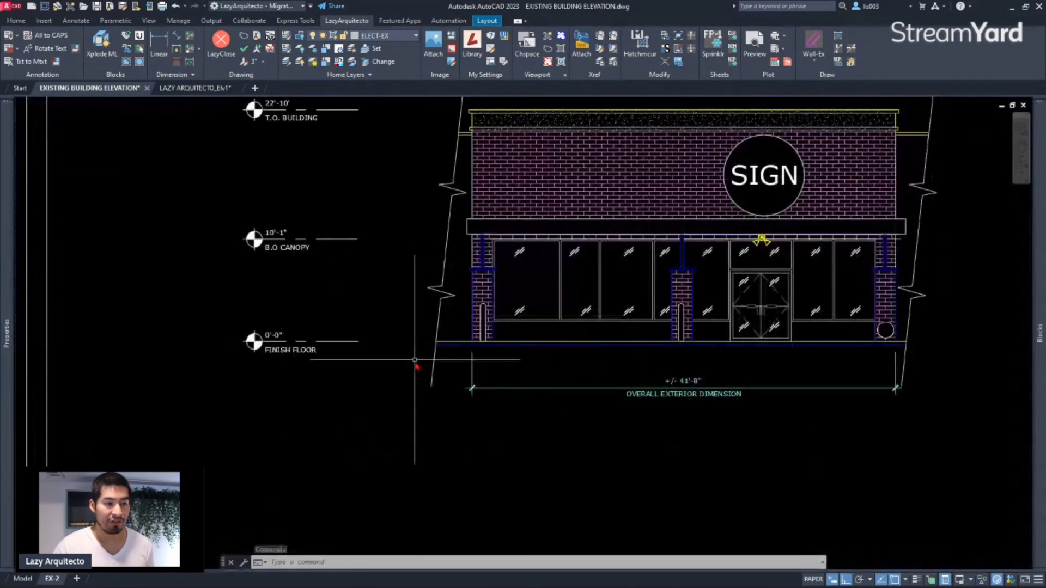
scroll(412, 383, down, 3)
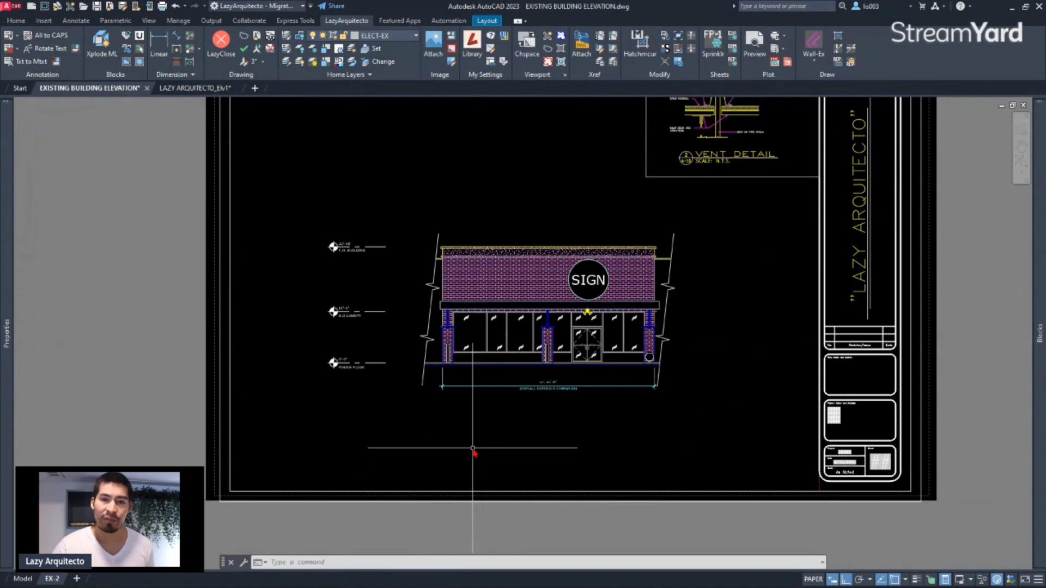
key(ctrl+v)
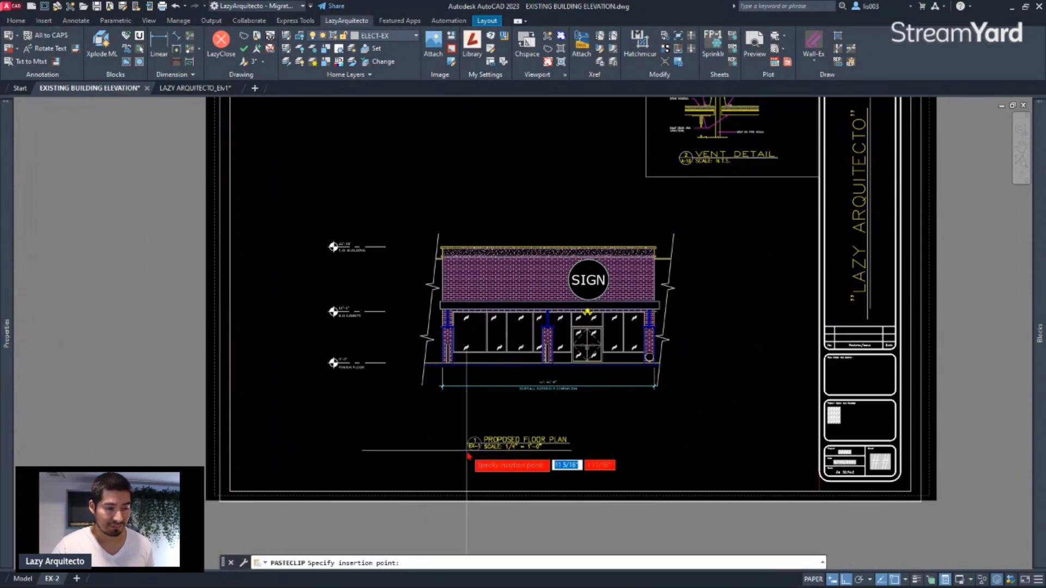
scroll(472, 449, up, 3)
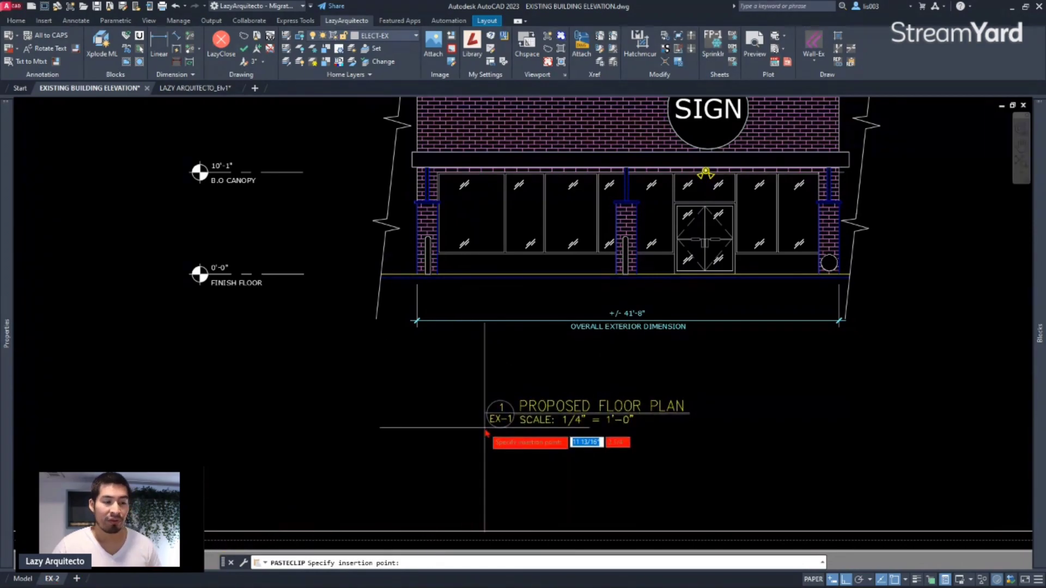
click(481, 418)
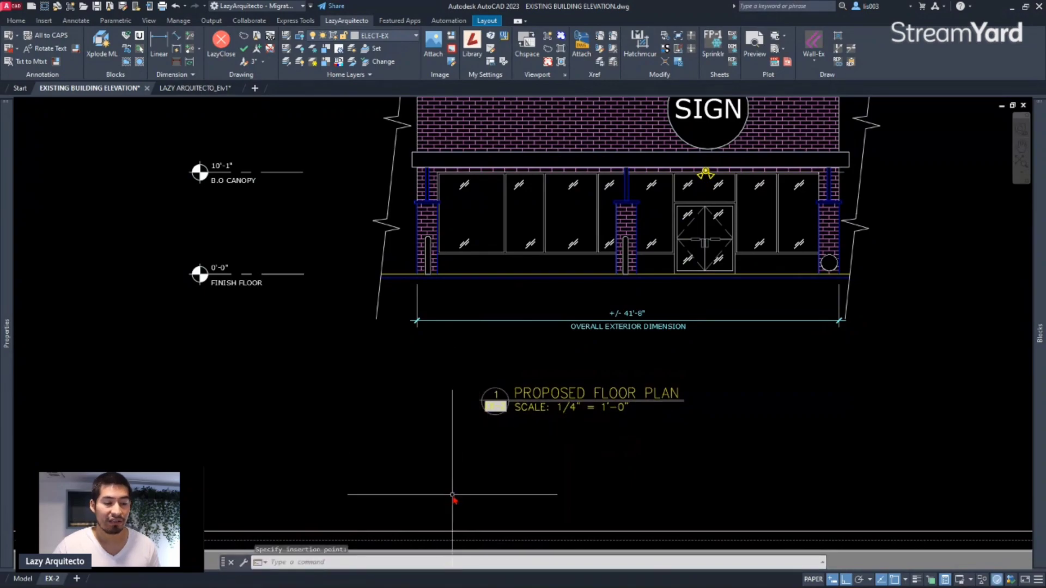
Step: Check the pasted title block's sheet number up close and undo the paste
scroll(482, 428, up, 5)
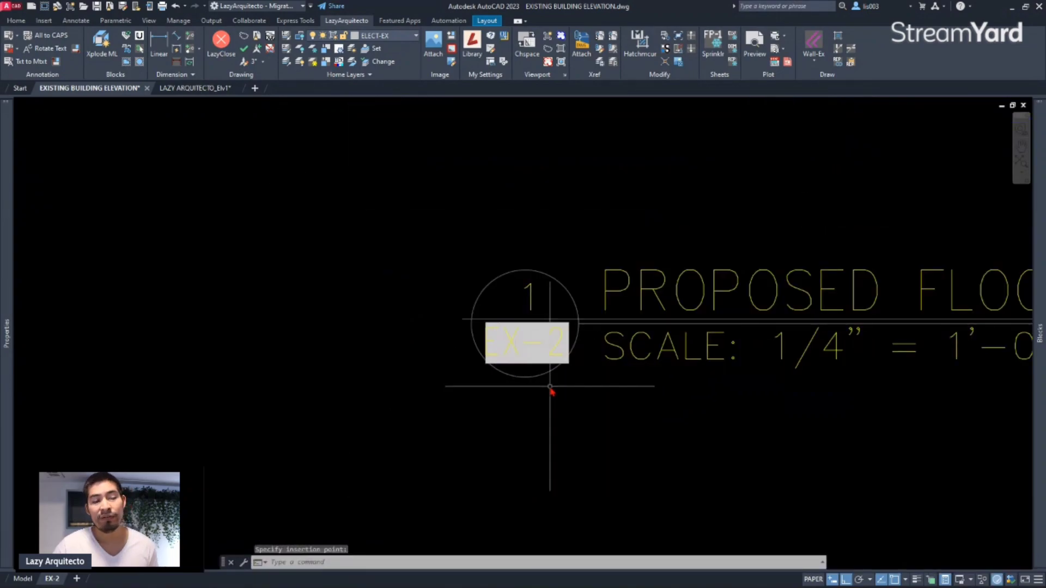
scroll(551, 388, up, 2)
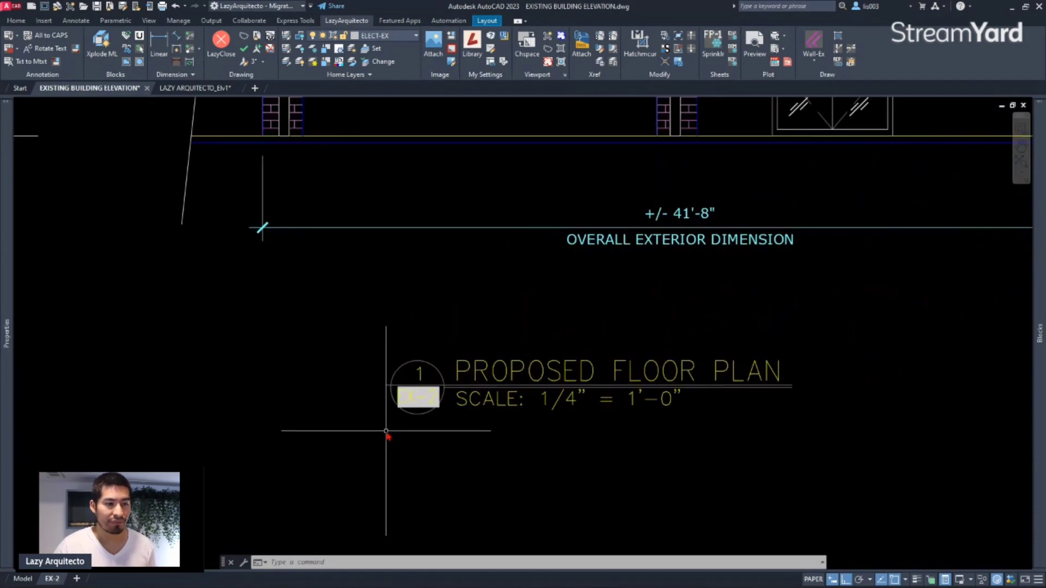
scroll(418, 375, down, 3)
scroll(419, 375, down, 3)
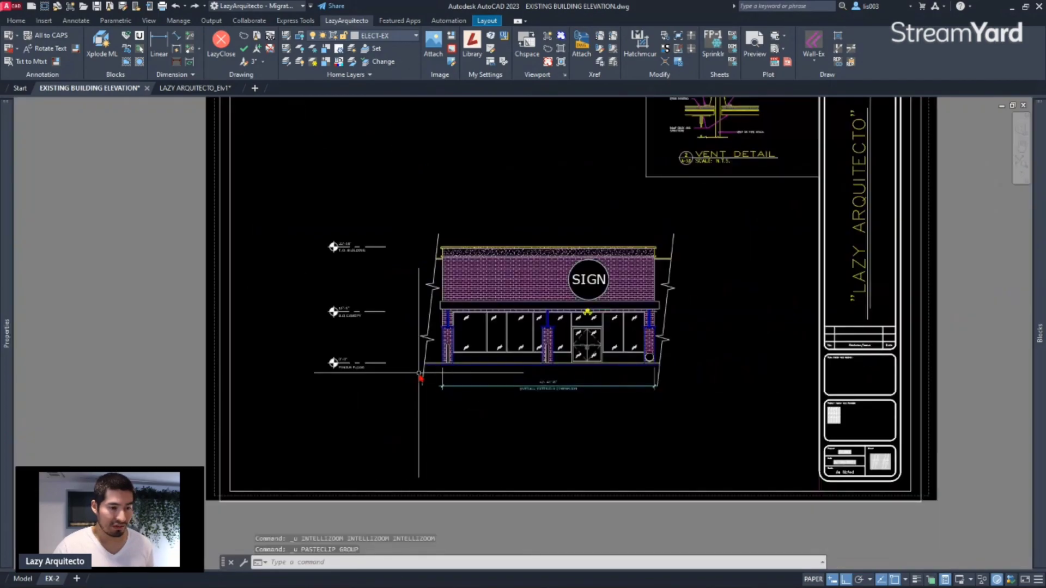
Step: Return to the LAZY ARQUITECTO_Elv1 drawing and rename its EX-1 layout as A1
click(199, 88)
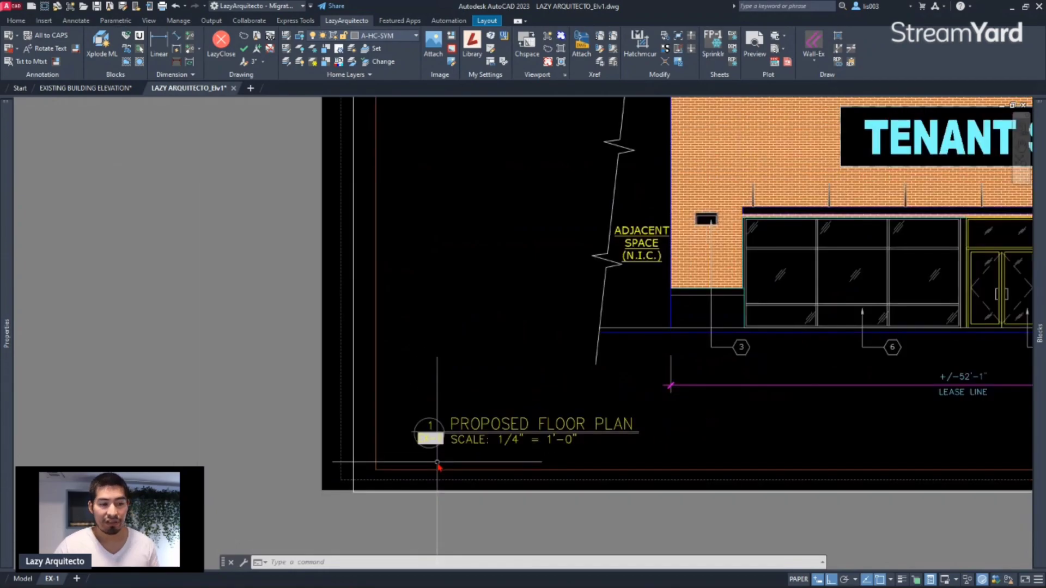
scroll(438, 464, up, 3)
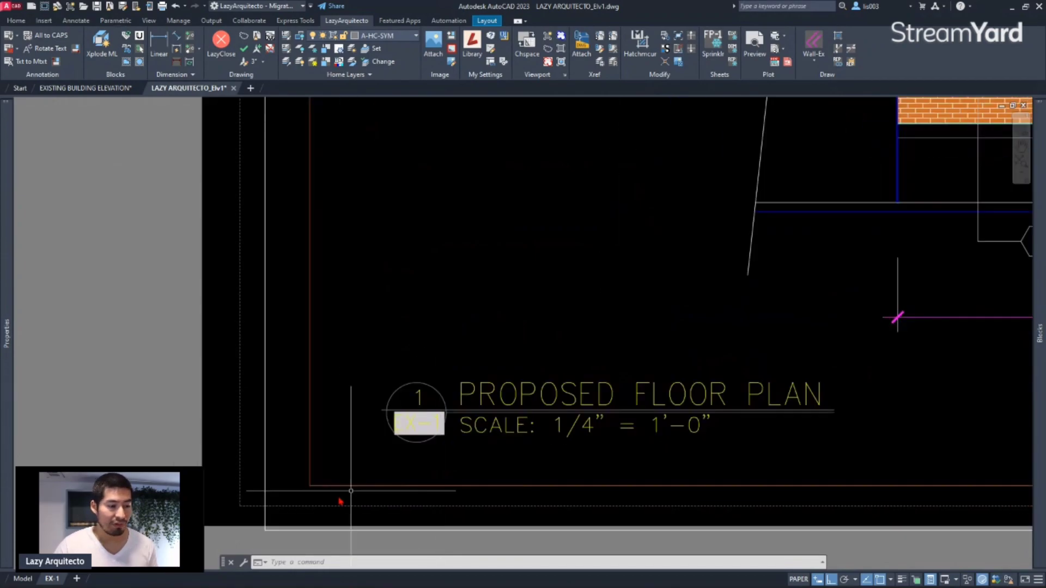
double_click(55, 581)
text(A1)
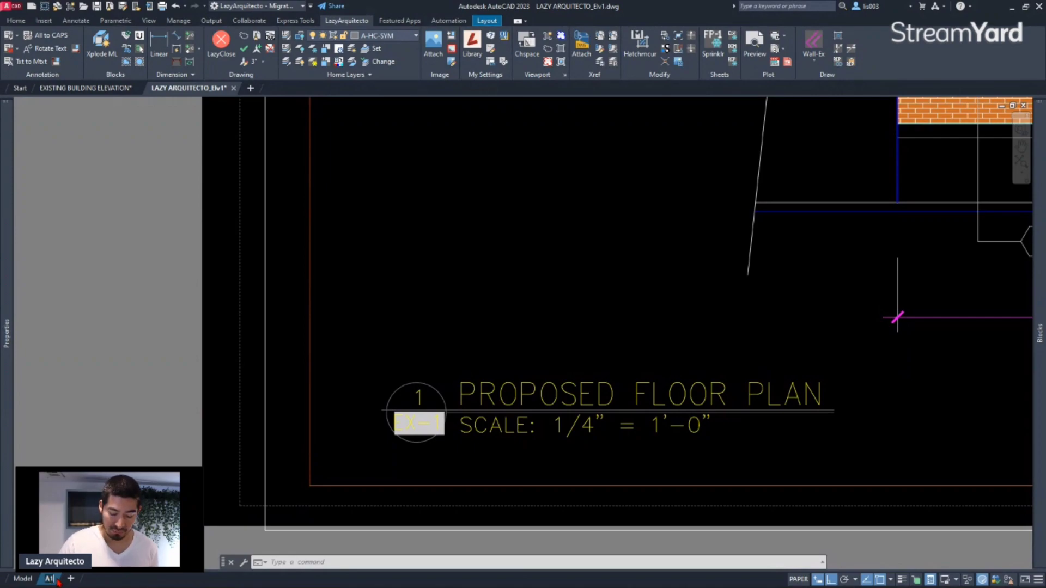
key(Return)
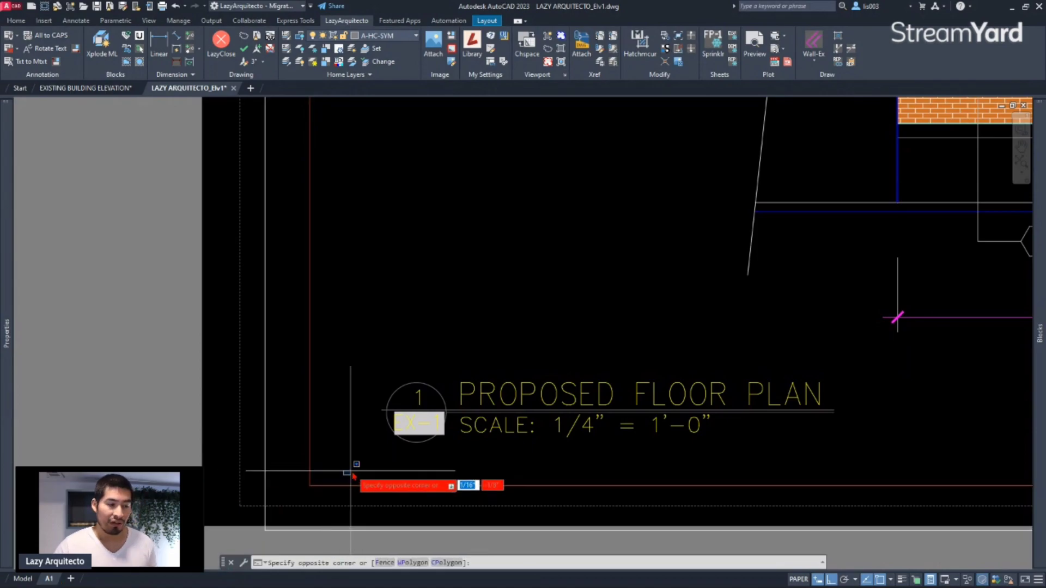
Step: Regenerate the whole drawing with REGENALL to update the title block's sheet number field
scroll(412, 441, up, 3)
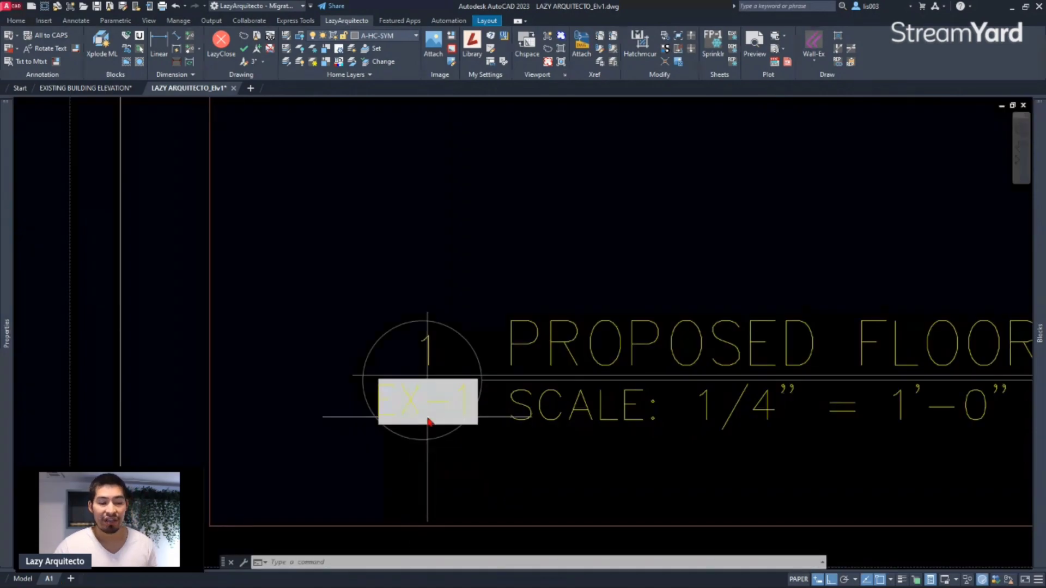
text(REA)
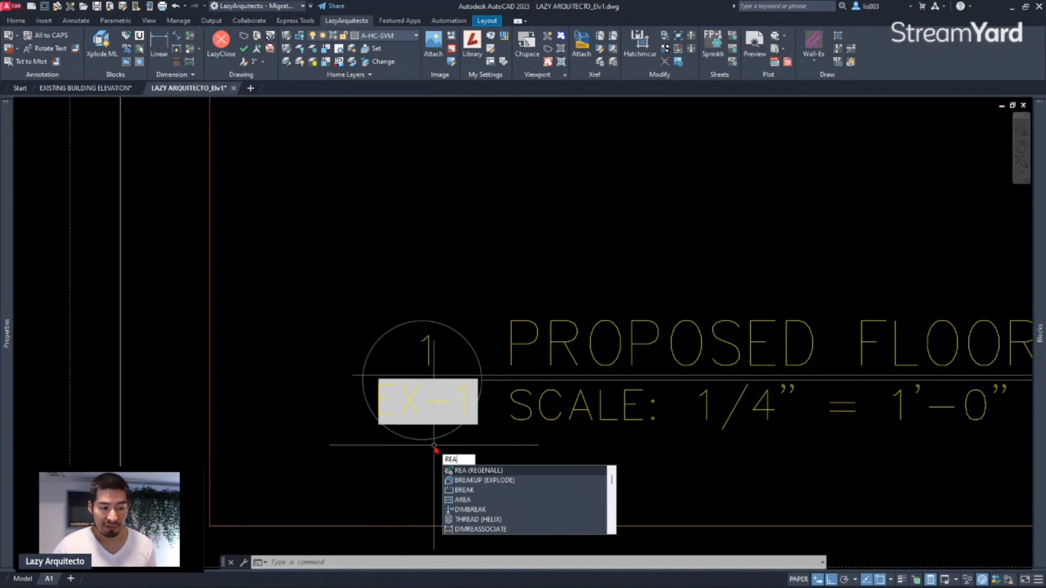
key(Return)
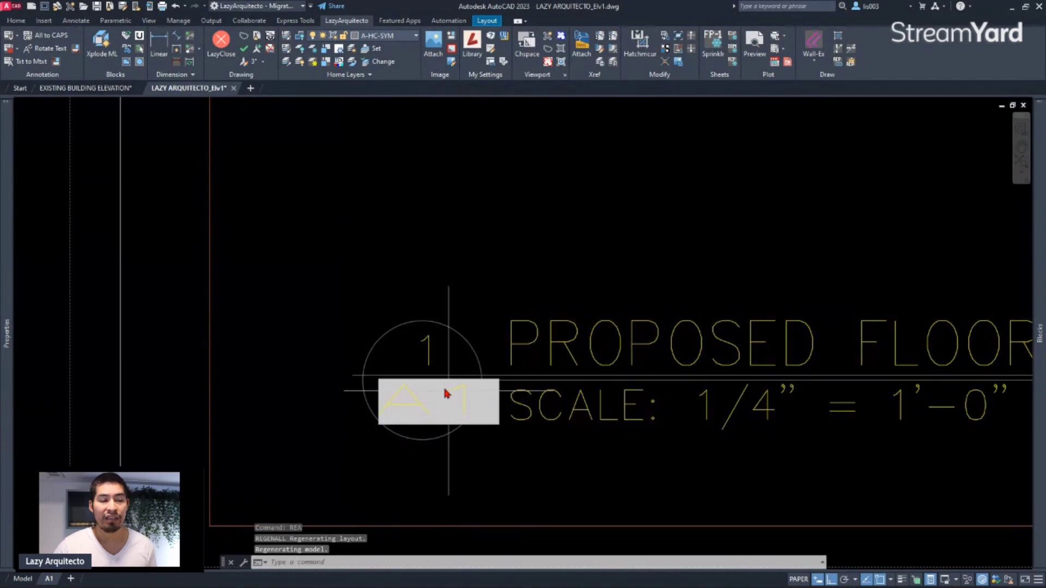
scroll(394, 455, down, 3)
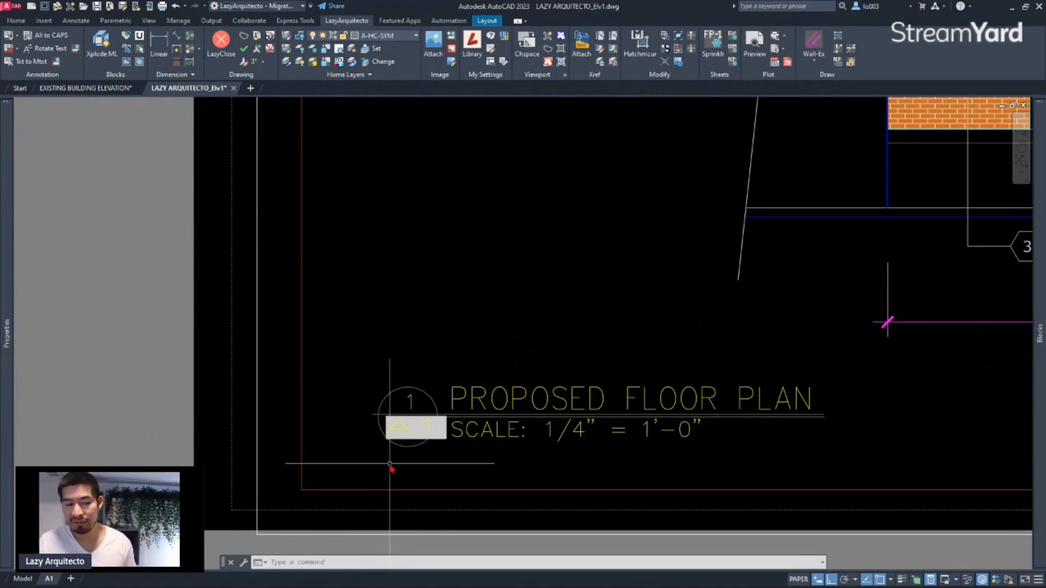
scroll(389, 464, down, 3)
scroll(460, 483, up, 1)
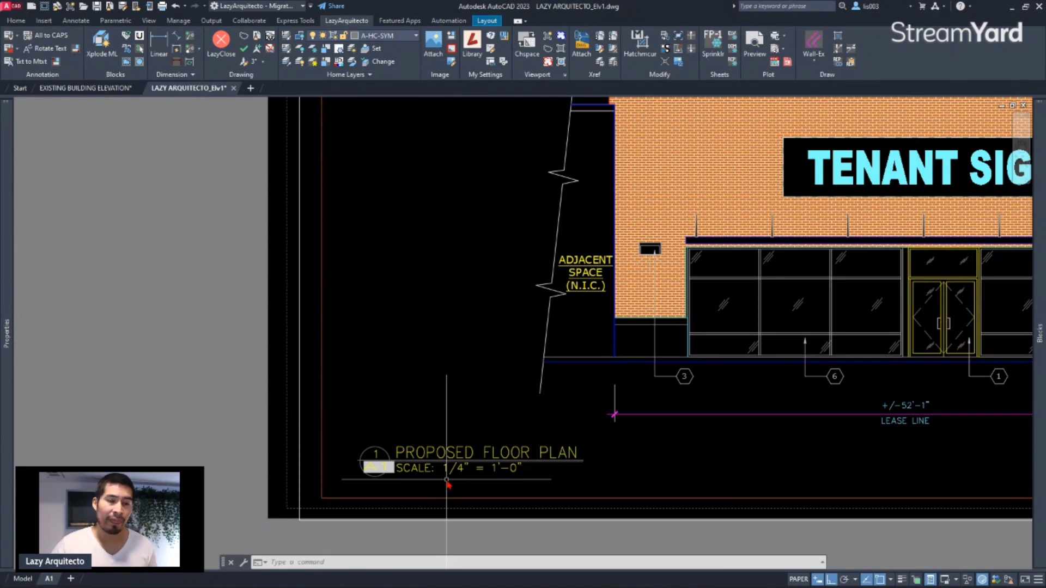
Step: Copy the PROPOSED FLOOR PLAN title block on the A1 layout to the clipboard
scroll(447, 481, up, 3)
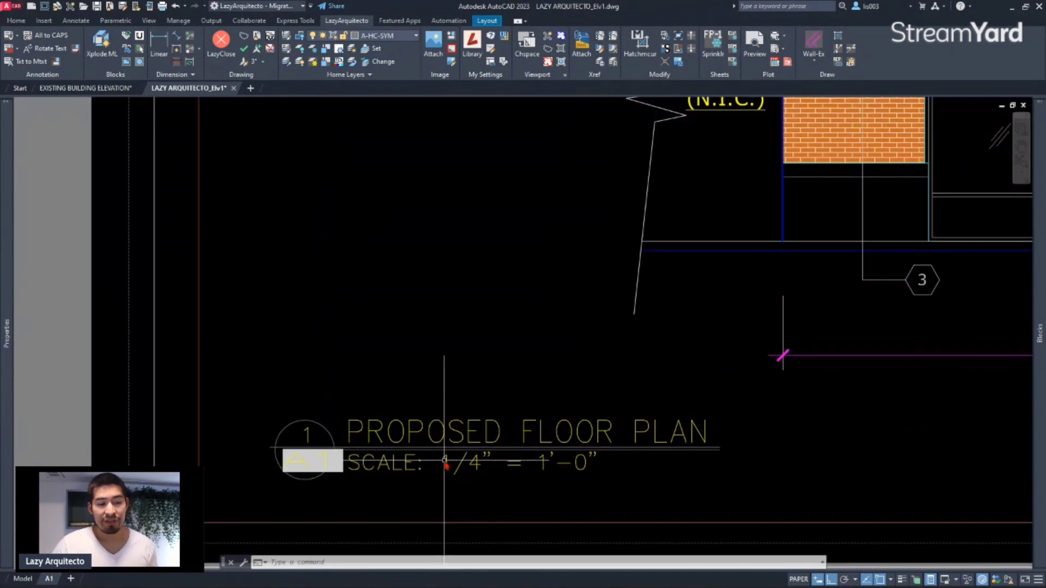
scroll(446, 463, up, 3)
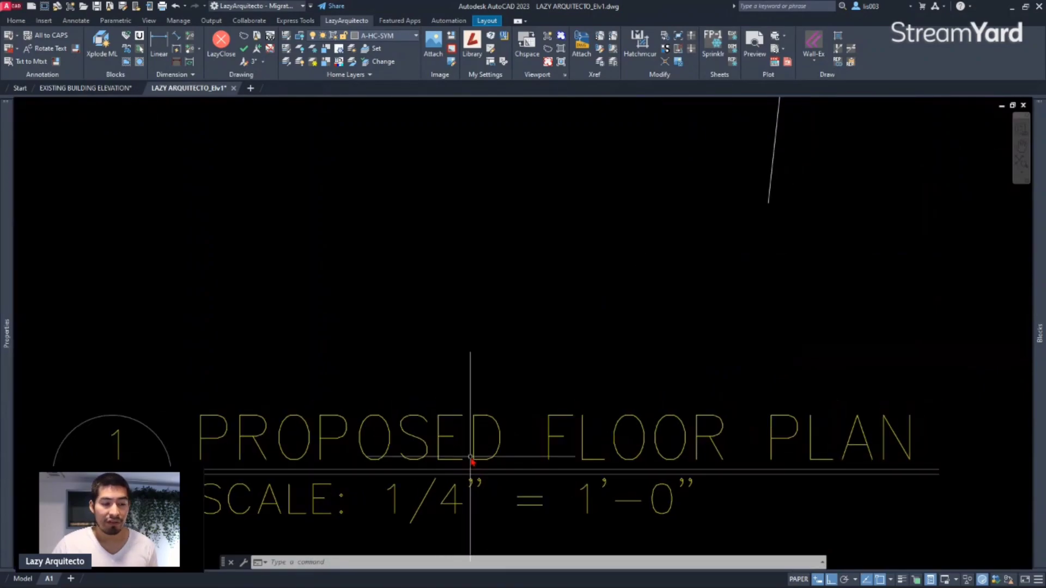
click(474, 422)
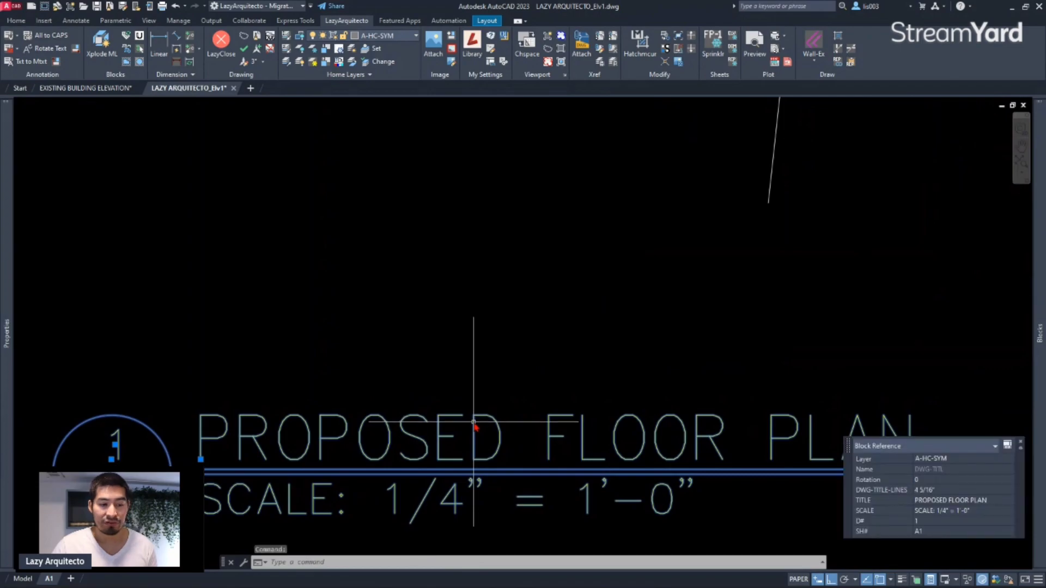
key(Escape)
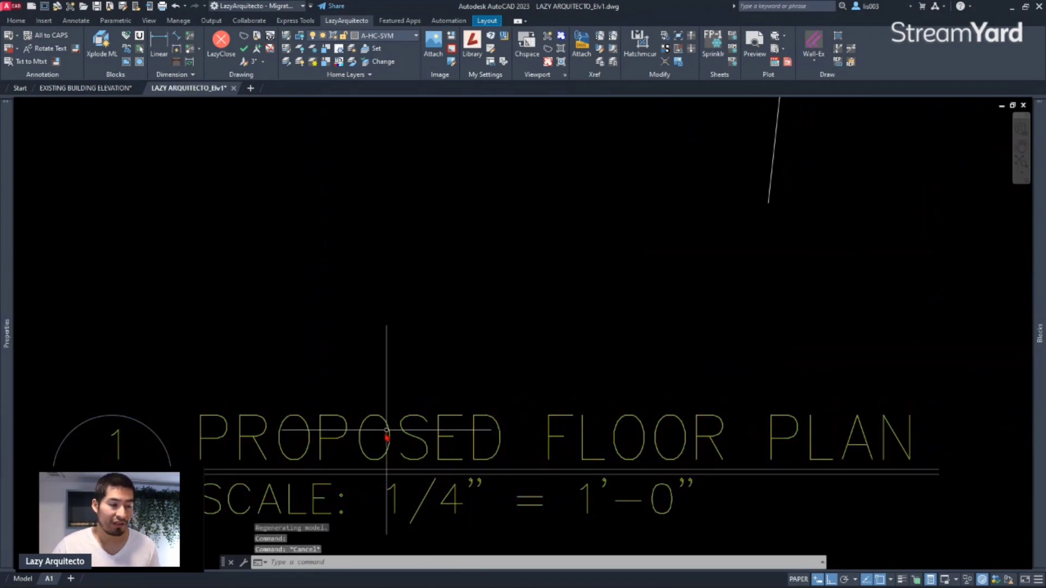
scroll(385, 435, down, 3)
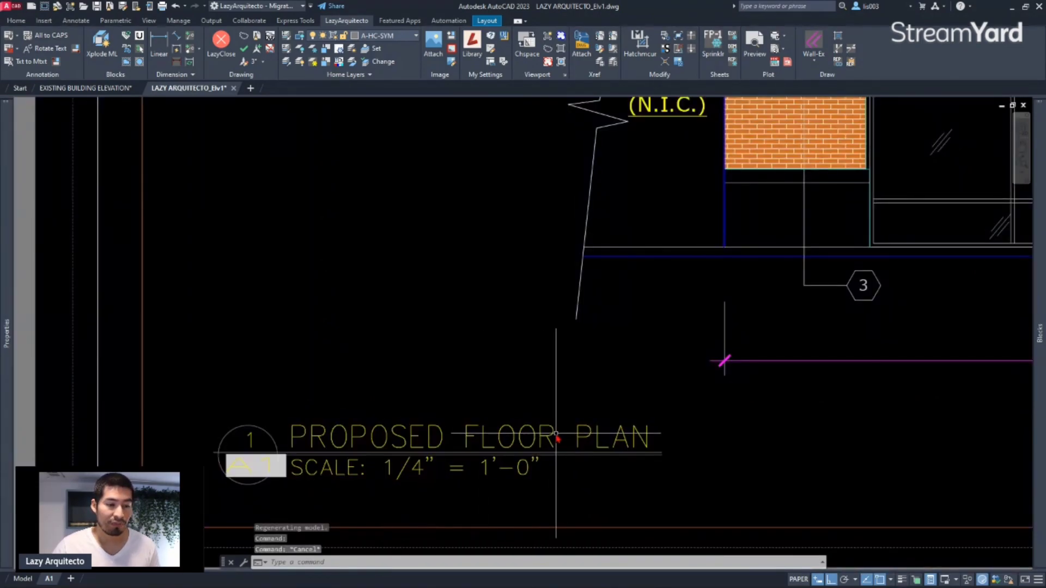
key(Escape)
click(534, 434)
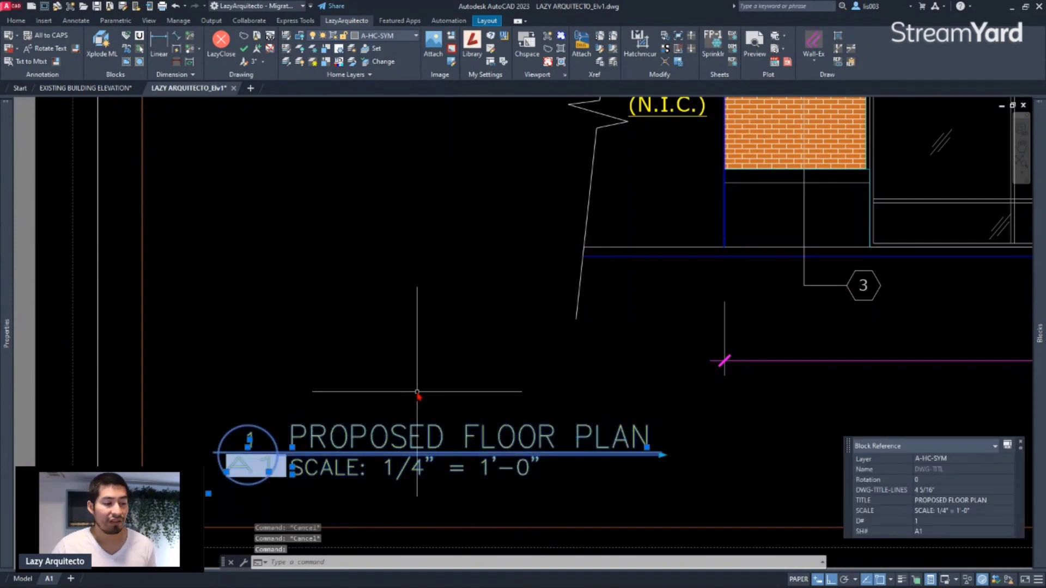
key(ctrl+c)
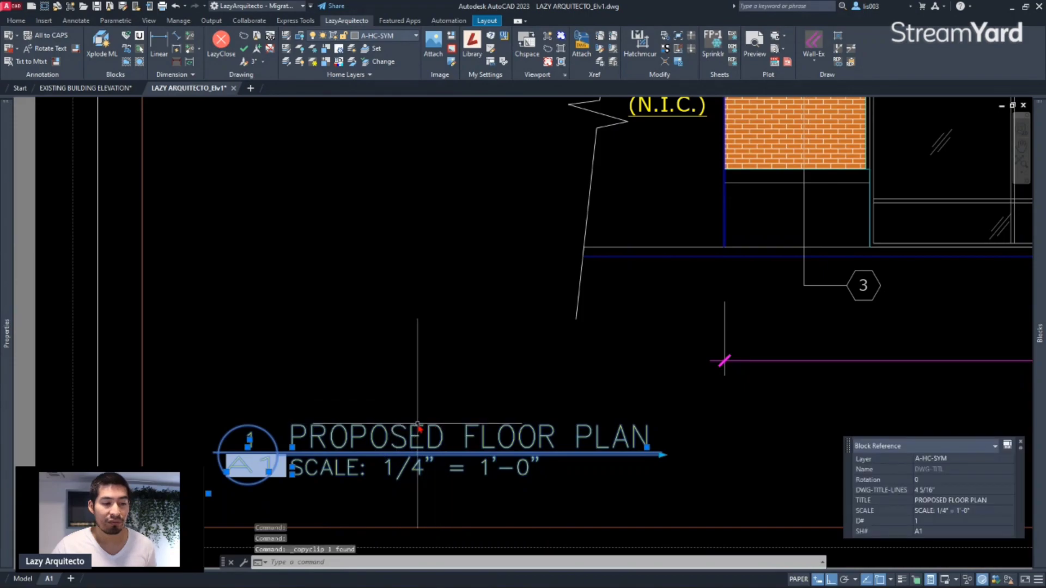
Step: Switch to the EXISTING BUILDING ELEVATION drawing and paste the title block under the building elevation on sheet EX-2
click(111, 89)
key(ctrl+v)
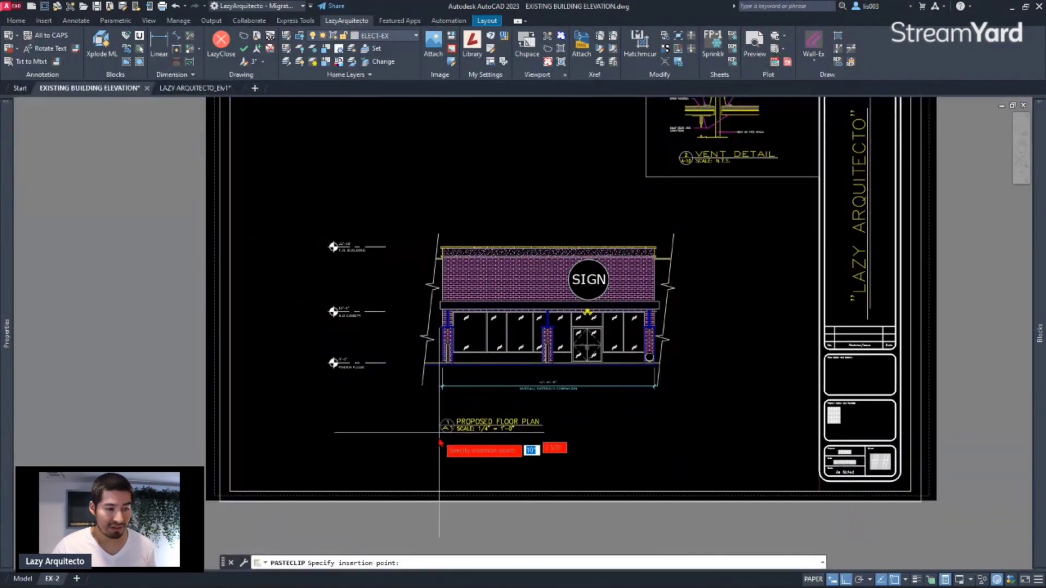
scroll(436, 442, up, 3)
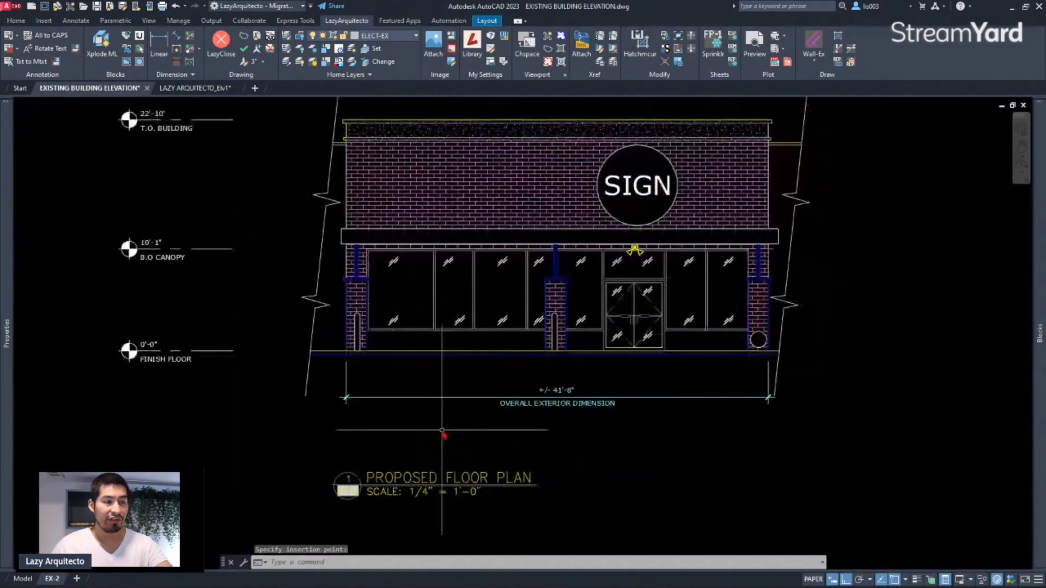
scroll(448, 429, down, 3)
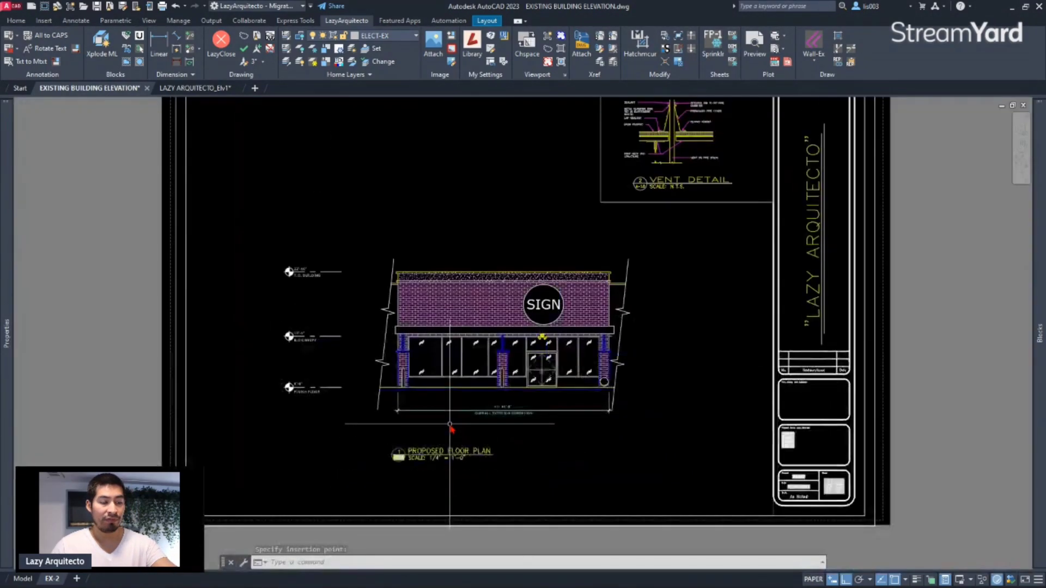
Step: Change the pasted title block's drawing title to EXISTING ELEVATION
scroll(448, 428, up, 3)
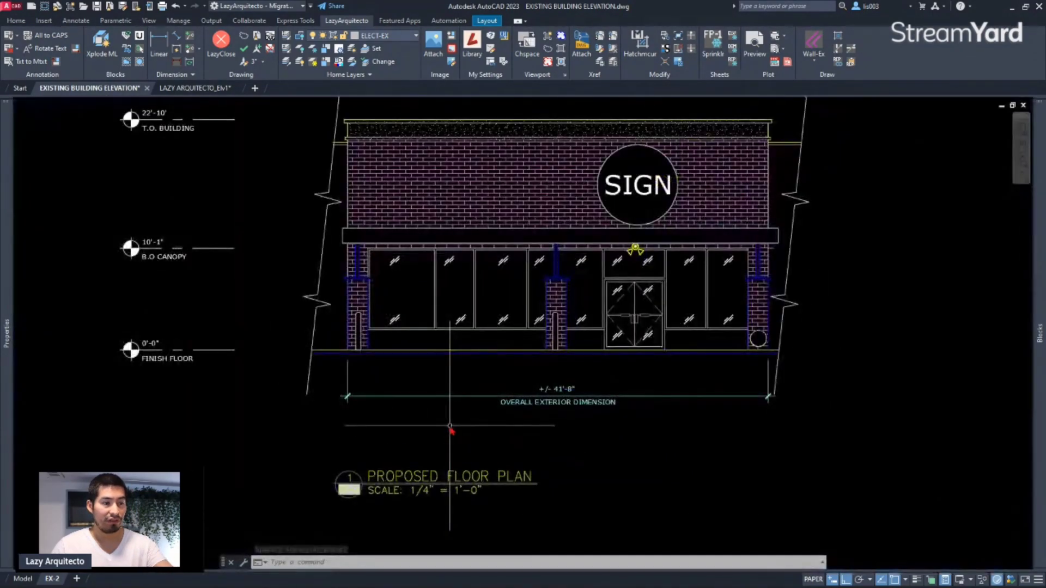
click(455, 477)
double_click(456, 477)
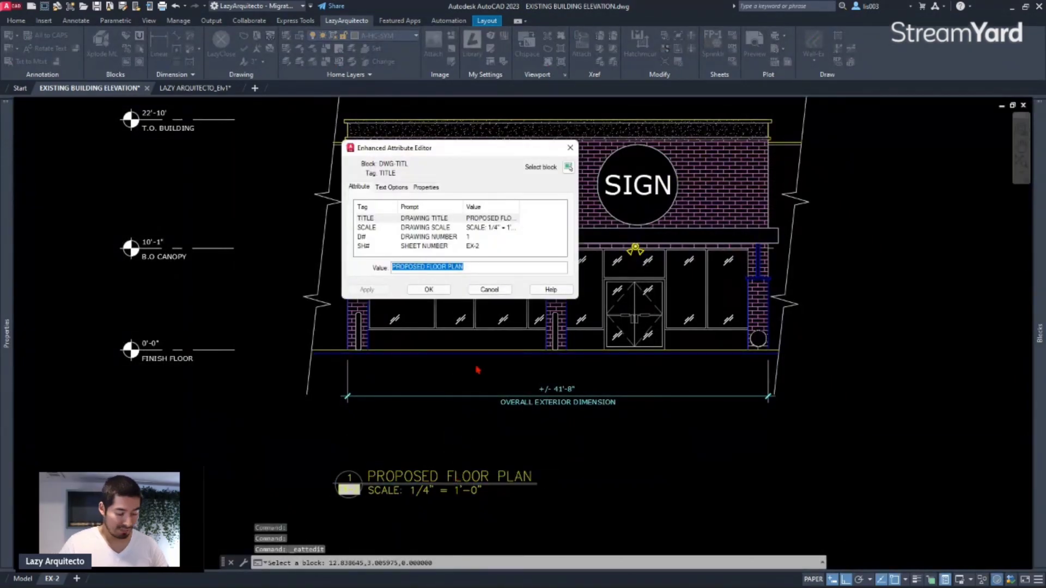
text(EXISTIN)
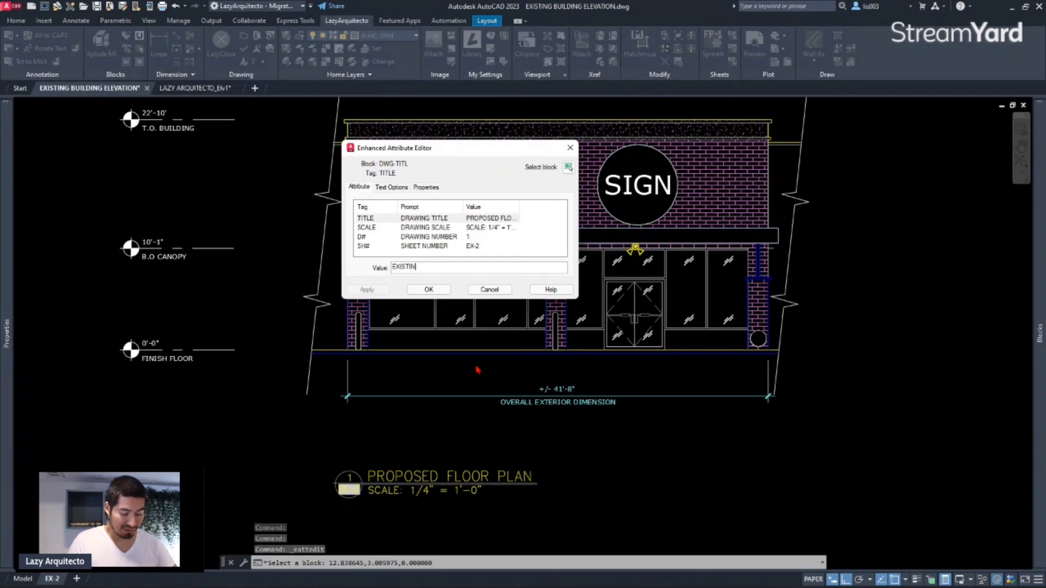
text(G ELEVATION)
key(Return)
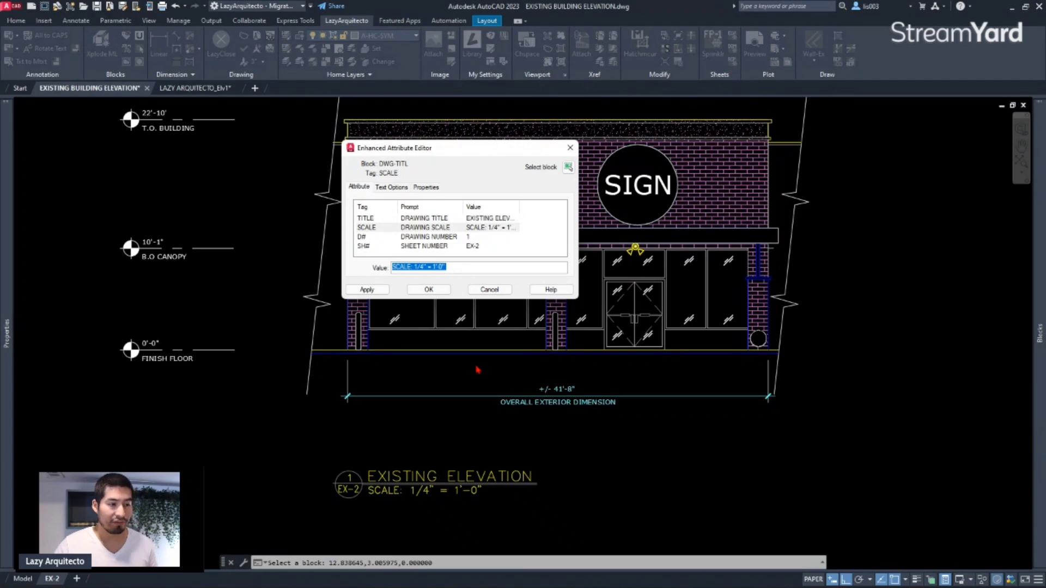
click(429, 289)
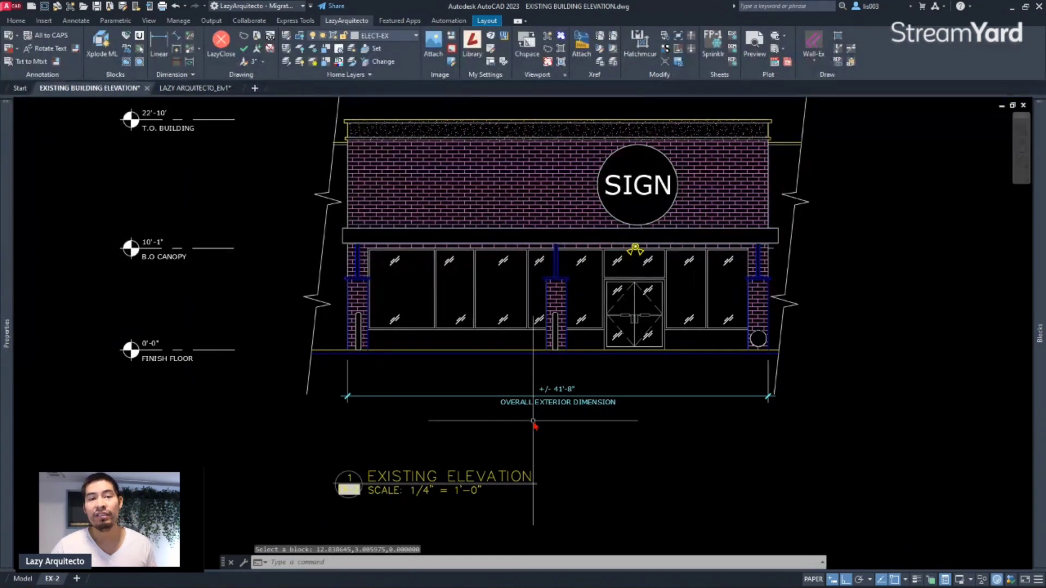
Step: Undo the title edit and the pasting of the title block on sheet EX-2
key(ctrl+z)
key(ctrl+z)
key(ctrl+z)
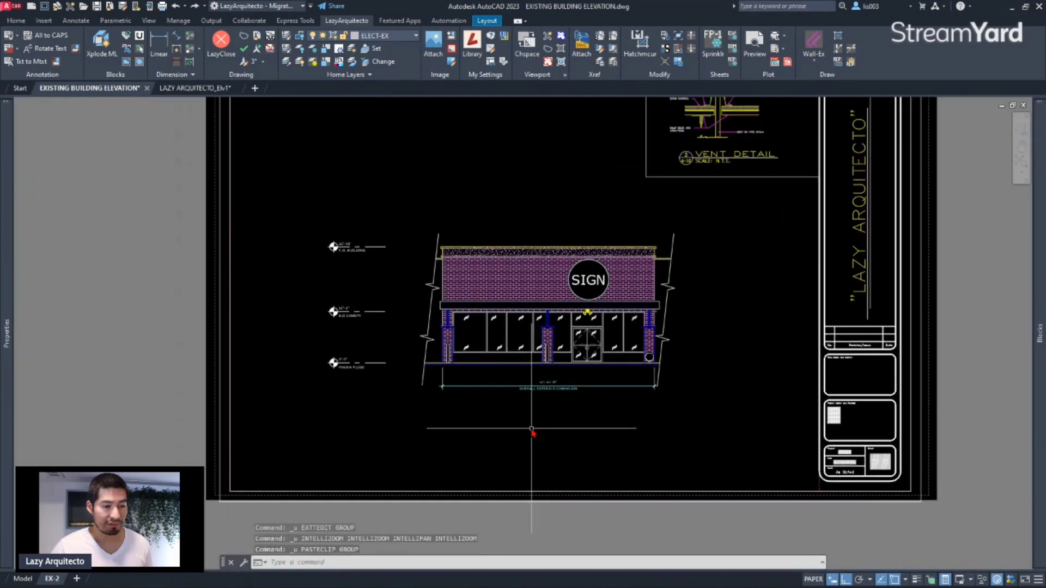
Step: Switch to the LAZY ARQUITECTO_Elv1 drawing and open the PROPOSED FLOOR PLAN title block in the Block Editor
click(195, 87)
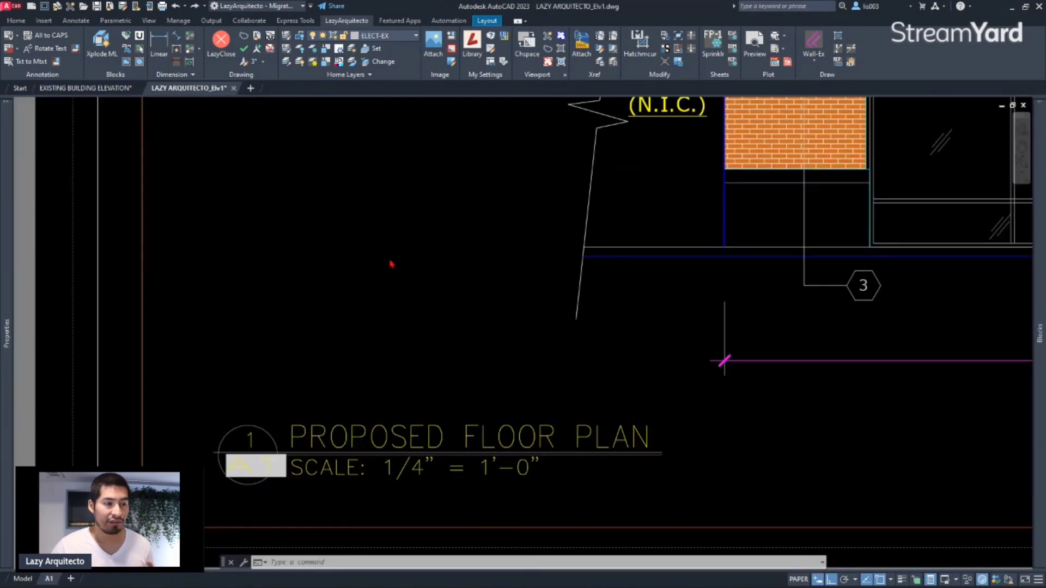
middle_drag(443, 407, 516, 435)
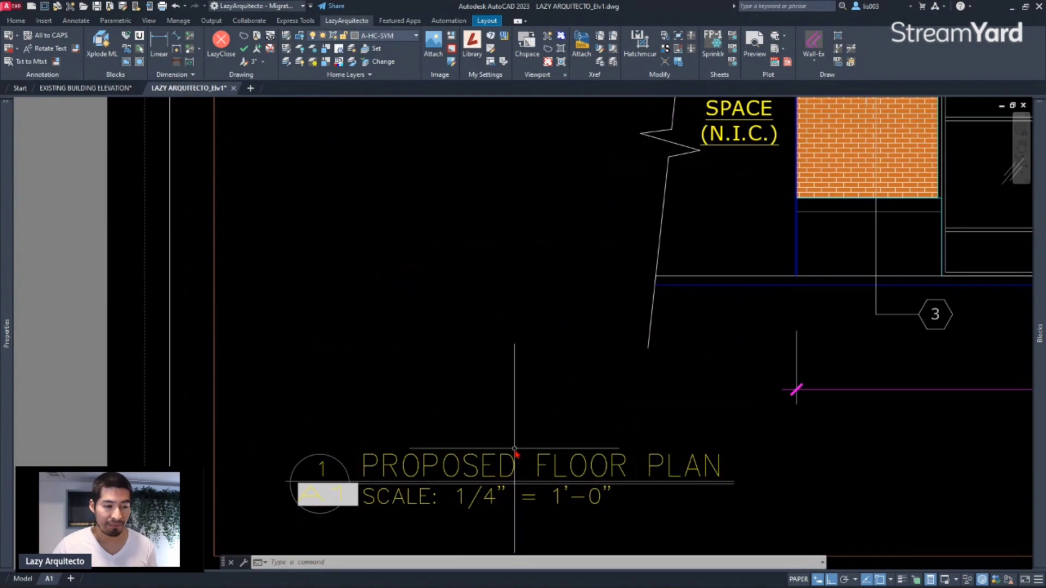
click(511, 455)
right_click(508, 459)
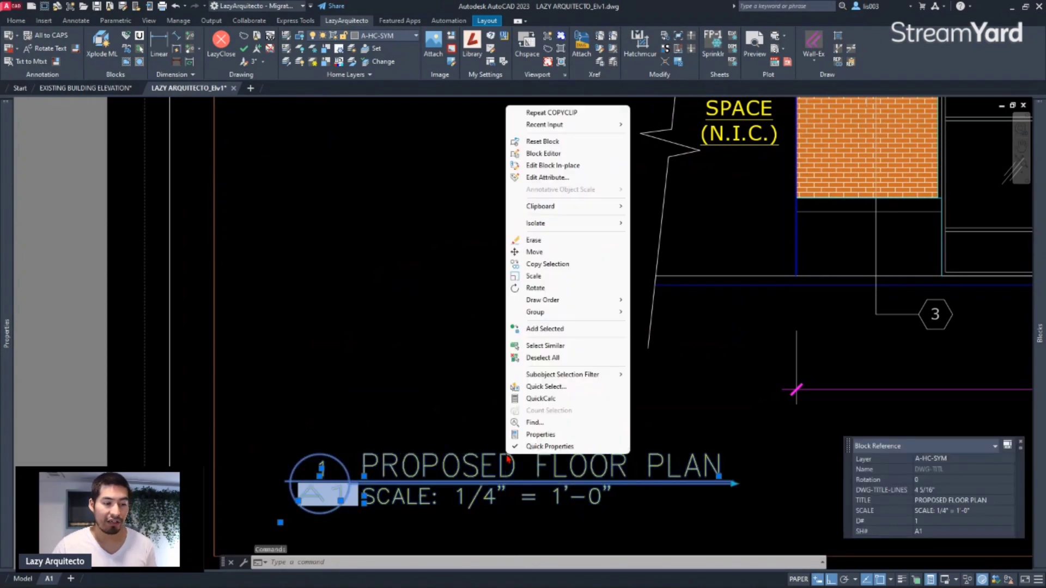
click(556, 155)
mouse_move(493, 223)
middle_down()
mouse_move(443, 258)
mouse_move(460, 310)
middle_up()
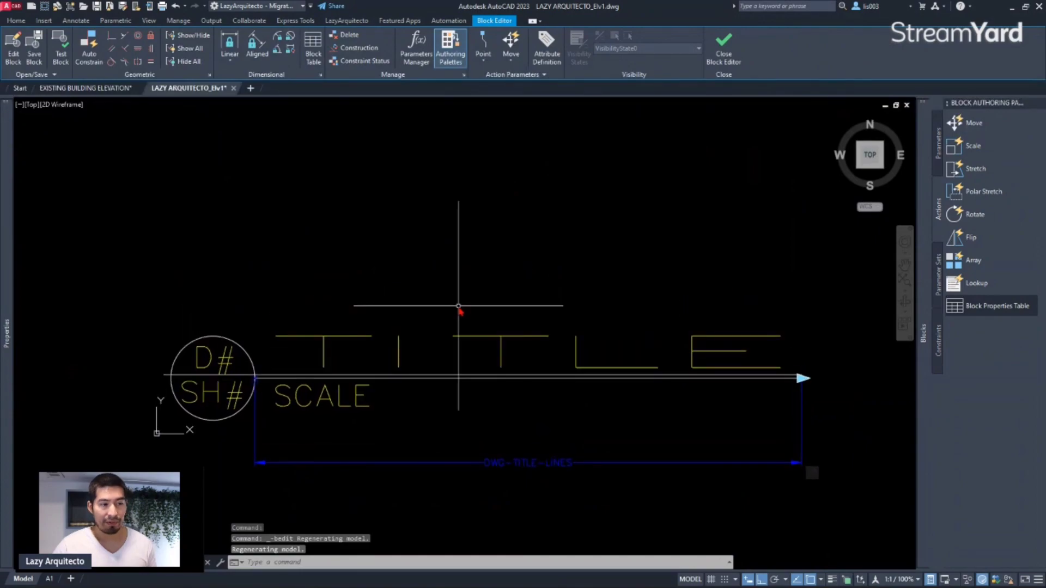
Step: Set the TITLE attribute's default to a Filename field in uppercase, showing the filename only without the file extension
click(500, 337)
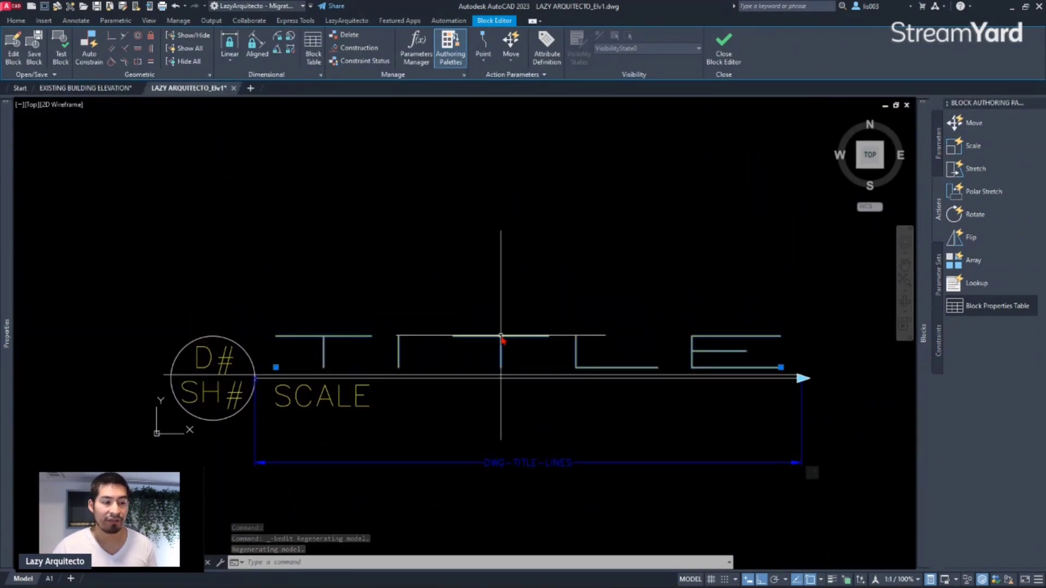
double_click(501, 337)
click(532, 301)
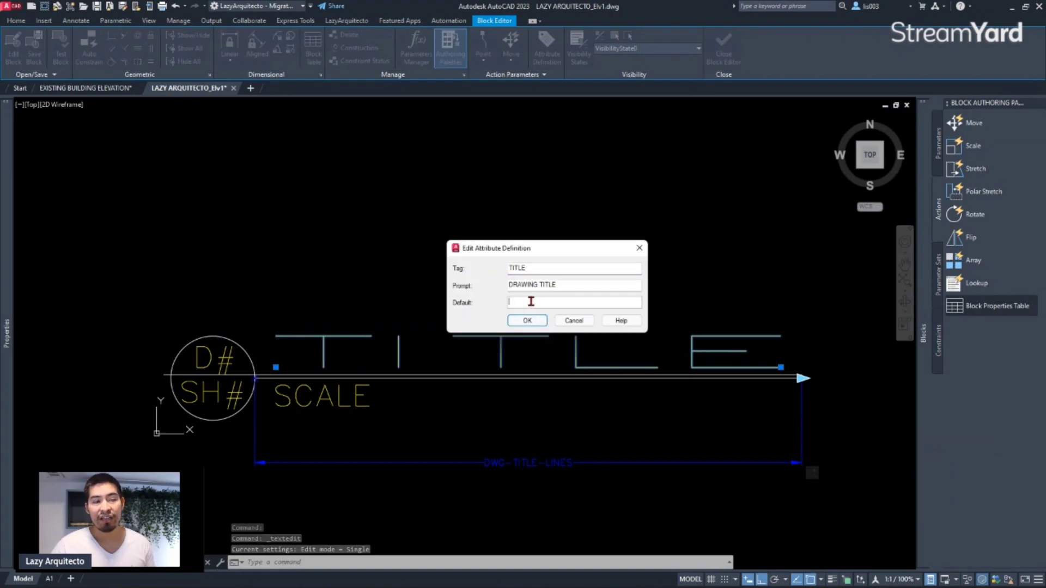
right_click(531, 302)
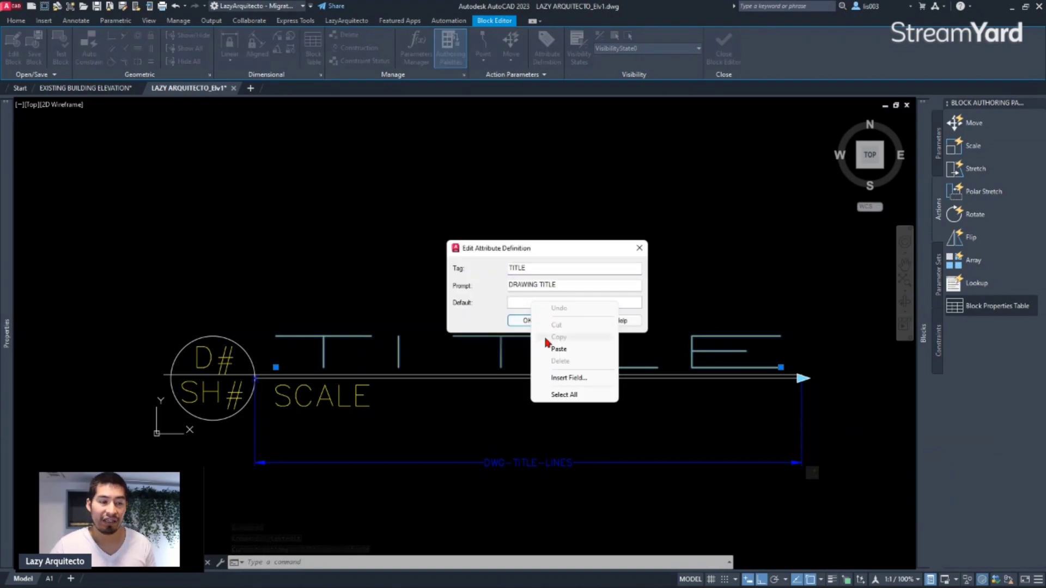
click(565, 378)
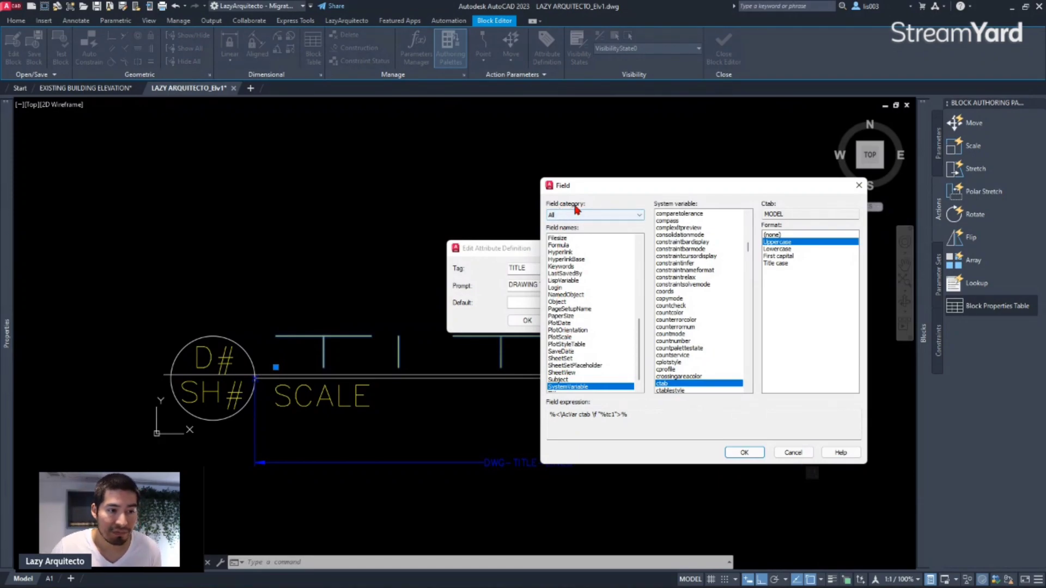
scroll(591, 299, down, 2)
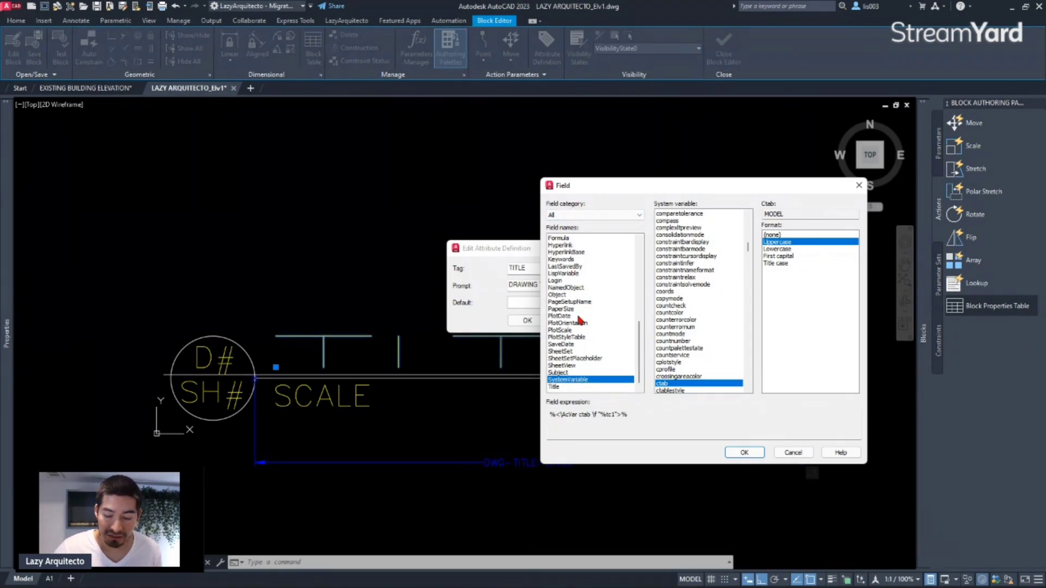
click(572, 301)
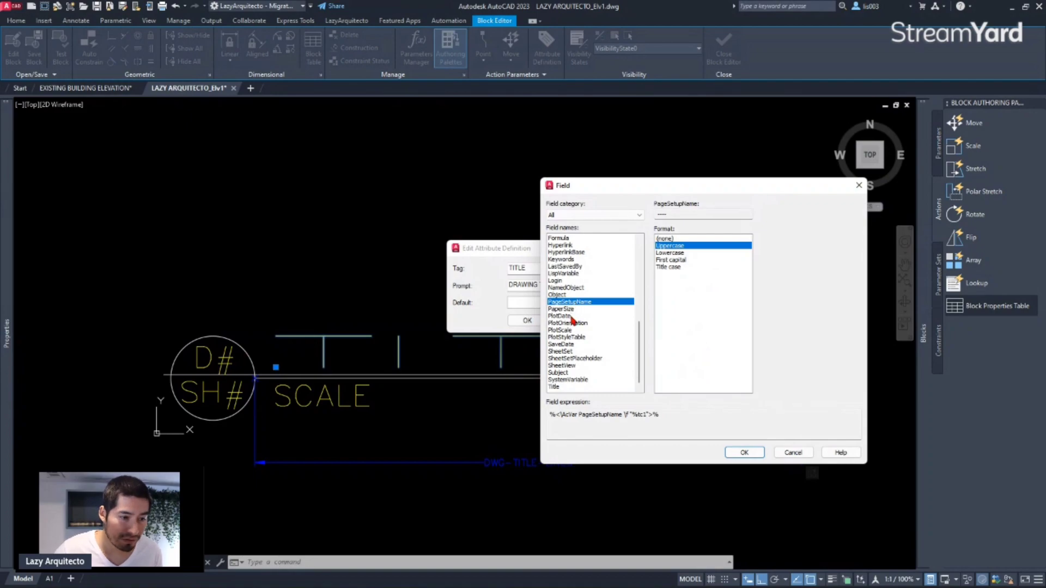
scroll(572, 320, up, 3)
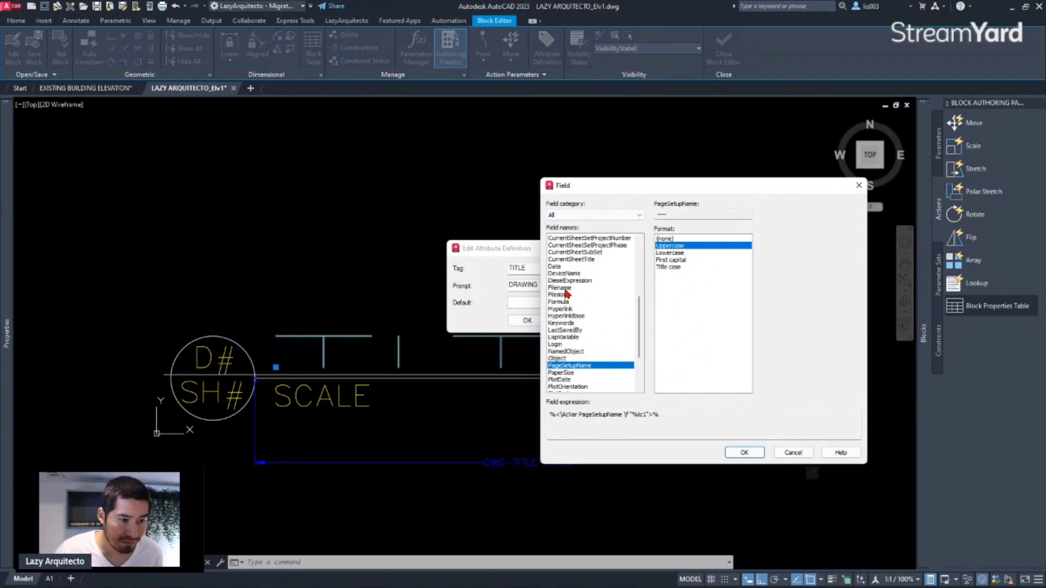
click(561, 287)
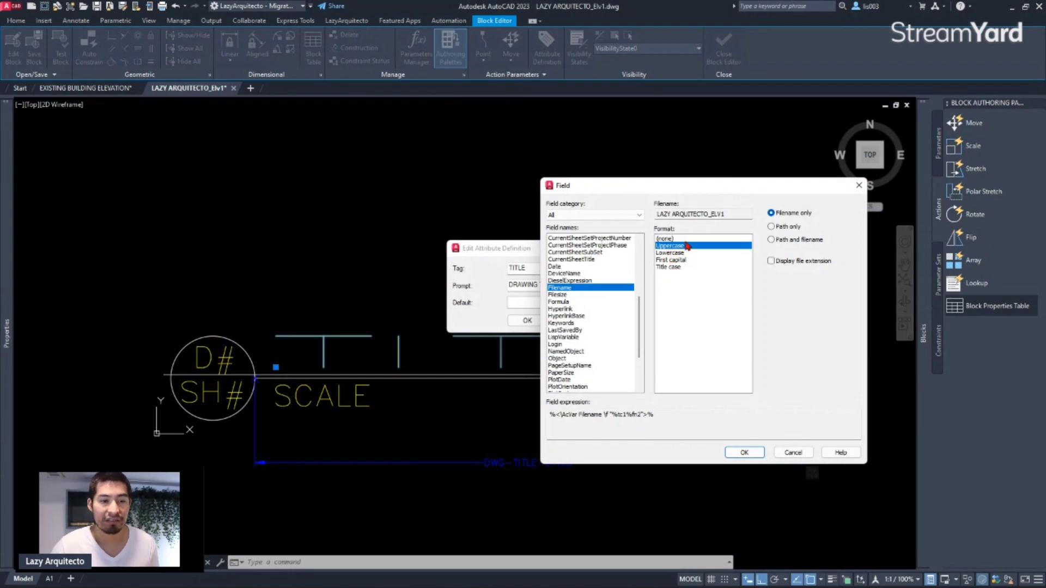
click(771, 261)
click(772, 261)
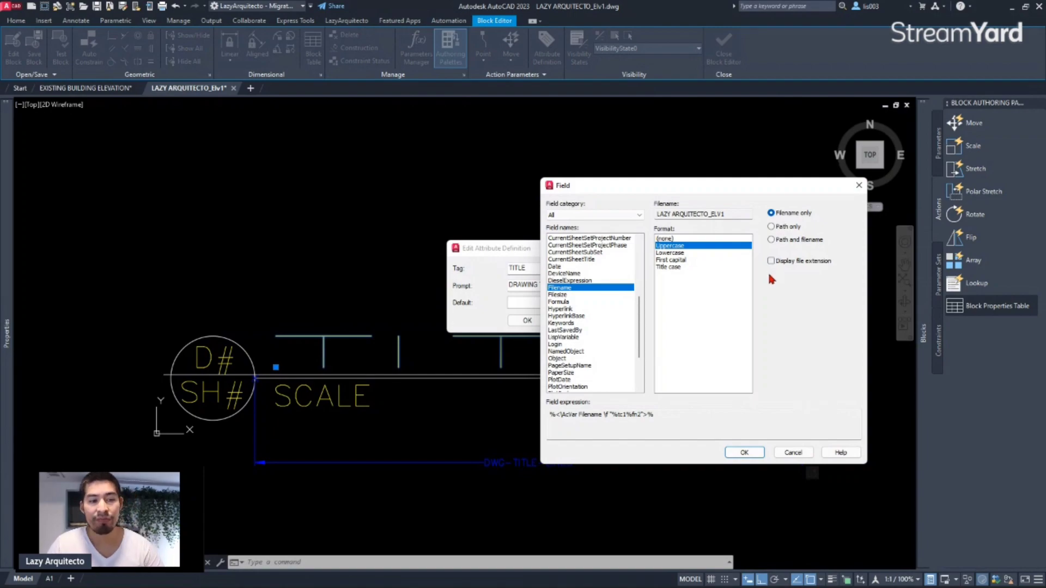
click(745, 452)
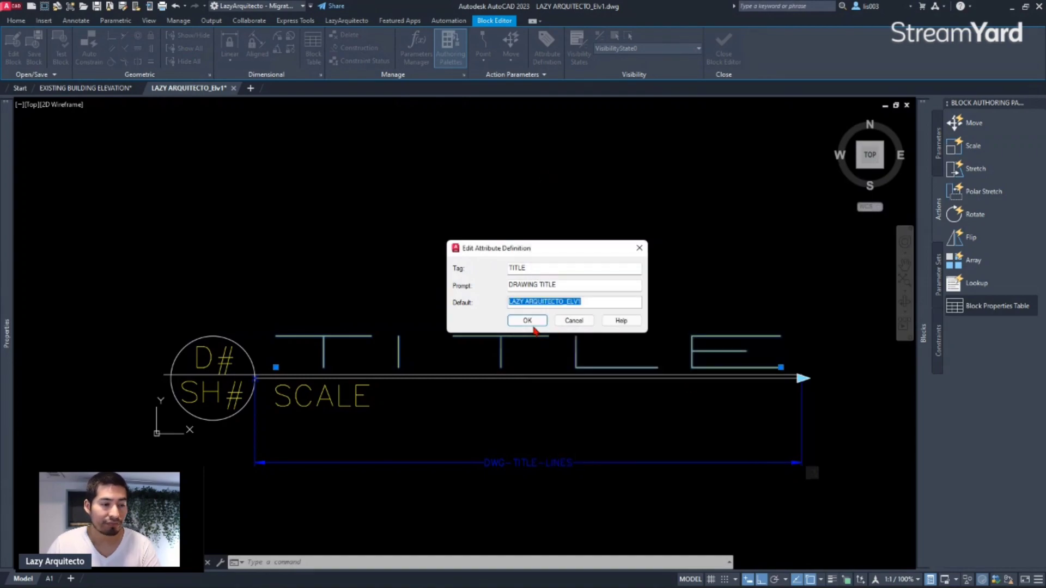
Step: Confirm the TITLE attribute definition and close the Block Editor, saving the changes to the block
click(584, 302)
drag(593, 302, 513, 305)
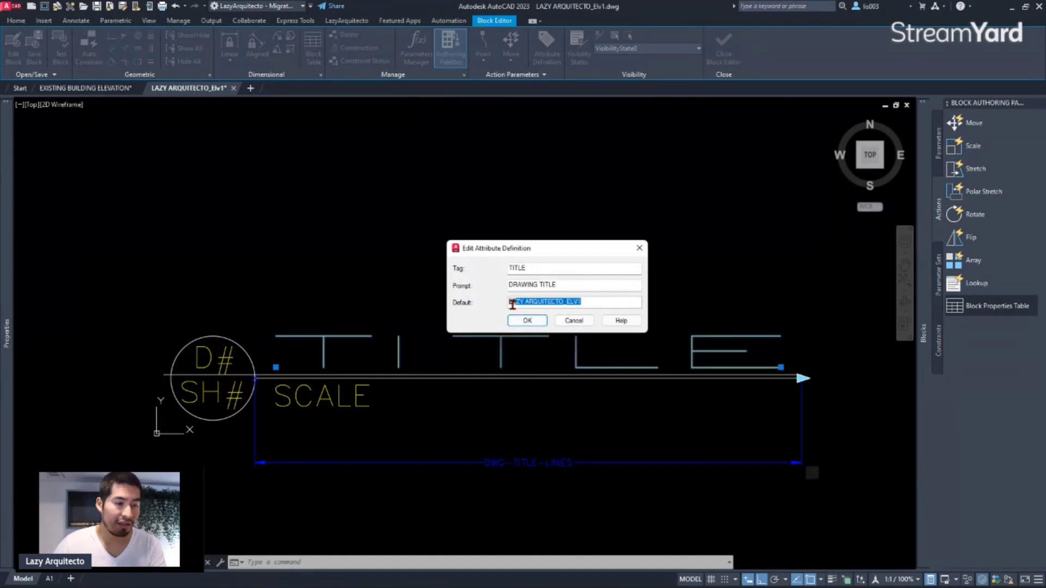
click(586, 303)
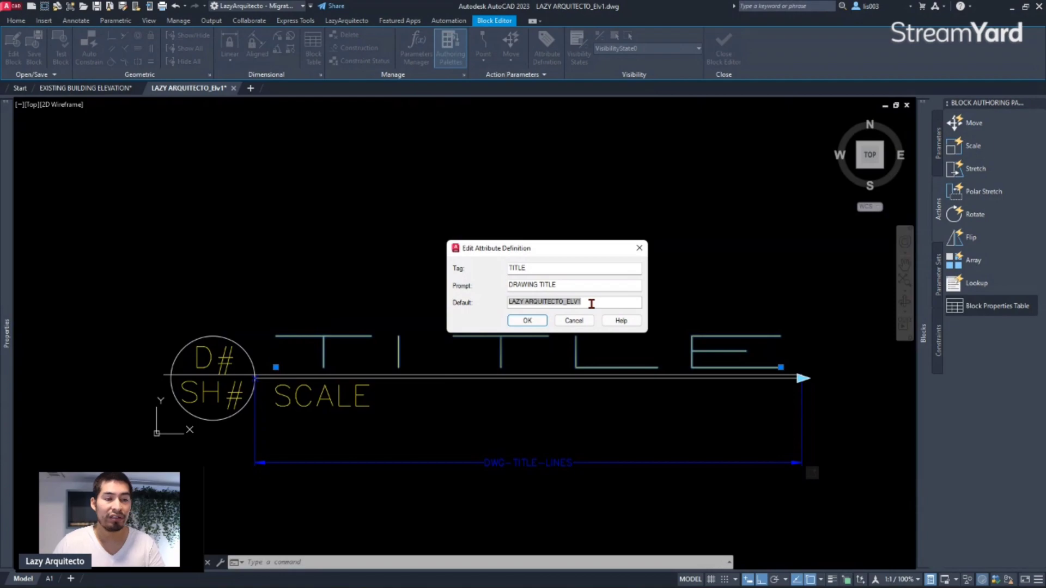
drag(591, 303, 509, 304)
click(588, 302)
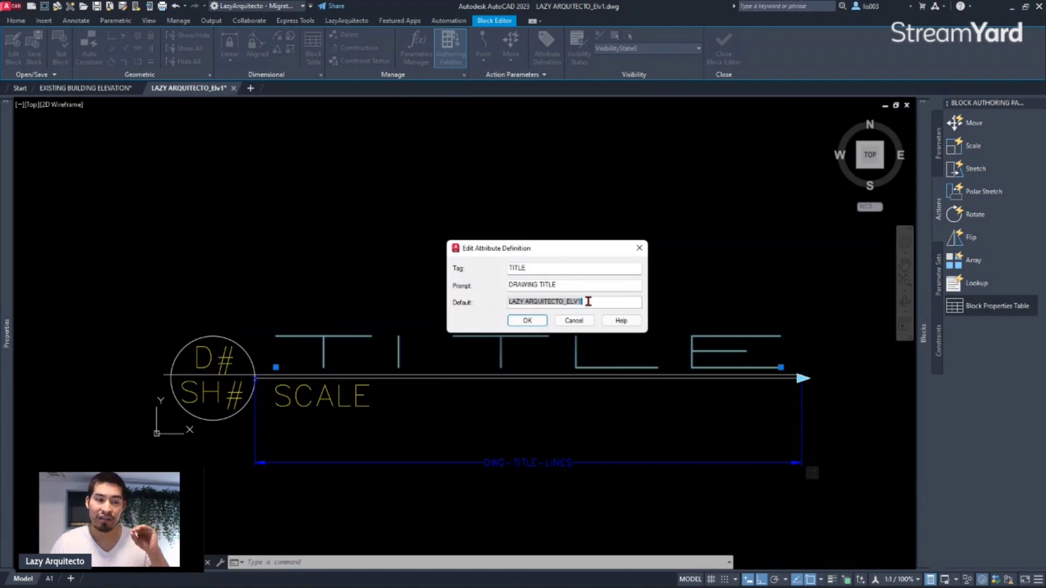
click(528, 320)
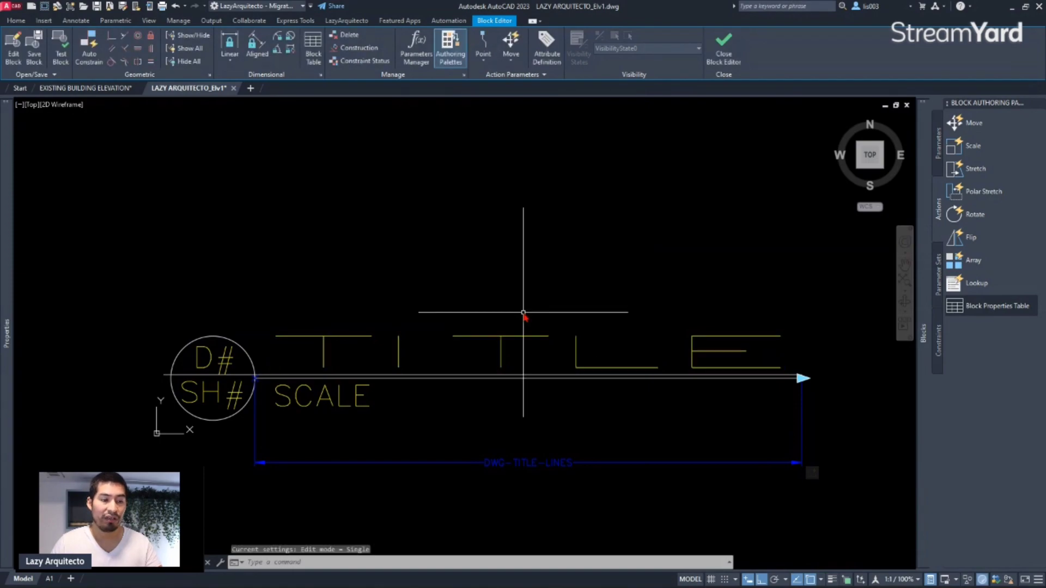
click(723, 61)
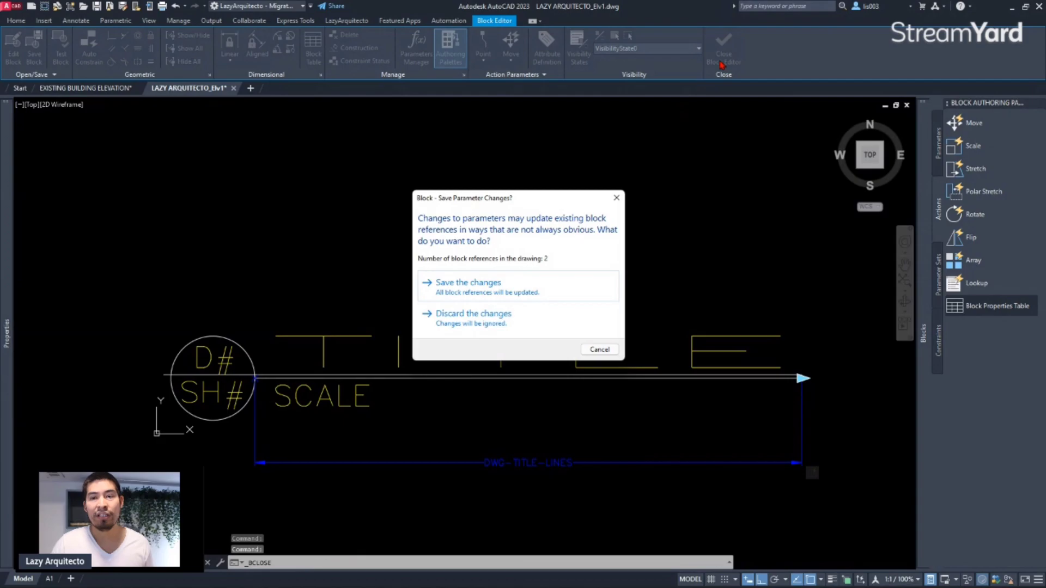
click(523, 282)
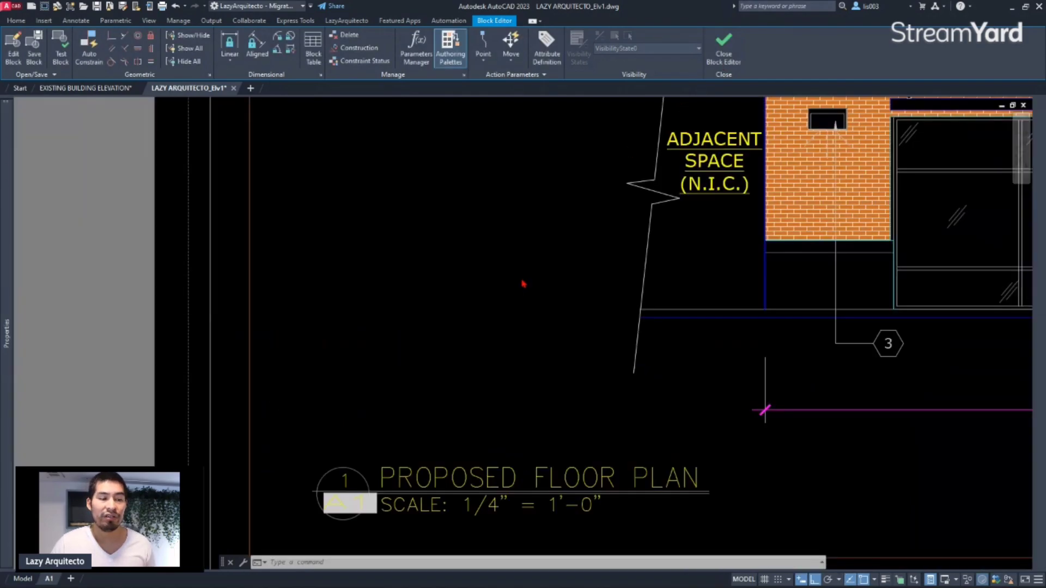
Step: Insert the DWG-TITL block above the PROPOSED FLOOR PLAN title, accepting the default title, scale and sheet number and entering drawing number 1
scroll(497, 388, up, 2)
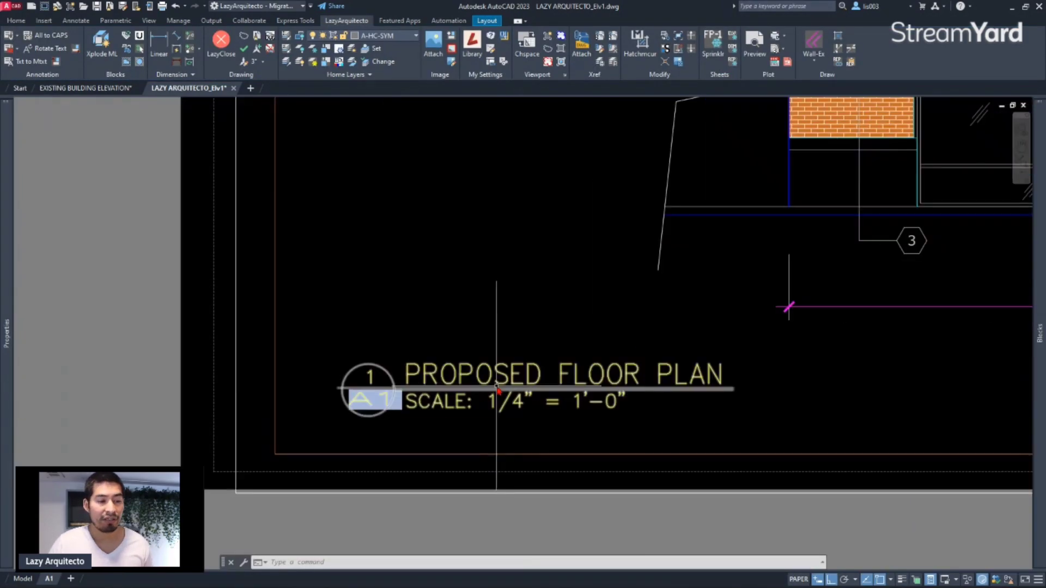
mouse_move(499, 411)
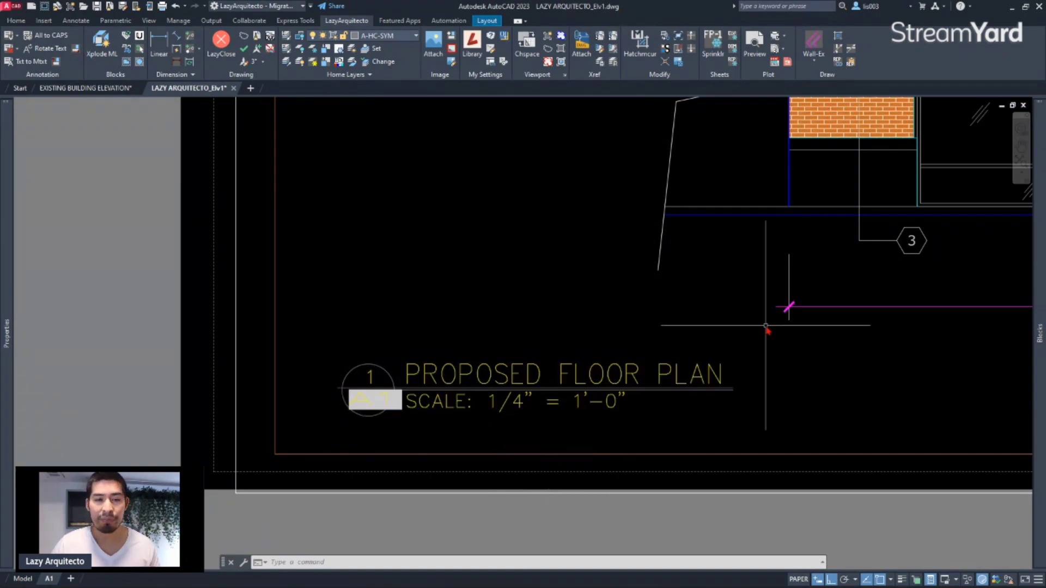
mouse_move(1042, 264)
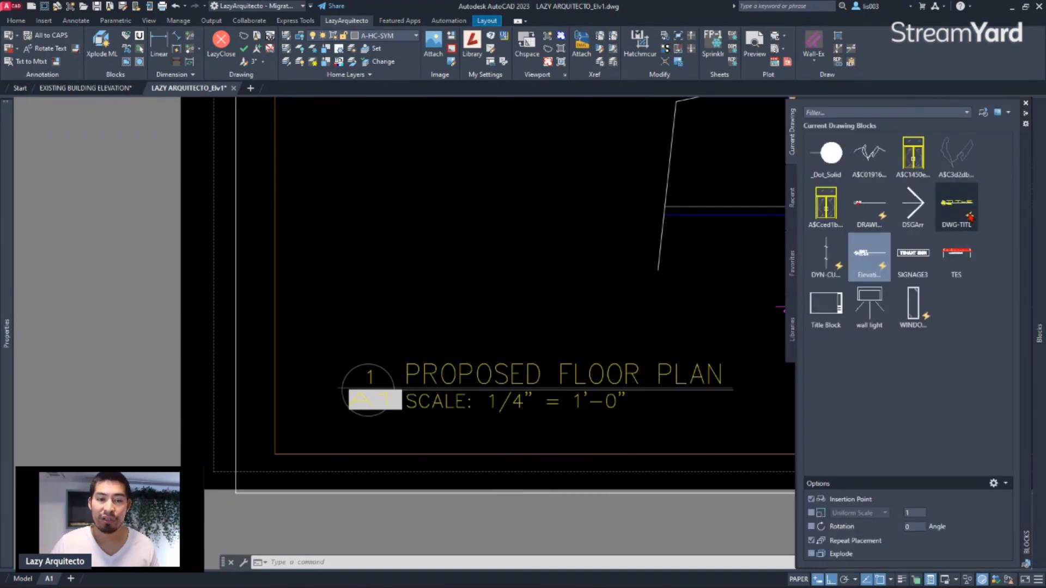
mouse_move(963, 208)
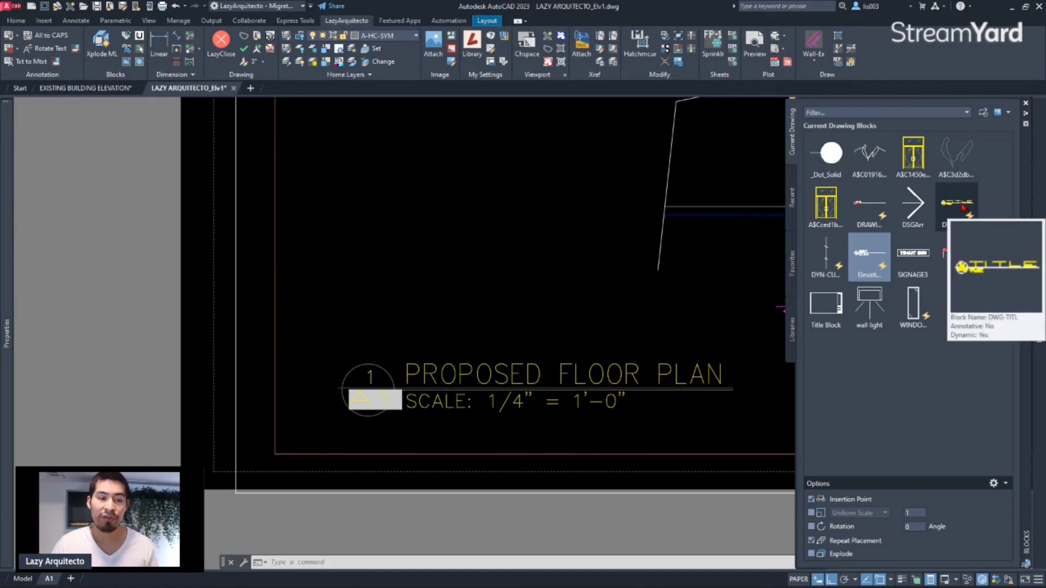
click(963, 206)
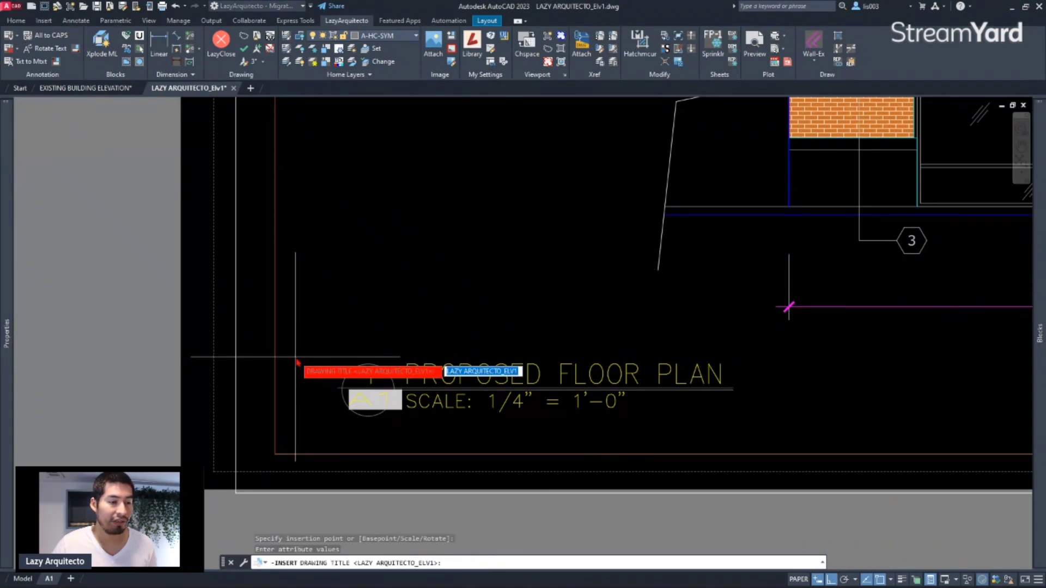
key(Return)
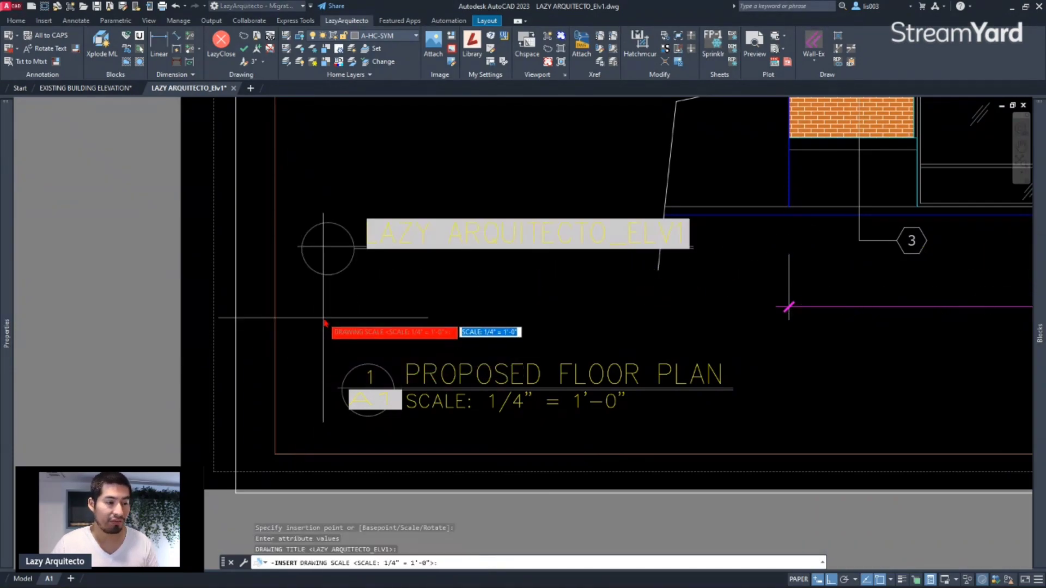
key(Return)
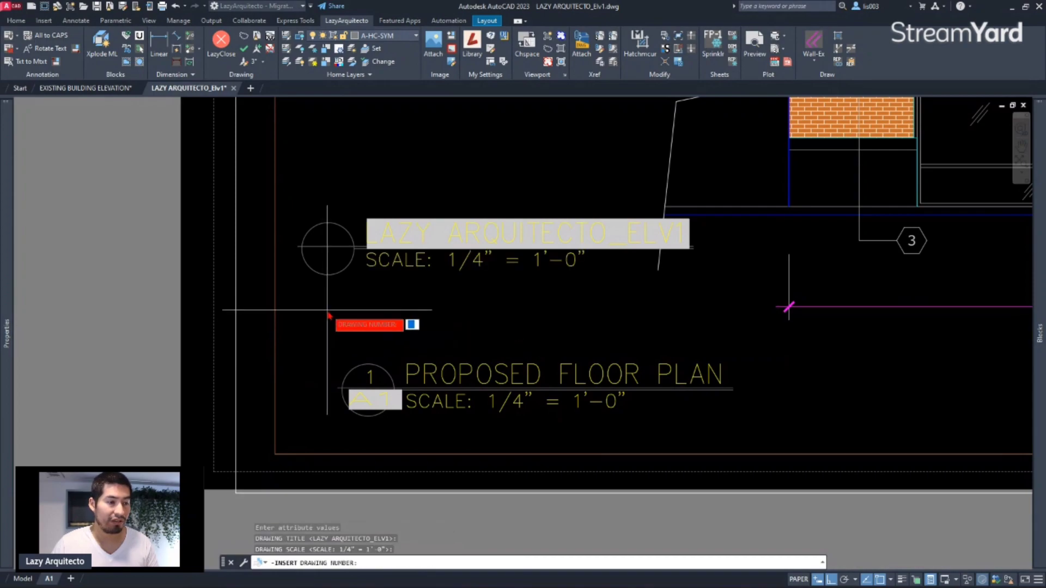
text(1)
key(Return)
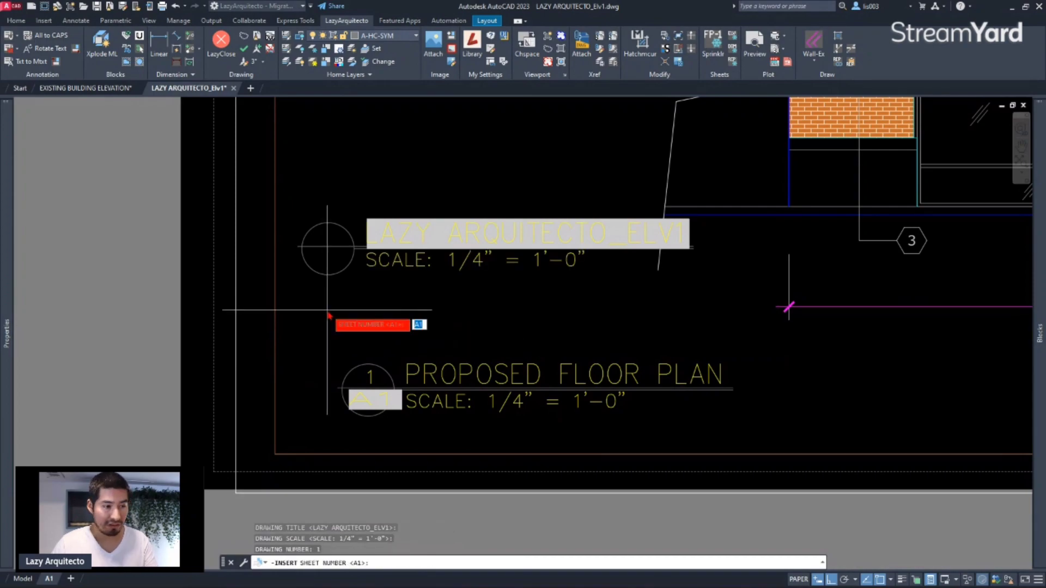
key(Return)
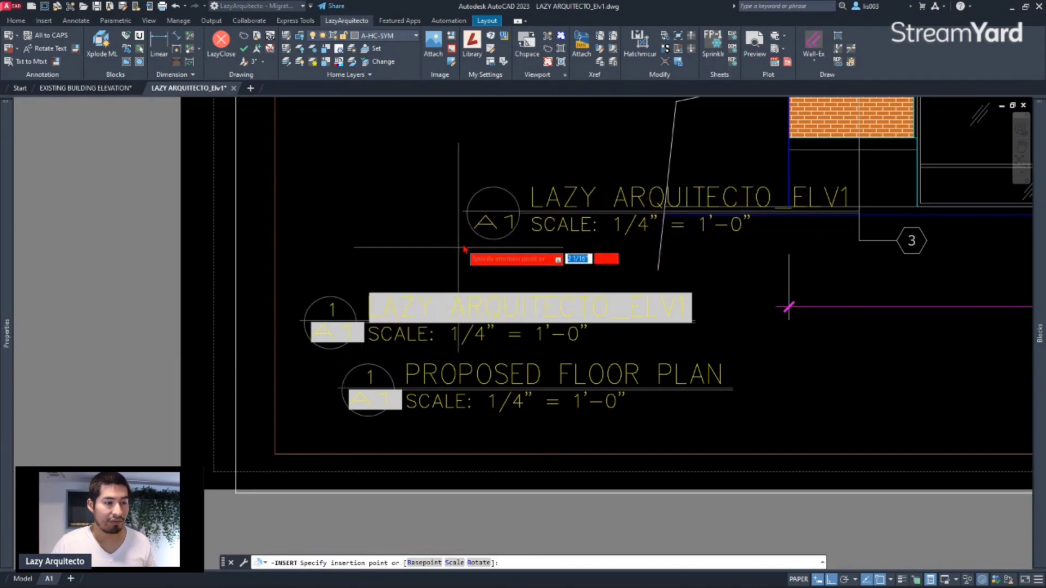
Step: Cancel the repeated block insertion and copy the LAZY ARQUITECTO_ELV1 title block to the clipboard
key(Escape)
scroll(464, 297, down, 3)
scroll(462, 317, up, 4)
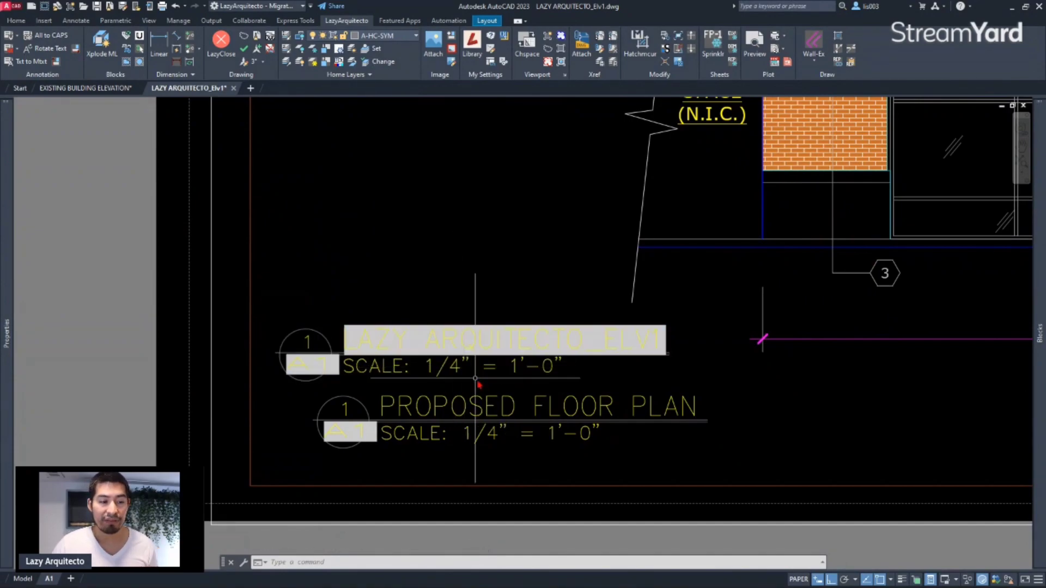
click(579, 361)
click(504, 339)
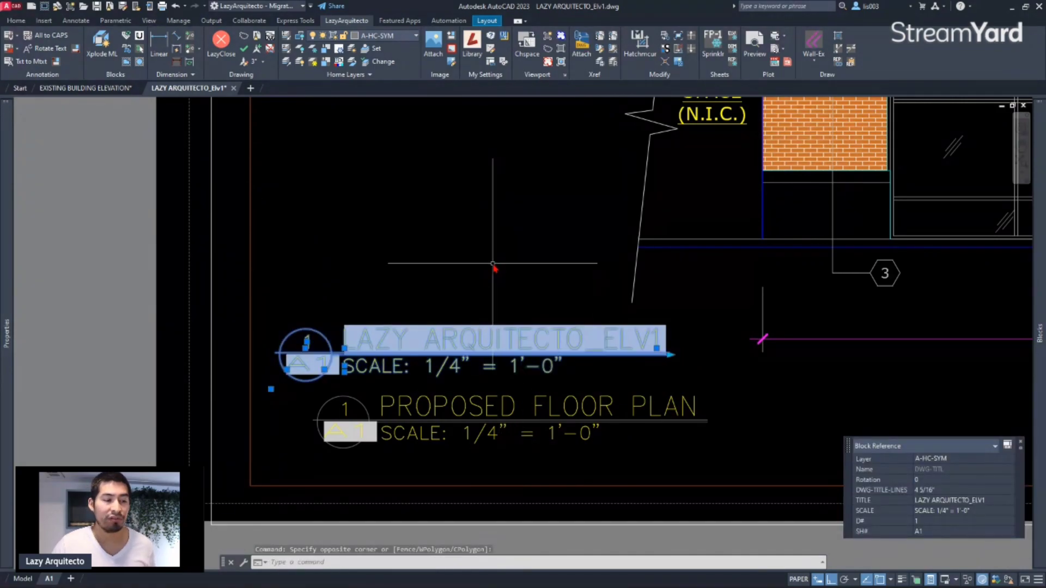
key(ctrl+c)
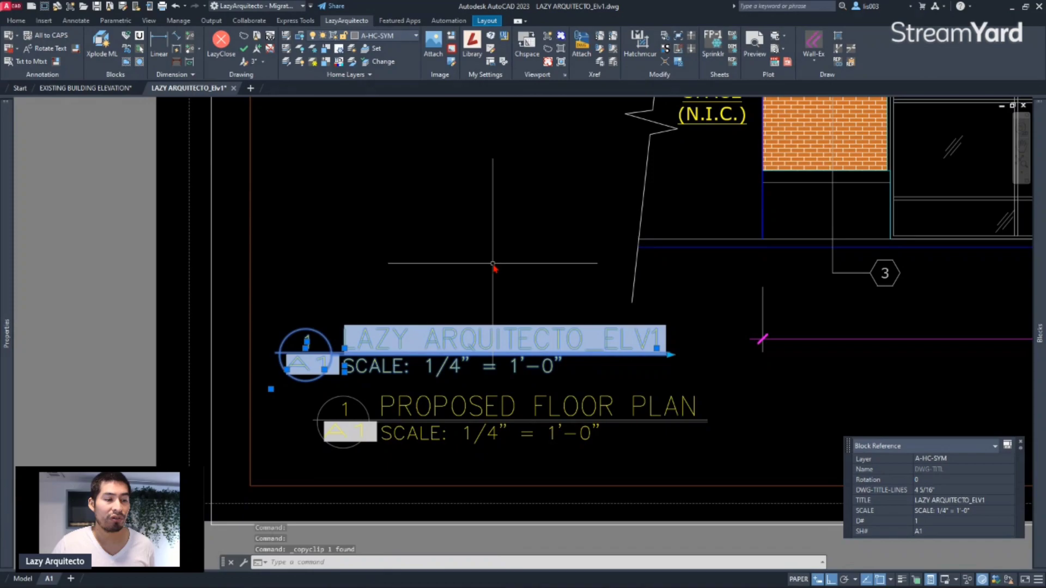
Step: Switch to the EXISTING BUILDING ELEVATION drawing and paste the copied title block below the overall exterior dimension
click(127, 90)
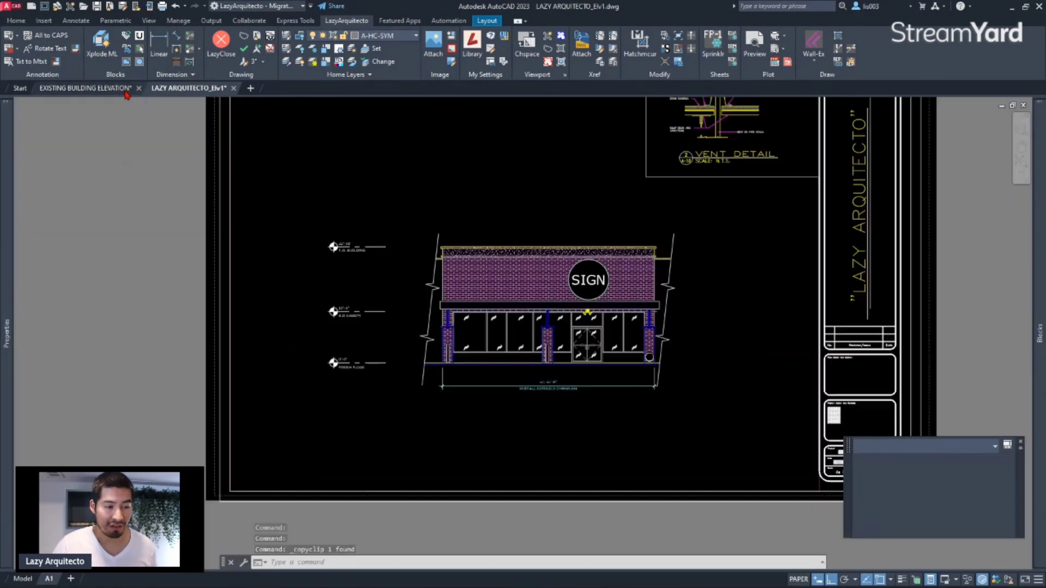
scroll(397, 376, up, 2)
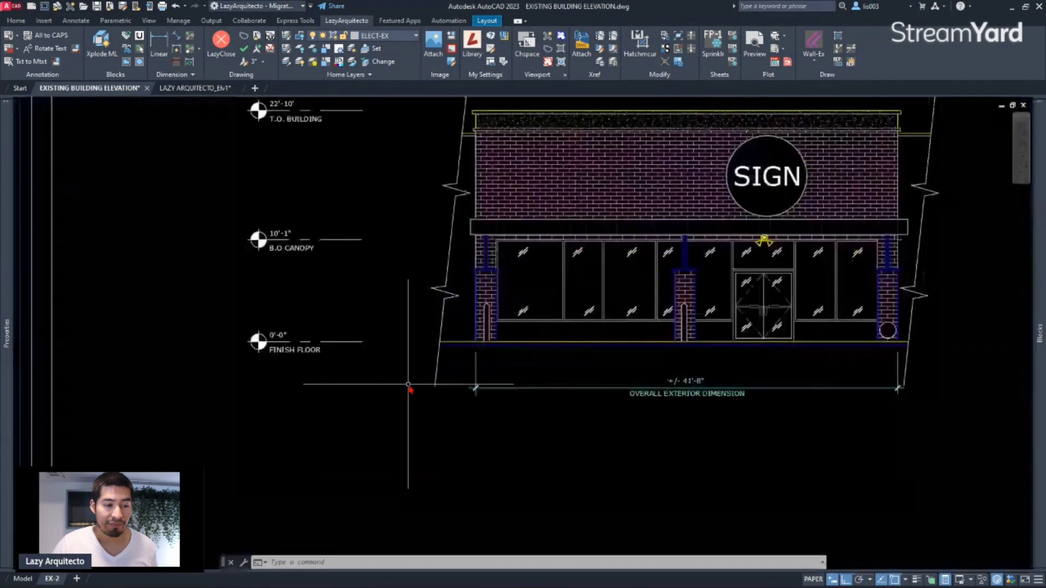
key(ctrl+v)
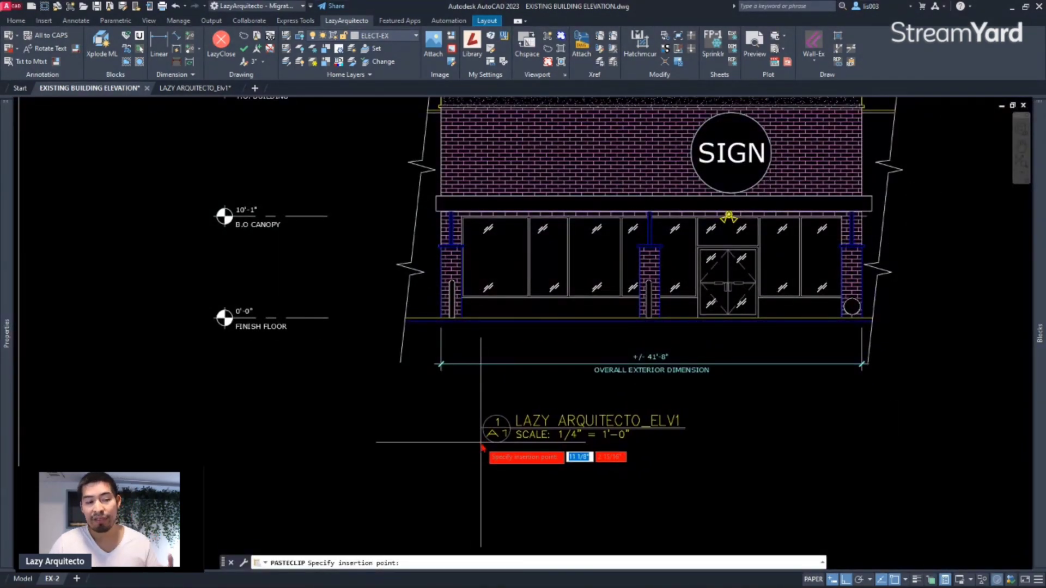
click(481, 443)
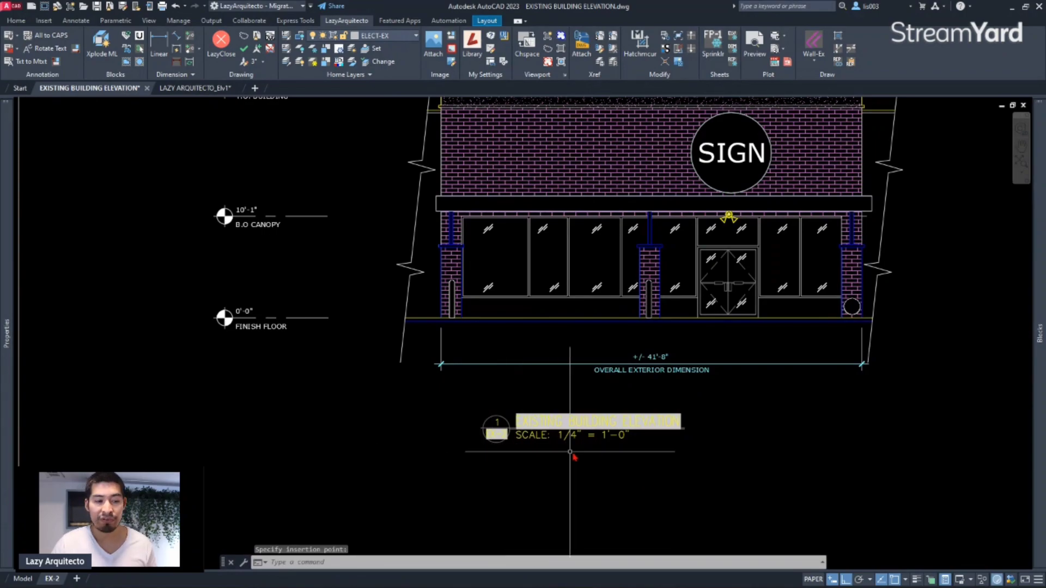
scroll(586, 451, up, 3)
scroll(586, 448, down, 3)
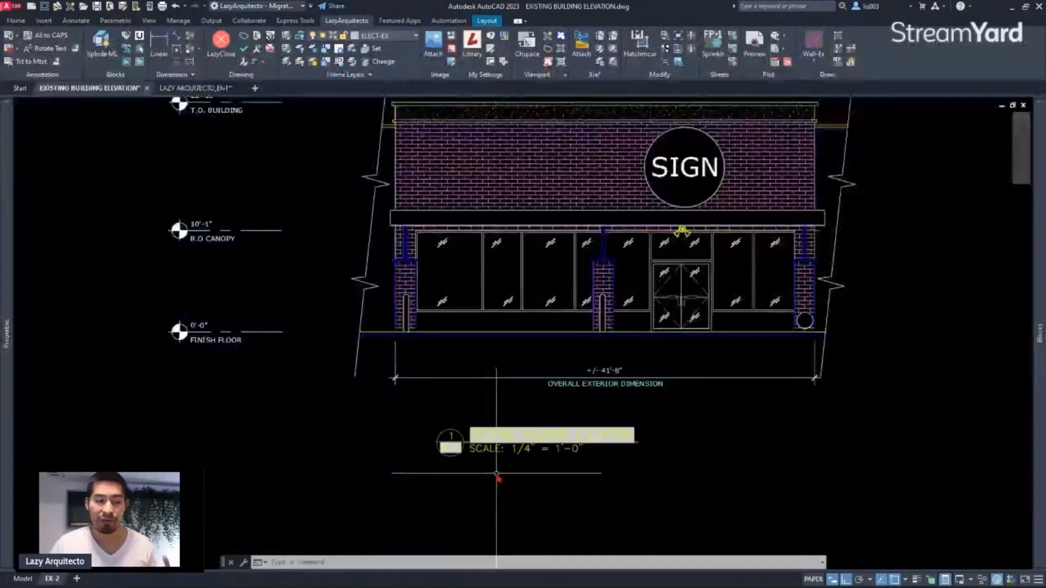
Step: Undo the title block paste and switch back to the LAZY ARQUITECTO_Elv1 drawing
key(ctrl+z)
key(ctrl+z)
key(ctrl+z)
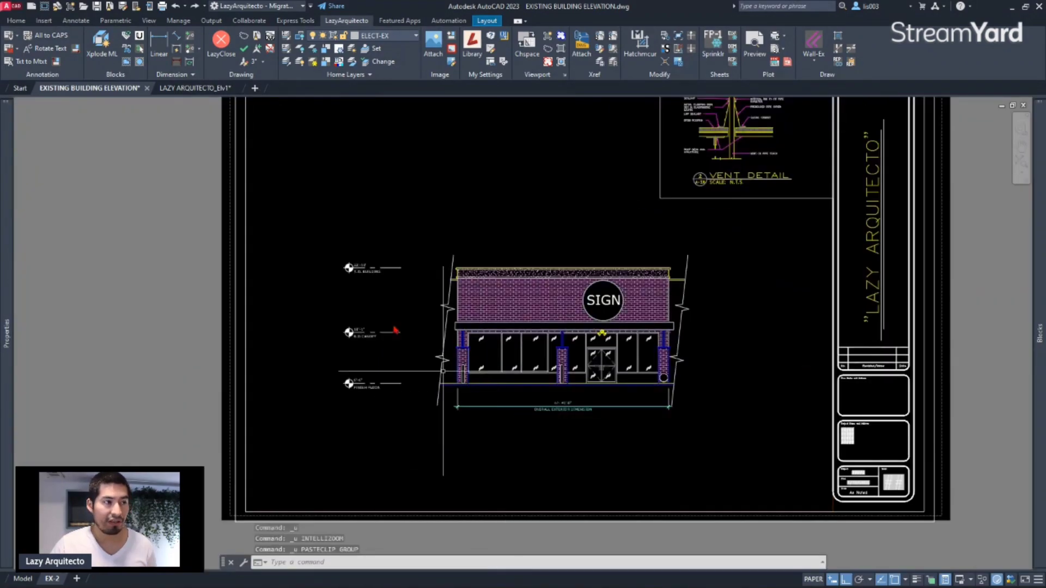
click(194, 88)
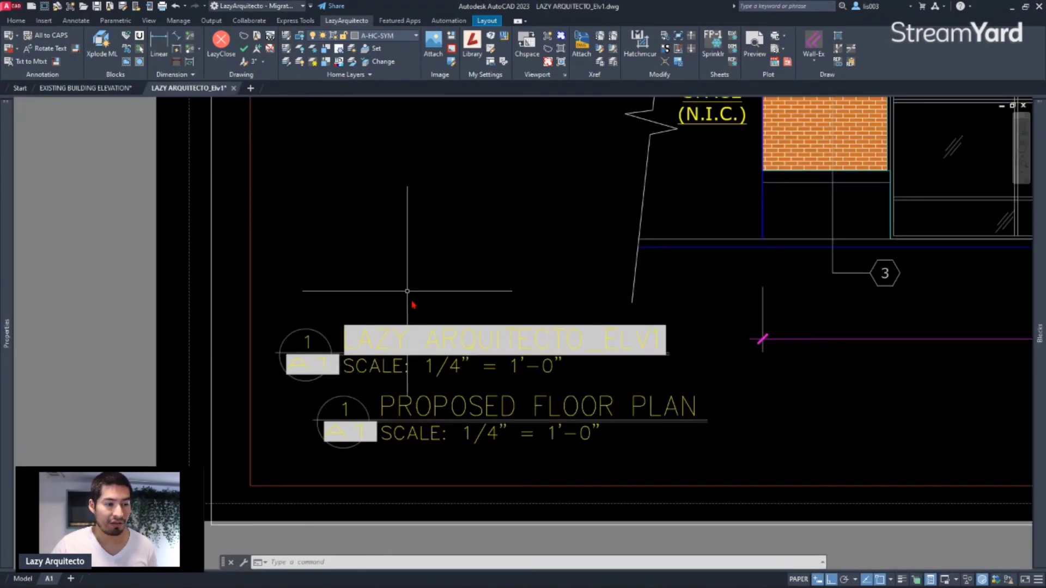
Step: Delete the PROPOSED FLOOR PLAN title block from the A1 layout
scroll(478, 351, down, 2)
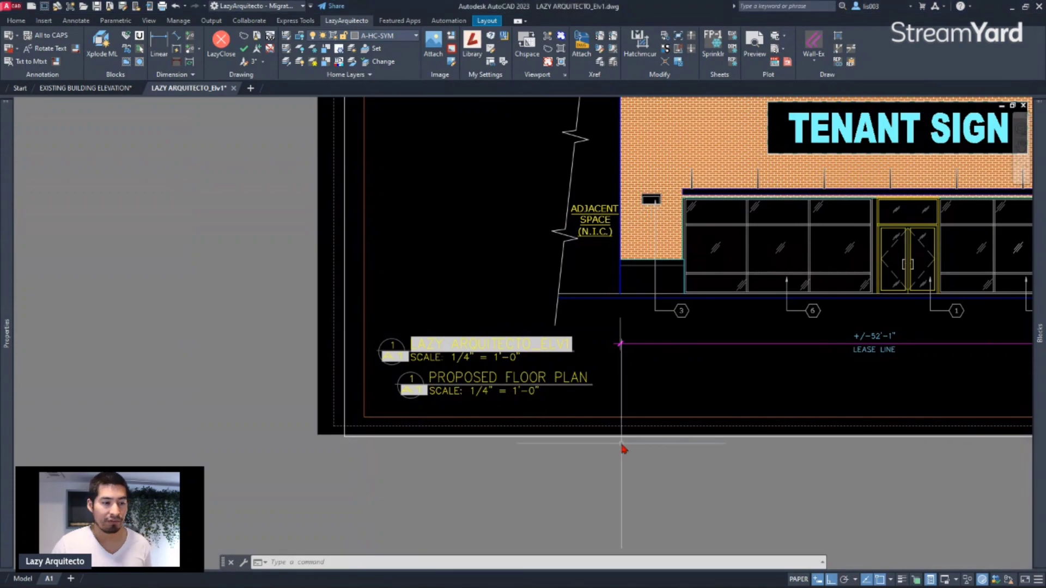
middle_drag(577, 387, 528, 424)
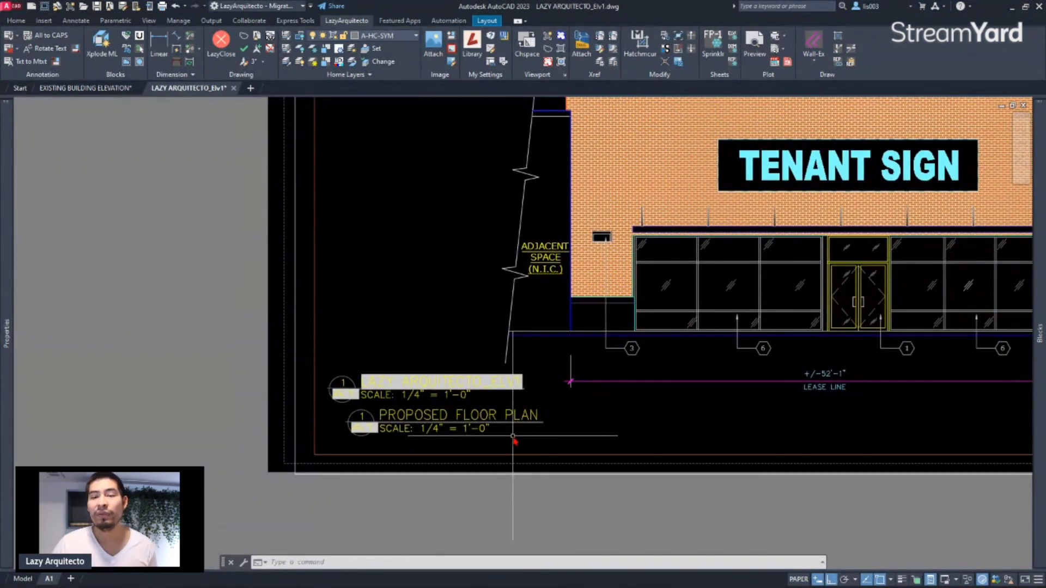
scroll(411, 386, up, 6)
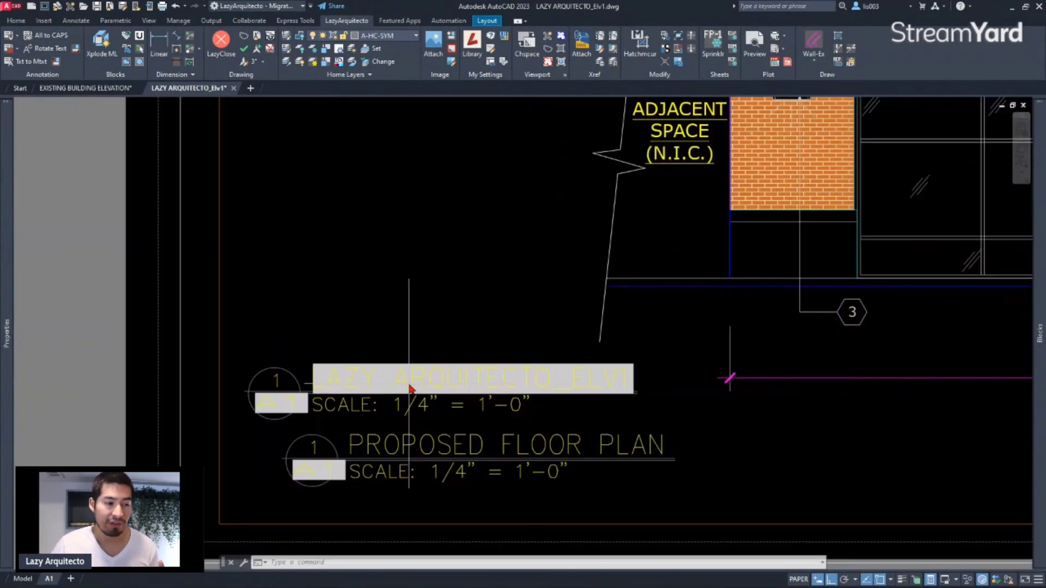
scroll(409, 435, down, 3)
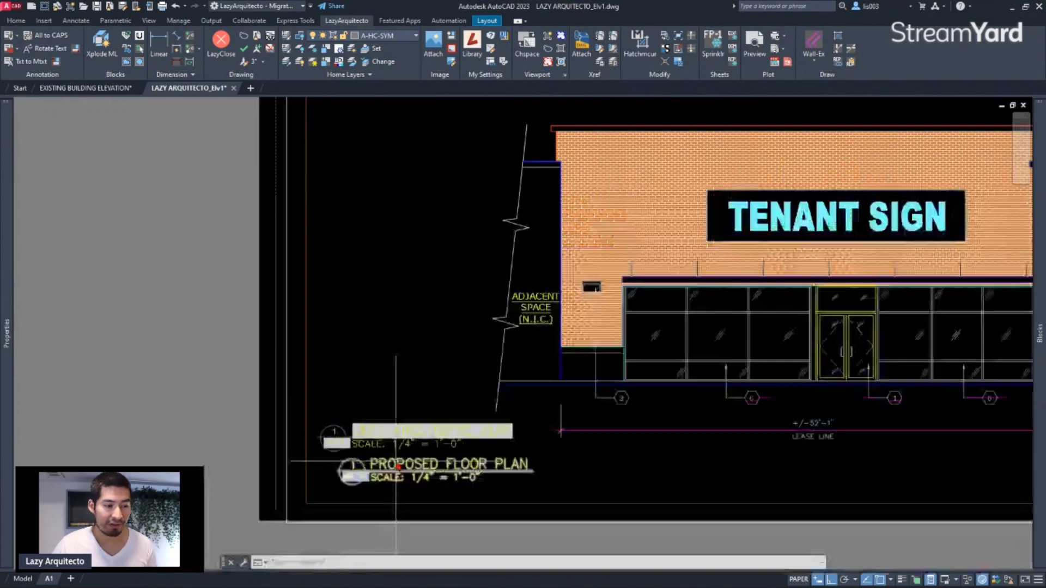
scroll(385, 480, down, 3)
scroll(385, 490, up, 3)
click(416, 488)
click(383, 448)
key(Delete)
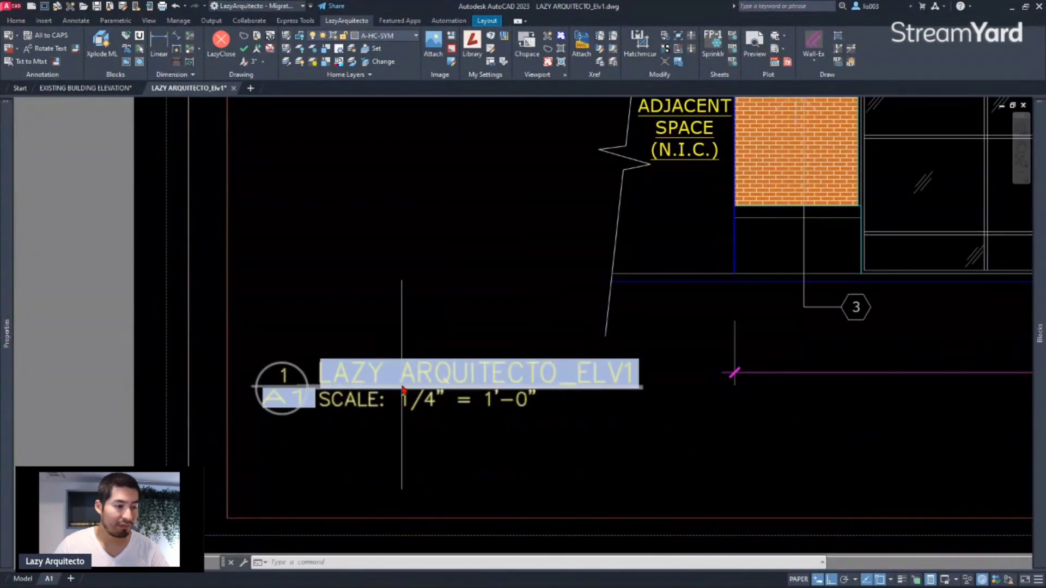
Step: Move the LAZY ARQUITECTO_ELV1 title block down into the spot just above the sheet border
click(404, 388)
drag(404, 392, 442, 453)
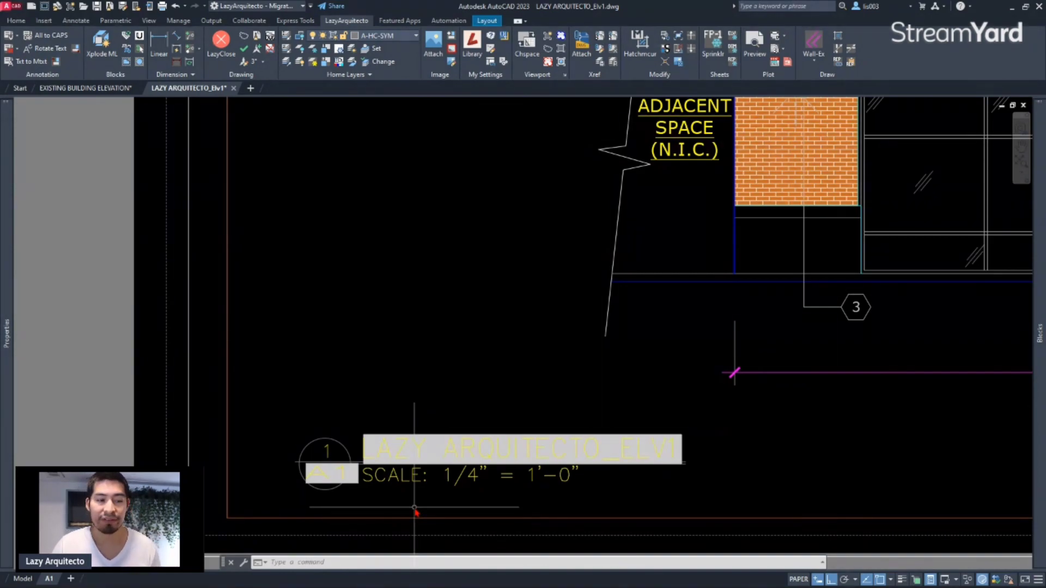
scroll(408, 502, down, 3)
scroll(523, 501, down, 3)
scroll(467, 504, up, 3)
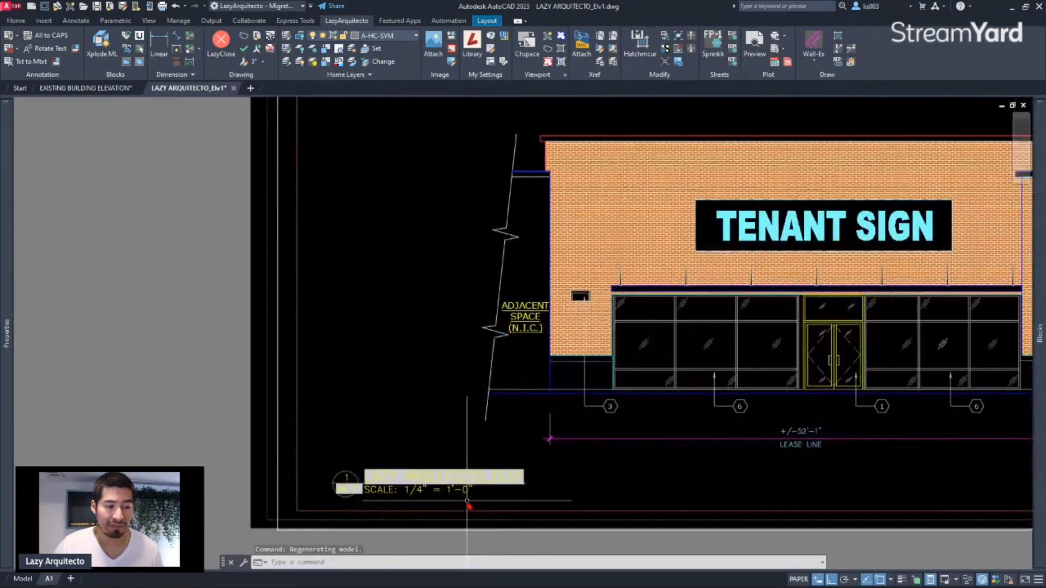
Step: Unlock the elevation viewport, set its scale to 3/16" = 1'-0", return to paper space and check the title block's scale text
scroll(468, 504, down, 3)
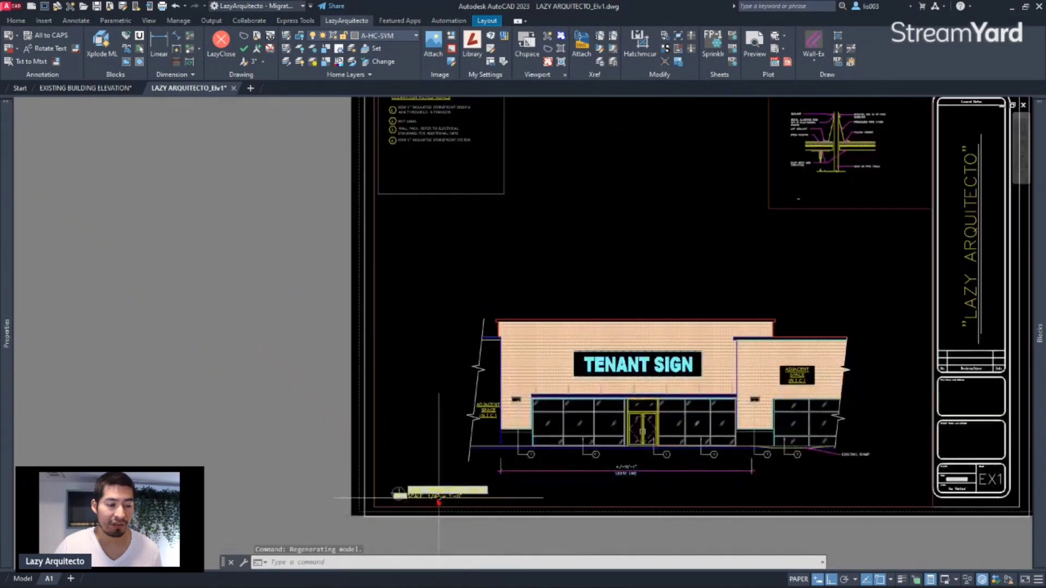
click(419, 457)
double_click(421, 459)
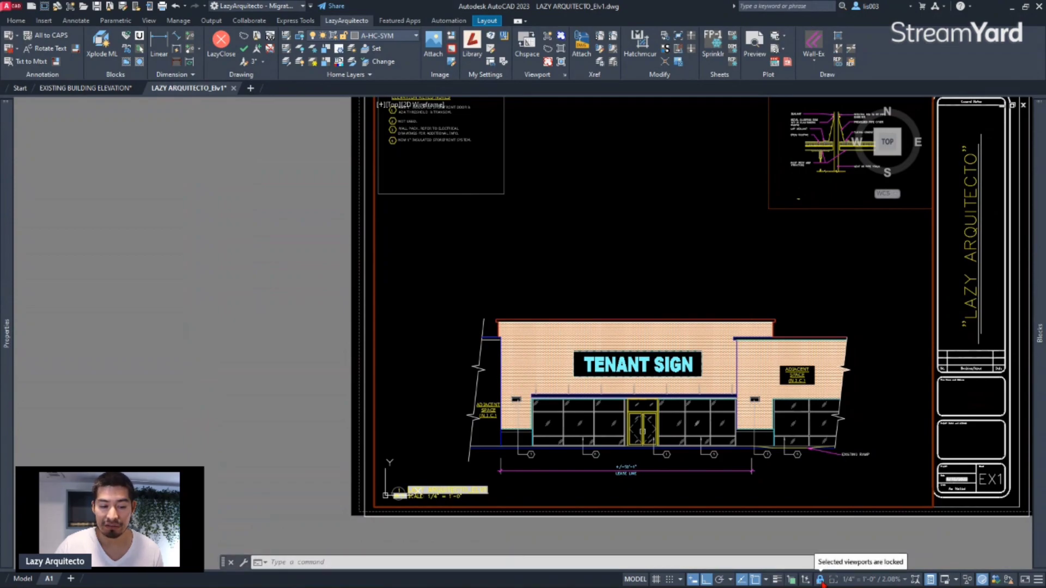
click(820, 580)
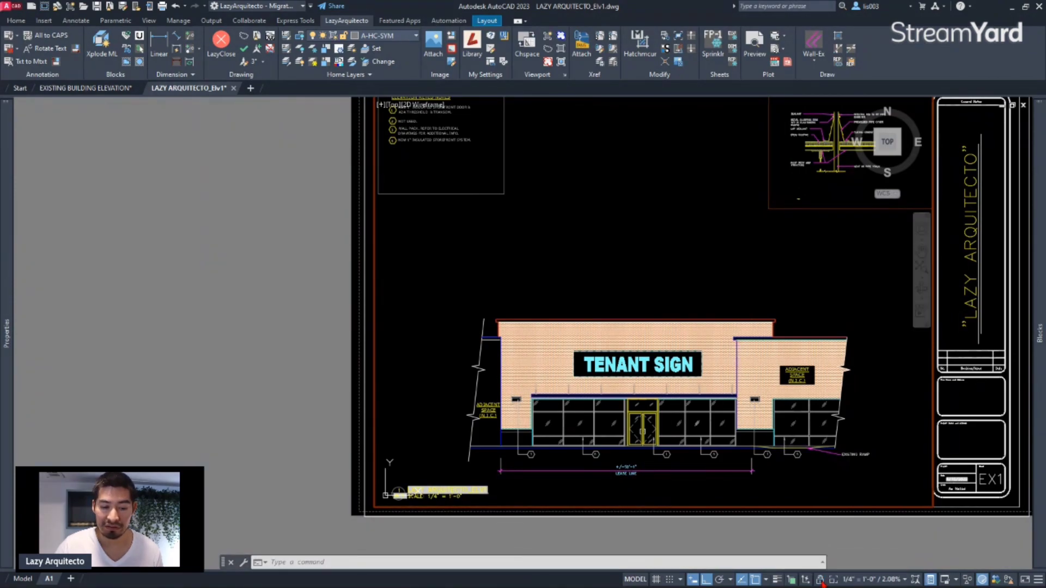
click(863, 582)
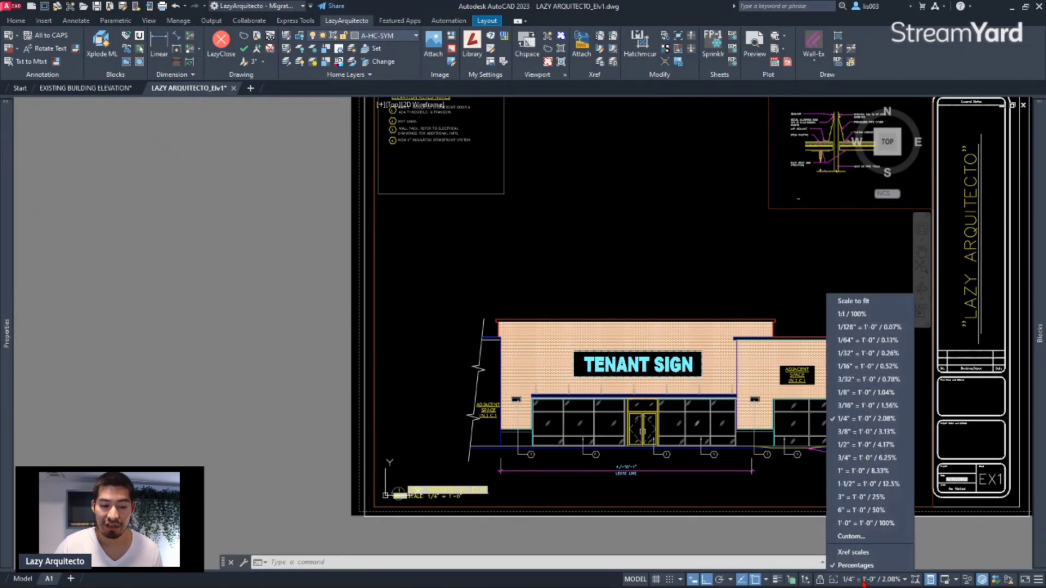
click(847, 405)
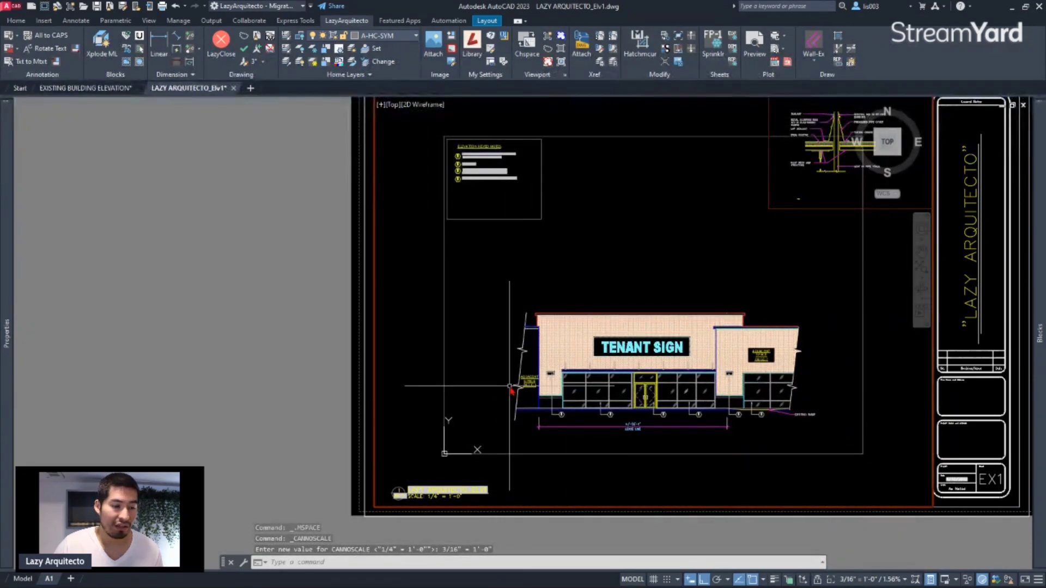
double_click(280, 379)
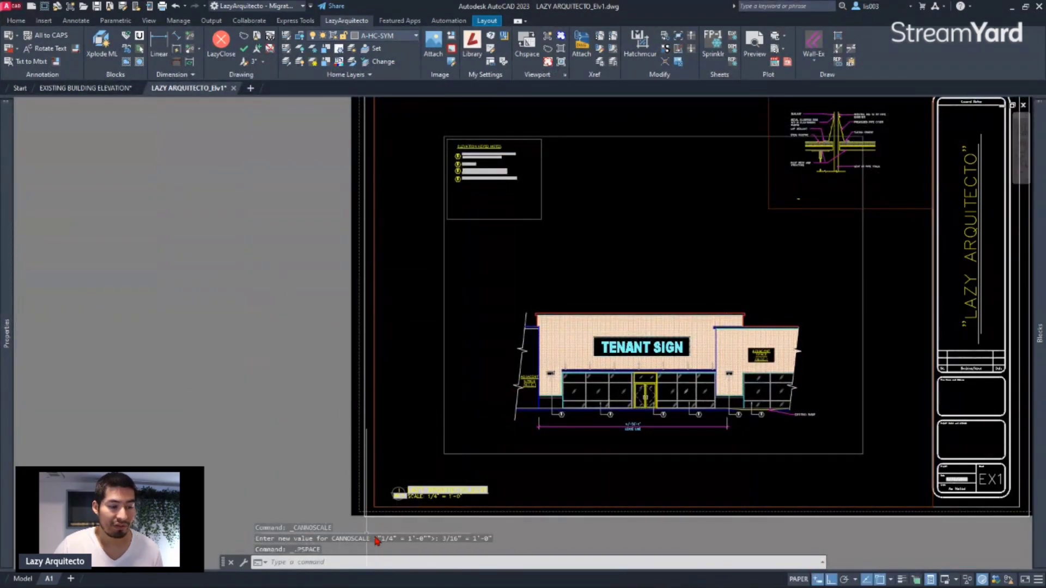
scroll(430, 496, up, 6)
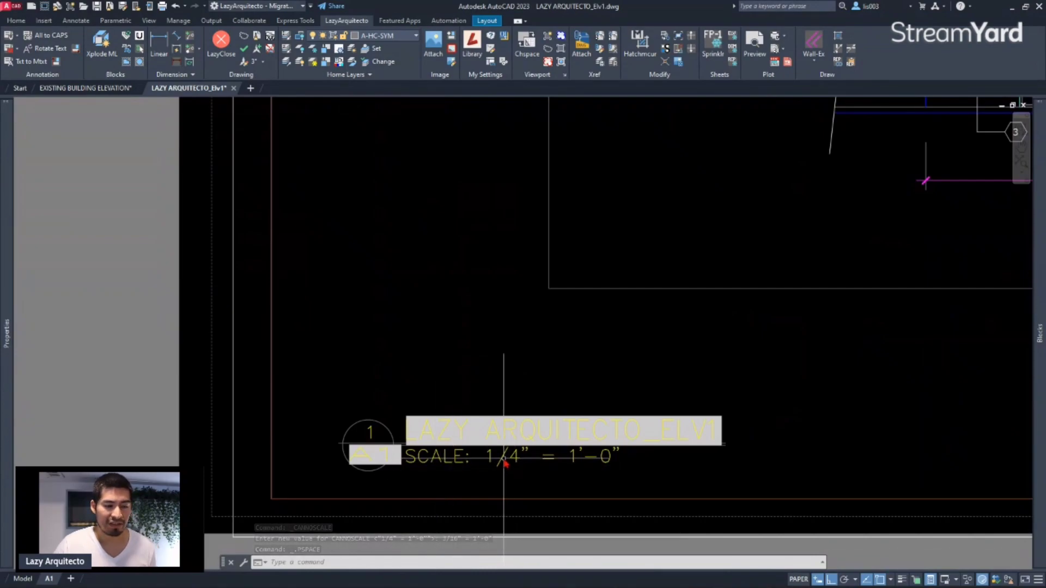
click(503, 461)
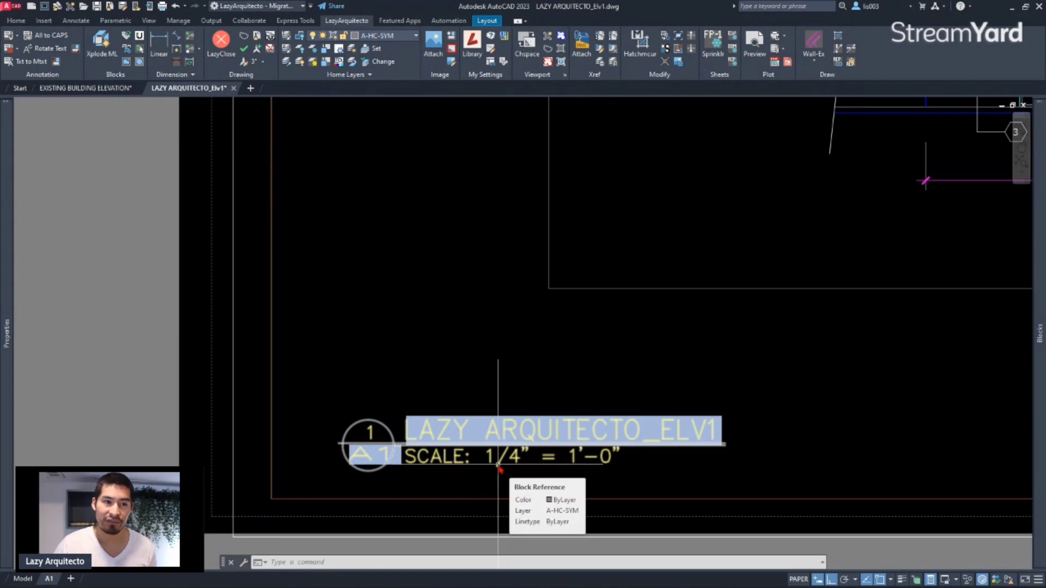
scroll(498, 464, down, 5)
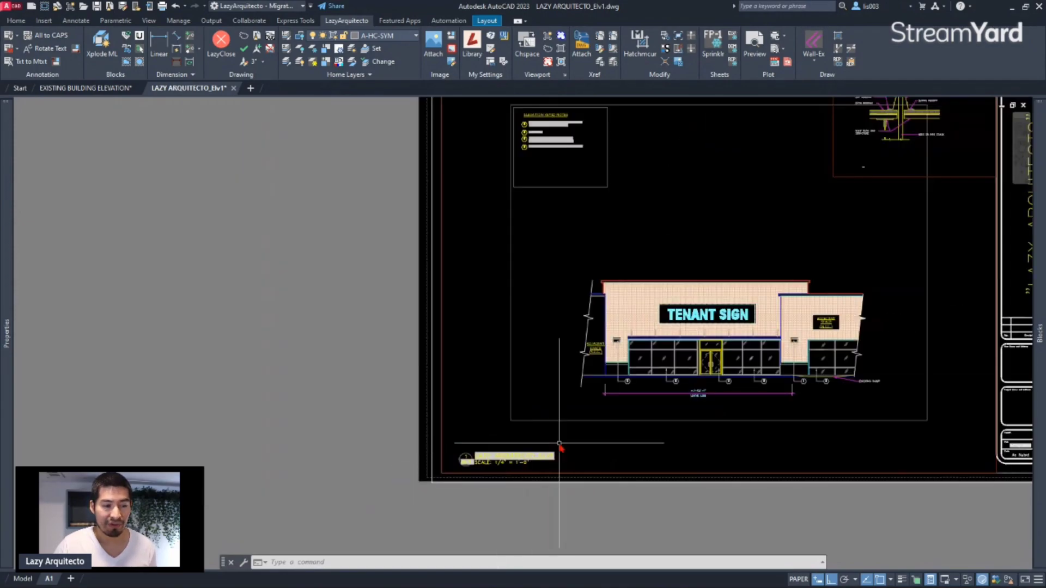
Step: Undo the viewport scale change and return to paper space
key(ctrl+z)
key(ctrl+z)
key(ctrl+z)
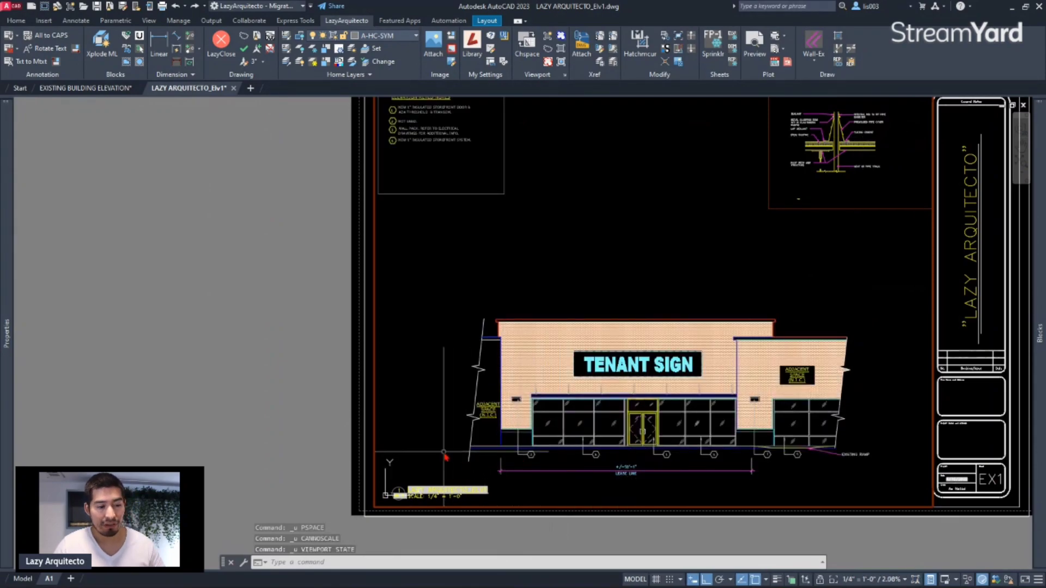
double_click(438, 529)
Step: Open the LAZY ARQUITECTO_ELV1 title block in the Block Editor with its SCALE attribute in view
scroll(422, 511, up, 5)
scroll(464, 478, up, 3)
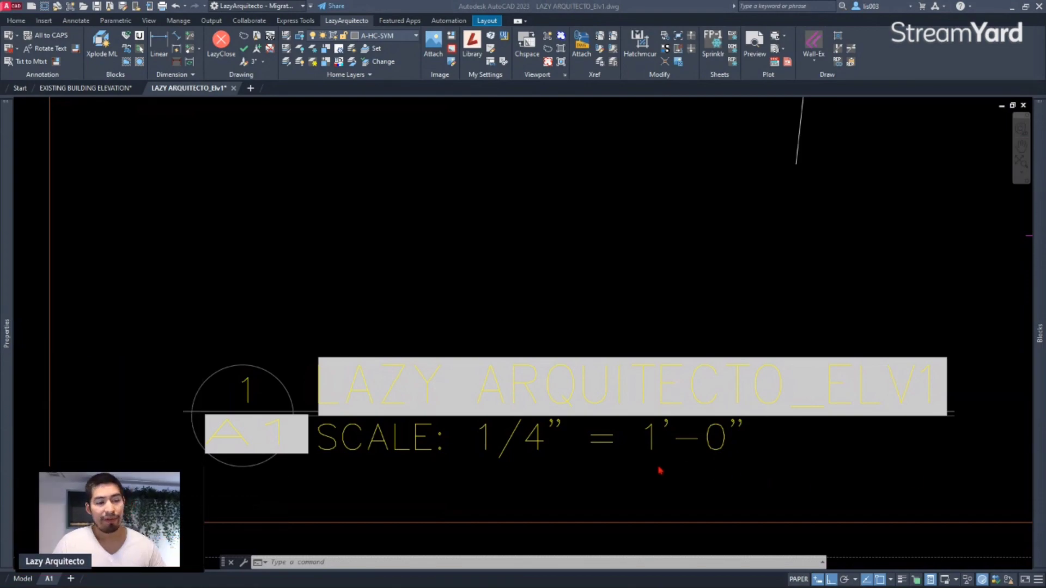
click(539, 432)
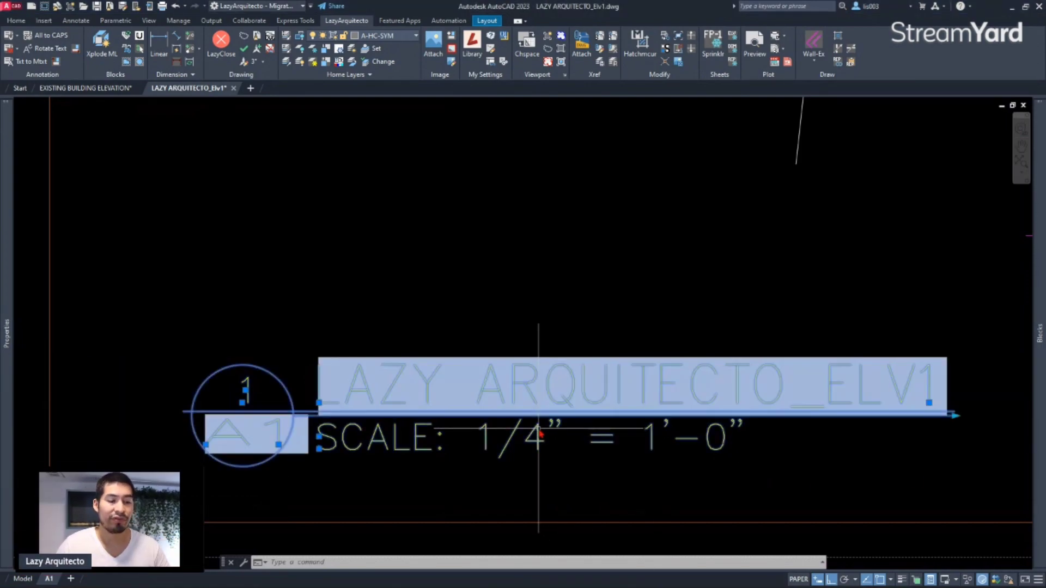
right_click(539, 433)
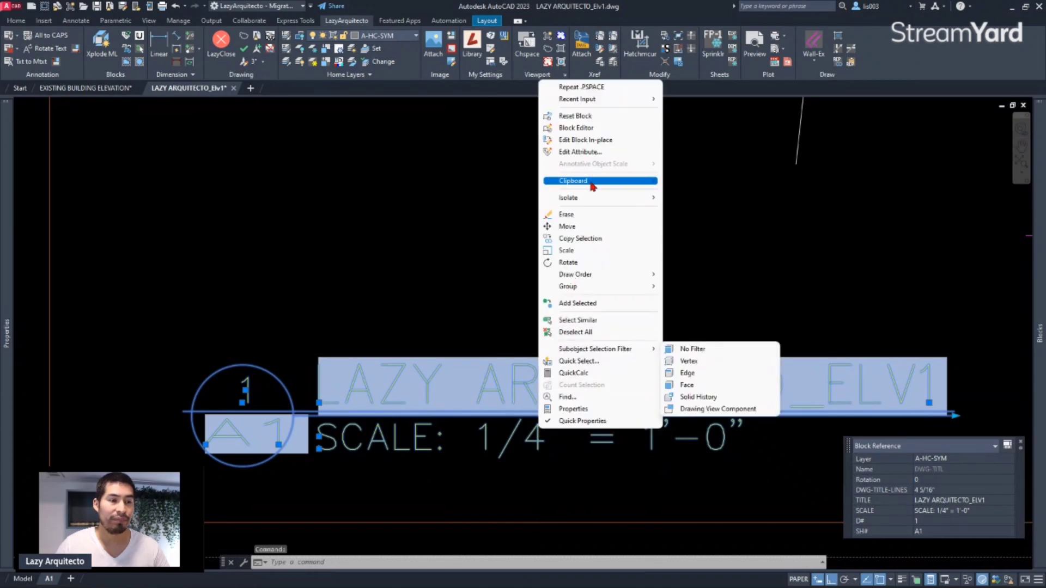
click(576, 128)
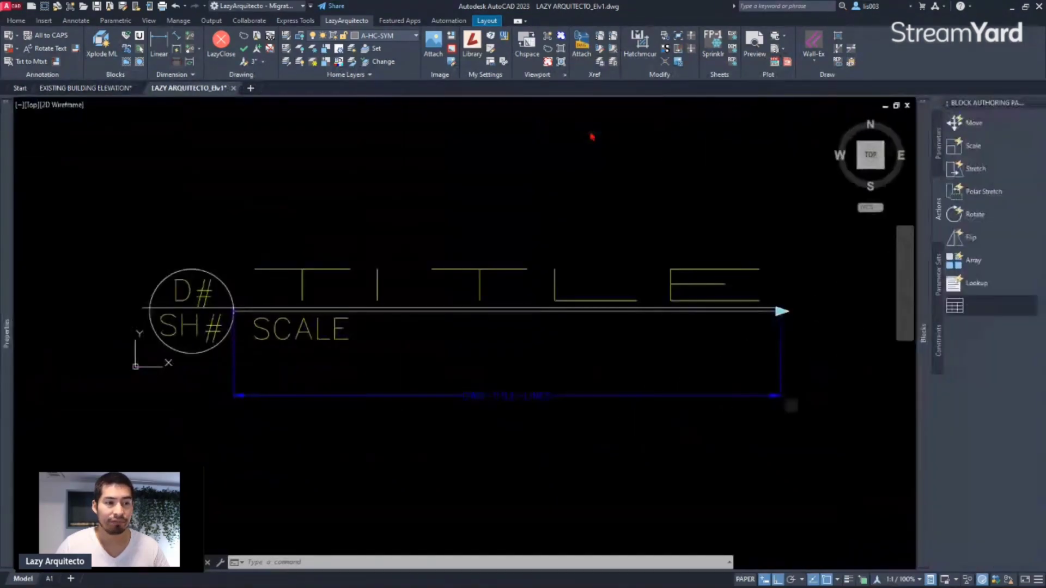
middle_drag(458, 345, 472, 369)
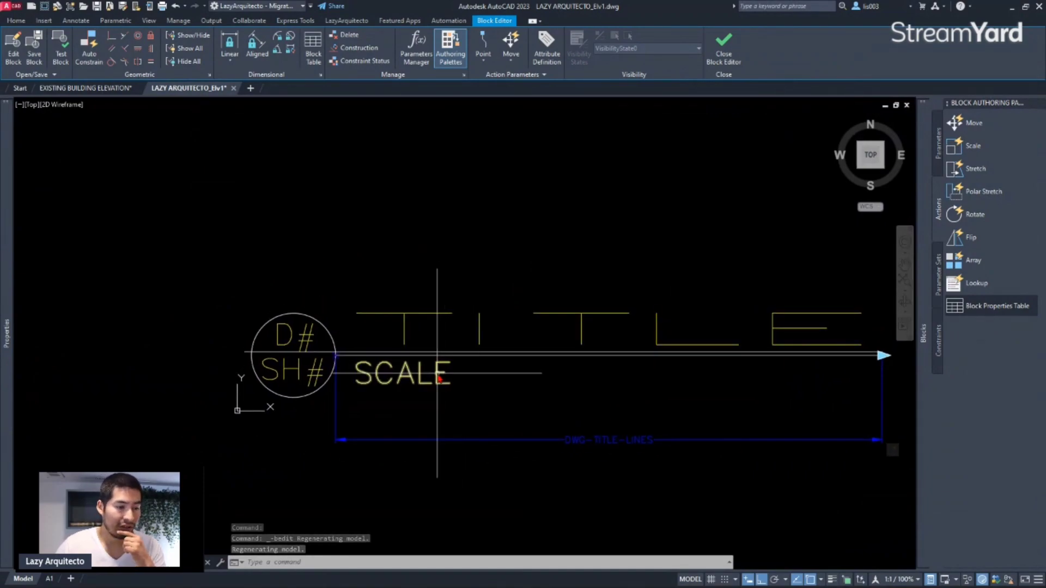
Step: Undo the opening of the Block Editor to return to the title block on the A1 layout
key(ctrl+z)
key(ctrl+z)
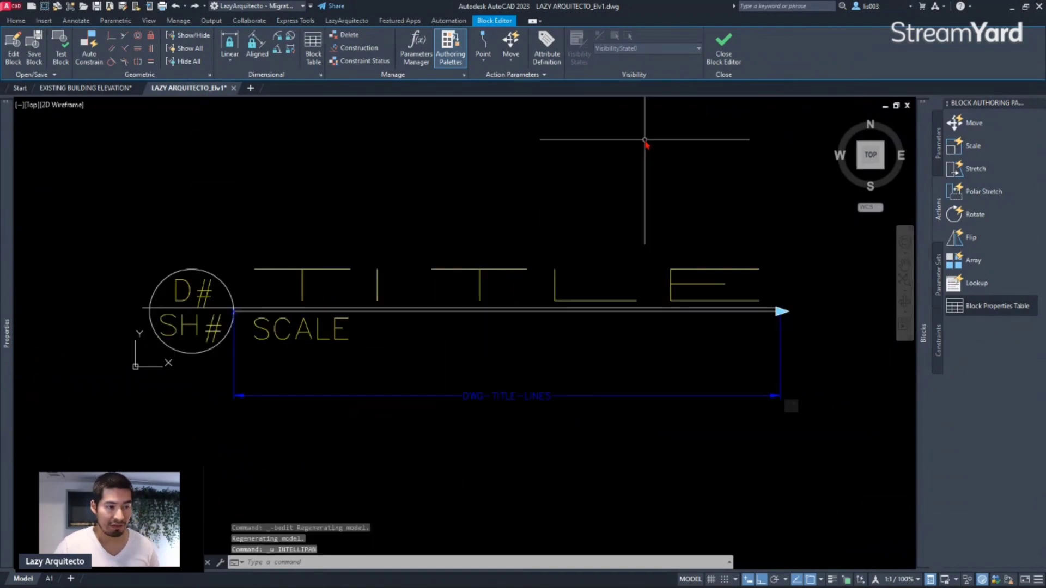
scroll(481, 341, down, 3)
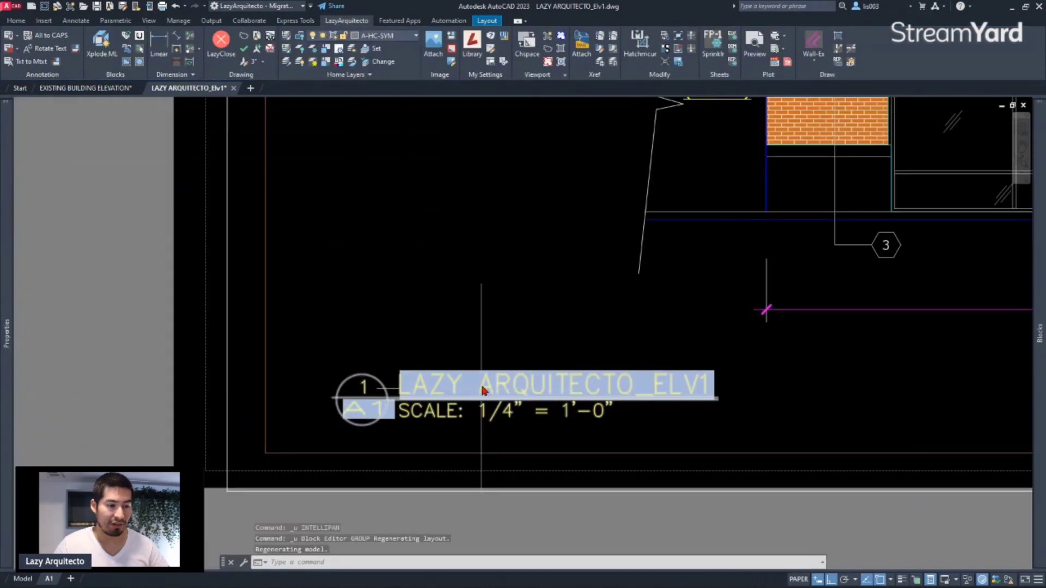
scroll(485, 370, up, 2)
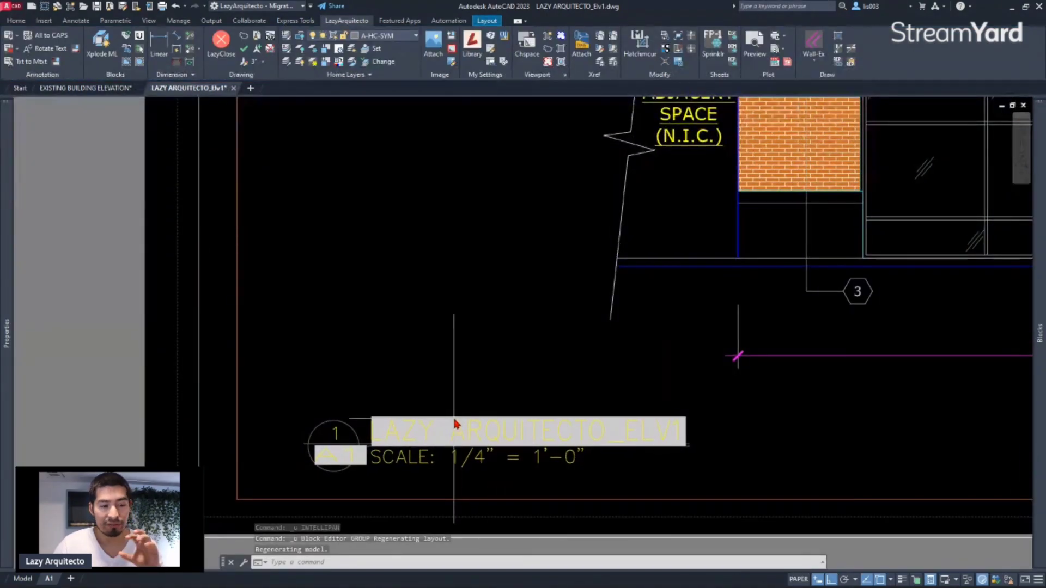
Step: Open the drawing title's SCALE attribute and start inserting a field in place of the 1/4" = 1'-0" text after "SCALE:"
click(455, 423)
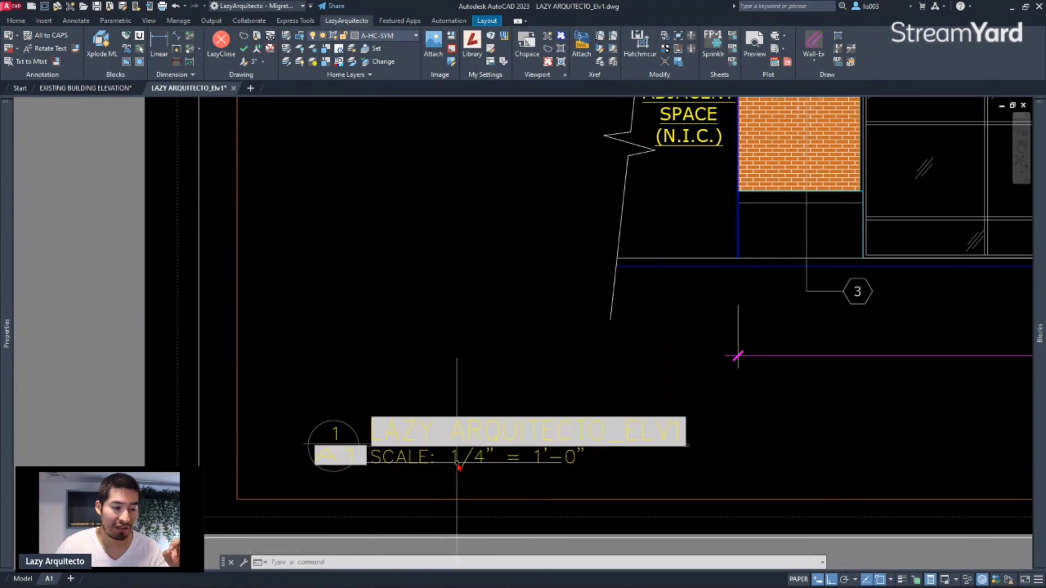
click(456, 459)
double_click(456, 455)
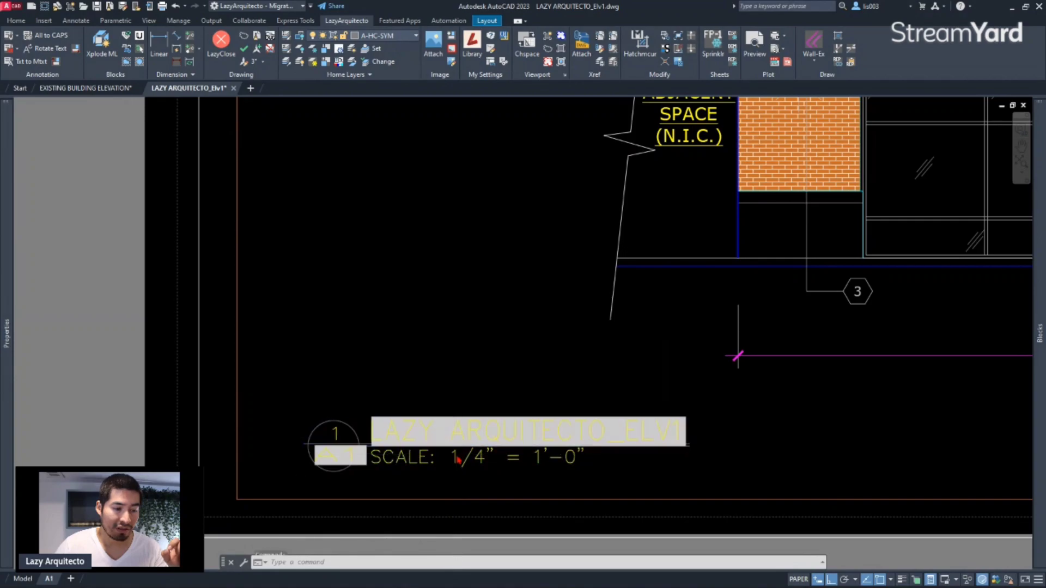
click(439, 271)
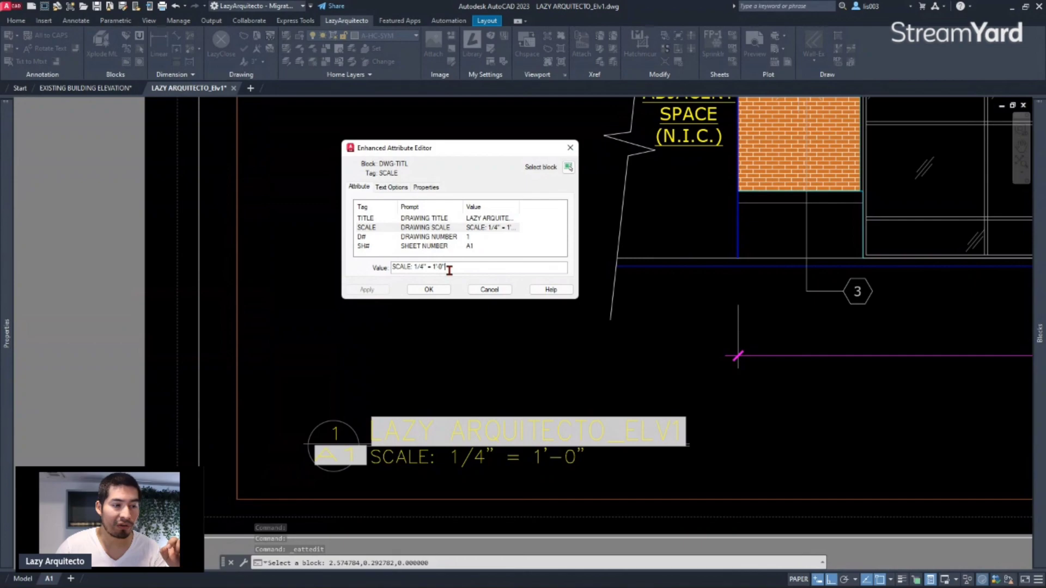
drag(450, 271, 413, 266)
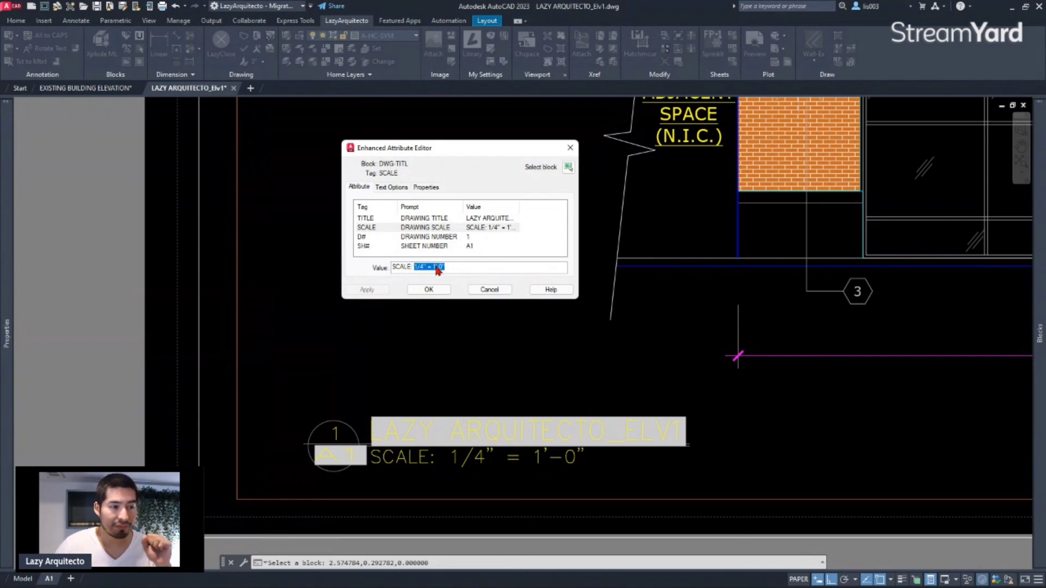
right_click(438, 271)
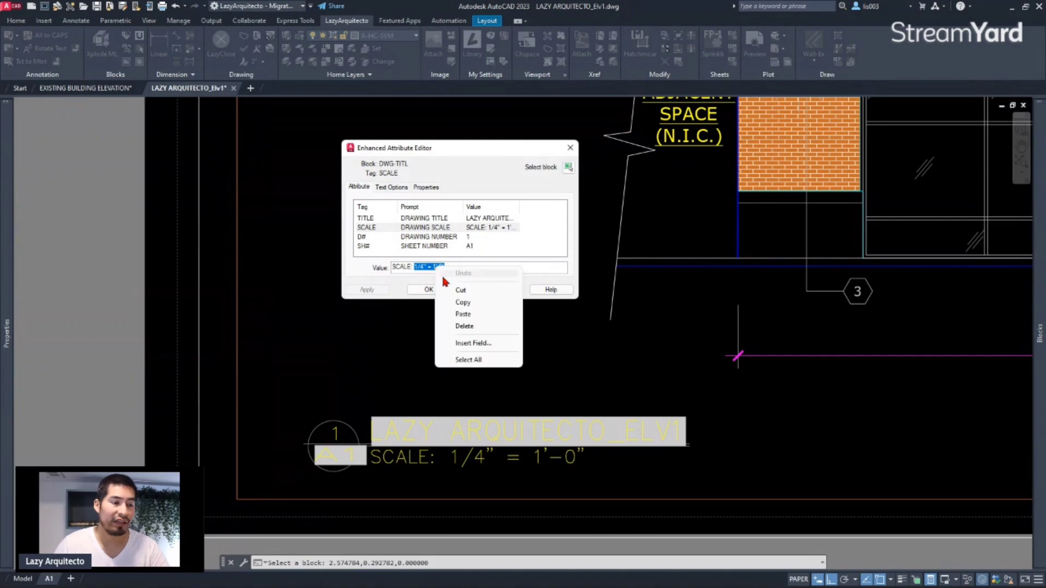
click(473, 343)
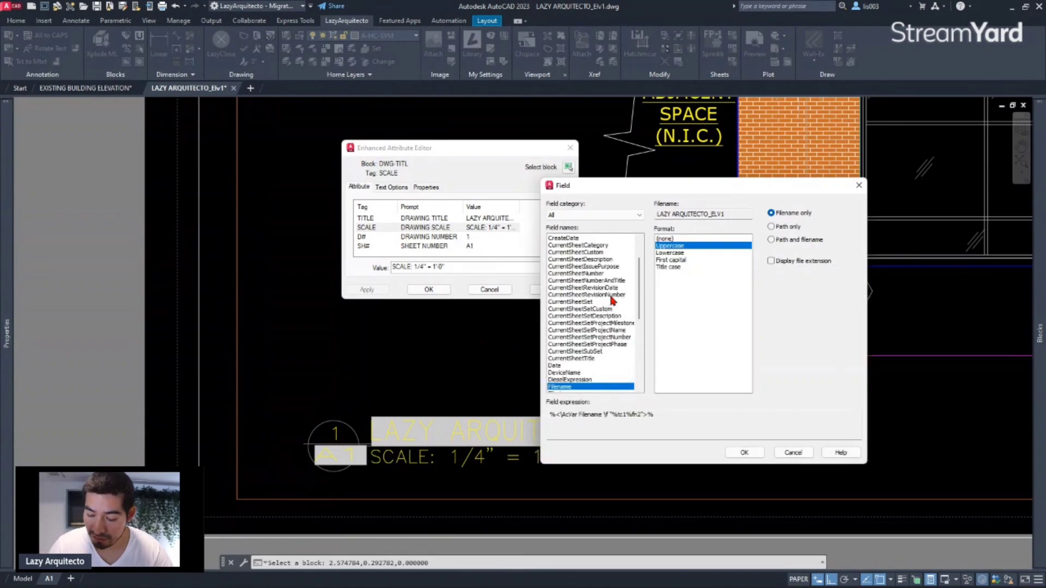
Step: Choose the Object field from the Objects category and link it to the main elevation viewport on the sheet
click(602, 216)
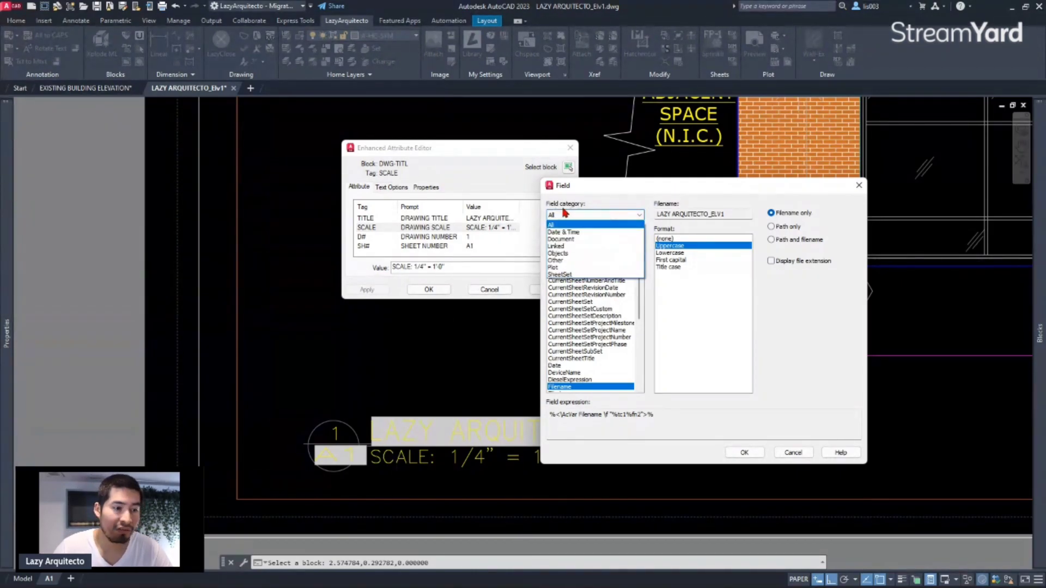
click(567, 255)
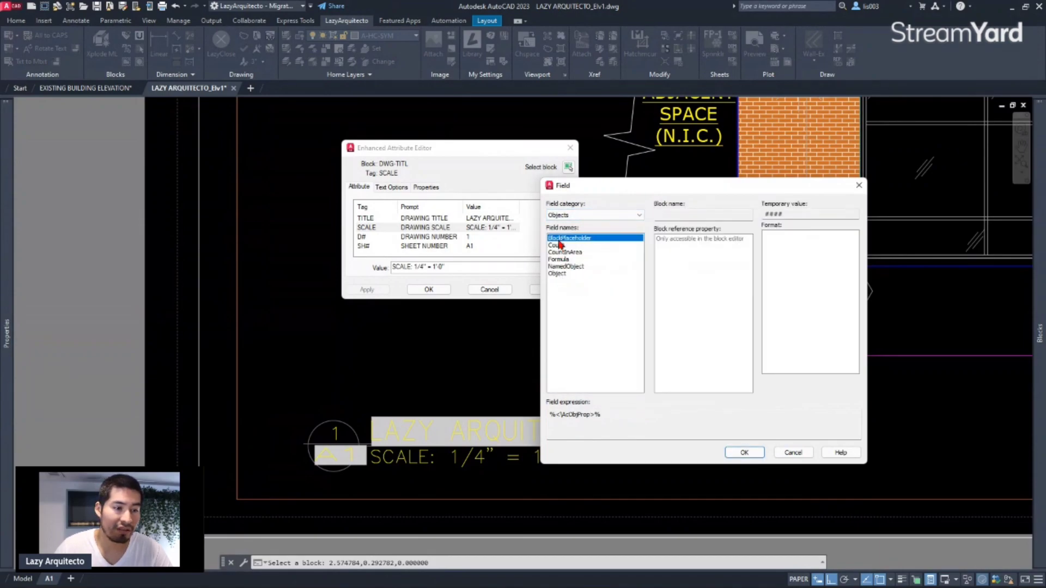
click(557, 275)
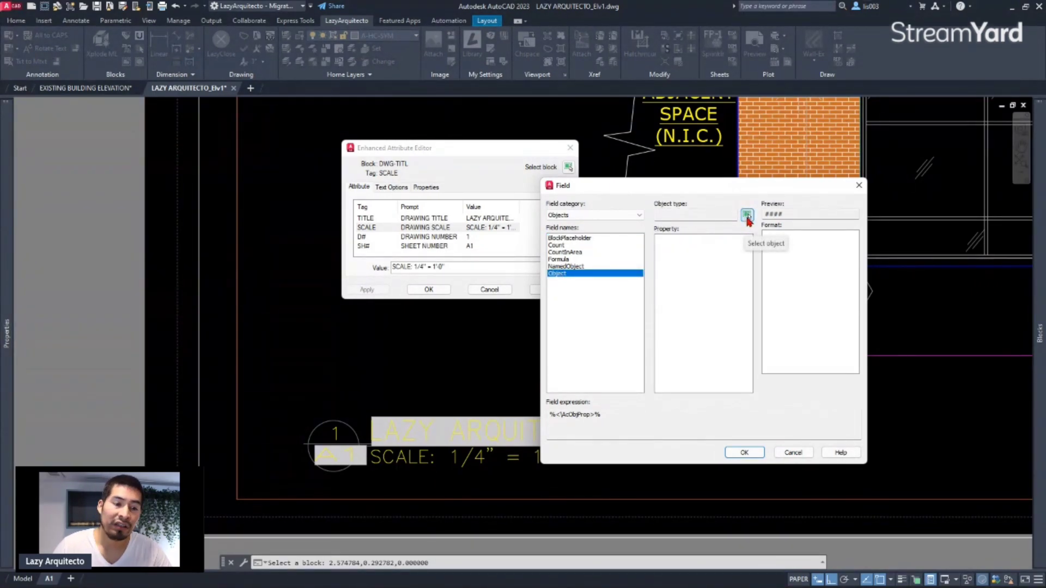
click(747, 216)
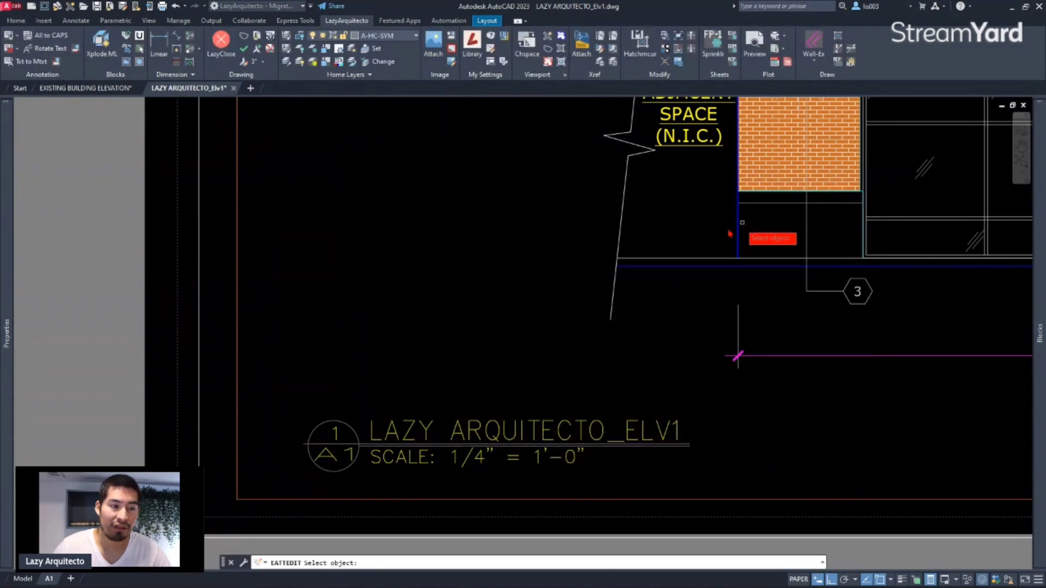
scroll(501, 348, down, 2)
scroll(501, 348, down, 3)
middle_drag(580, 188, 514, 329)
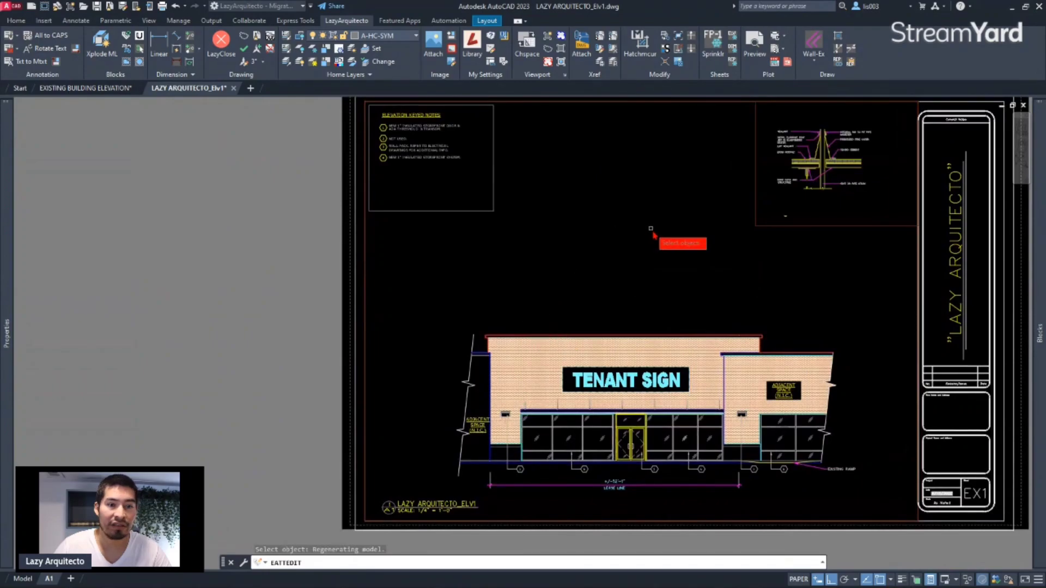
click(919, 517)
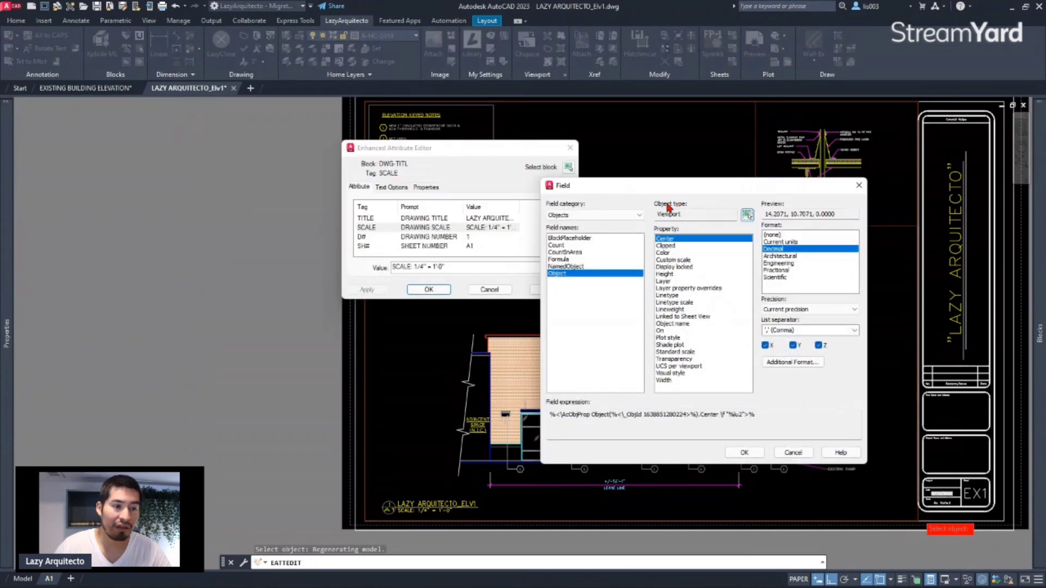
Step: Insert the viewport's Custom scale property with the Use scale name format and apply it to the SCALE attribute
drag(689, 216, 660, 216)
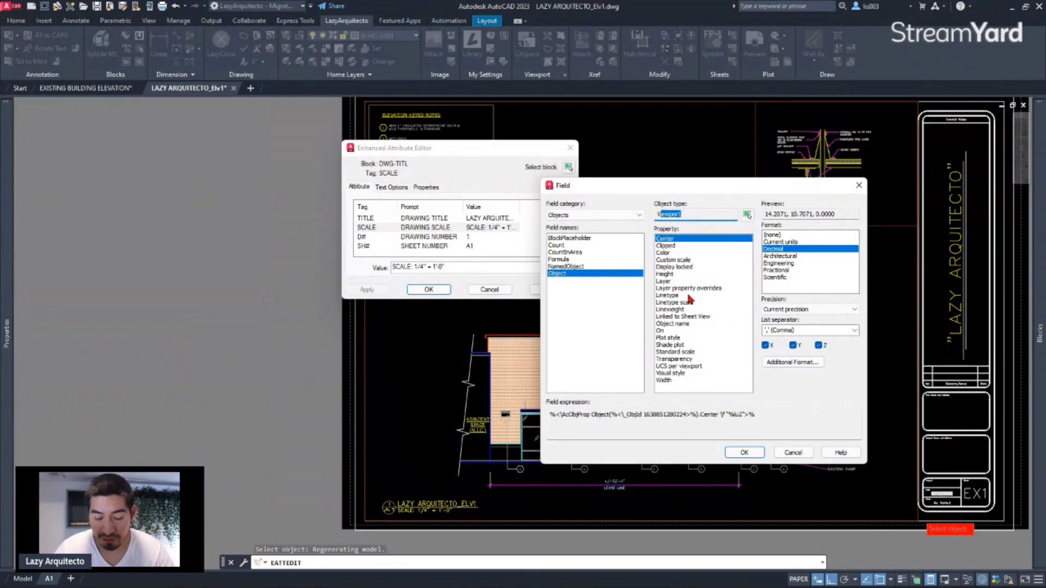
click(675, 261)
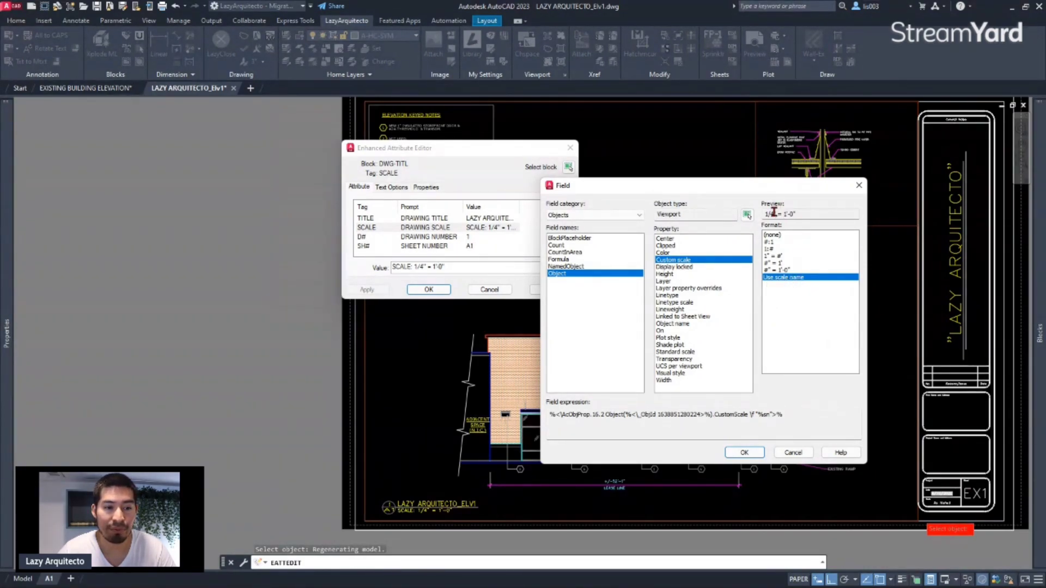
click(745, 452)
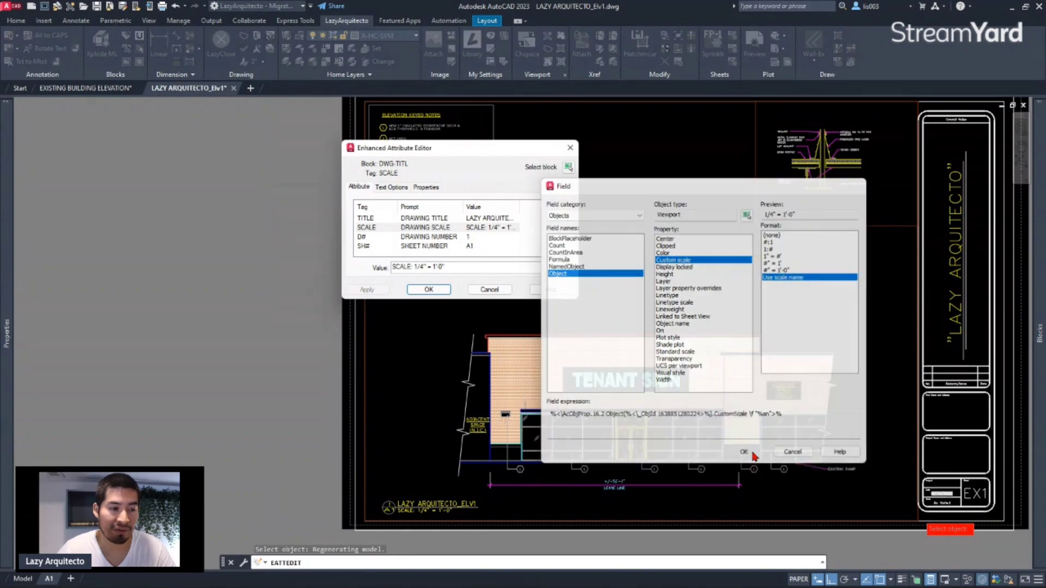
click(474, 267)
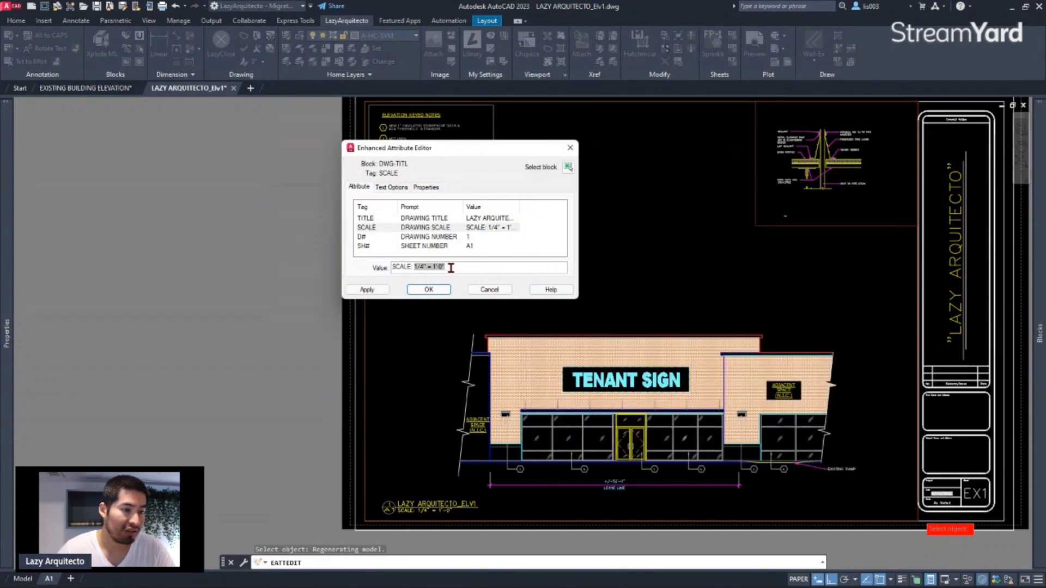
drag(447, 267, 420, 267)
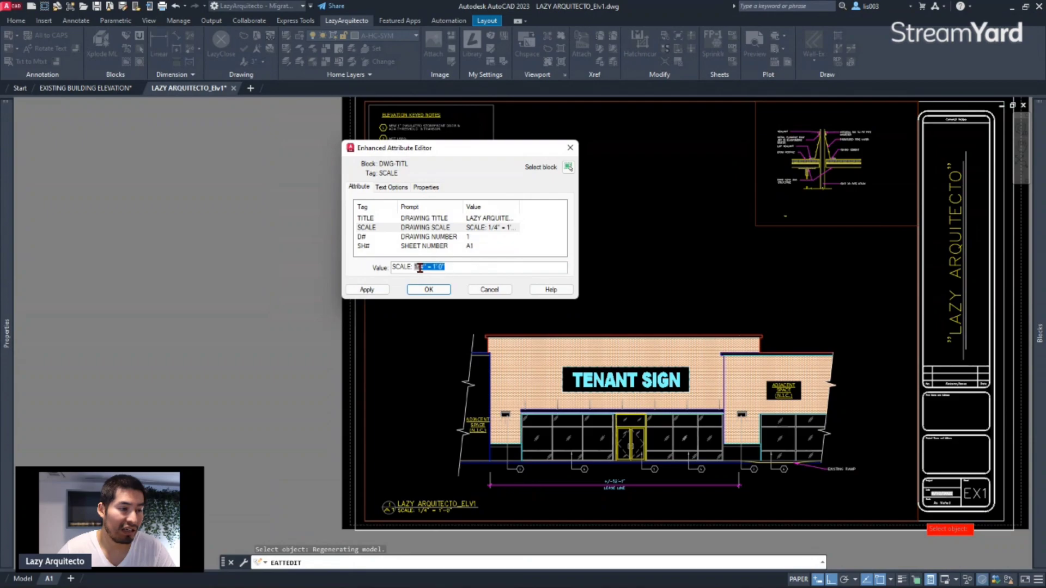
click(450, 267)
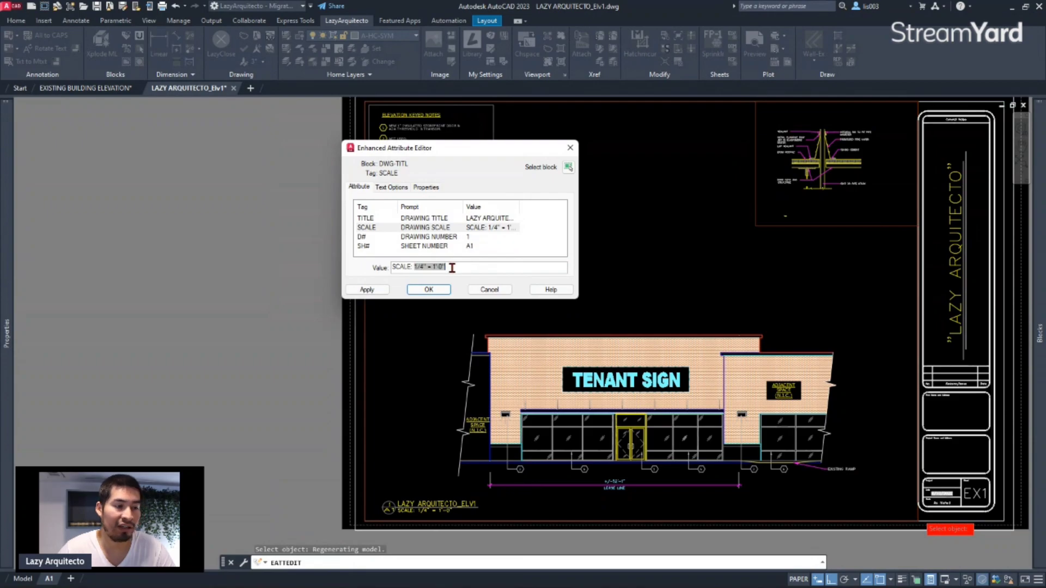
click(428, 289)
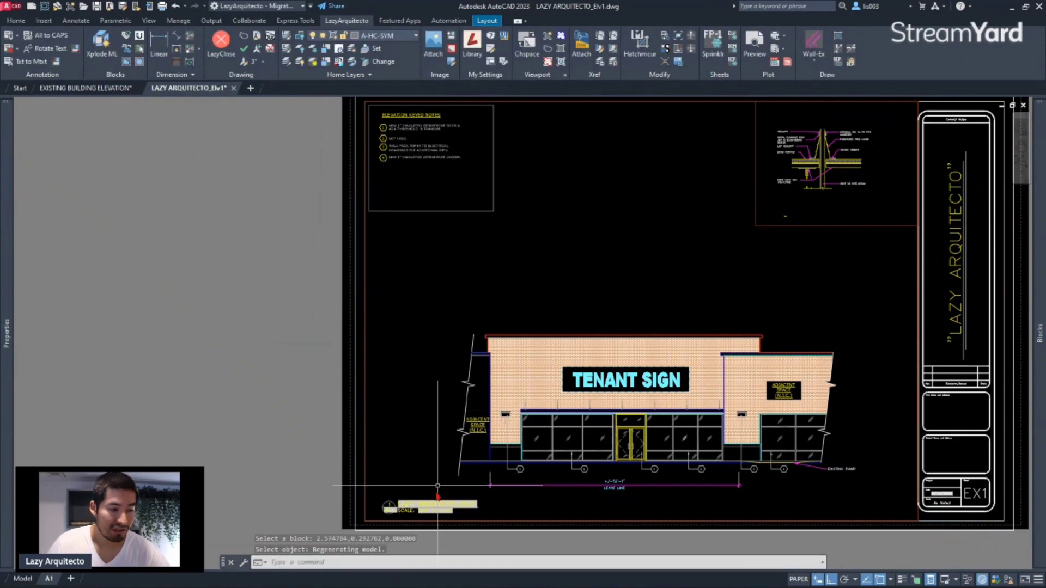
Step: Check the scale field in the drawing title, set the elevation viewport's scale to 3/16" = 1'-0" and return to paper space
scroll(421, 522, up, 3)
scroll(421, 521, up, 3)
scroll(436, 526, up, 3)
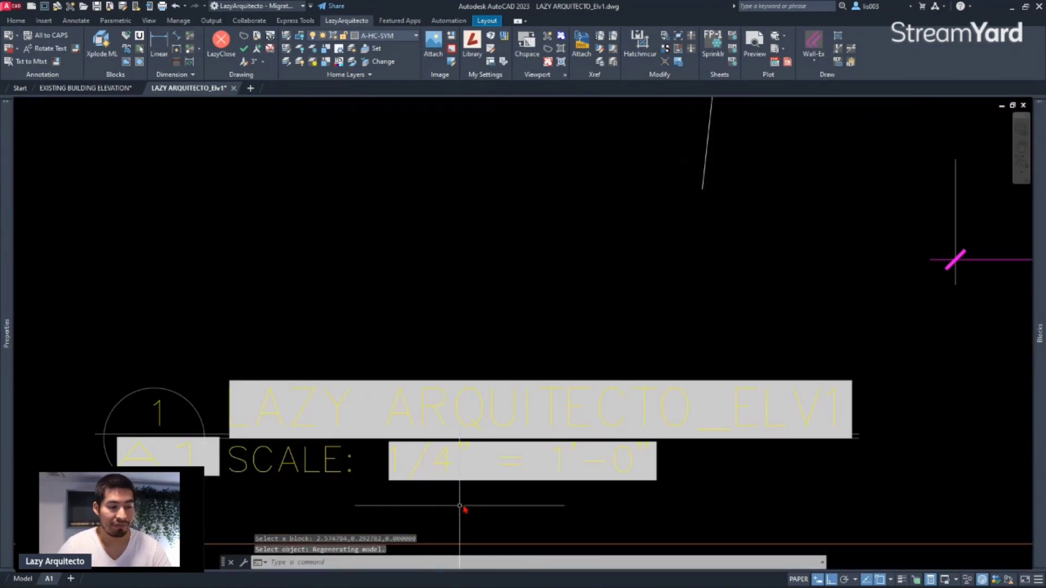
scroll(501, 493, down, 9)
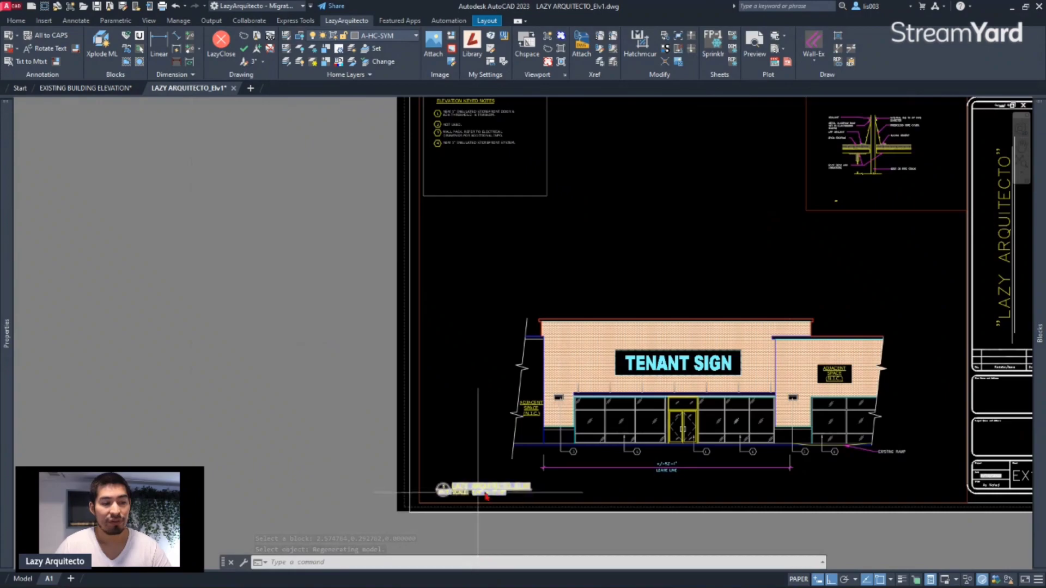
middle_drag(491, 437, 455, 458)
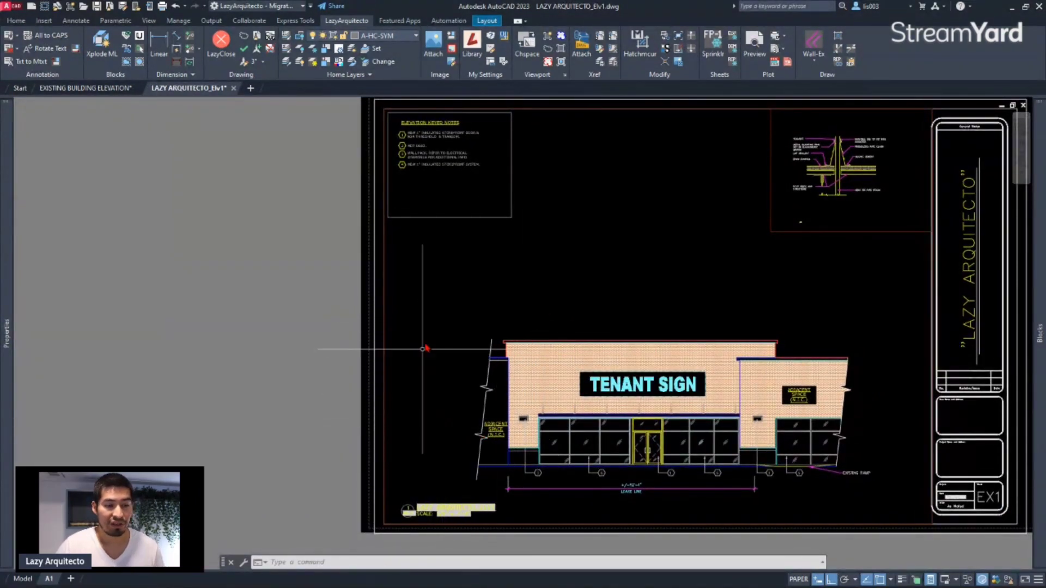
double_click(444, 389)
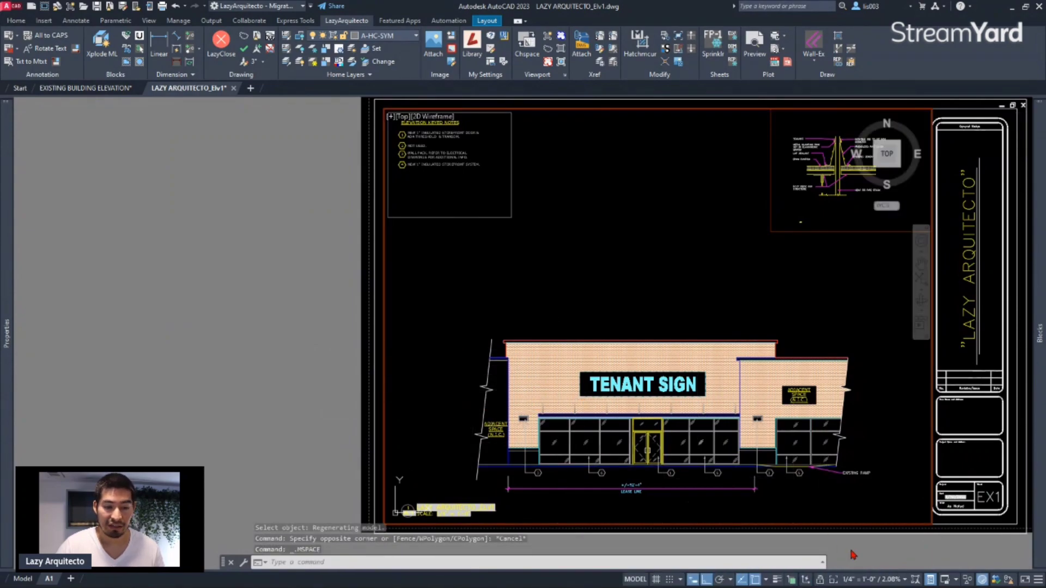
click(875, 581)
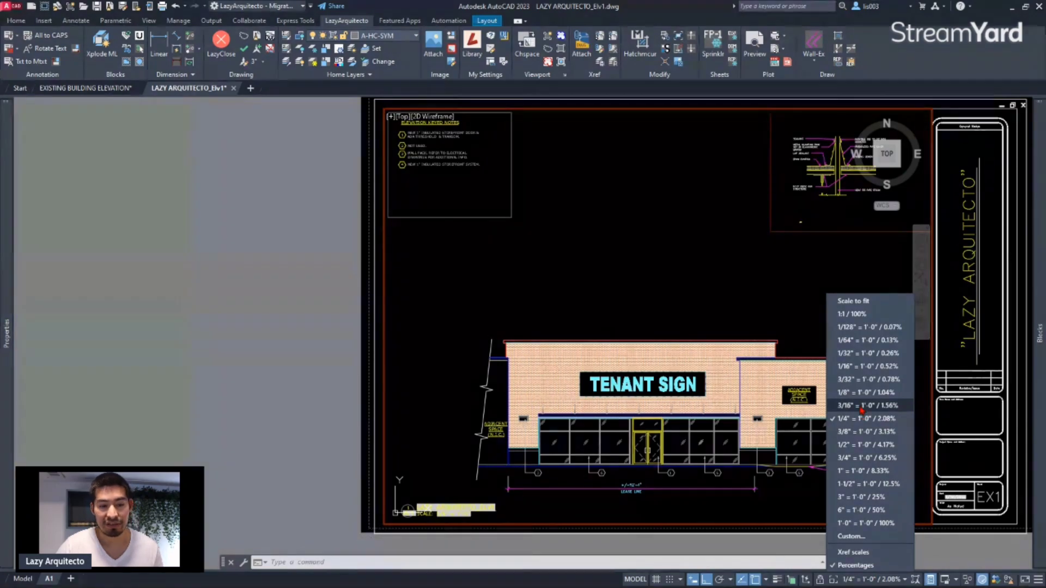
click(861, 407)
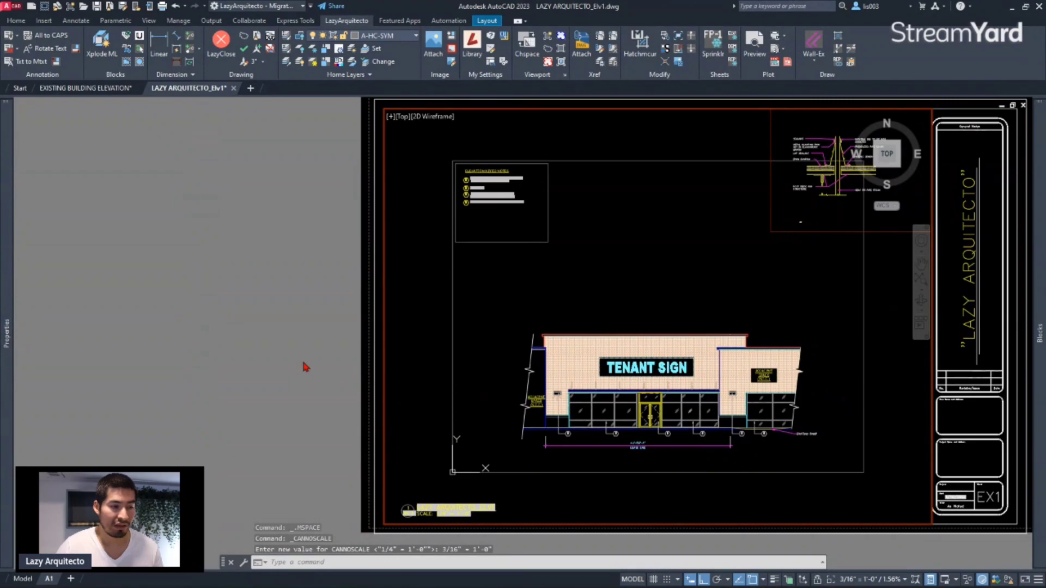
double_click(279, 386)
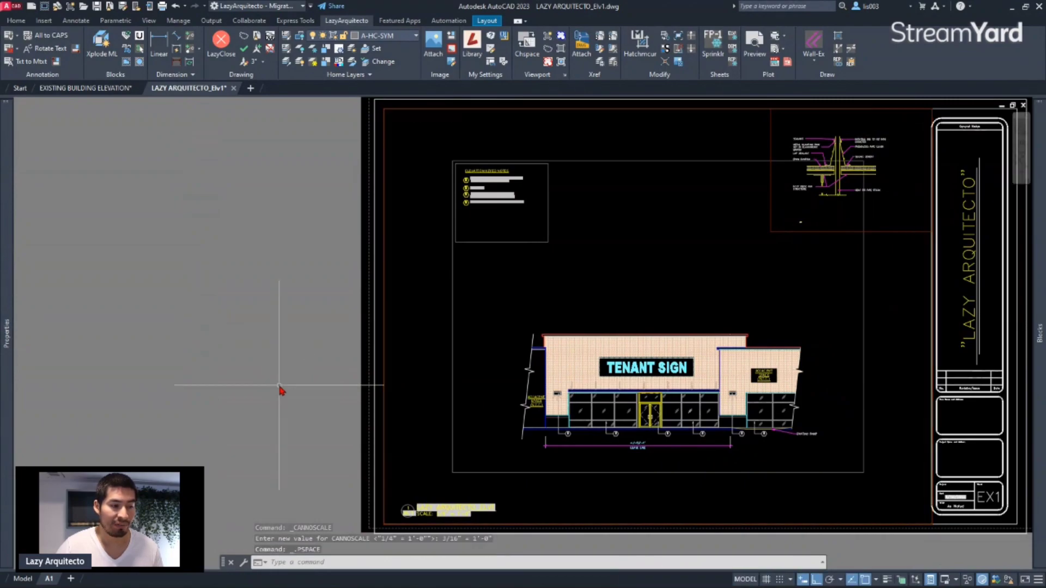
click(279, 386)
click(302, 409)
Step: Check the drawing title's scale field against the viewport's new scale
middle_drag(439, 514, 447, 425)
scroll(450, 430, up, 3)
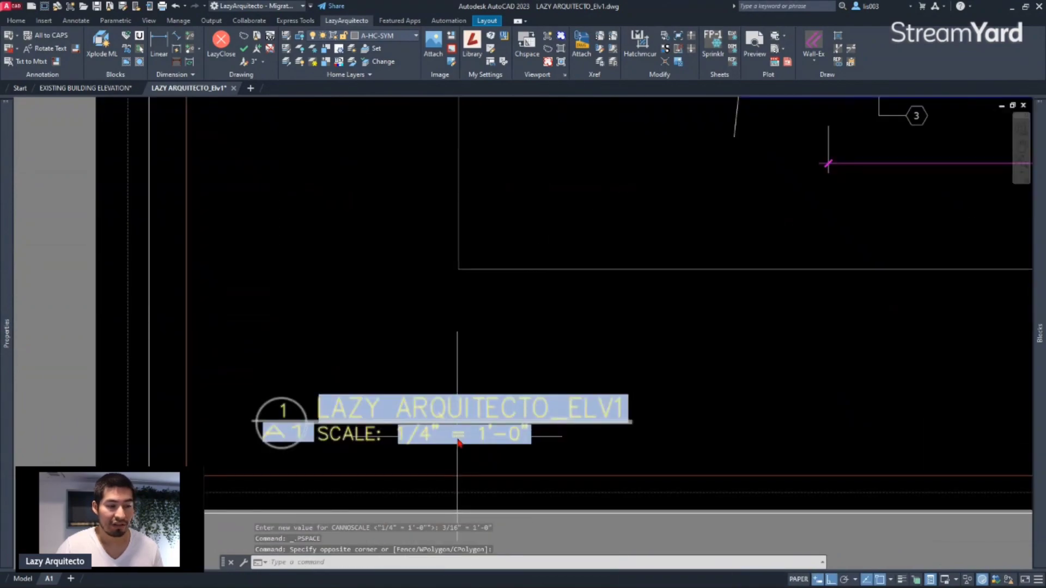
scroll(443, 467, down, 2)
scroll(381, 480, down, 2)
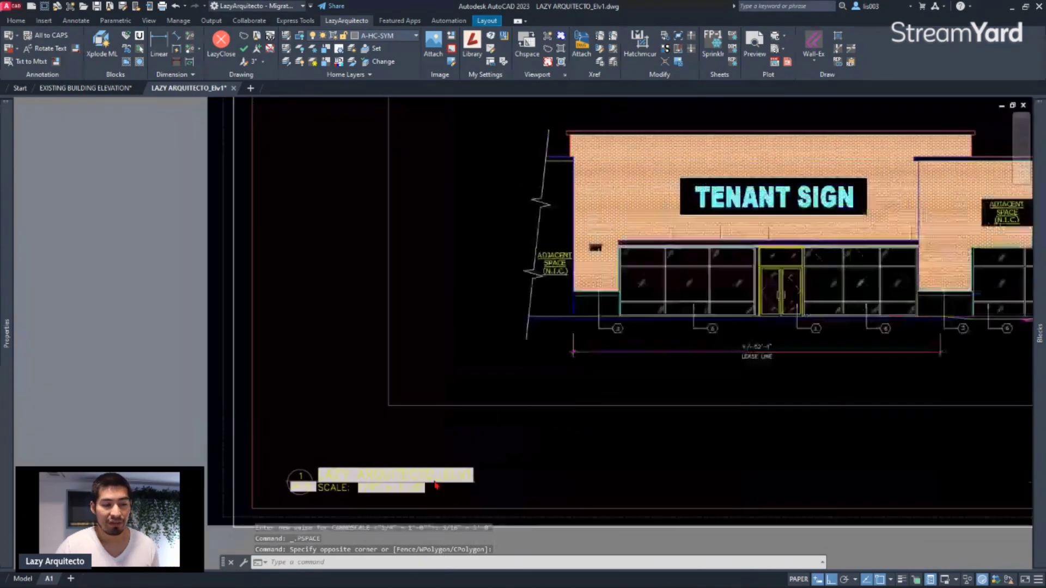
scroll(373, 503, up, 5)
scroll(373, 500, down, 4)
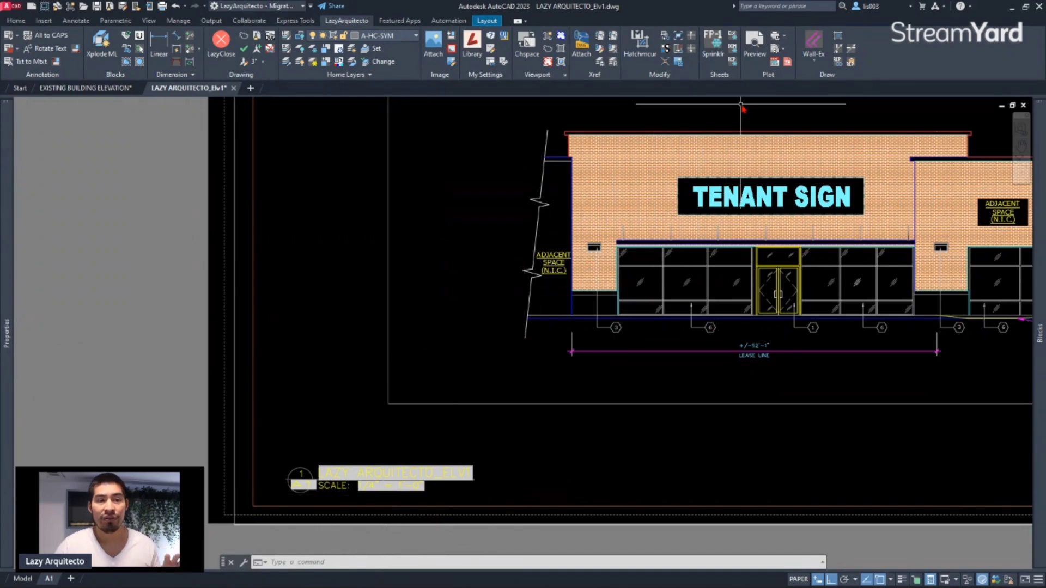
Step: Run a plot preview of the A1 sheet to refresh the scale field, and check the drawing title there and on the layout
click(754, 55)
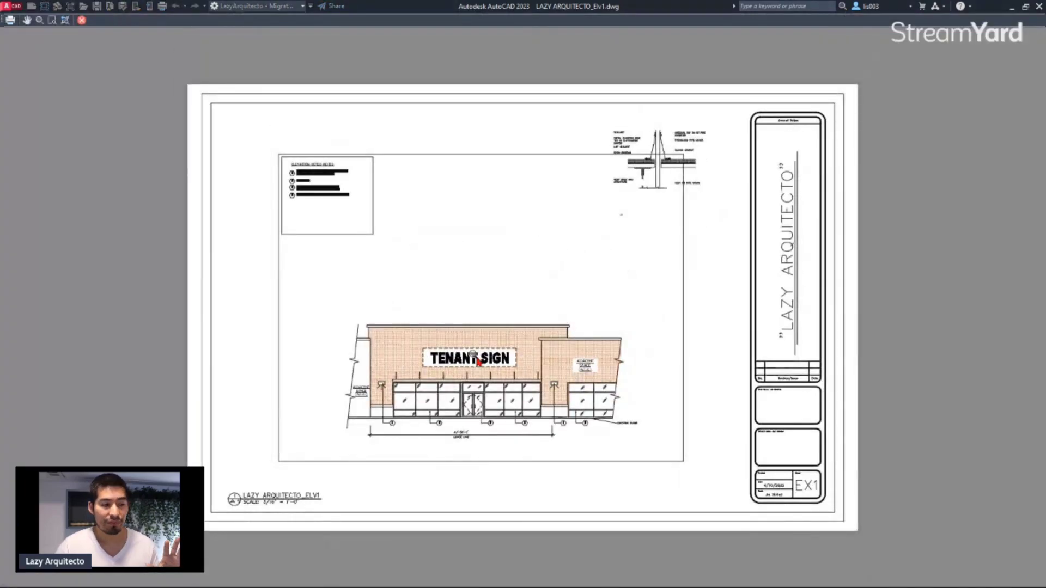
scroll(280, 532, up, 8)
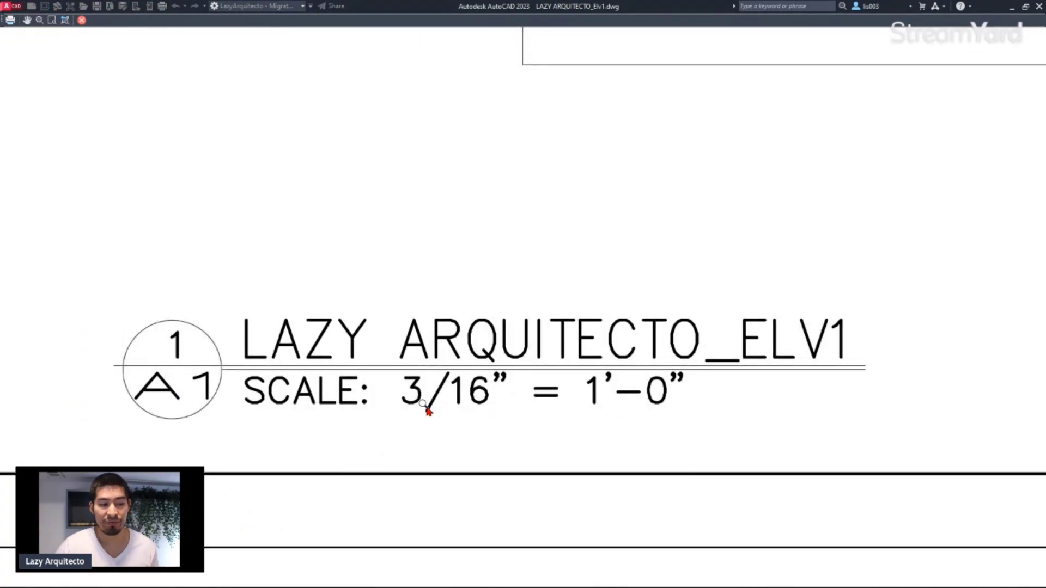
scroll(428, 416, down, 8)
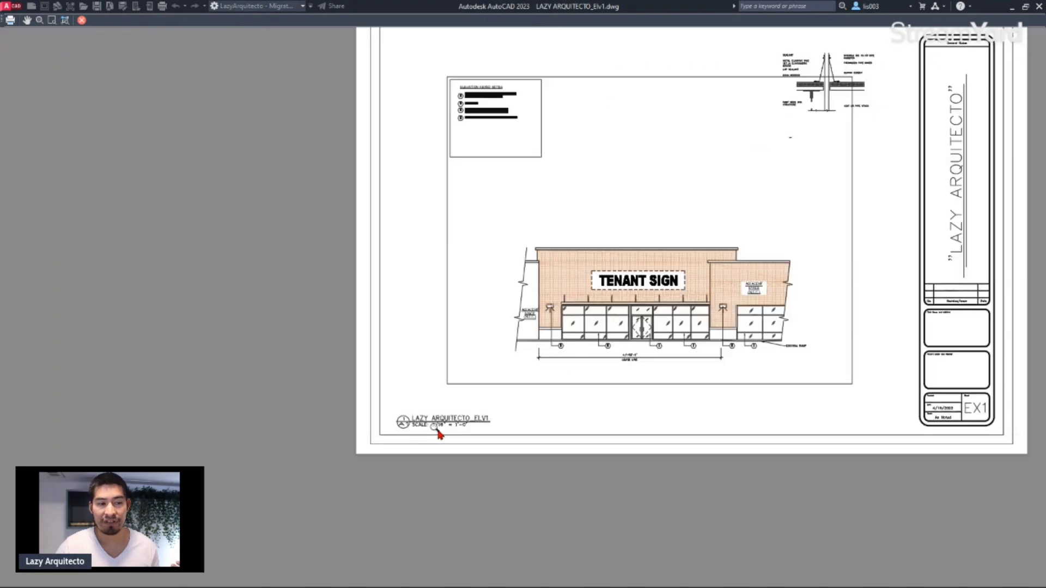
key(Escape)
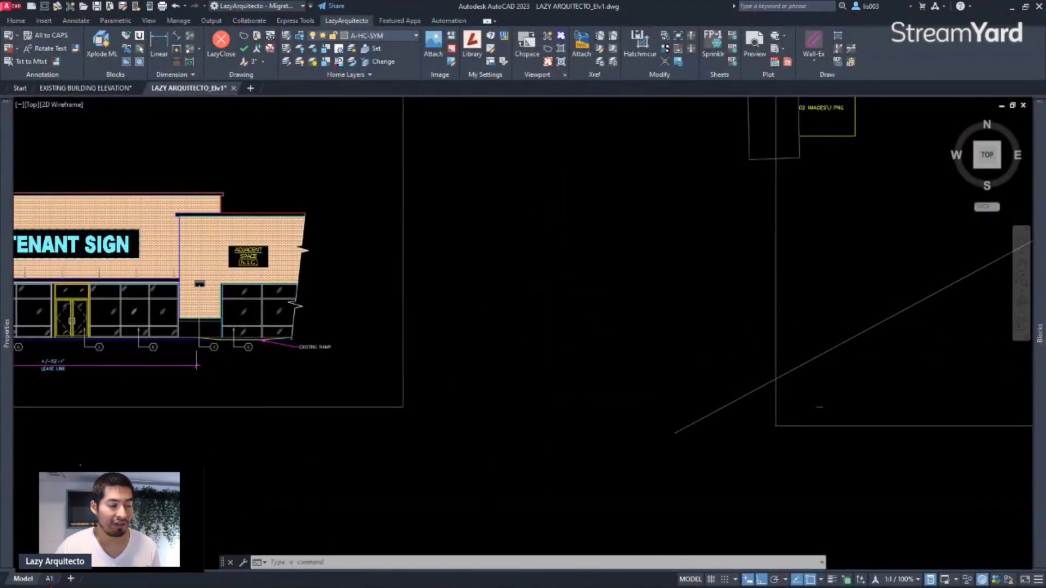
click(49, 580)
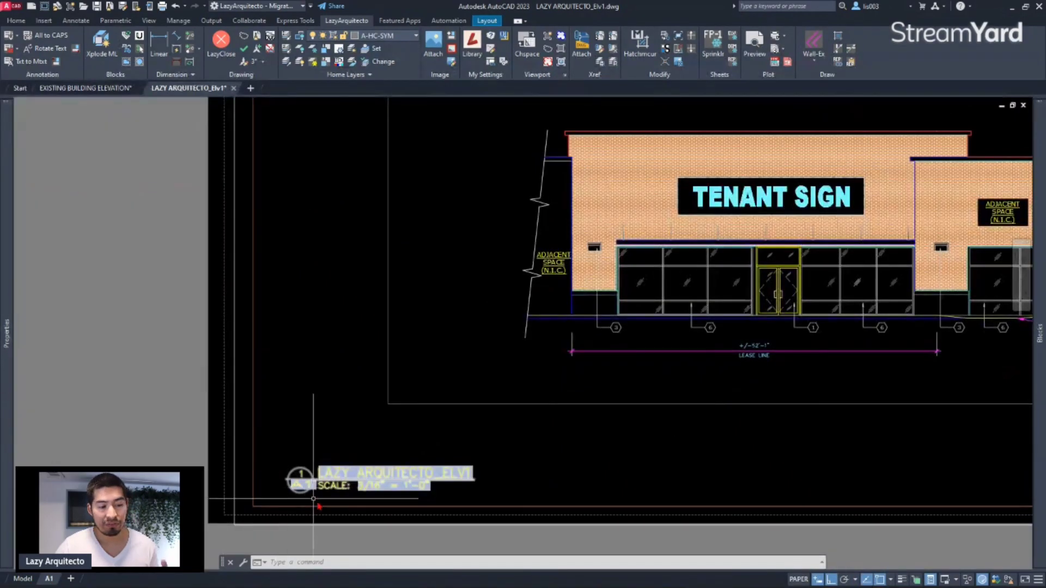
scroll(326, 499, up, 3)
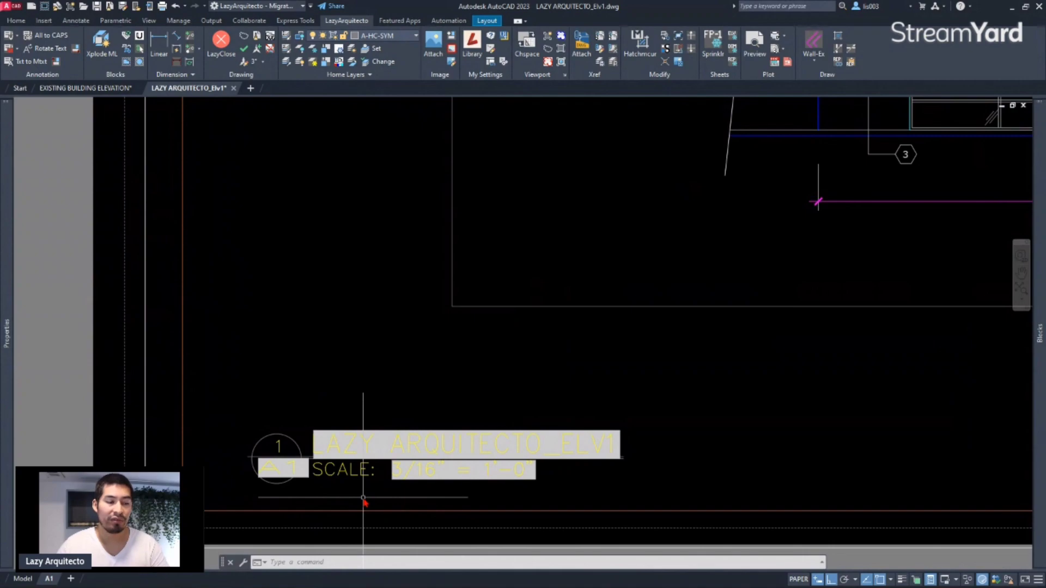
Step: Hide the grey background behind the drawing title's fields by setting FIELDDISPLAY to 0, and check the title's appearance
scroll(364, 498, up, 2)
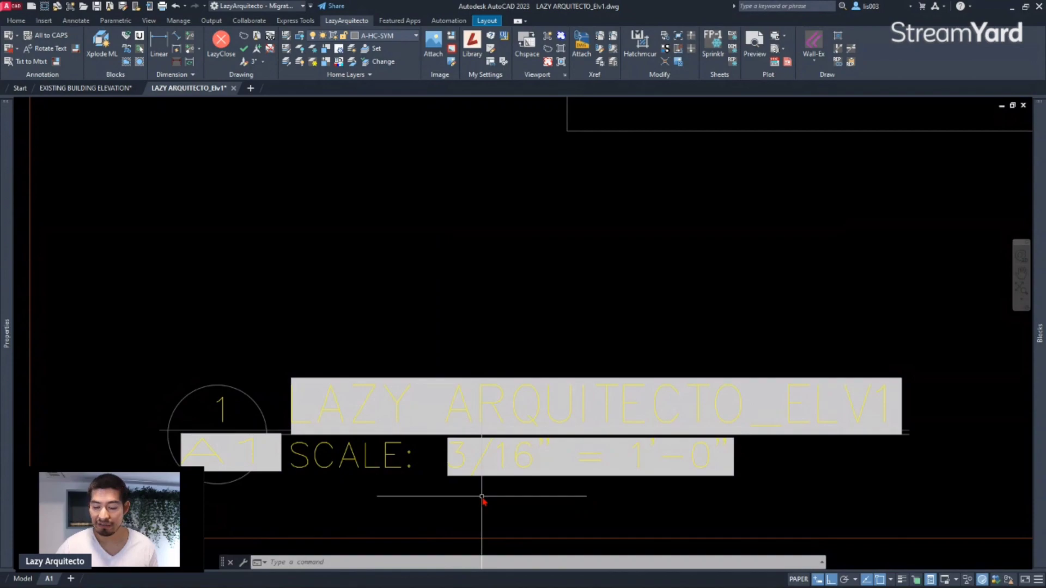
text(FIELD)
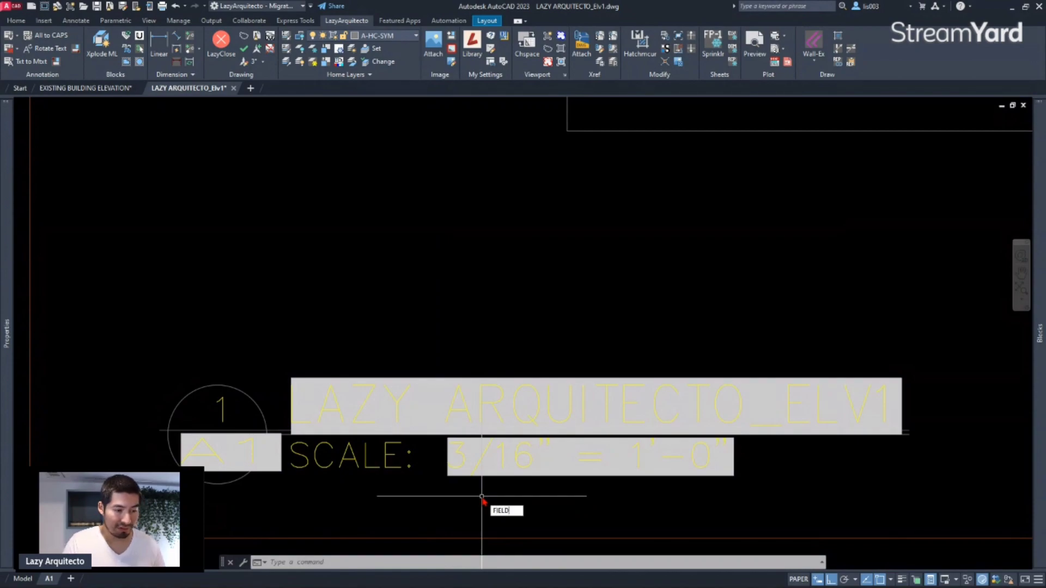
text(DISPLAY)
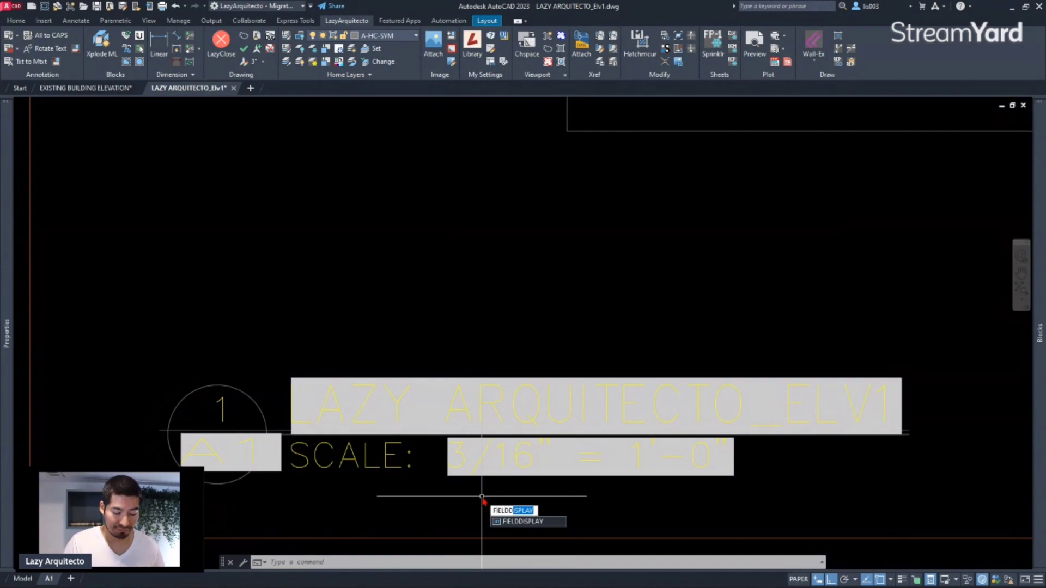
key(Return)
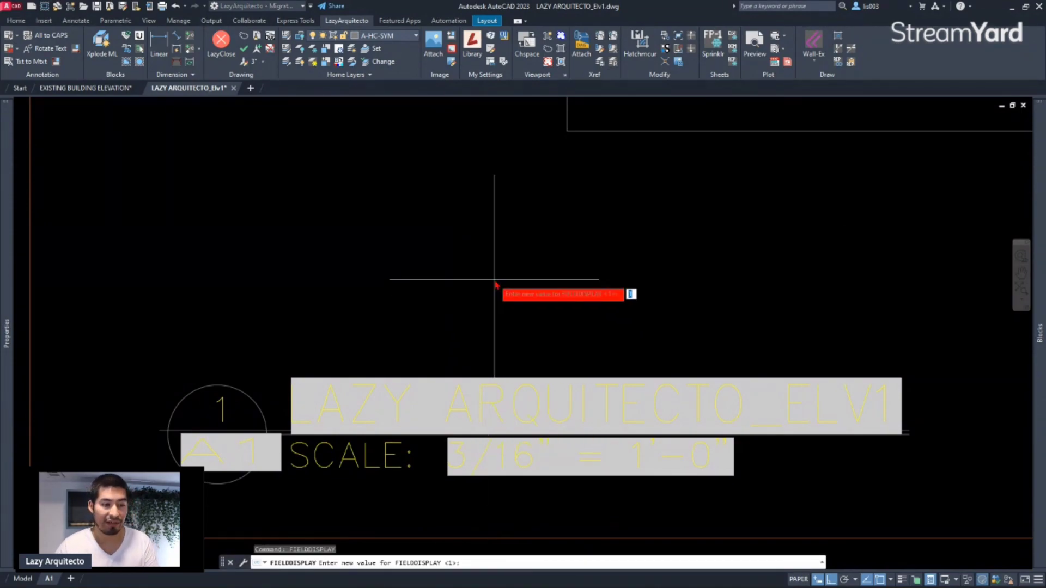
text(0)
key(Return)
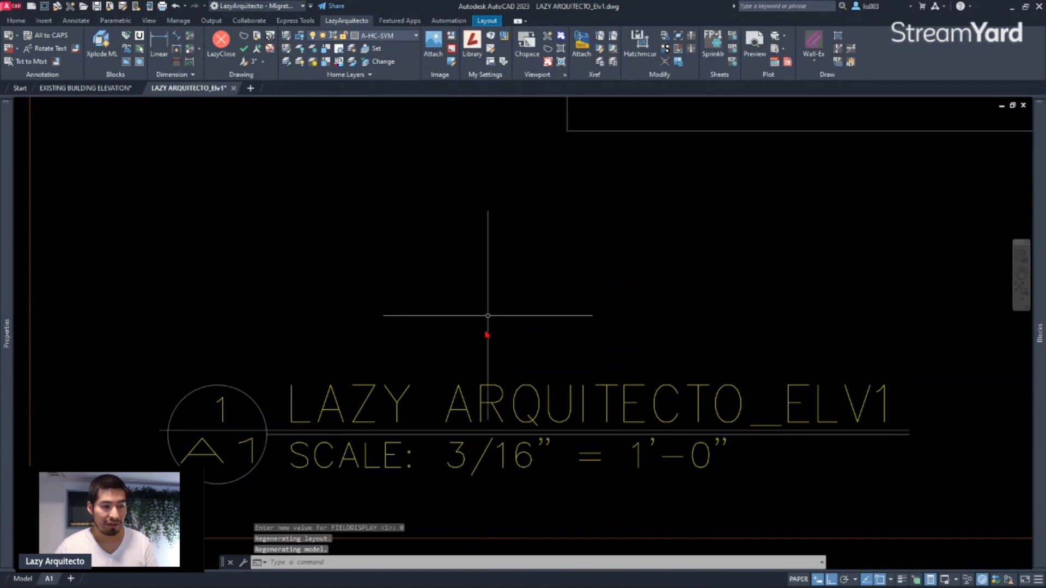
scroll(448, 457, down, 5)
scroll(444, 469, up, 2)
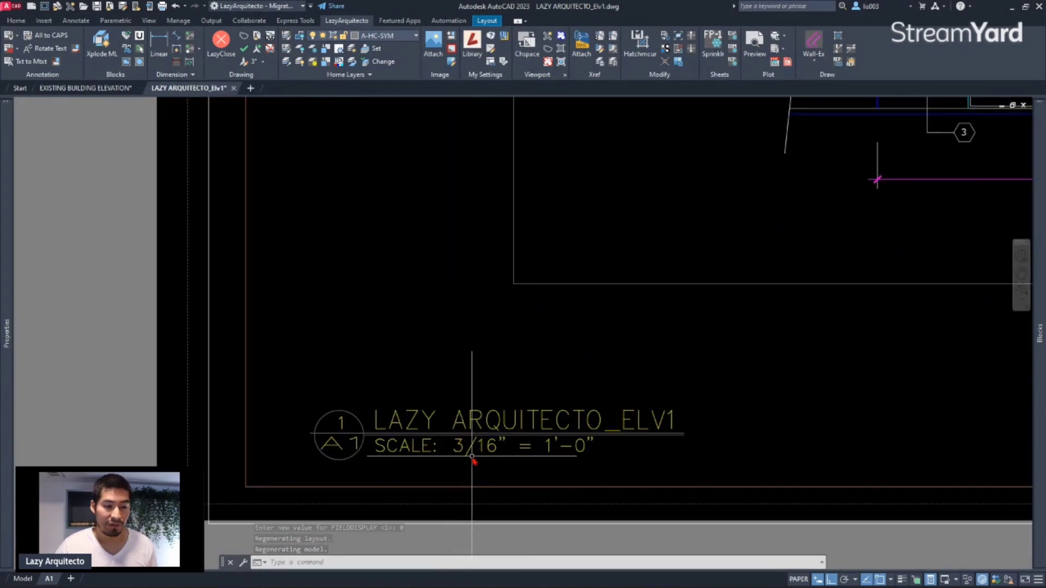
scroll(472, 458, down, 3)
scroll(436, 454, up, 3)
scroll(436, 453, down, 2)
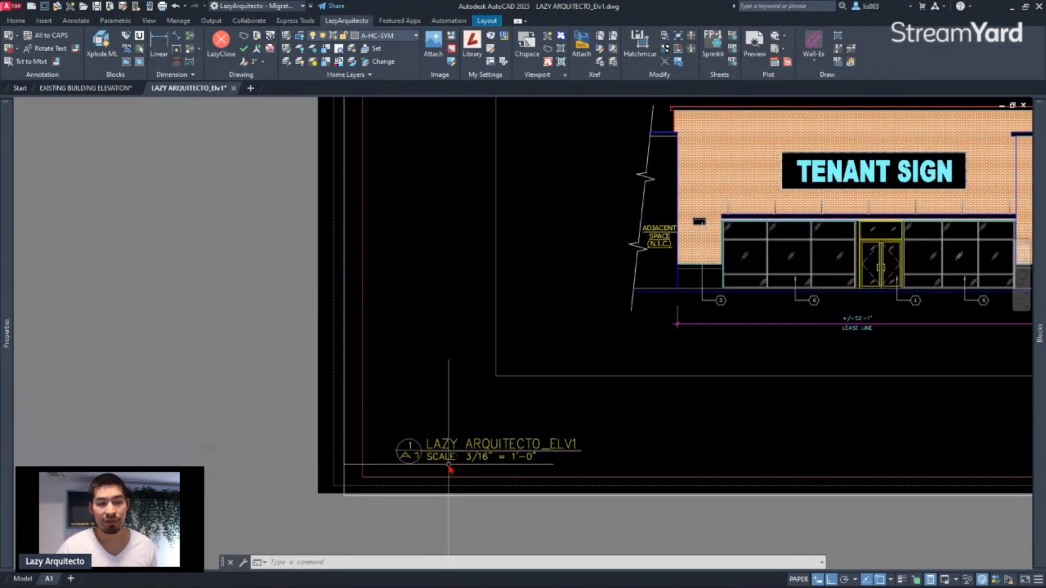
Step: Turn the grey field backgrounds back on by setting FIELDDISPLAY to 1, and view the whole A1 sheet
scroll(476, 467, up, 3)
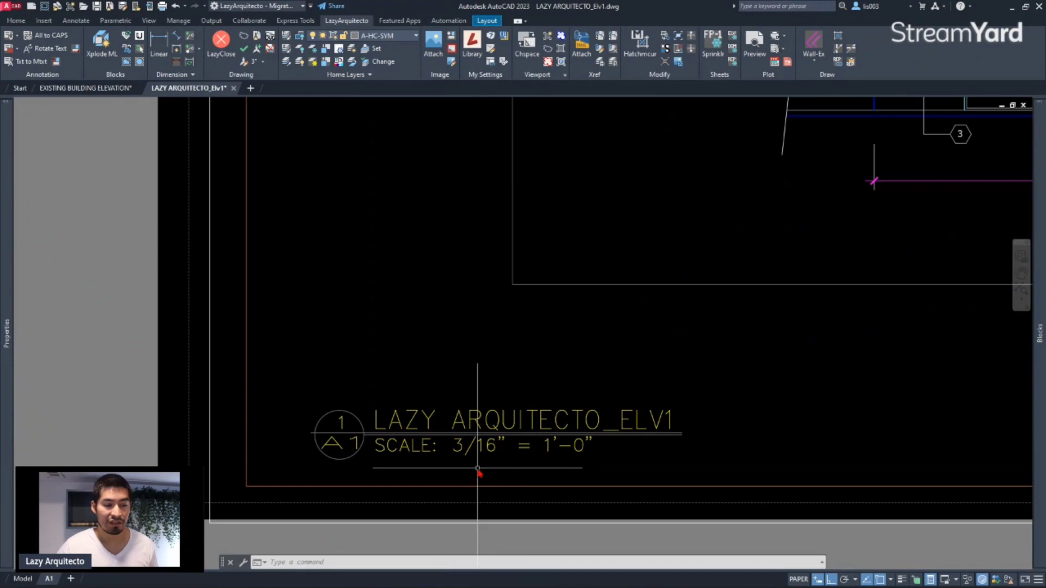
text(F)
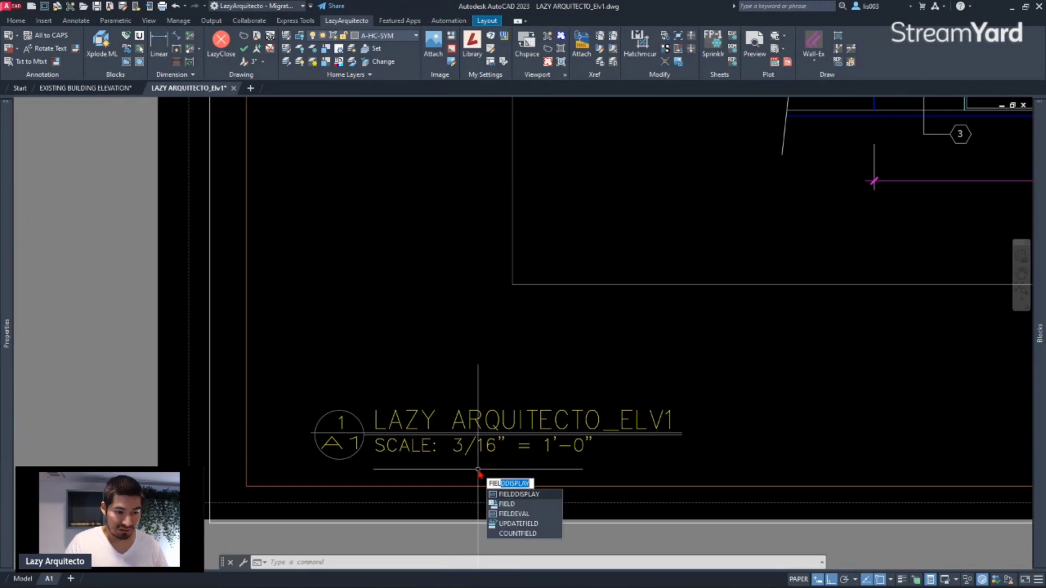
text(IEL)
key(Return)
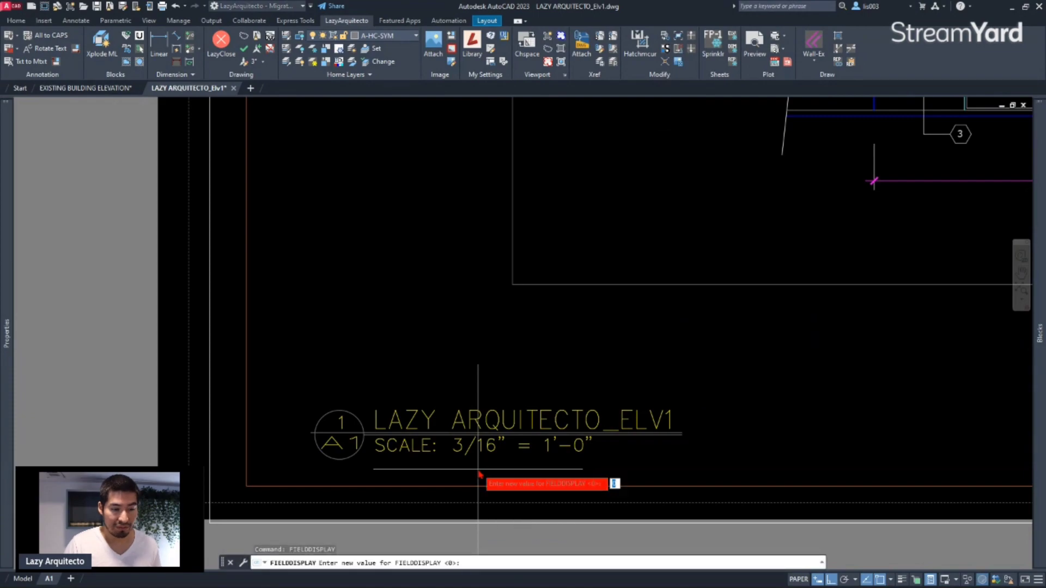
text(1)
key(Return)
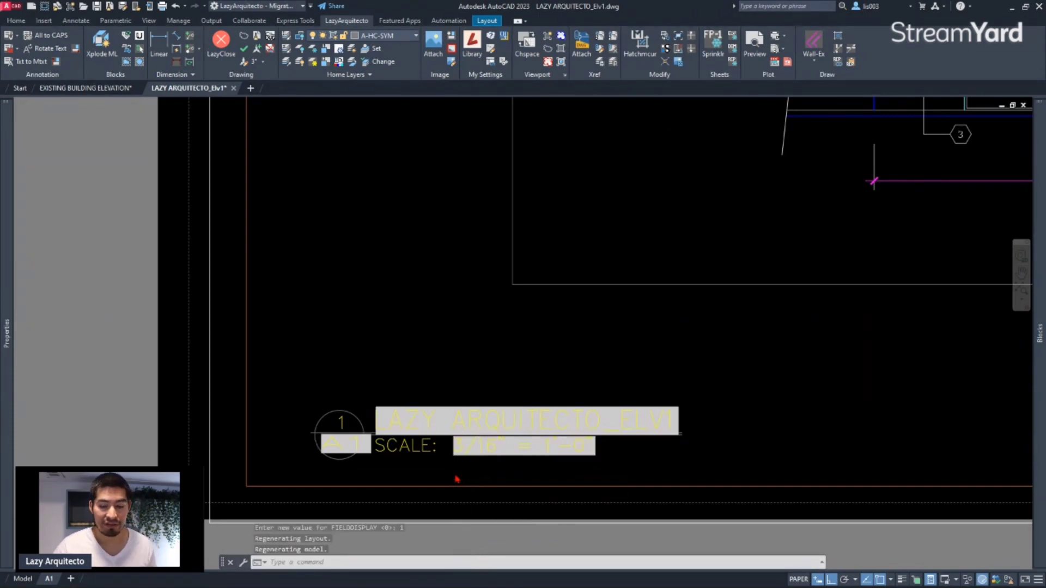
middle_click(455, 479)
middle_click(456, 478)
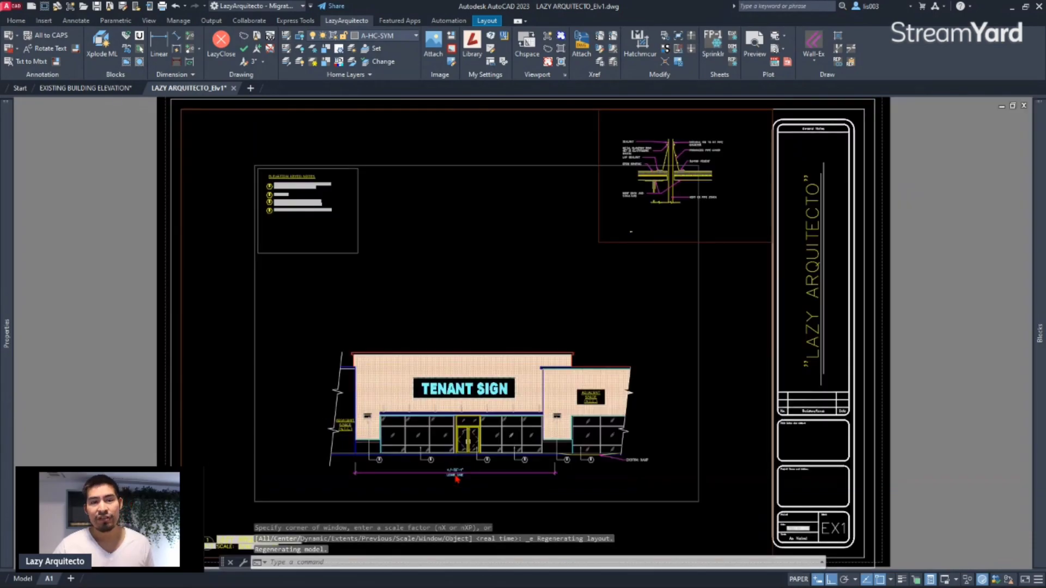